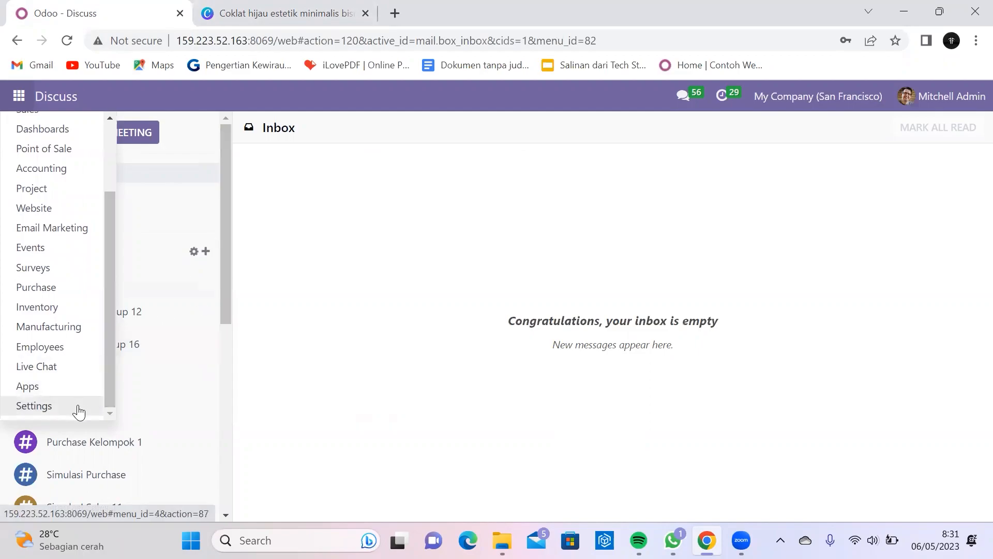
Step: Open Odoo's Users list from Settings, then show Canva slide 8, 'Role Dan Hak Akses'
click(34, 406)
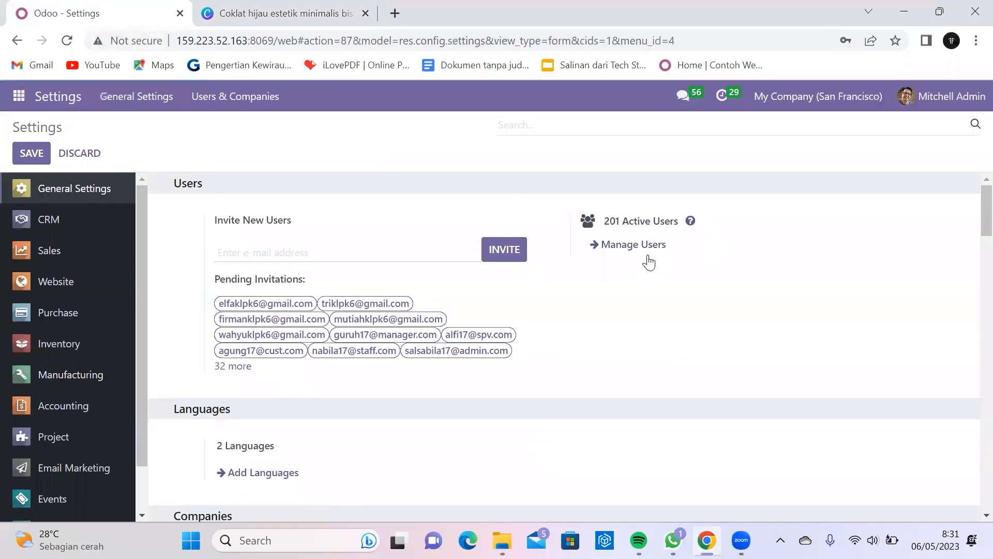
click(643, 251)
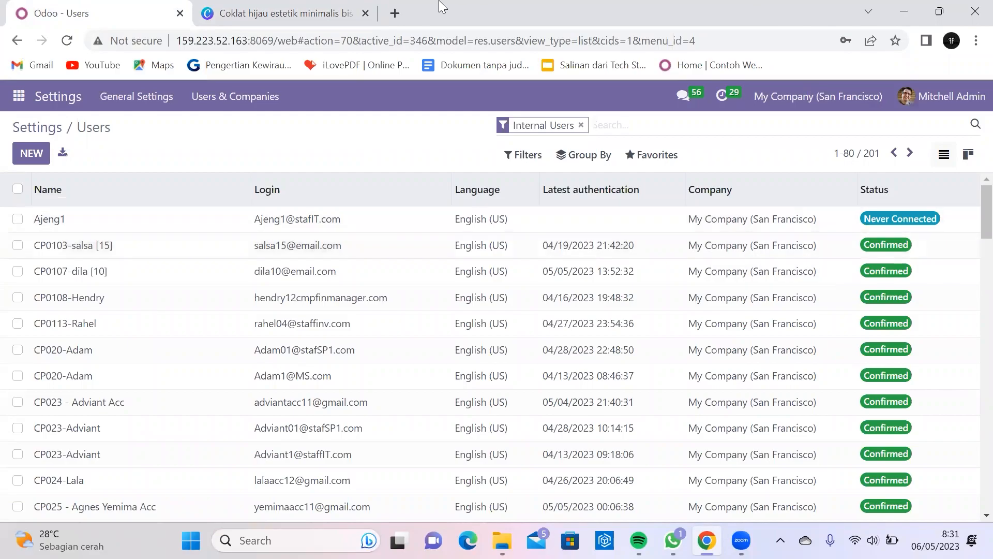
click(255, 12)
click(776, 458)
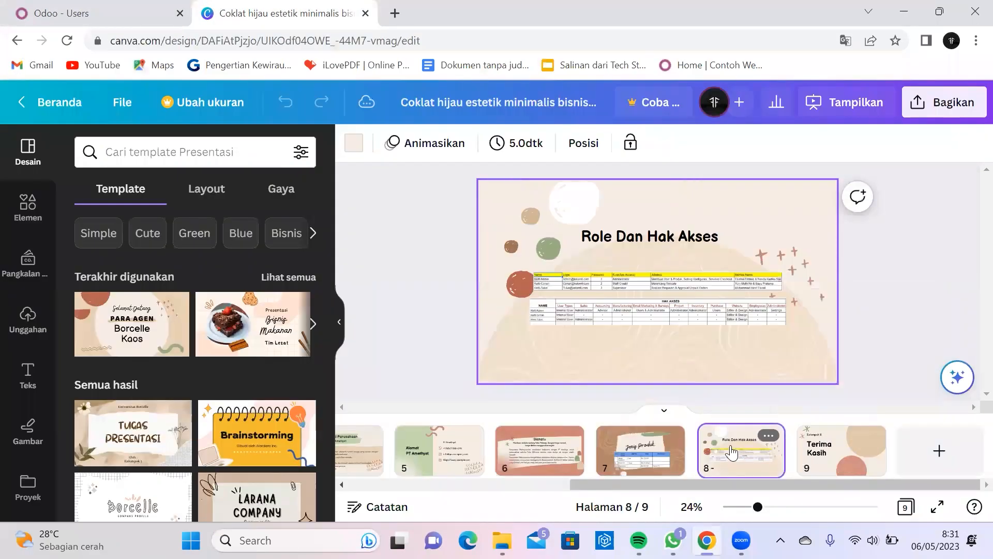
Step: Present the 'Role Dan Hak Akses' slide full screen, exit it, and return to Odoo's users list
click(845, 102)
click(780, 443)
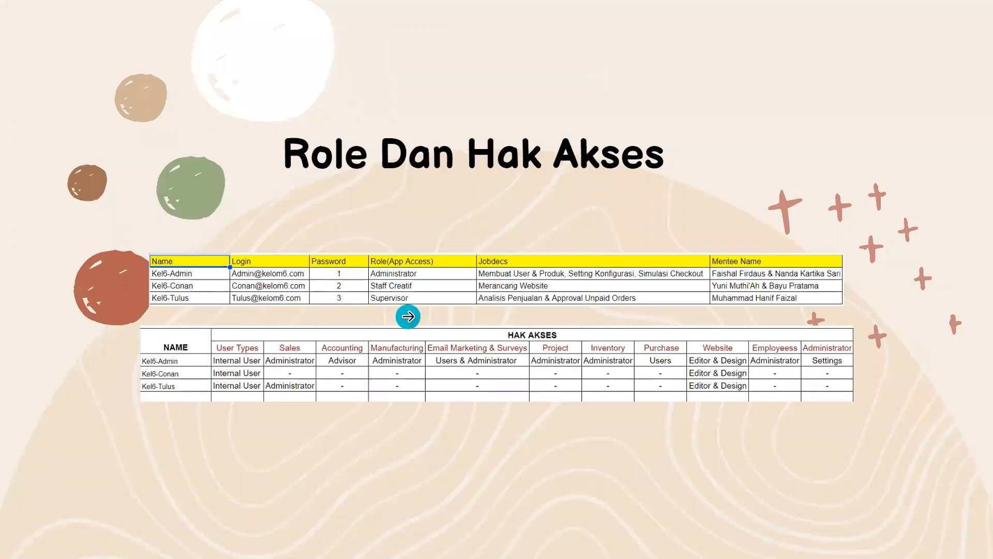
key(Escape)
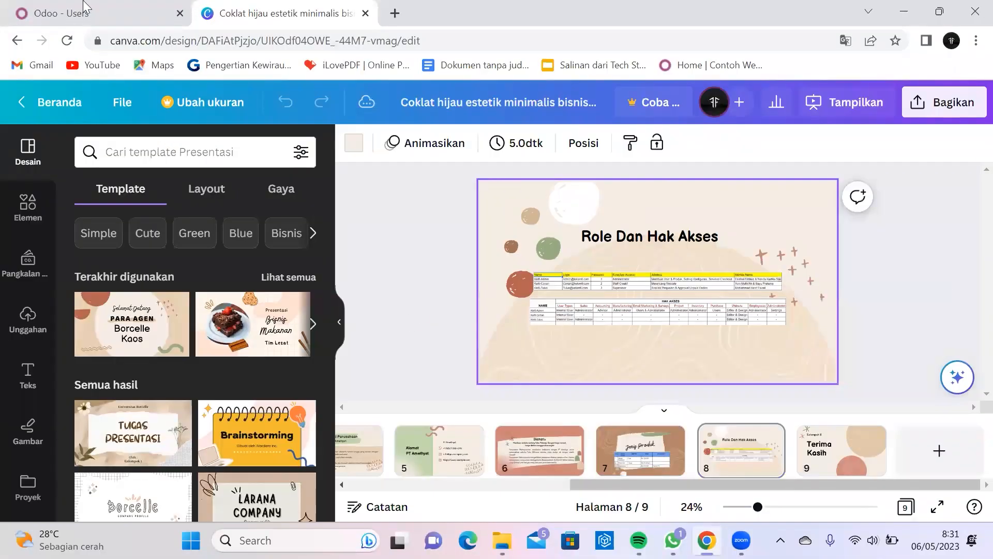
click(74, 12)
Step: Create a new user and fill in the group member's name and e-mail address
click(32, 153)
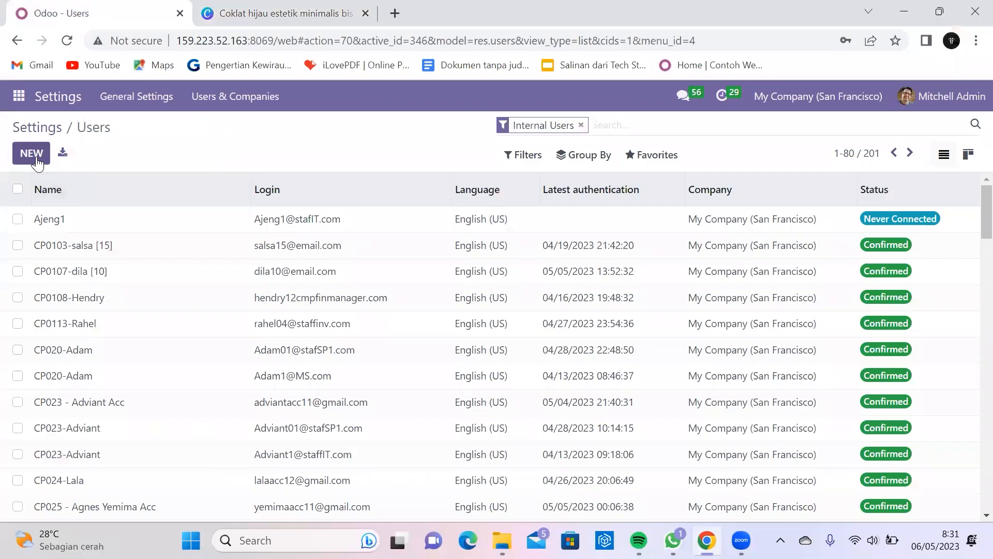
text(Kel6-Conan)
click(228, 293)
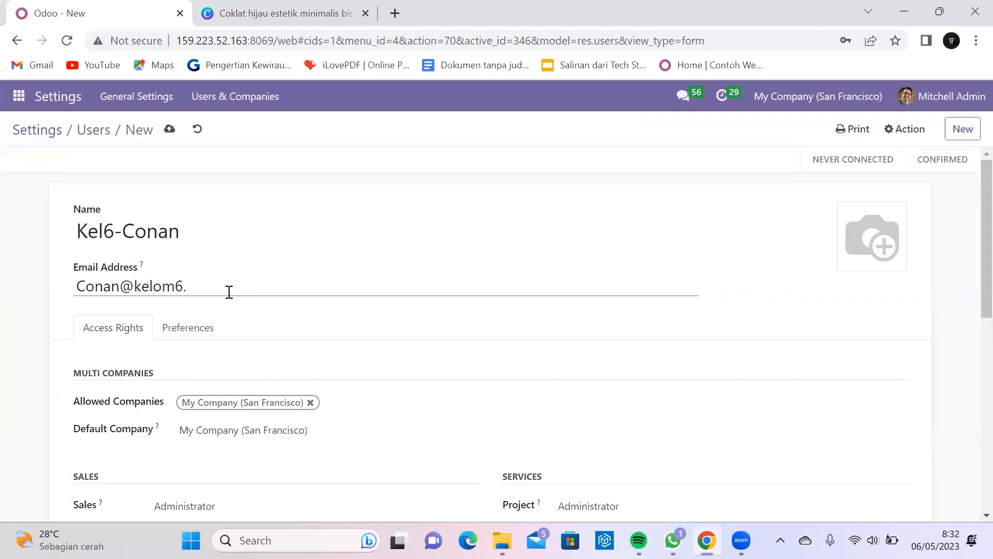
Step: Clear Sales, Point of Sale, Project, Accounting, Inventory and Purchase access rights
scroll(412, 368, down, 2)
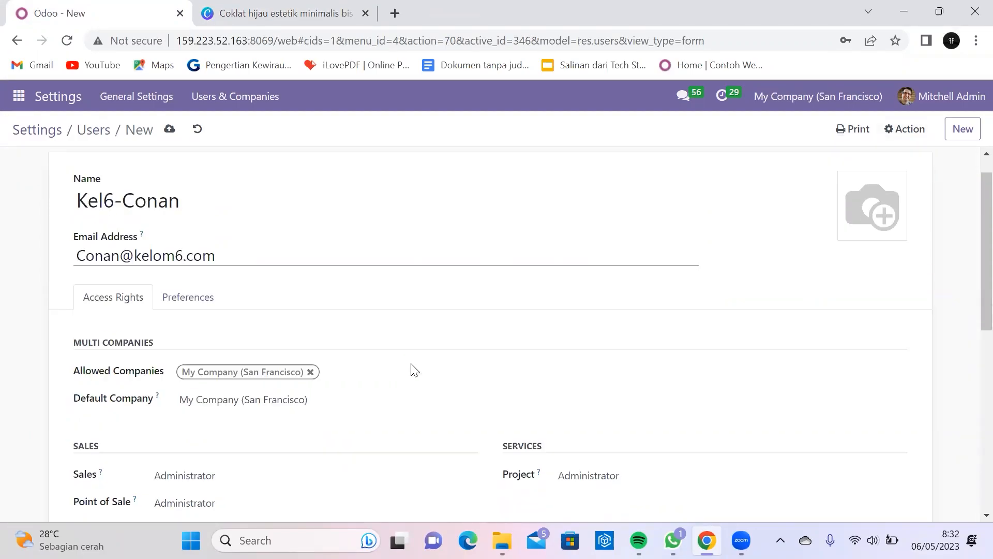
scroll(417, 352, up, 2)
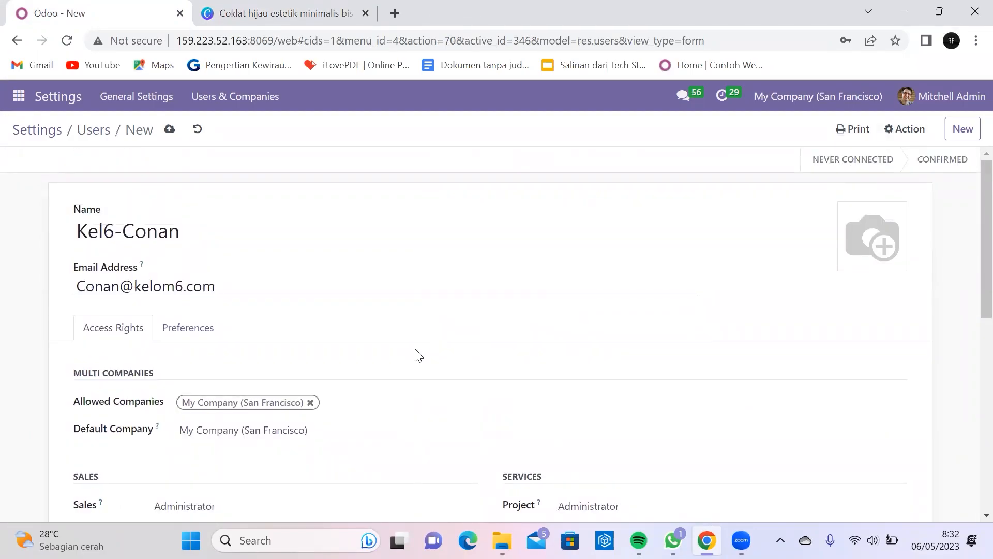
scroll(419, 356, down, 5)
click(311, 270)
click(304, 300)
click(317, 368)
click(339, 379)
click(620, 337)
click(629, 350)
scroll(467, 377, down, 2)
click(258, 355)
click(289, 370)
click(295, 450)
click(310, 478)
scroll(370, 401, down, 2)
scroll(517, 336, up, 2)
click(599, 279)
click(599, 292)
click(602, 303)
click(606, 317)
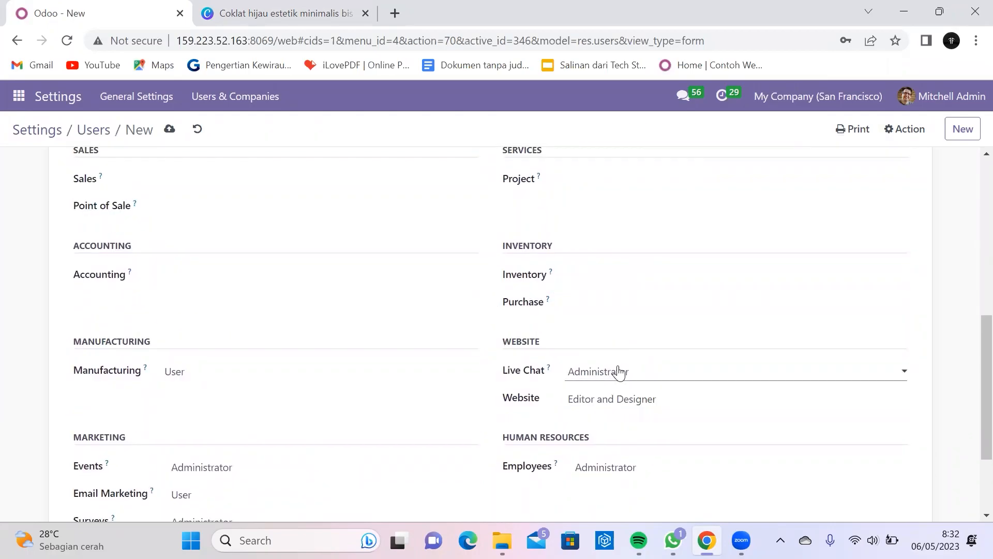
Step: Clear Live Chat, Manufacturing, Events, Email Marketing, Surveys and Employees access, keeping Website rights
scroll(619, 371, down, 1)
click(624, 298)
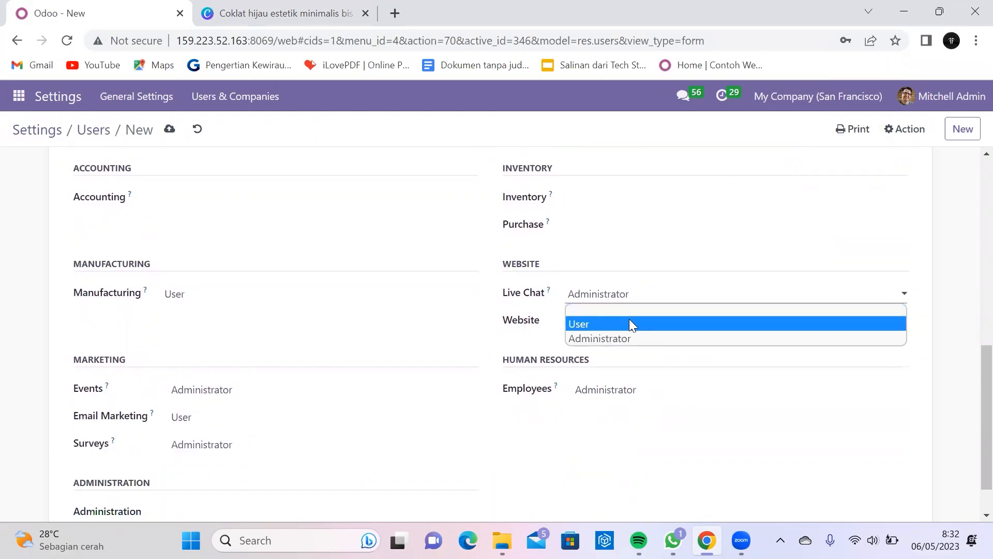
click(629, 309)
click(629, 321)
click(211, 300)
click(228, 318)
click(251, 394)
click(263, 413)
click(268, 418)
click(286, 439)
click(289, 445)
click(300, 465)
click(636, 391)
click(659, 406)
scroll(628, 406, up, 8)
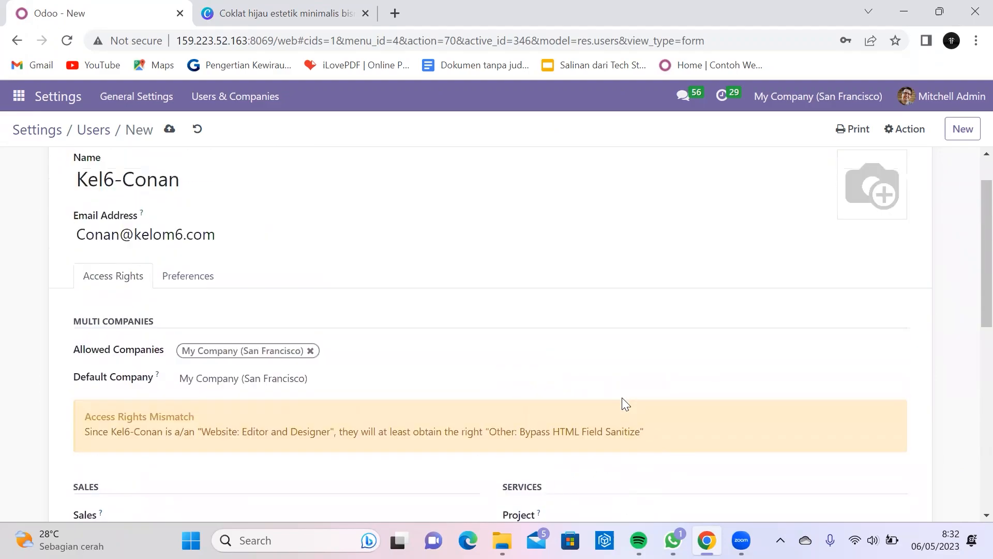
scroll(621, 397, down, 2)
Step: Set and confirm a new password for the user through Change Password
click(905, 130)
mouse_move(904, 129)
click(828, 198)
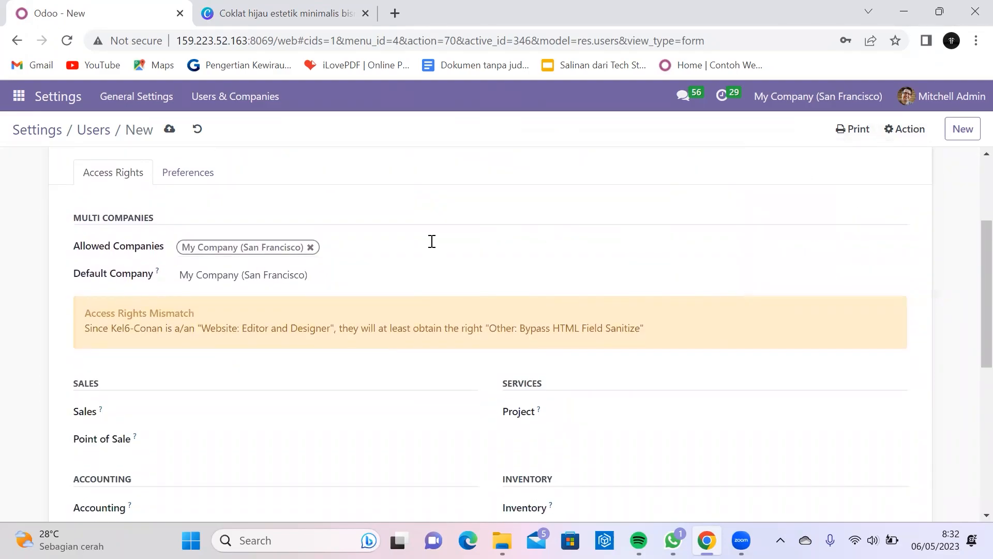
click(566, 196)
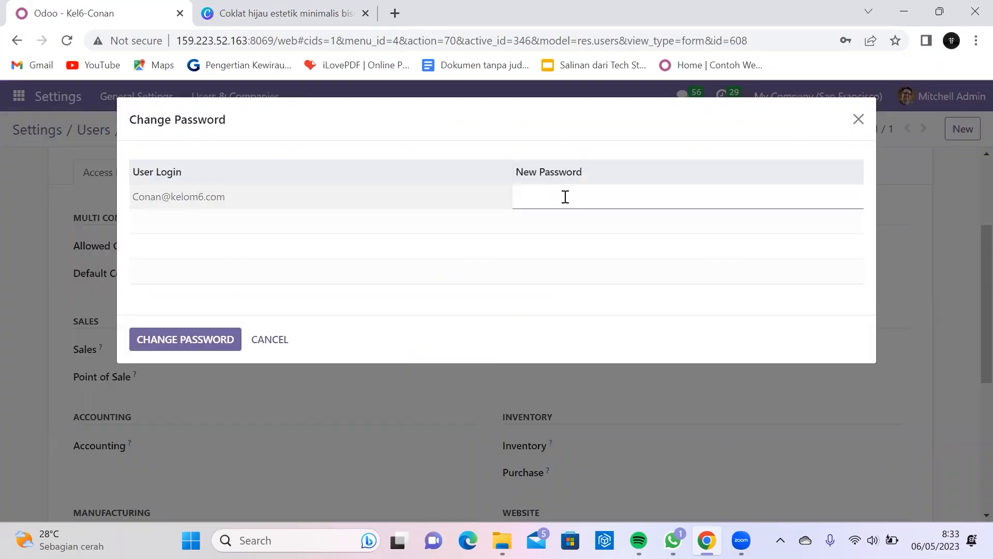
click(227, 339)
scroll(233, 341, down, 5)
scroll(236, 354, up, 7)
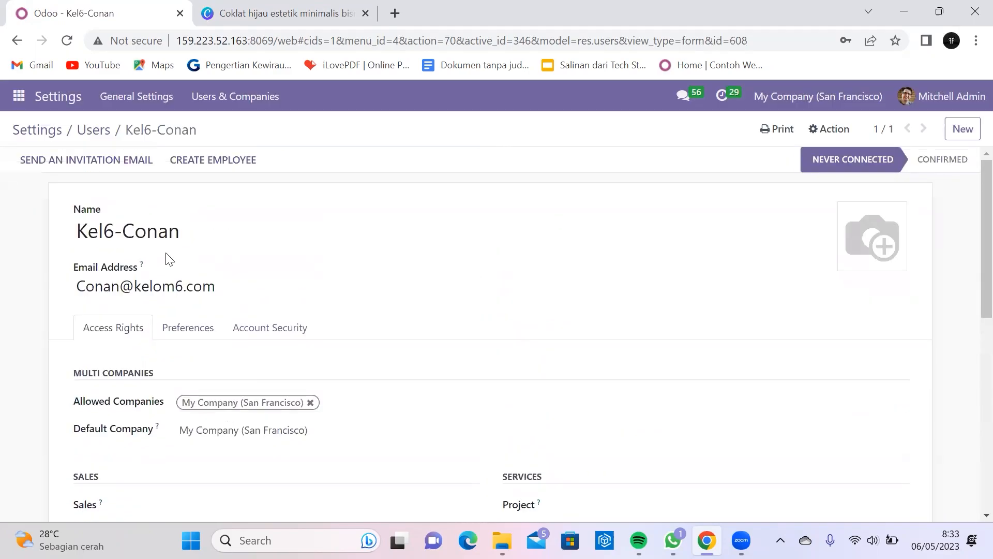
scroll(337, 210, down, 3)
scroll(337, 211, up, 3)
scroll(766, 268, down, 2)
scroll(764, 266, down, 5)
scroll(764, 267, up, 5)
Step: Create another new user and fill in the supervisor's name and e-mail address
click(963, 129)
text(Kel6-Tulus)
click(256, 276)
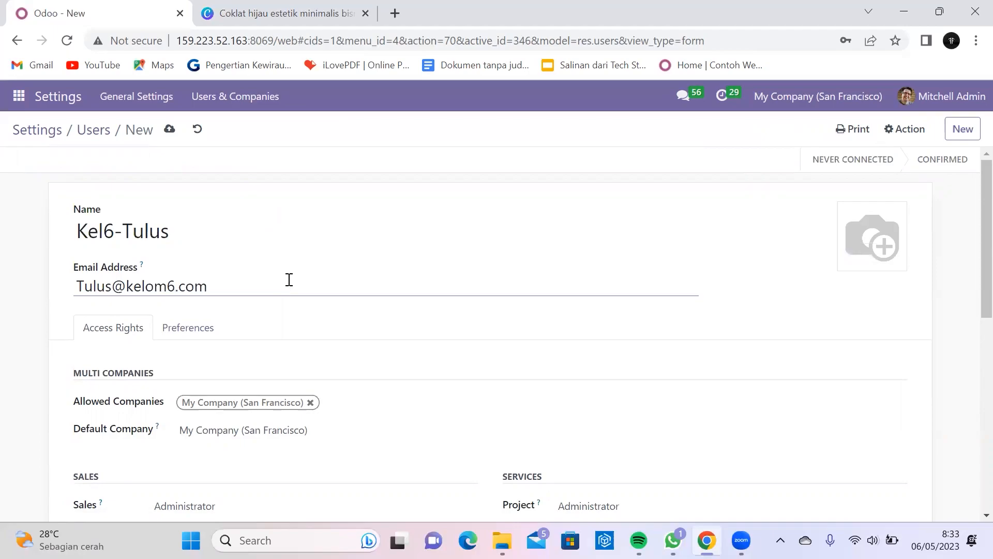
Step: Set Sales and Point of Sale access to Administrator and clear Accounting access
scroll(262, 332, down, 5)
scroll(251, 288, up, 3)
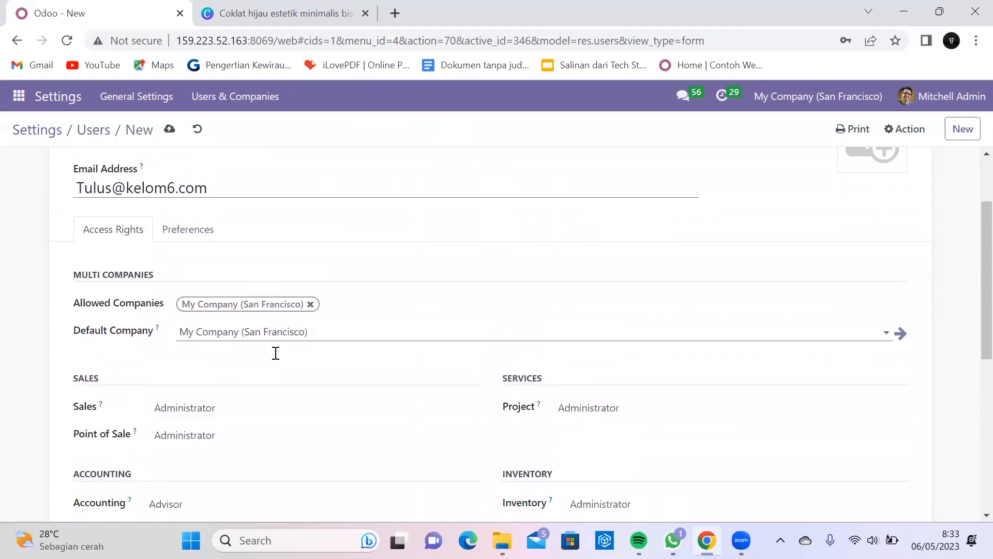
scroll(275, 351, down, 1)
click(287, 351)
click(288, 472)
scroll(285, 413, down, 1)
click(286, 364)
click(50, 376)
scroll(242, 400, down, 1)
click(275, 291)
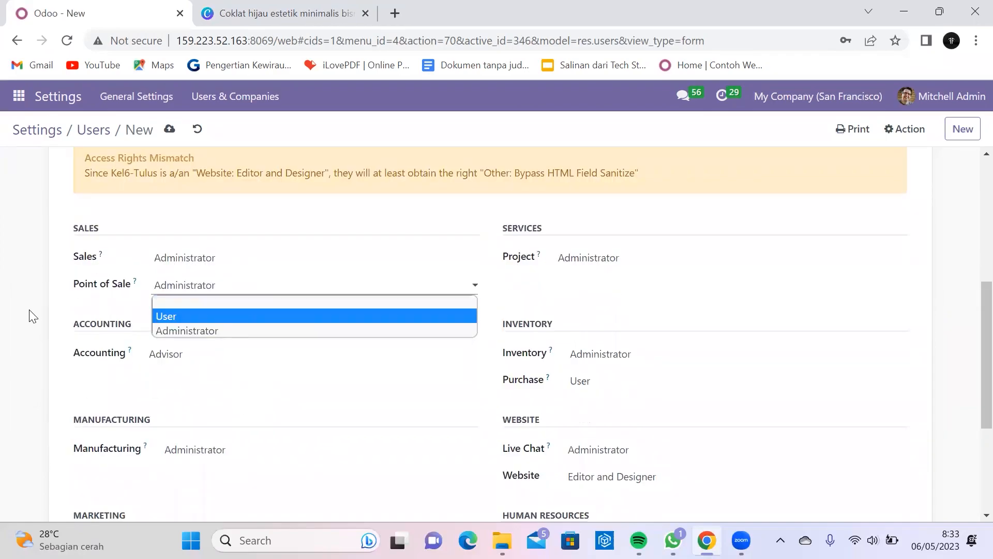
click(30, 310)
click(259, 357)
click(266, 372)
scroll(264, 379, down, 1)
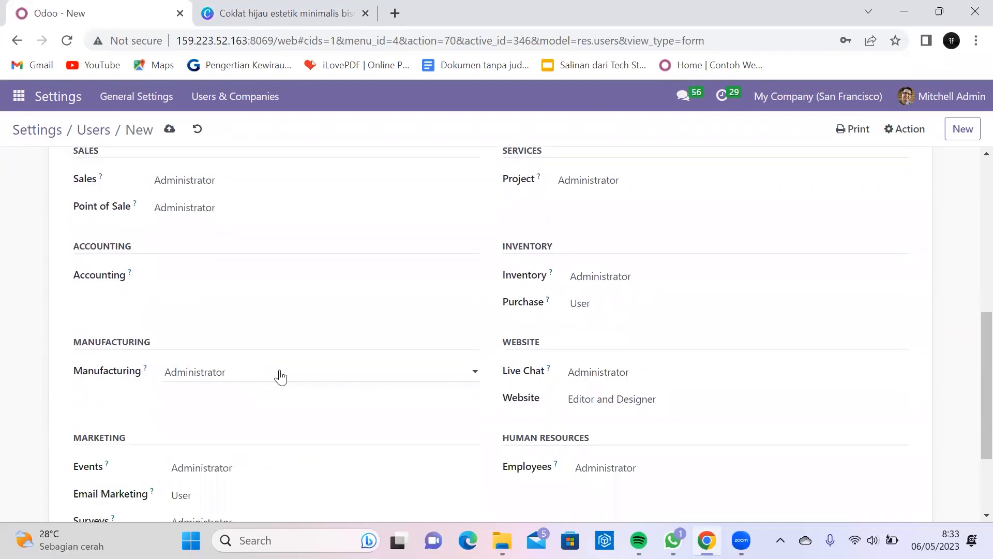
Step: Clear Manufacturing, Events, Email Marketing and Surveys access rights
click(280, 375)
click(279, 386)
scroll(279, 406, down, 1)
click(279, 390)
click(281, 405)
click(287, 417)
click(289, 432)
click(295, 444)
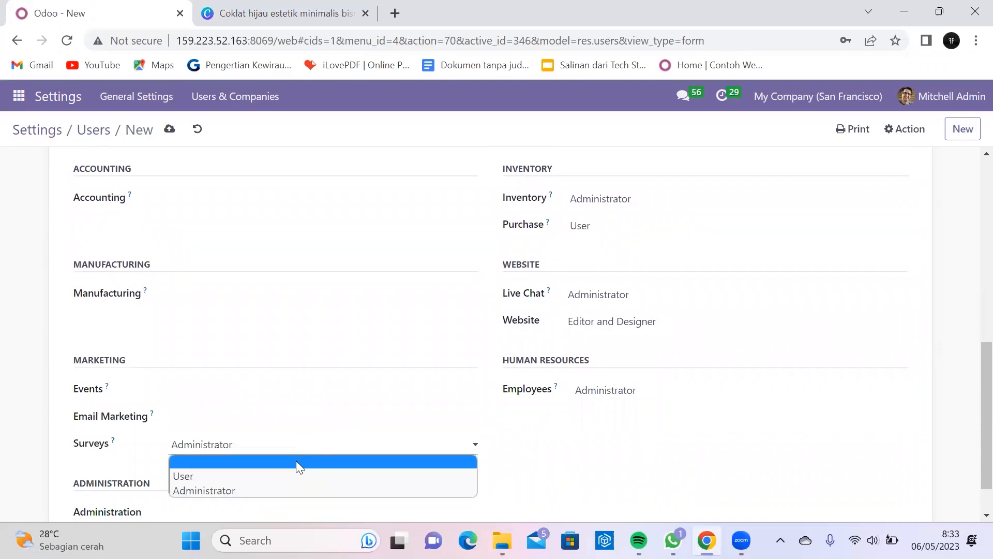
click(295, 460)
scroll(523, 375, up, 1)
scroll(522, 373, up, 2)
Step: Clear Project, Purchase and Employees access, adjust Inventory, and keep Live Chat at Administrator
click(624, 287)
click(626, 301)
scroll(626, 305, down, 1)
click(626, 307)
click(628, 320)
click(629, 346)
click(624, 360)
click(631, 344)
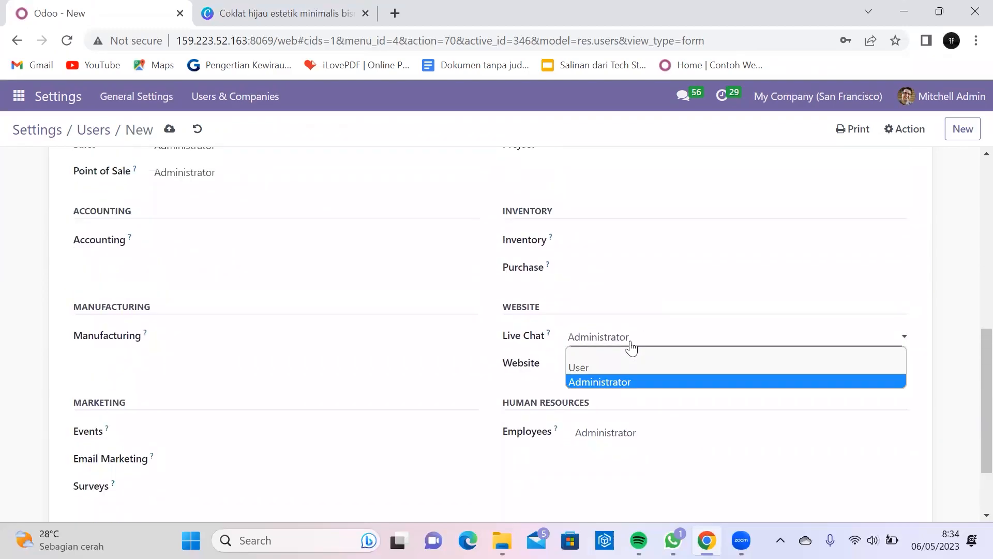
click(630, 353)
click(625, 437)
click(626, 449)
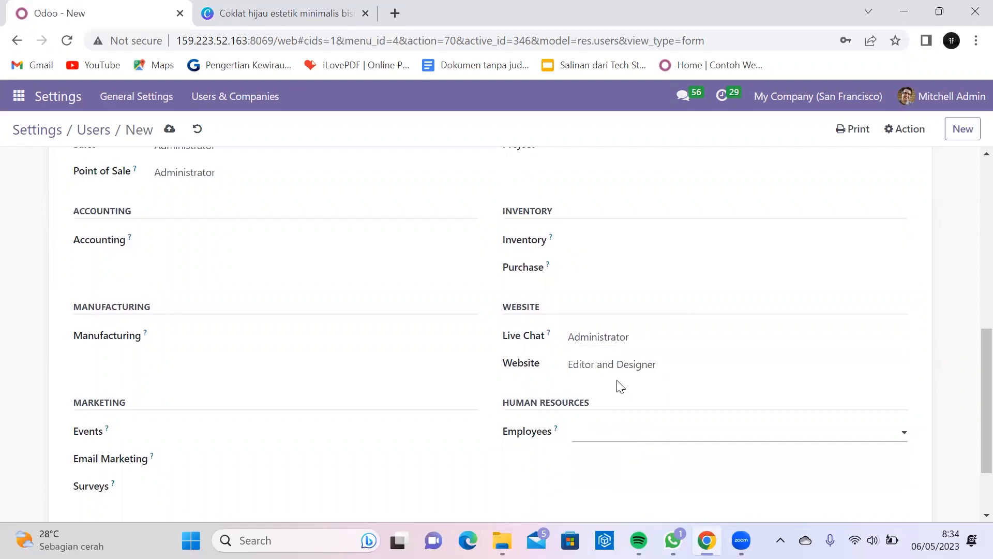
scroll(621, 386, up, 10)
Step: Set and confirm the user's new password, then return to the Users list
click(886, 136)
click(835, 196)
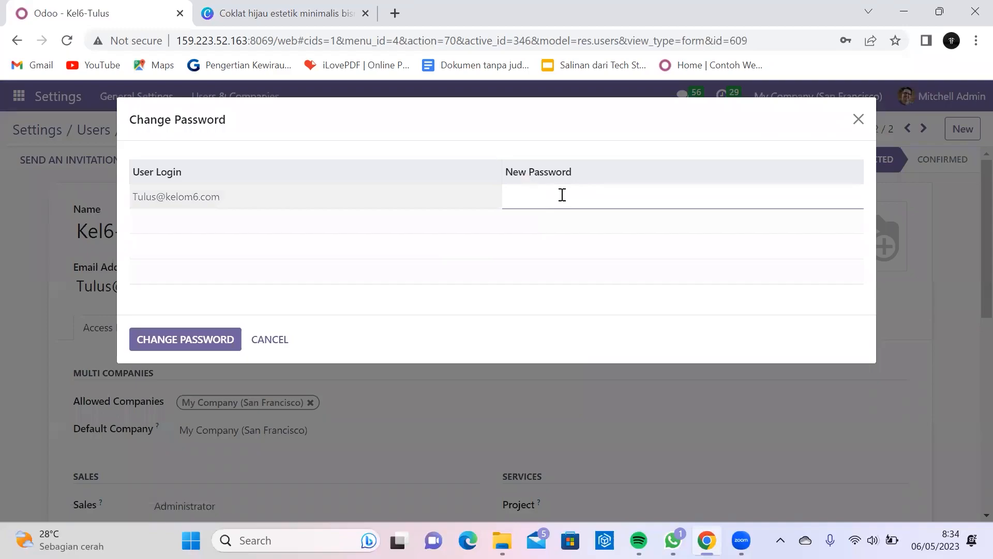
click(192, 348)
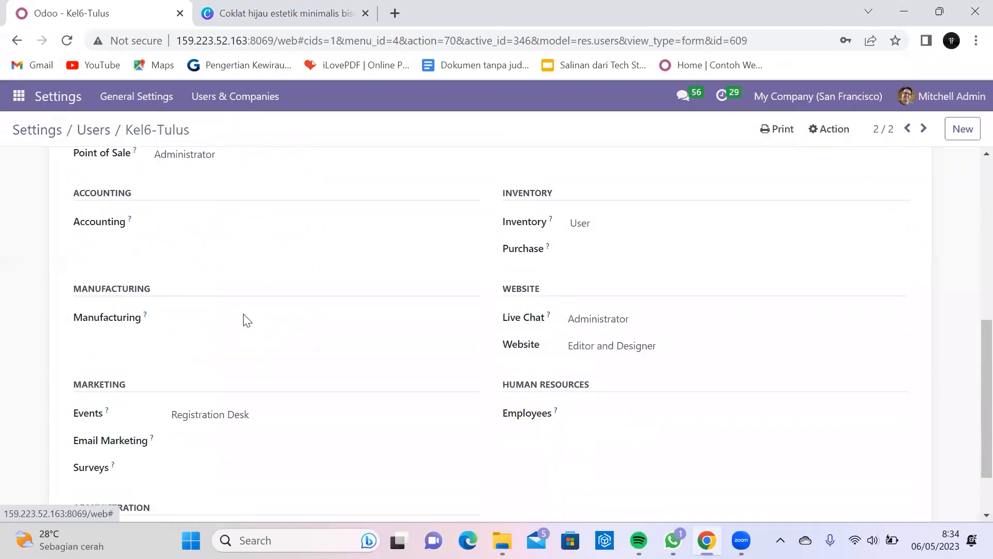
click(93, 132)
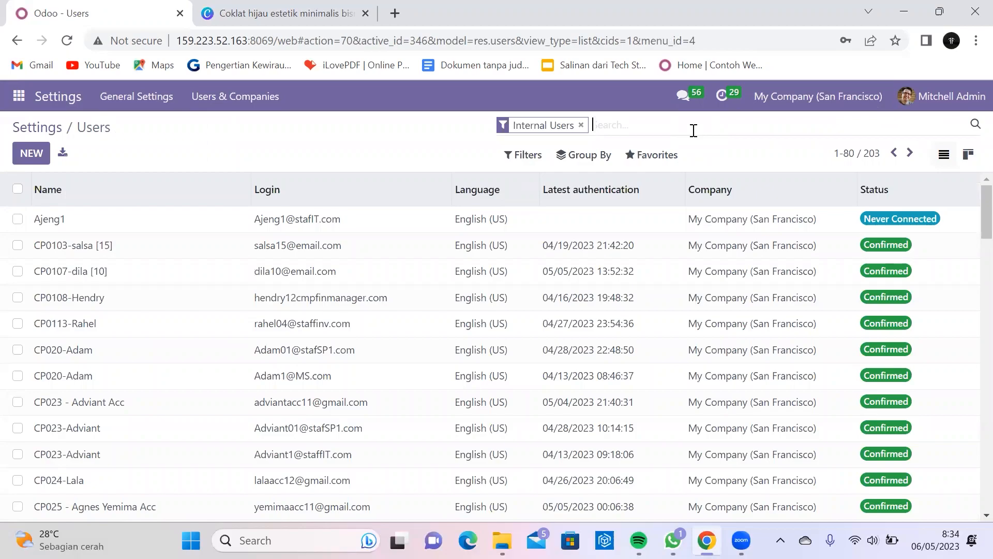
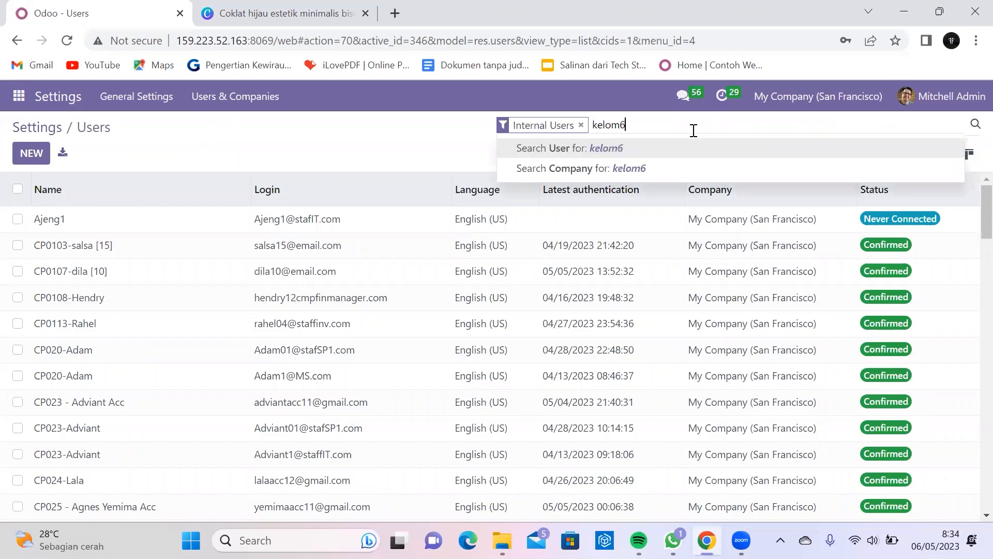
key(Return)
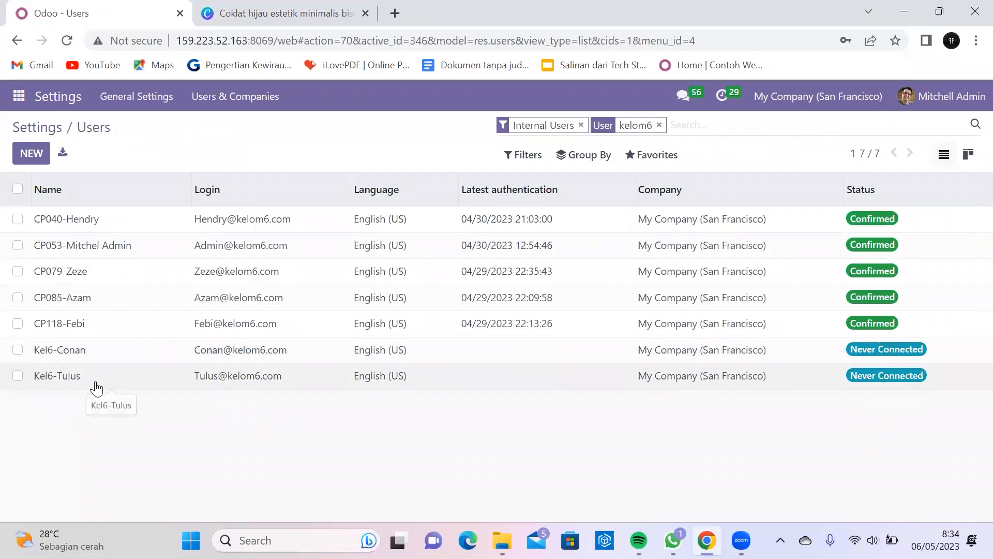
click(18, 98)
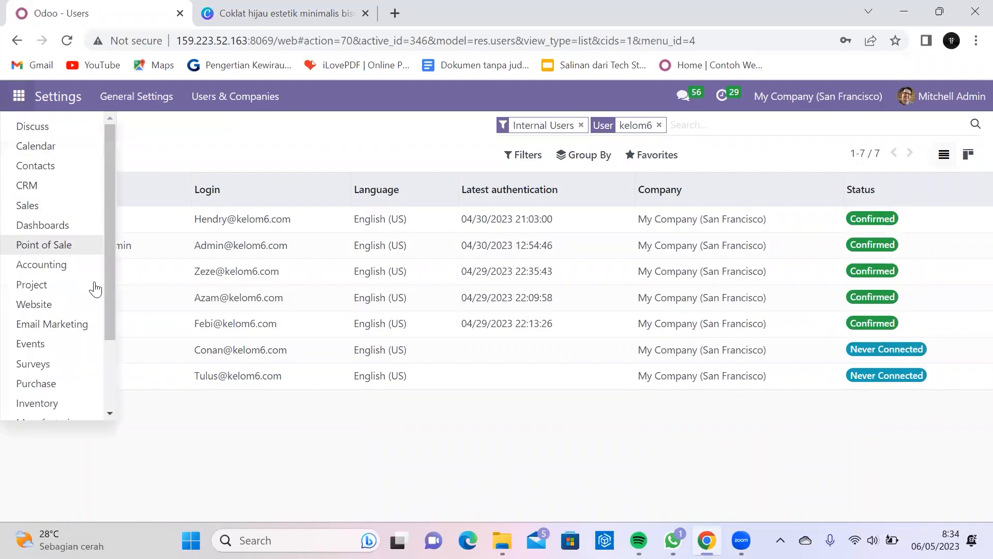
click(62, 403)
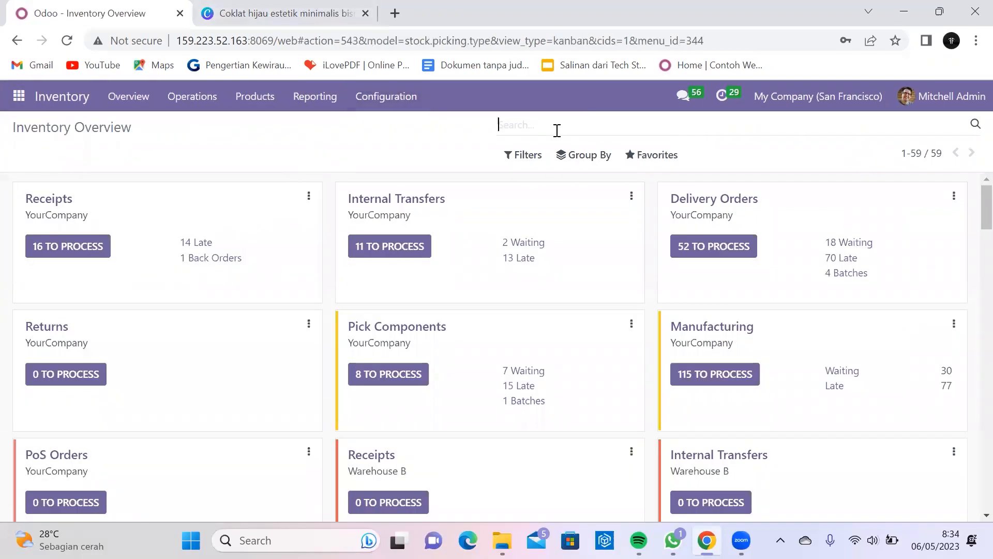
click(189, 98)
click(259, 128)
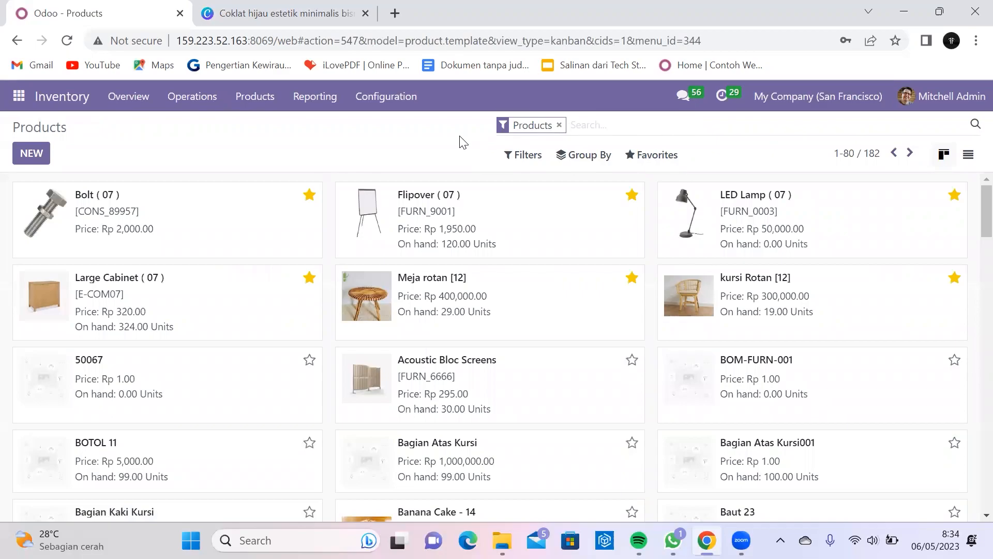
Step: View Canva's slide 7, 'Jenis Produk', then return to Odoo's products list
click(321, 9)
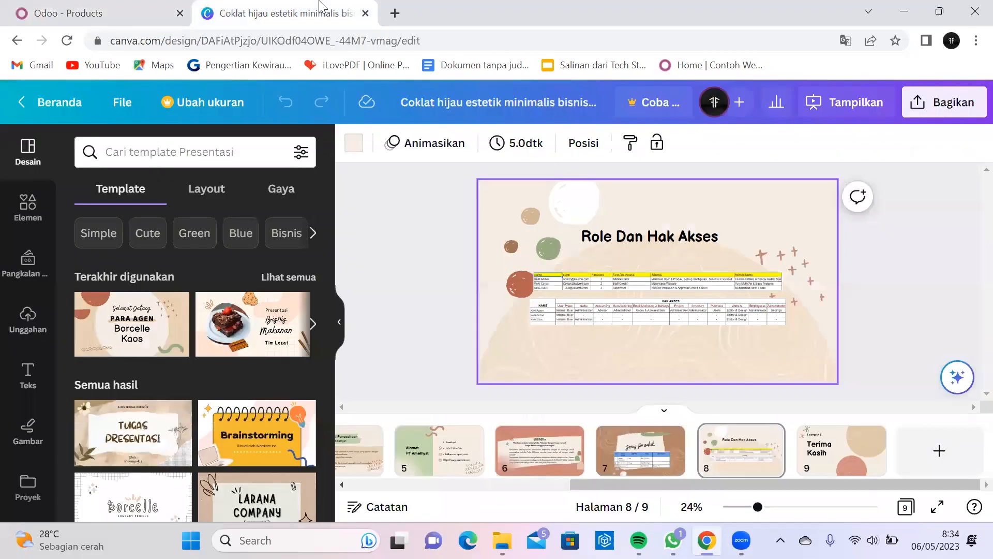
click(608, 472)
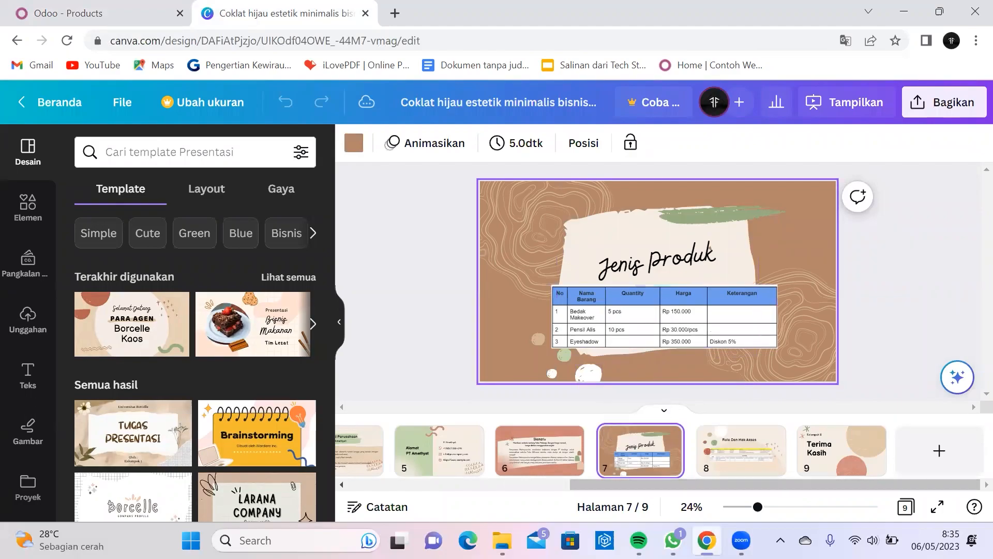
click(104, 7)
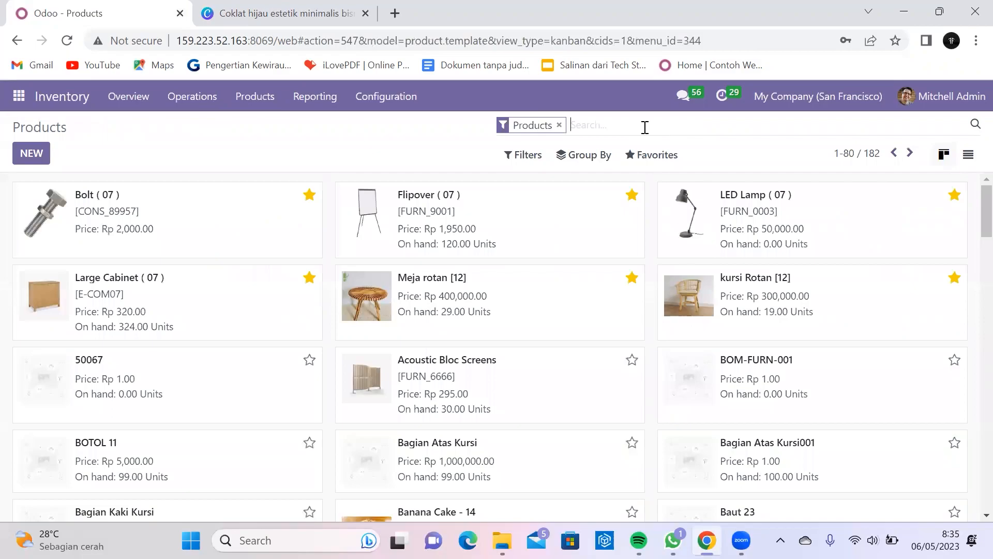
Step: Search the products, including all products without the Products filter, for 'bedak'
text(bedak)
key(Return)
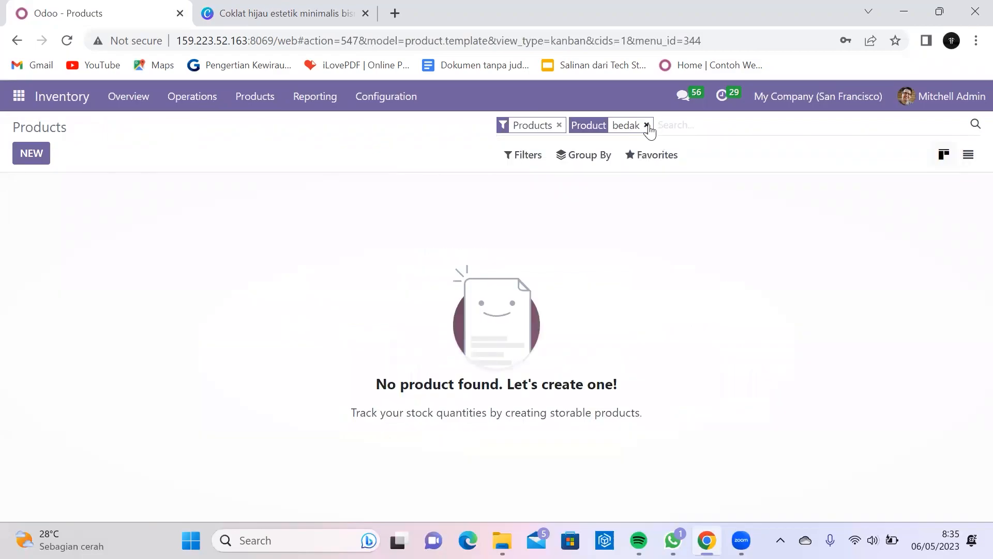
click(646, 125)
click(559, 130)
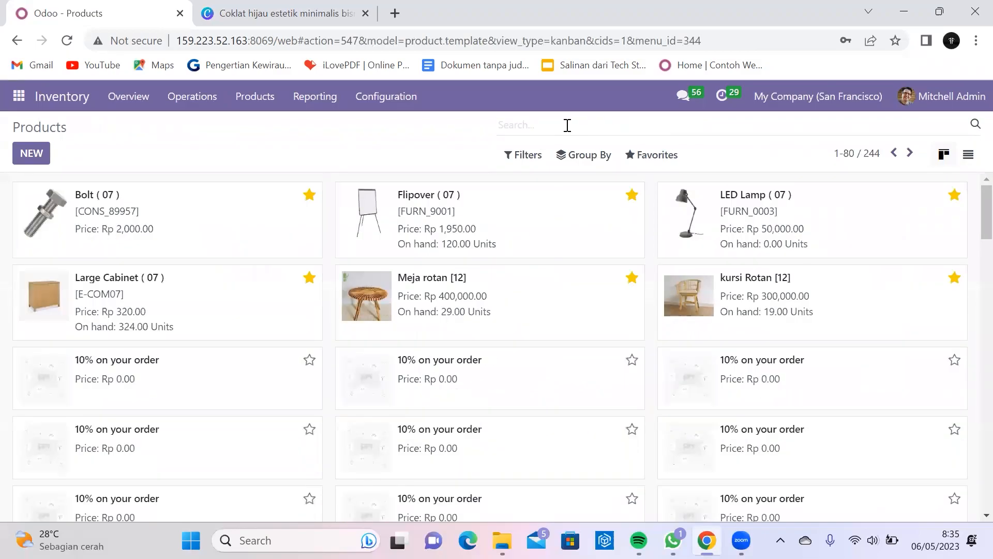
text(Bedak)
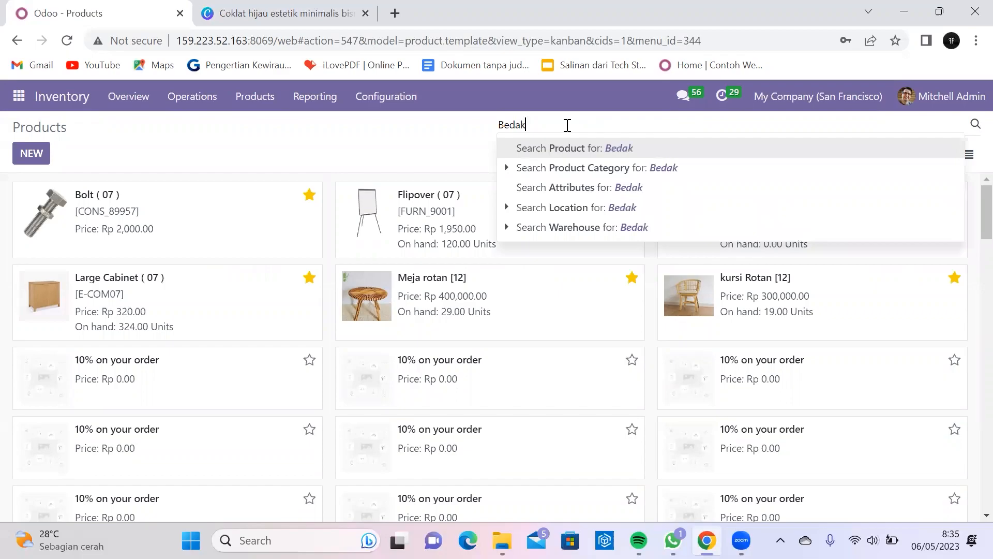
key(Return)
click(574, 127)
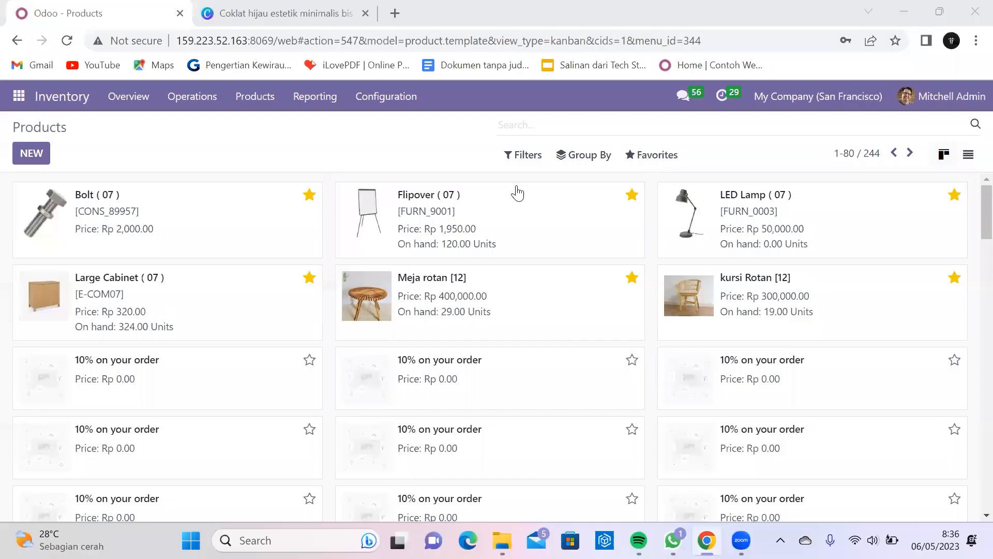
click(450, 84)
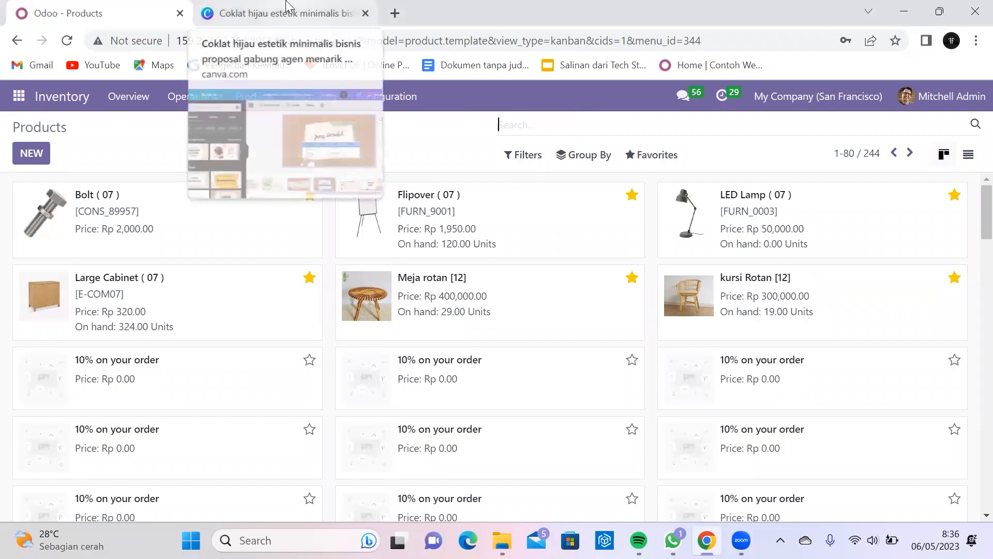
text(bedak)
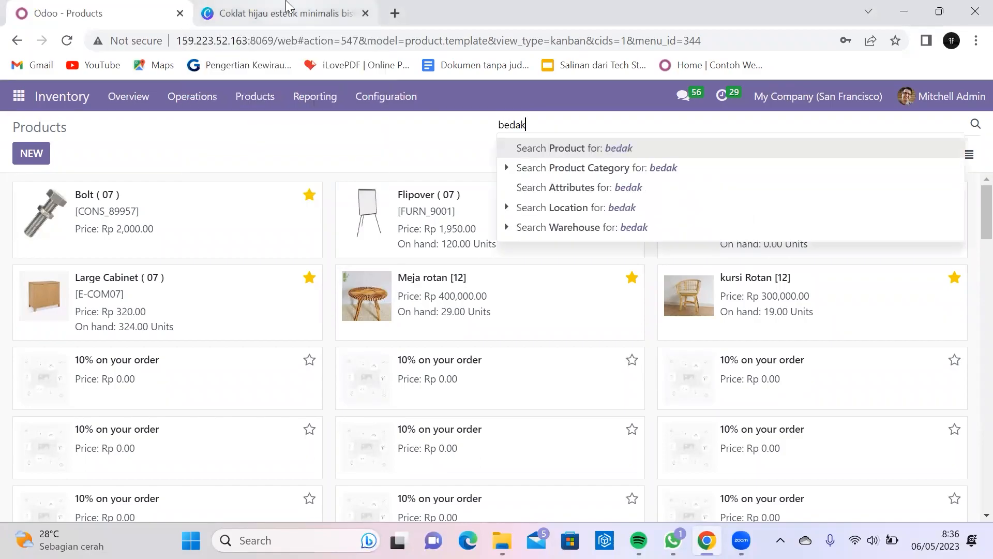
key(Return)
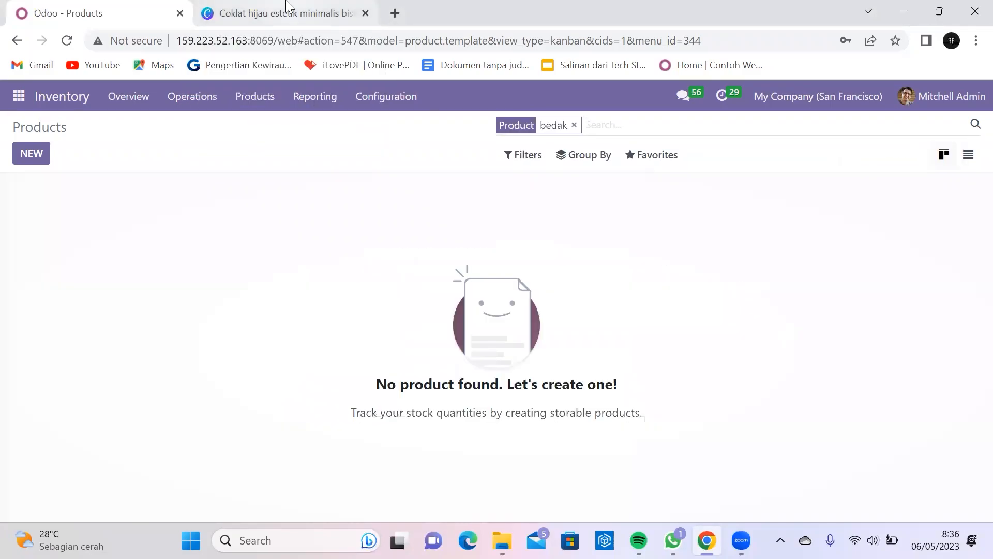
click(241, 7)
click(56, 7)
Step: Search for 'pensil alis' and 'eyes', then clear the search and start a blank product
text(pensil)
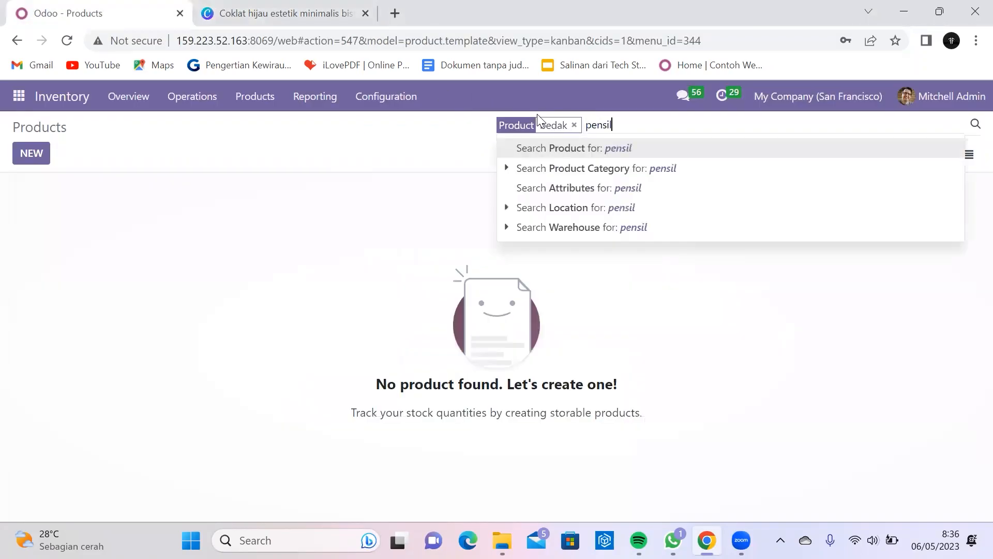
text( ale)
key(BackSpace)
text(is)
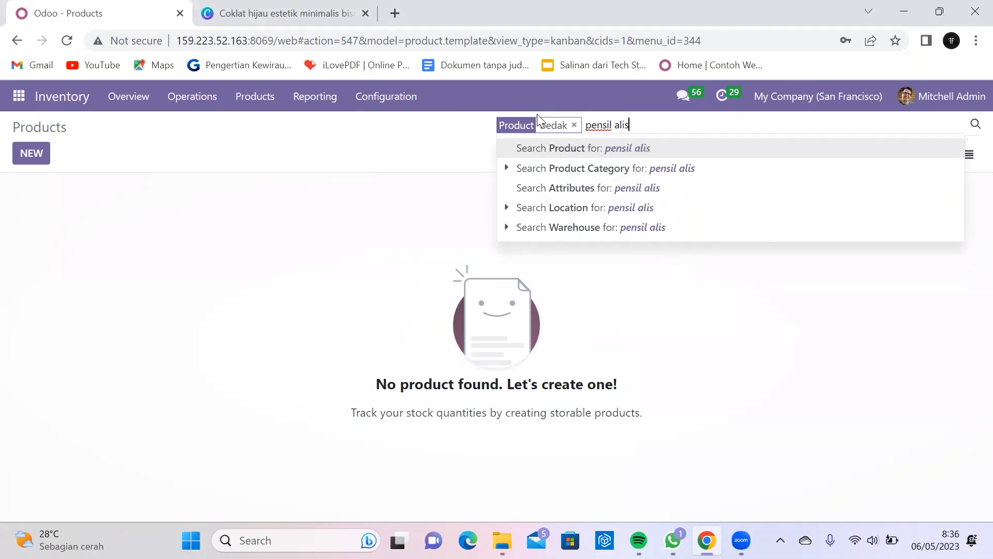
key(Return)
click(233, 13)
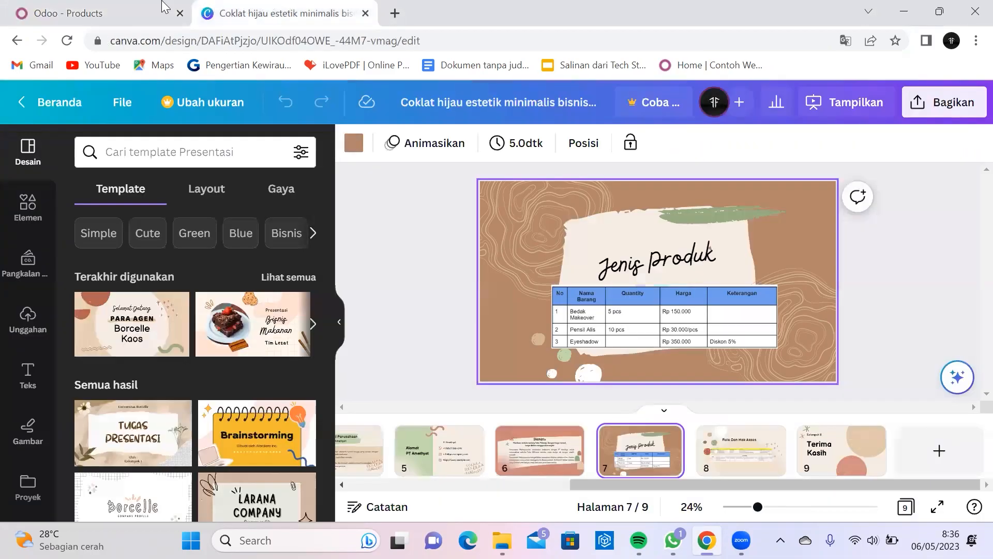
click(74, 6)
text(eyes)
key(Return)
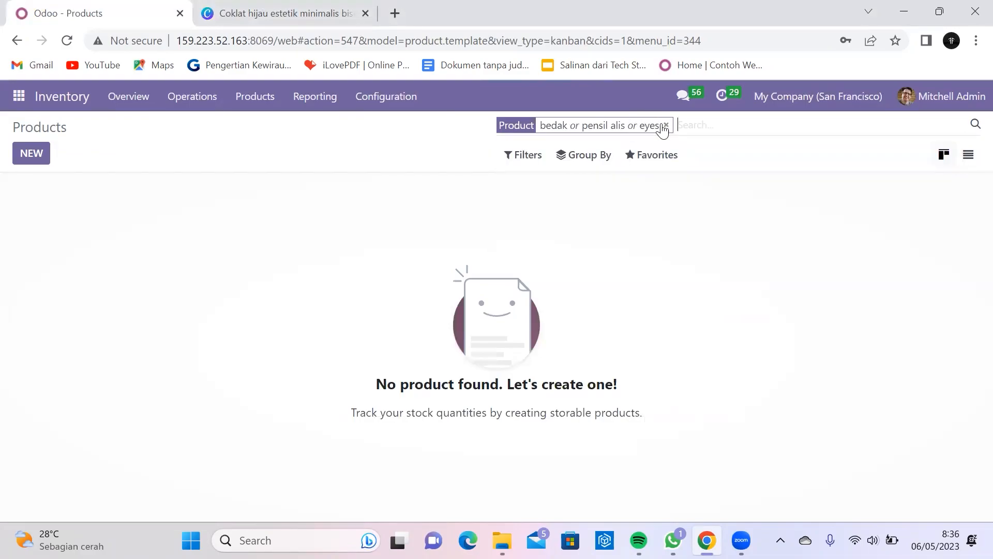
click(307, 3)
click(38, 4)
click(666, 126)
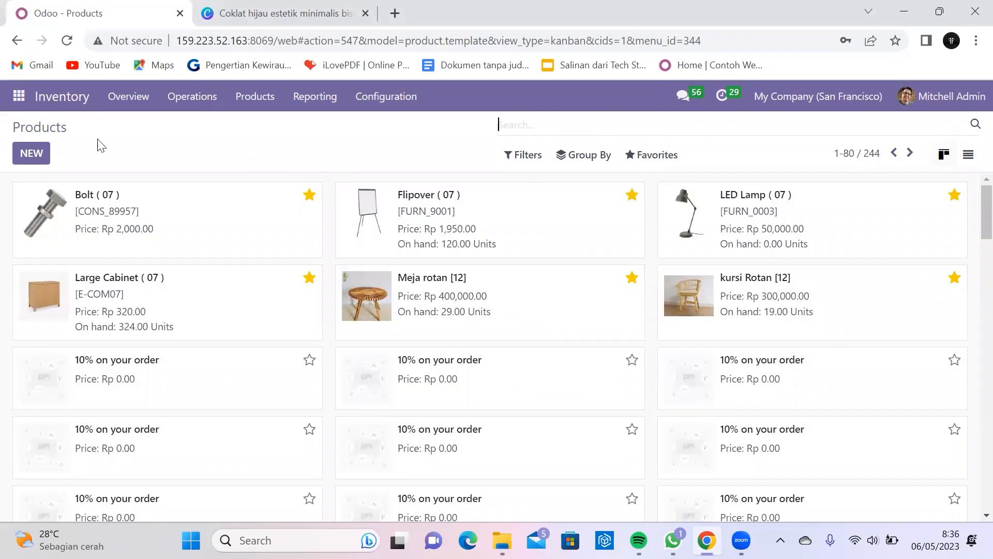
click(32, 153)
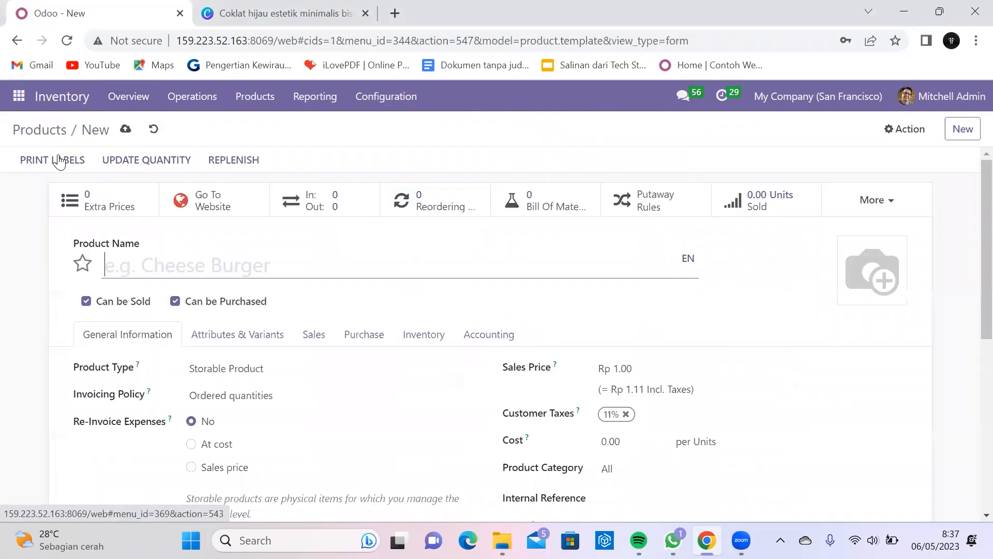
Step: Name the product 'Bedak Makeover', set sales price and cost to 150,000, and remove the 11% tax
click(251, 8)
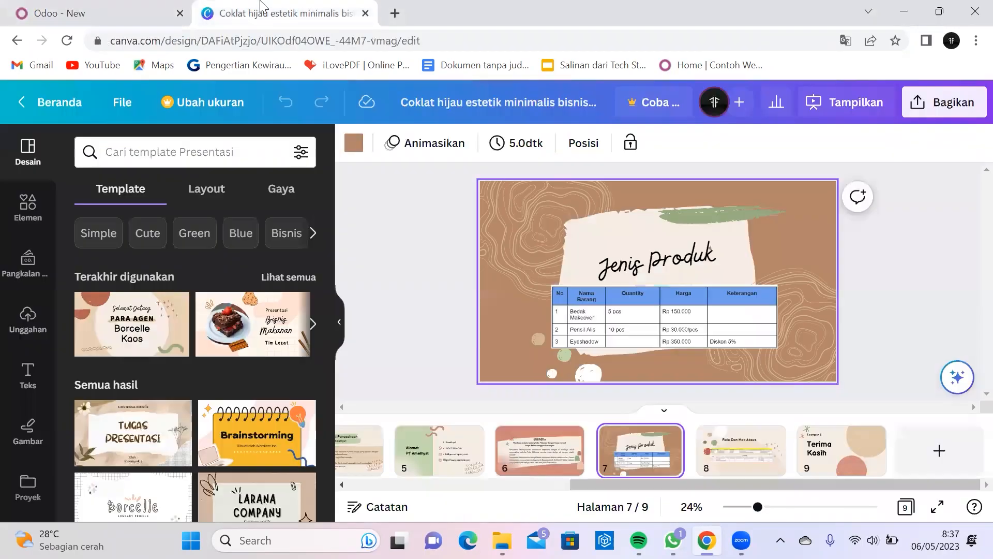
click(72, 8)
text(Bedak Makeover)
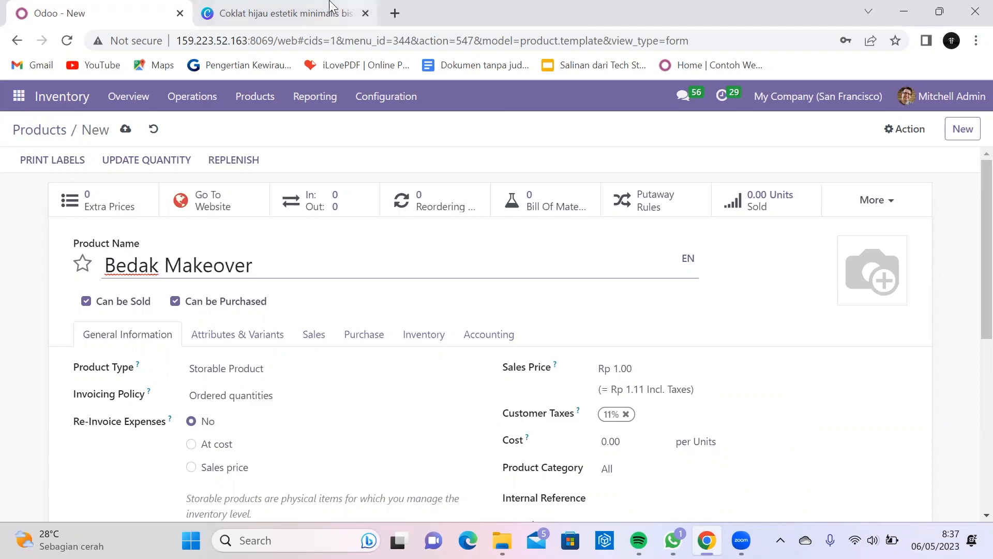
click(277, 7)
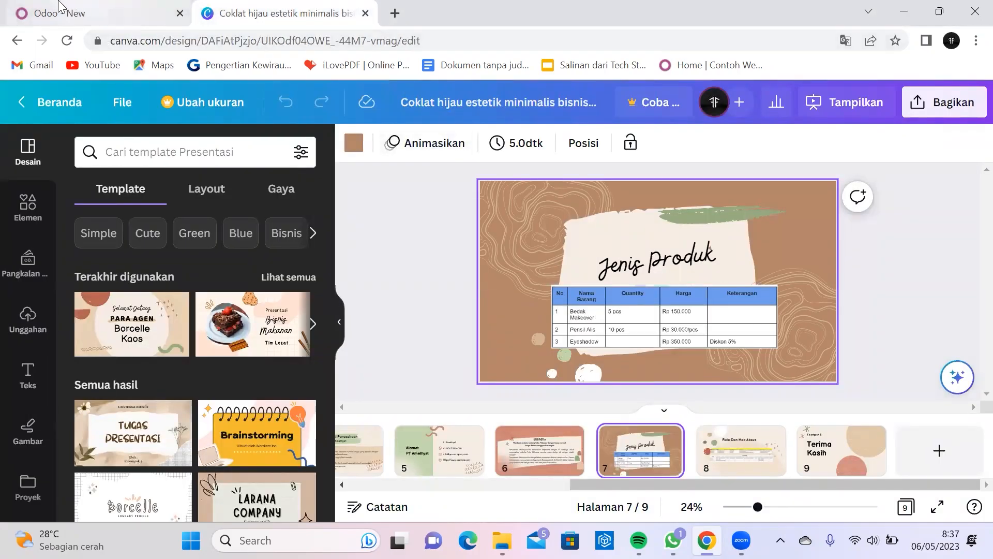
click(106, 10)
click(655, 369)
text(150000)
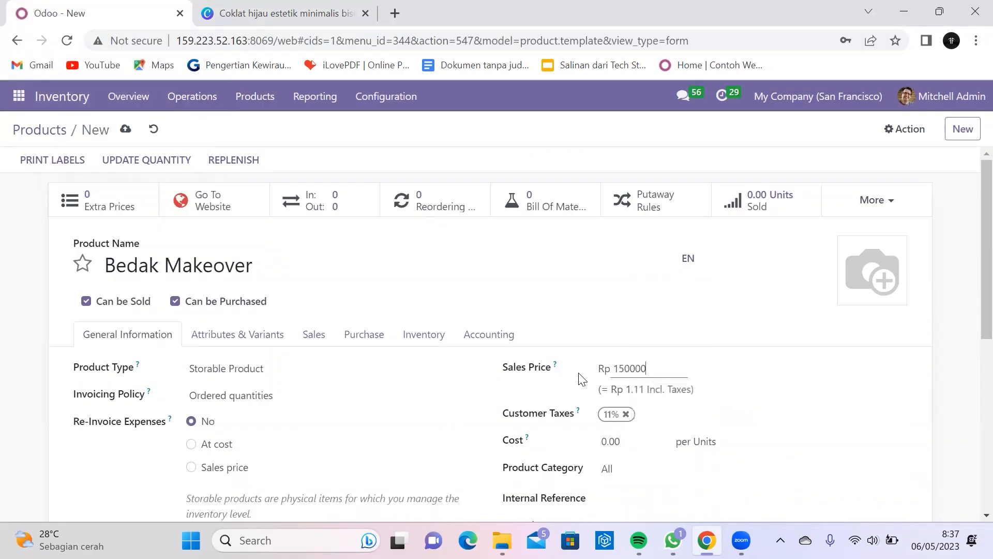
click(626, 414)
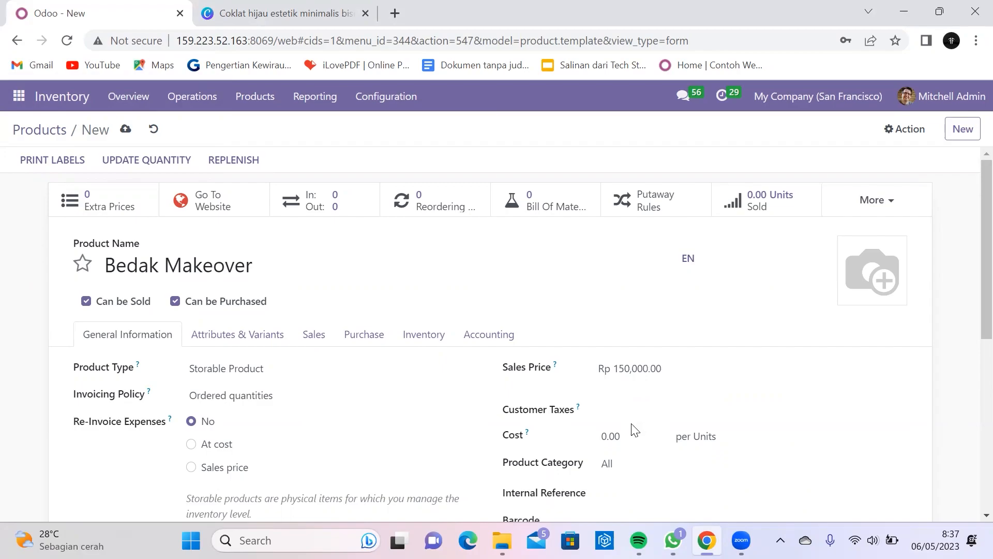
click(634, 441)
text(150,000)
click(933, 452)
Step: Add the compact powder brush photo as the product image and save Bedak Makeover
click(850, 294)
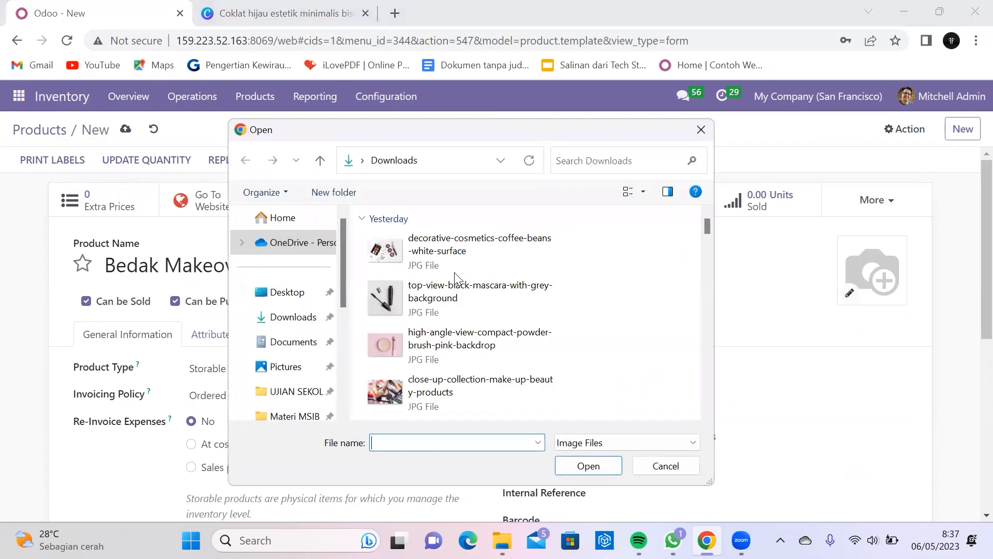
click(469, 352)
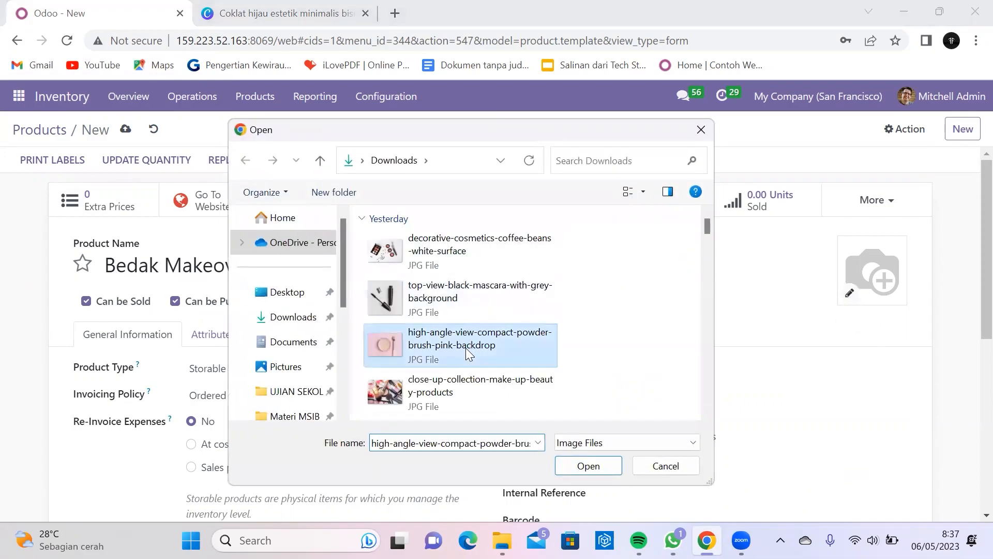
click(584, 466)
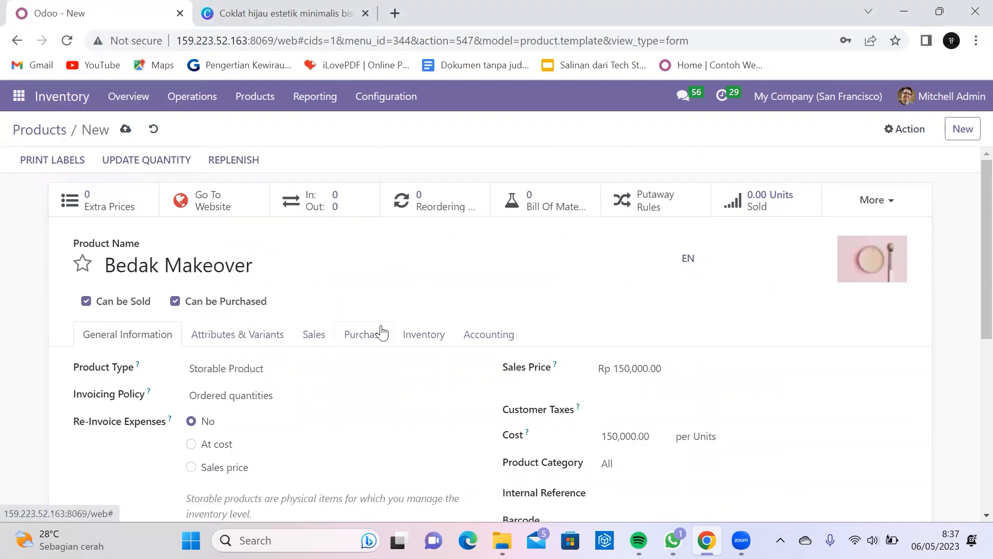
scroll(382, 328, down, 7)
scroll(383, 327, up, 7)
click(127, 129)
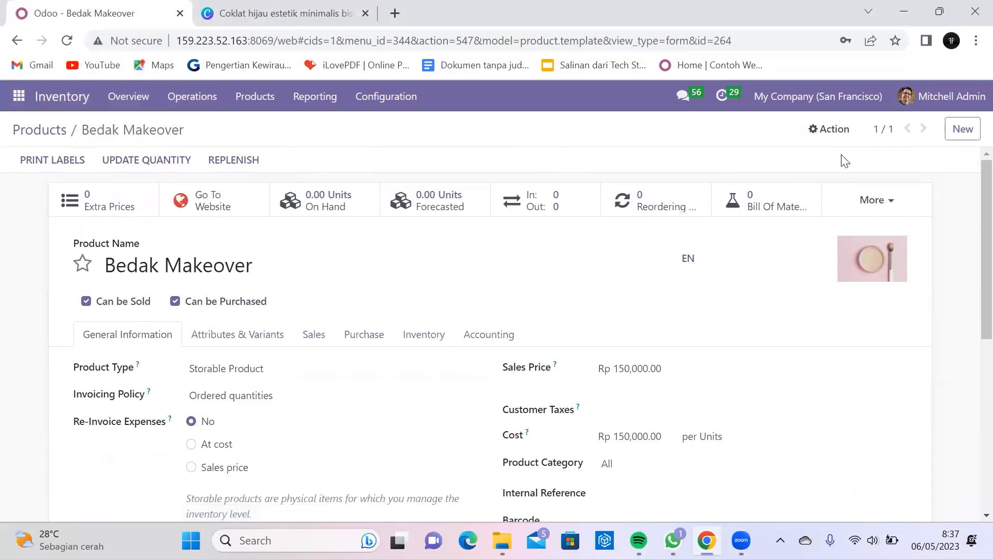
Step: Create a new product named 'Pensil Alis'
click(963, 129)
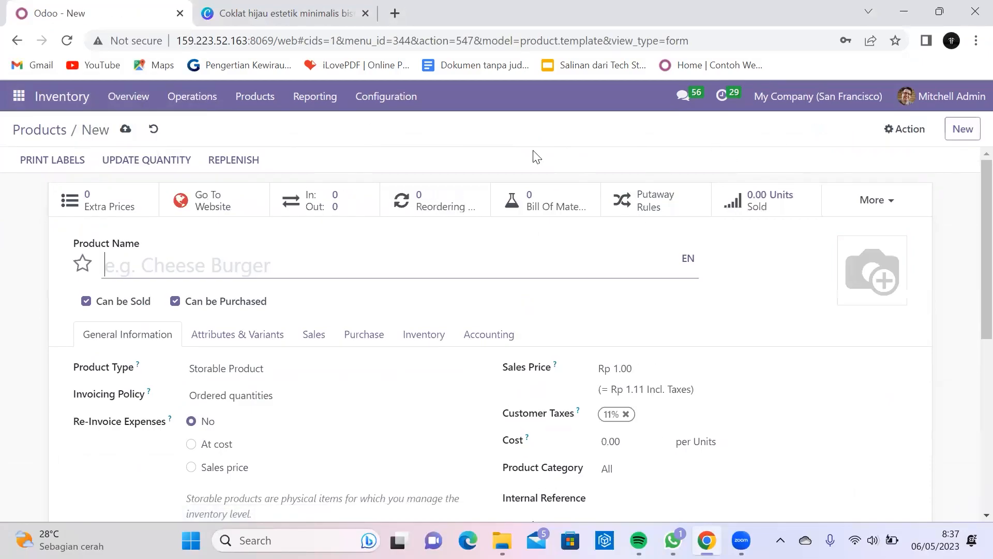
click(290, 10)
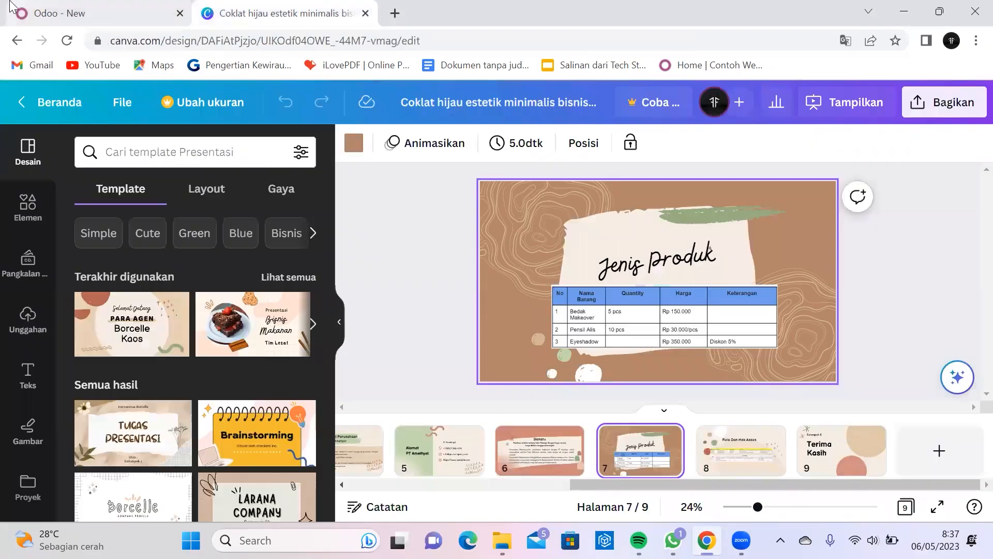
click(35, 16)
text(Pensil Alis)
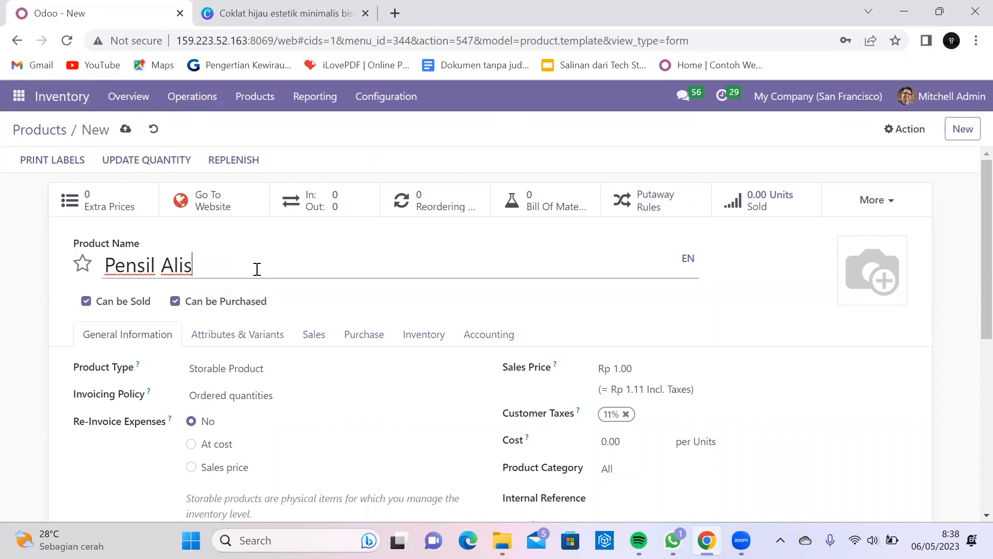
click(223, 10)
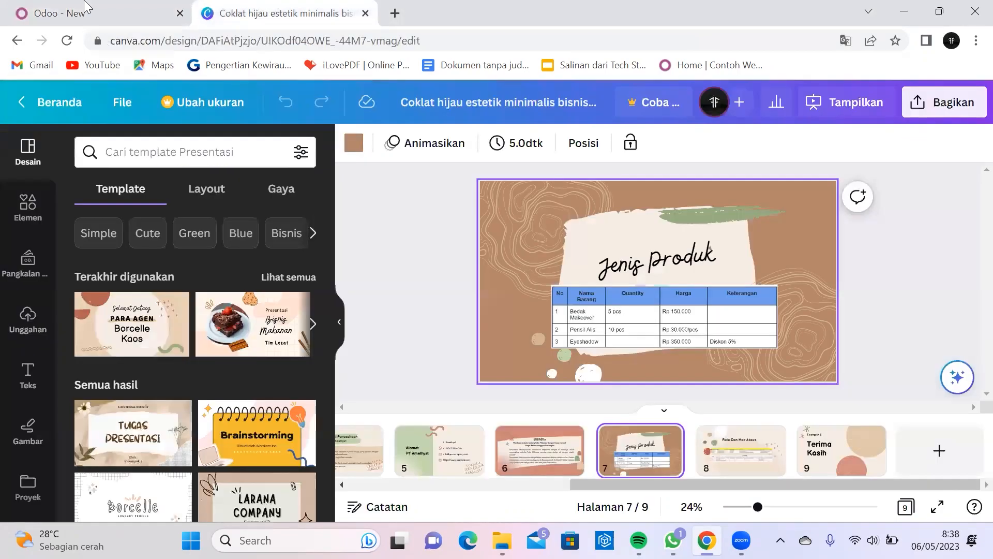
click(10, 8)
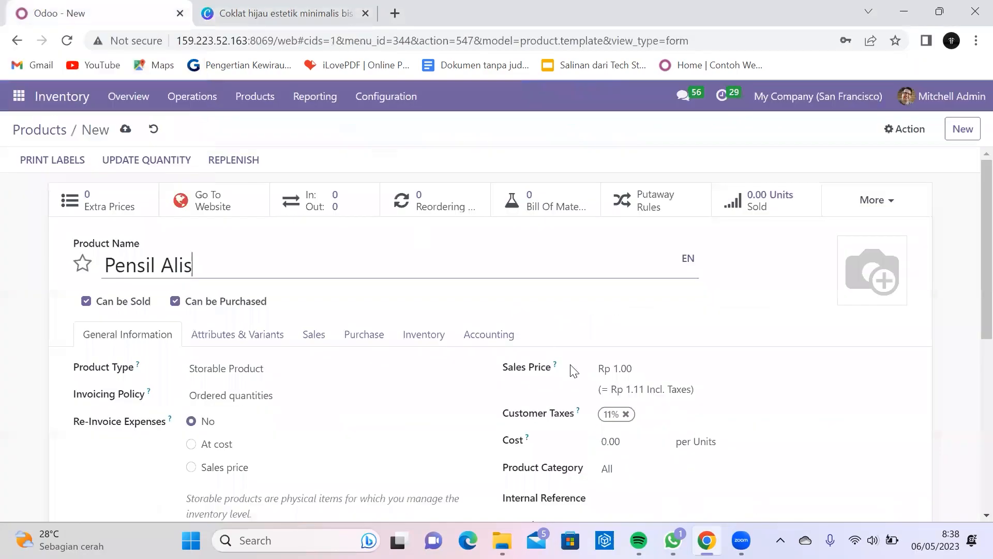
Step: Set the cost and sales price to 30,000 and remove the 11% customer tax
click(639, 446)
text(300)
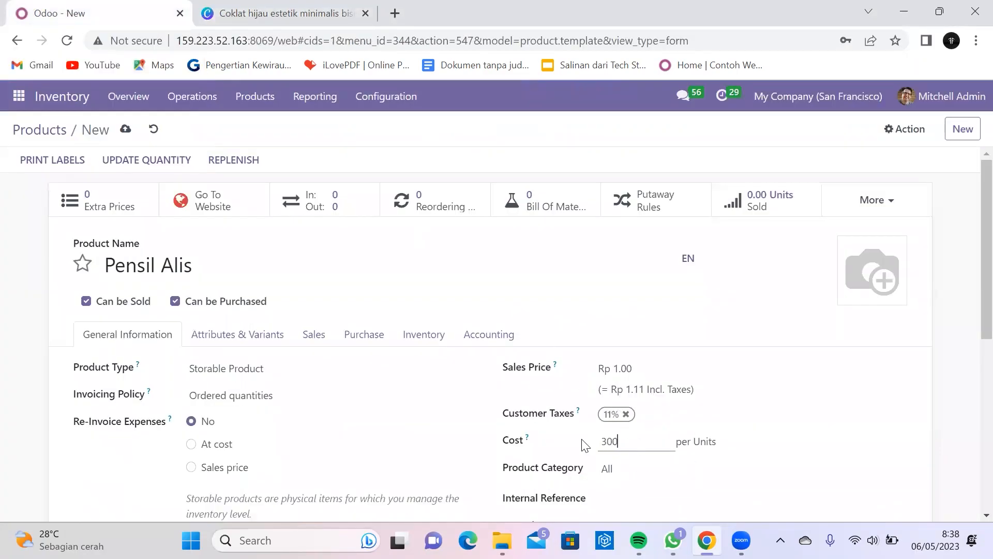
click(629, 371)
drag(607, 371, 639, 365)
click(640, 366)
double_click(650, 362)
text(30000)
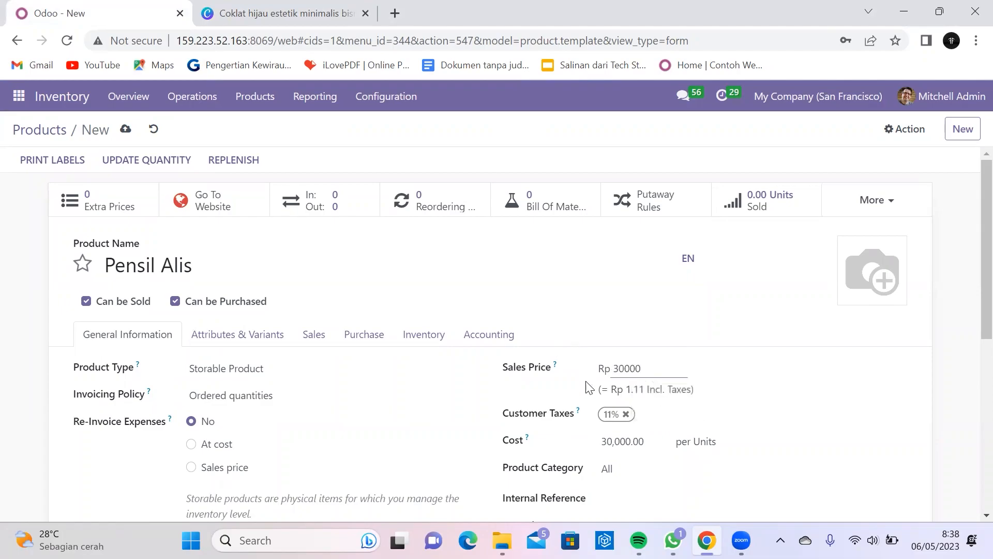
click(625, 414)
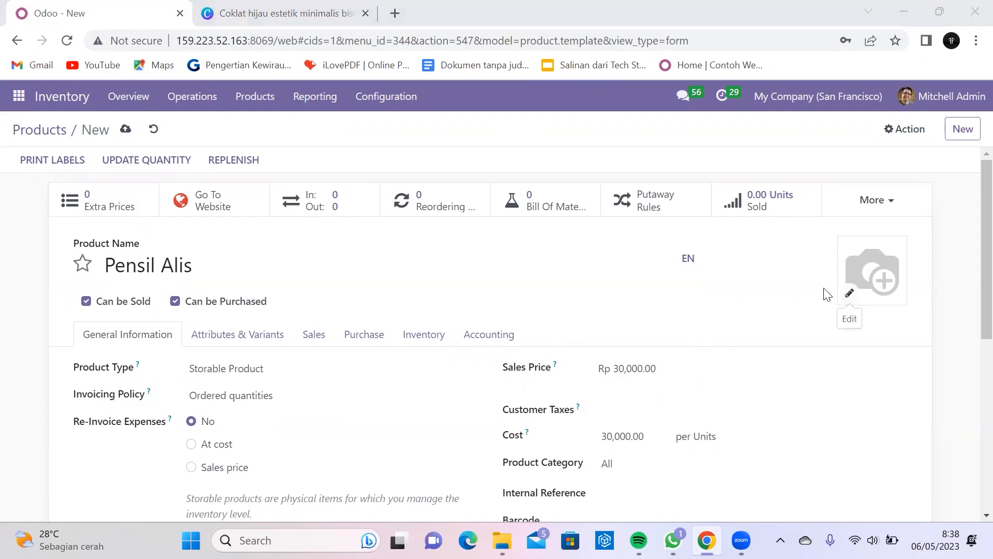
Step: Give Pensil Alis the mascara photo and save the product
click(849, 293)
click(440, 305)
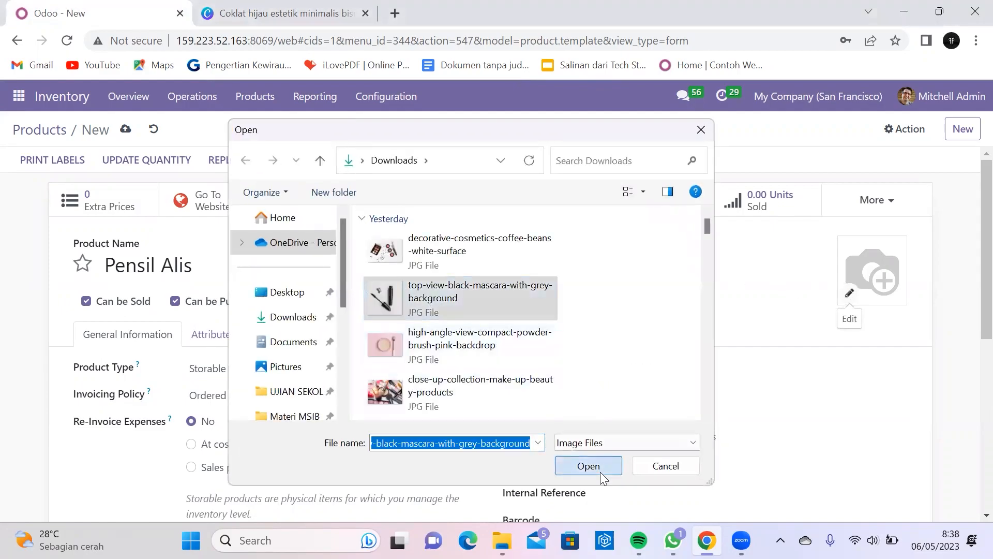
click(600, 471)
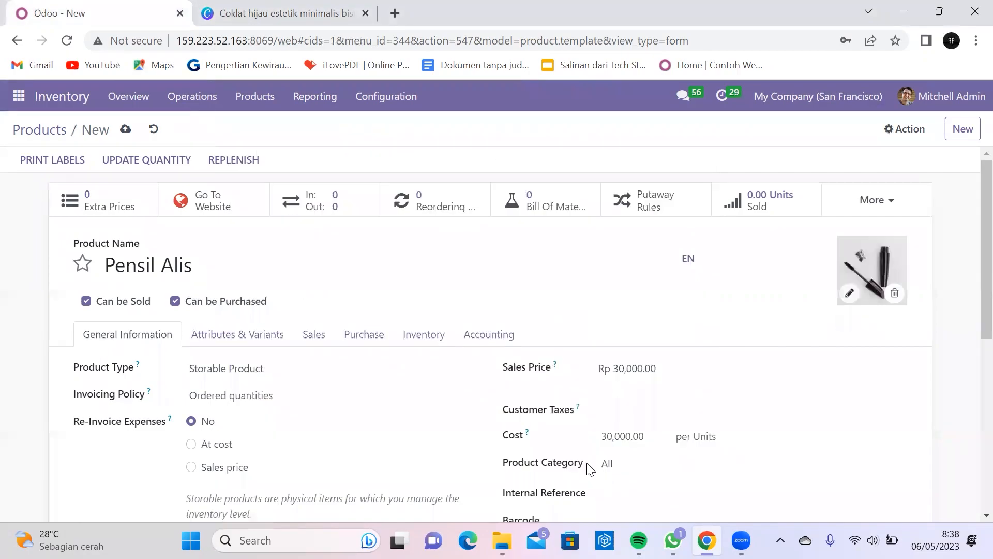
click(125, 128)
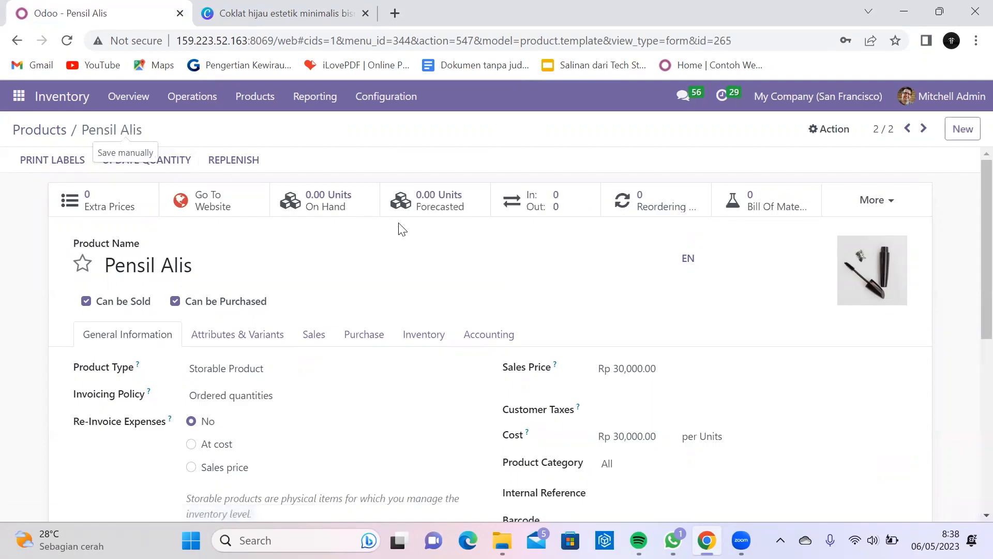
click(957, 131)
Step: Name the new product 'Eyeshadow' and upload the decorative cosmetics photo
click(285, 13)
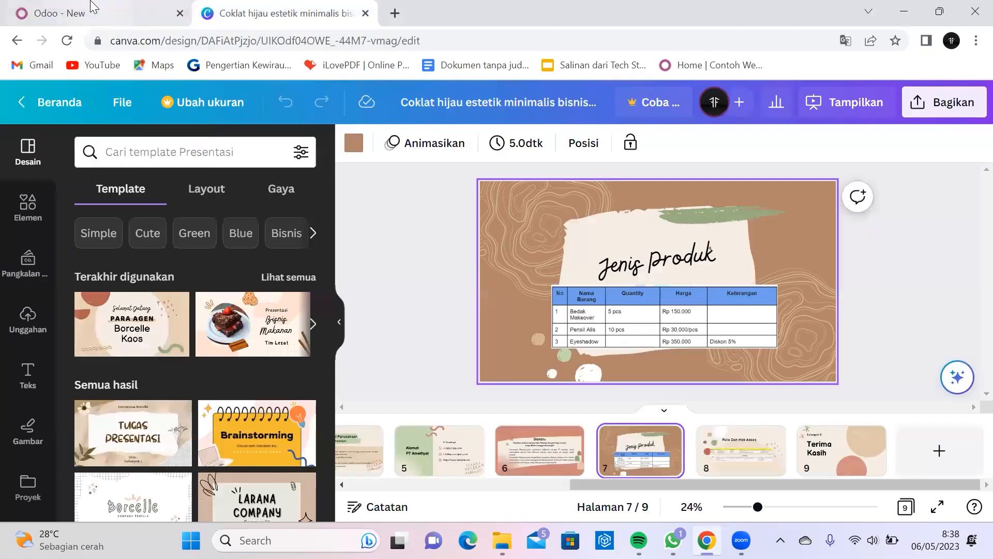
click(81, 7)
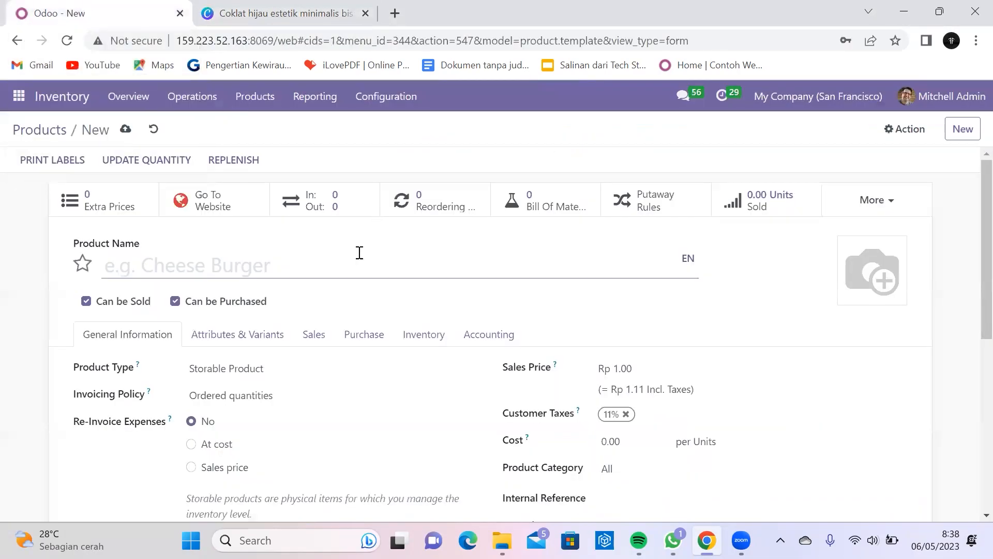
text(Eyes)
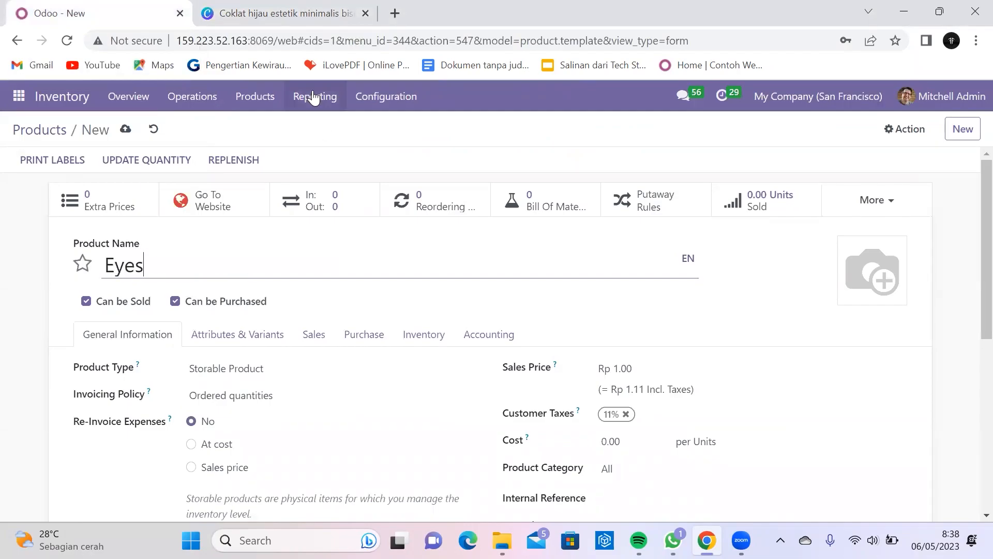
click(262, 11)
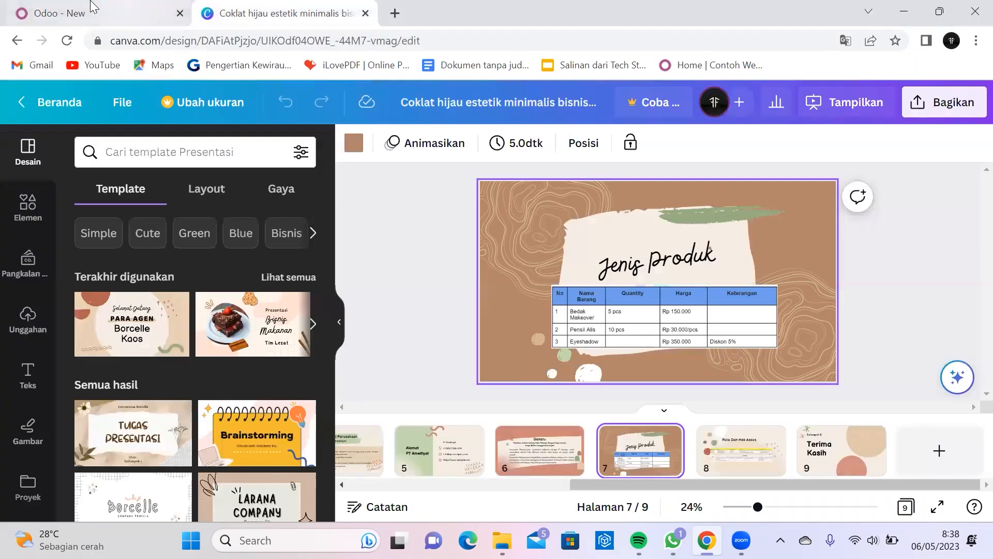
click(42, 6)
text(hadow)
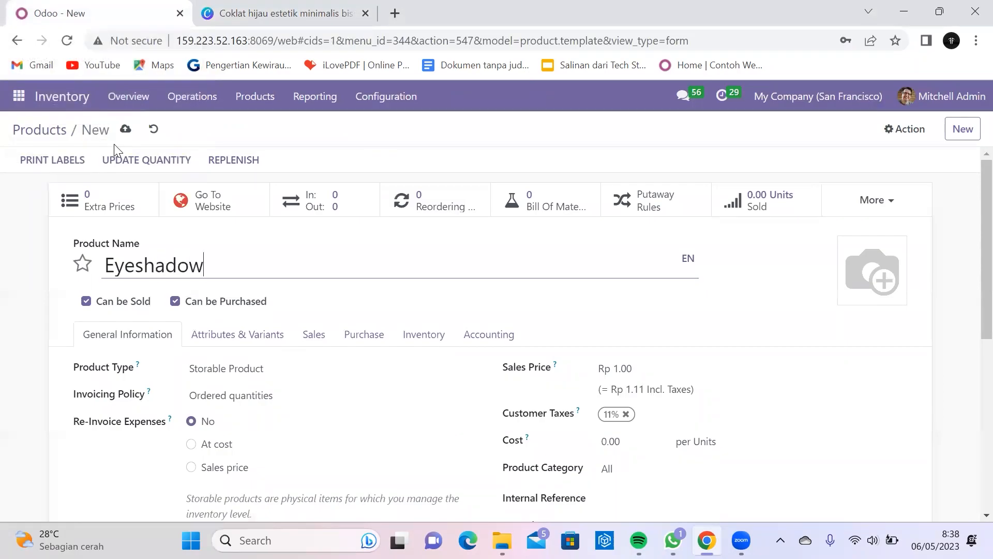
click(849, 293)
click(414, 257)
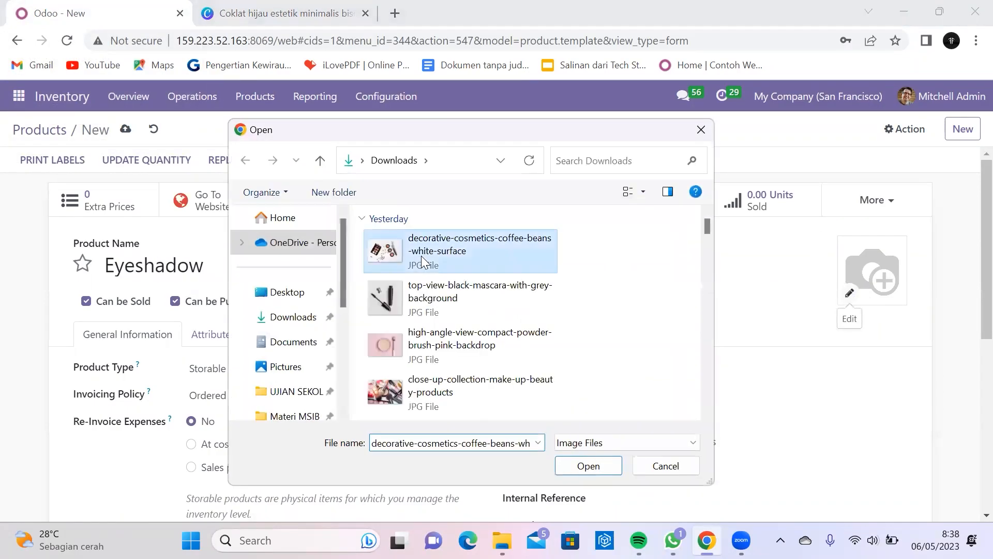
click(588, 465)
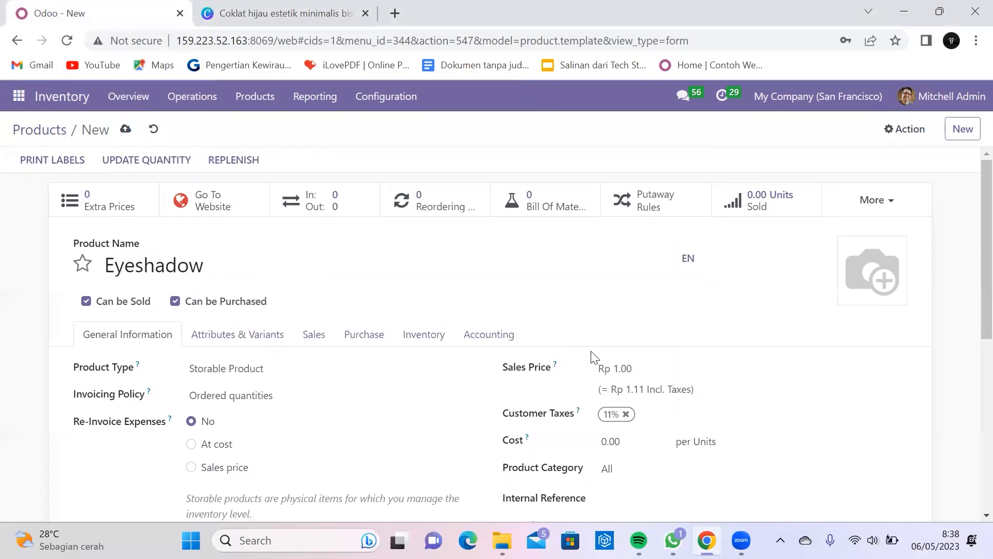
Step: Set the Eyeshadow sales price and cost to 350,000 and remove the 11% customer tax
click(323, 12)
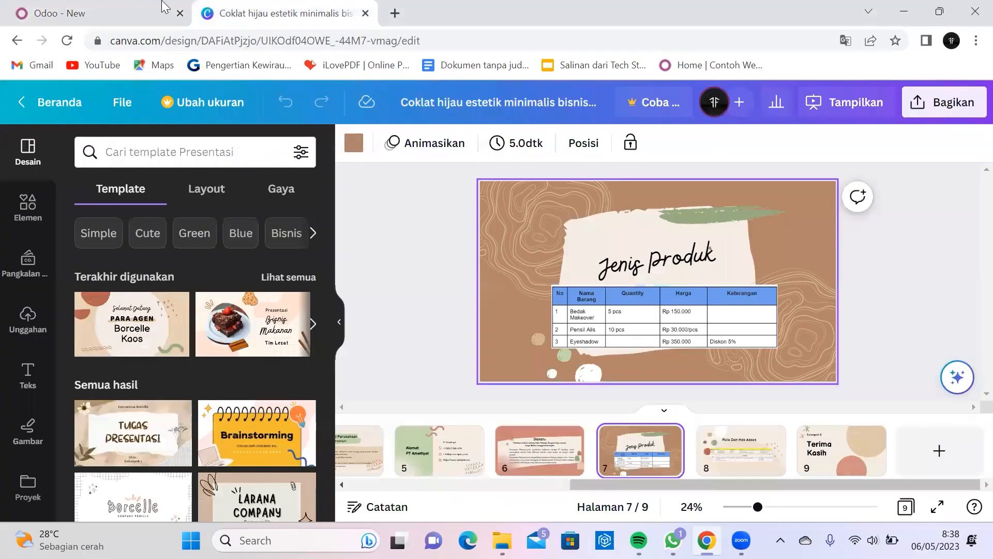
mouse_move(155, 7)
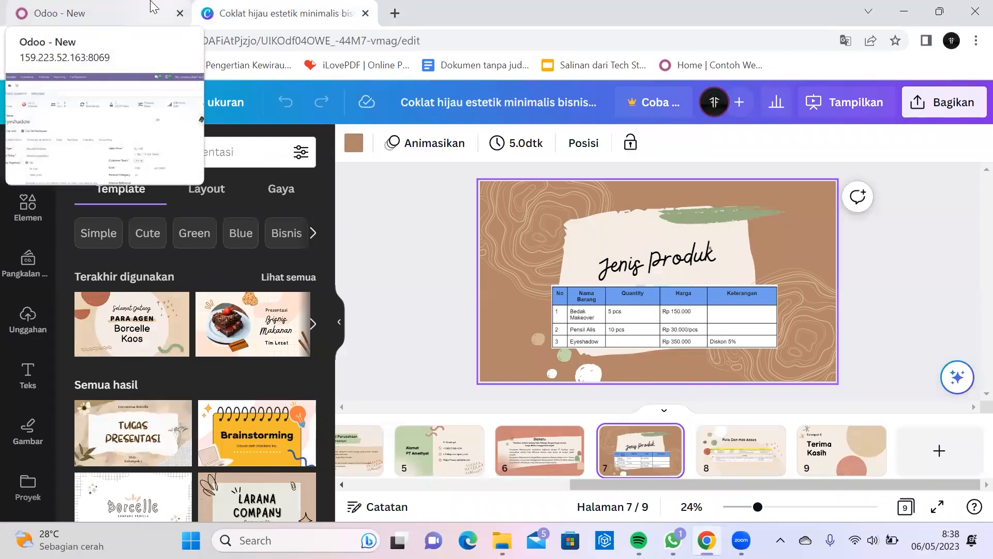
click(124, 6)
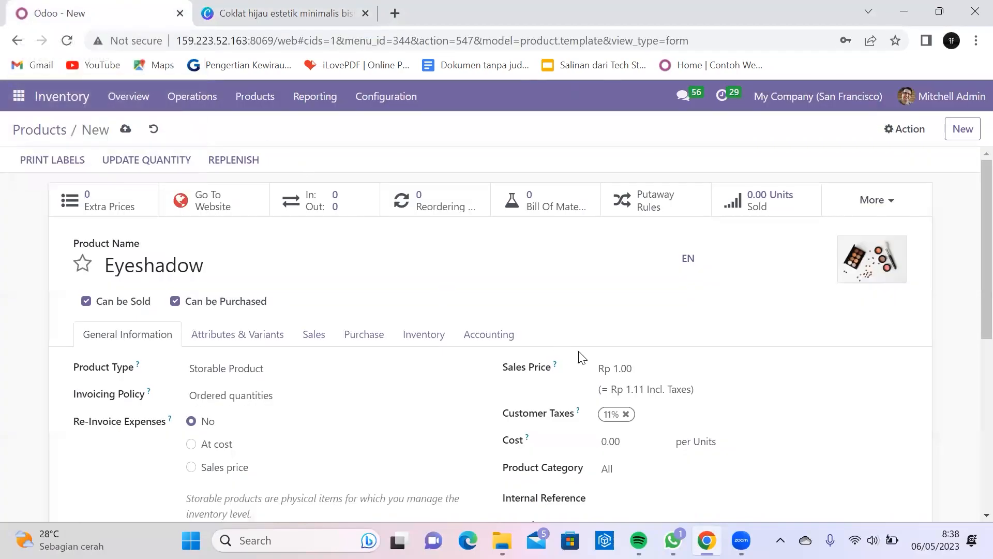
click(626, 368)
text(350000)
click(625, 414)
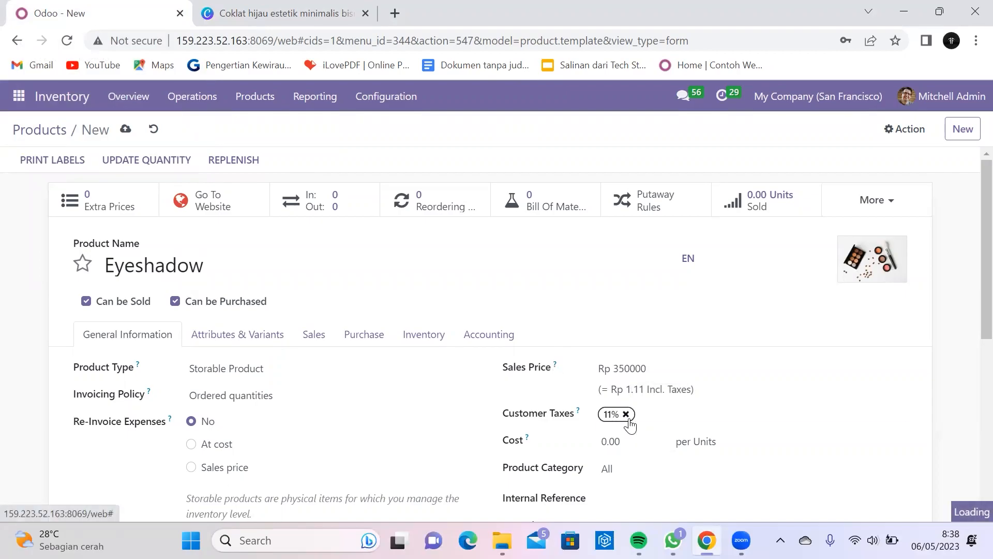
click(613, 442)
text(3)
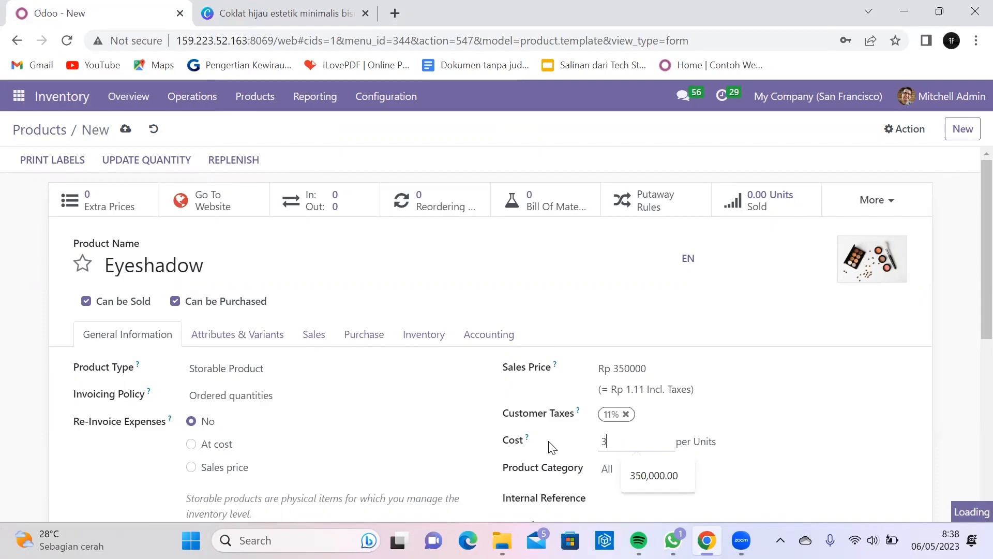
text(50000)
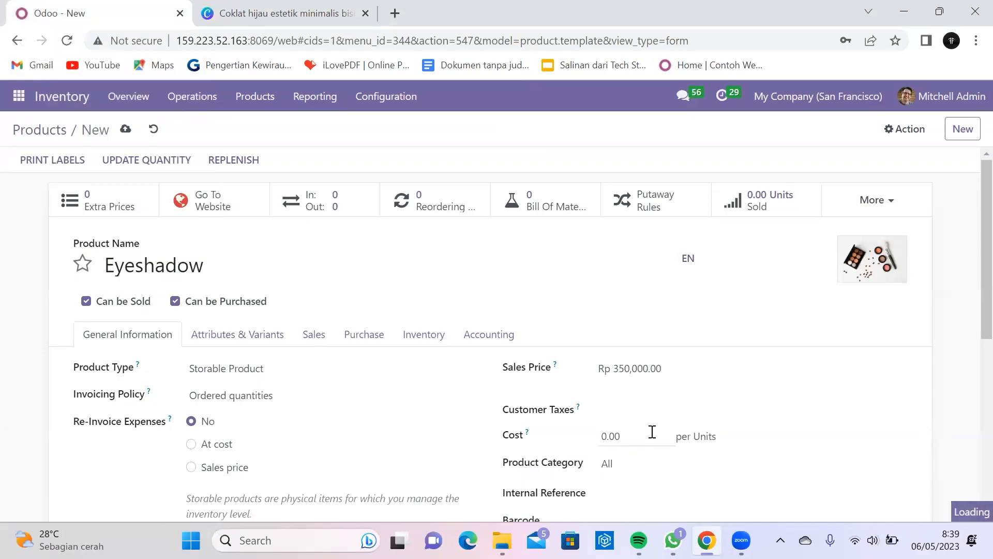
click(649, 435)
text(350000)
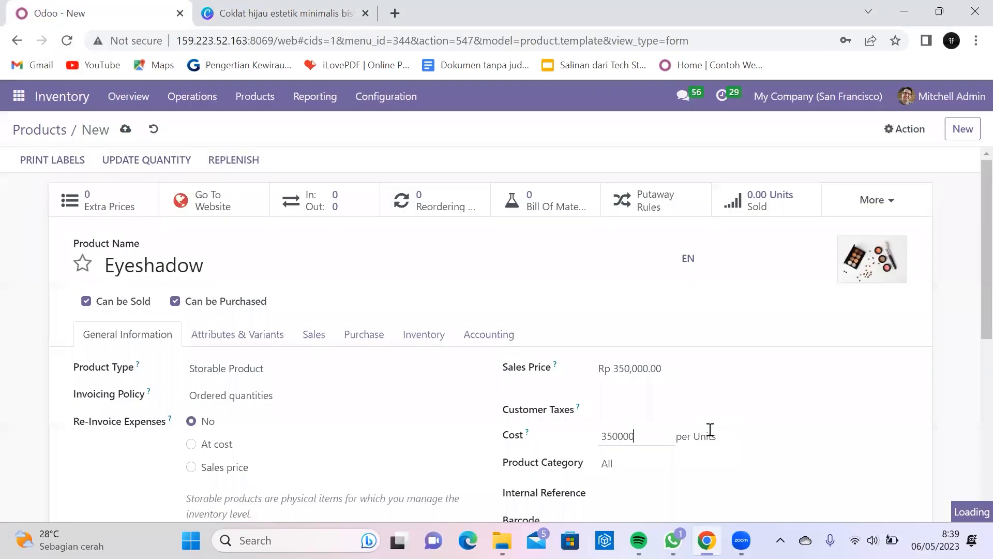
click(807, 466)
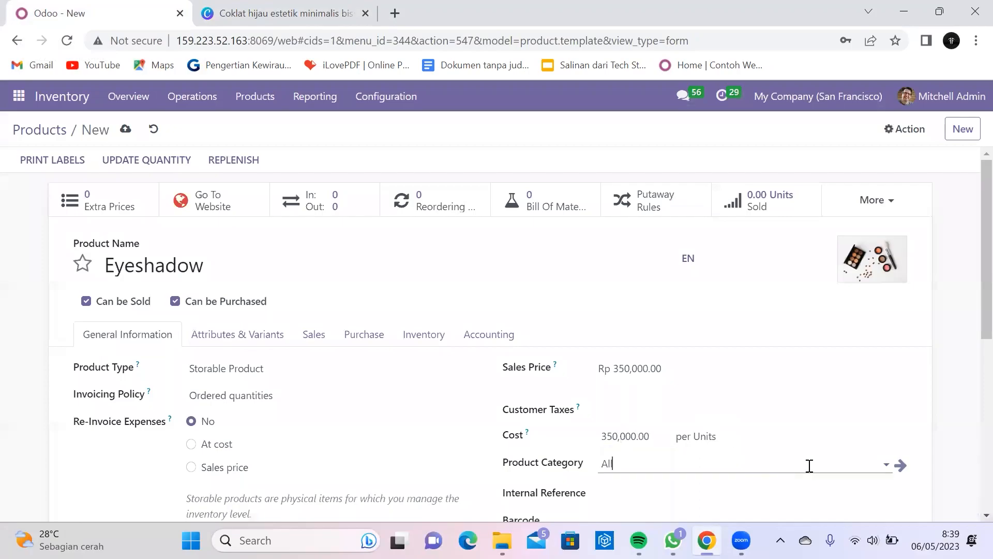
Step: Save the Eyeshadow product and compare it with the Canva product table
click(867, 430)
scroll(685, 356, down, 1)
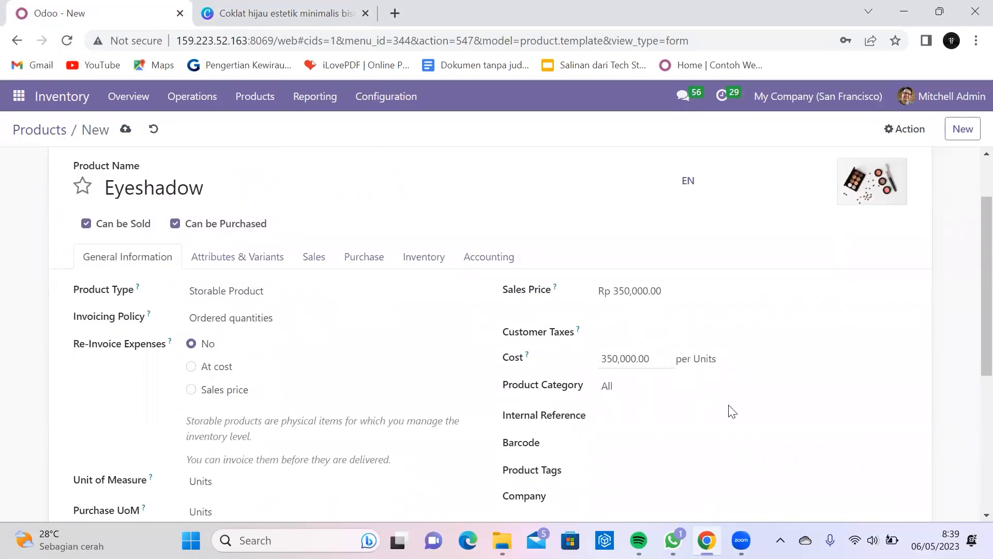
scroll(569, 362, up, 1)
click(130, 133)
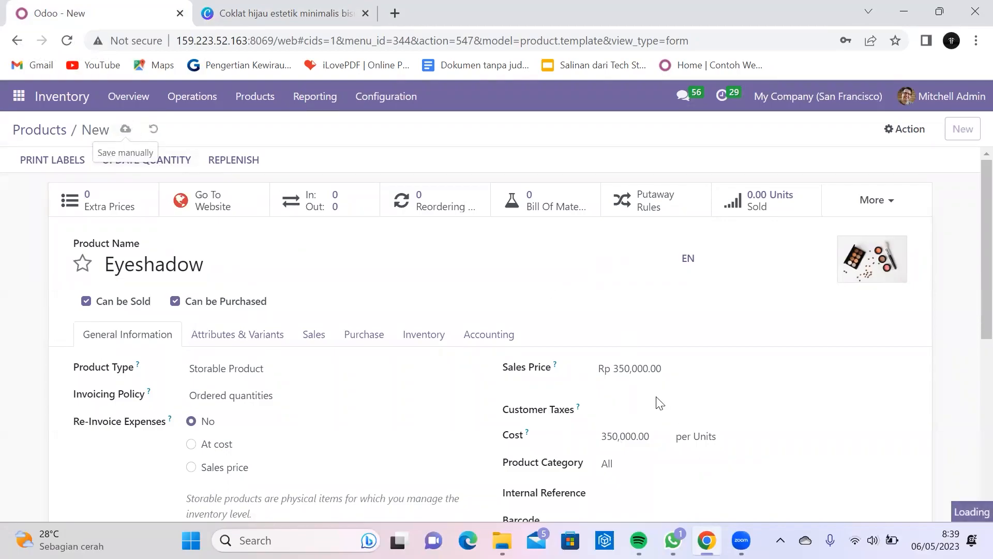
click(252, 8)
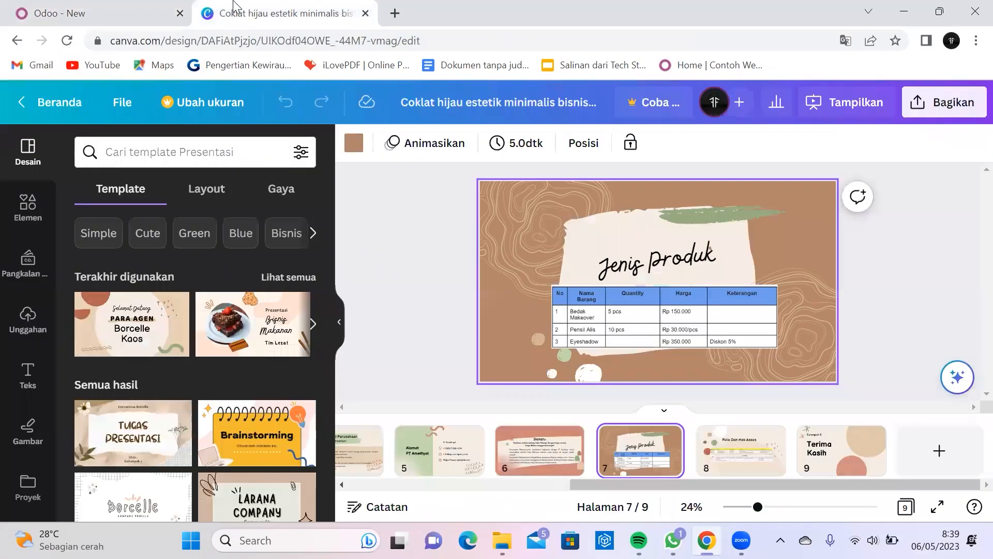
click(86, 10)
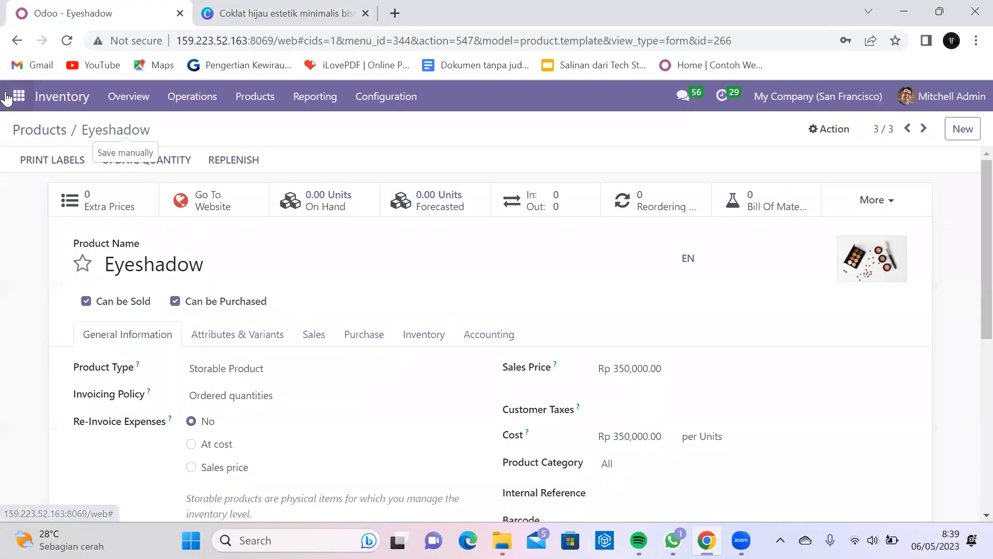
Step: Filter the product catalogue by 'bedak', 'pensil' and 'eyes', then open Bedak Makeover
click(56, 132)
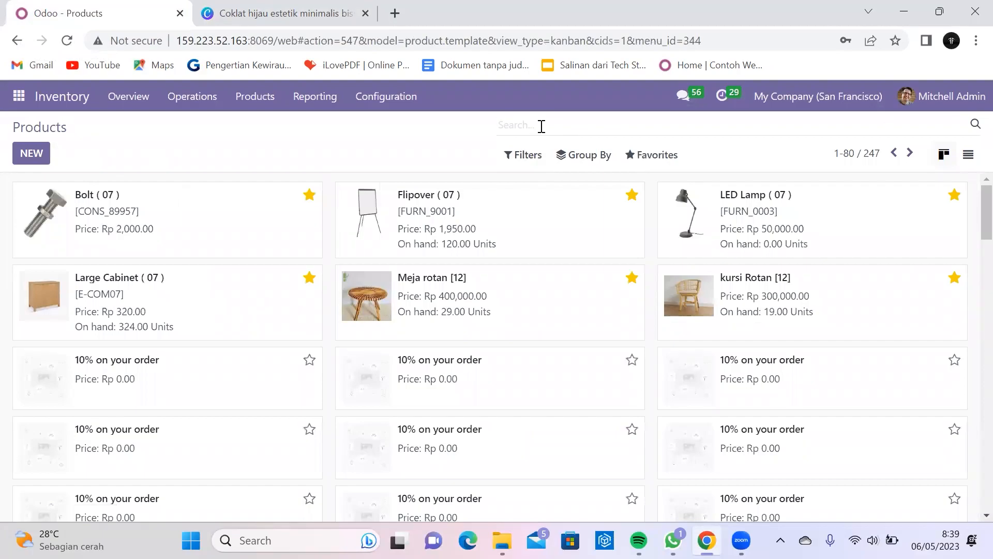
text(bedak)
key(Return)
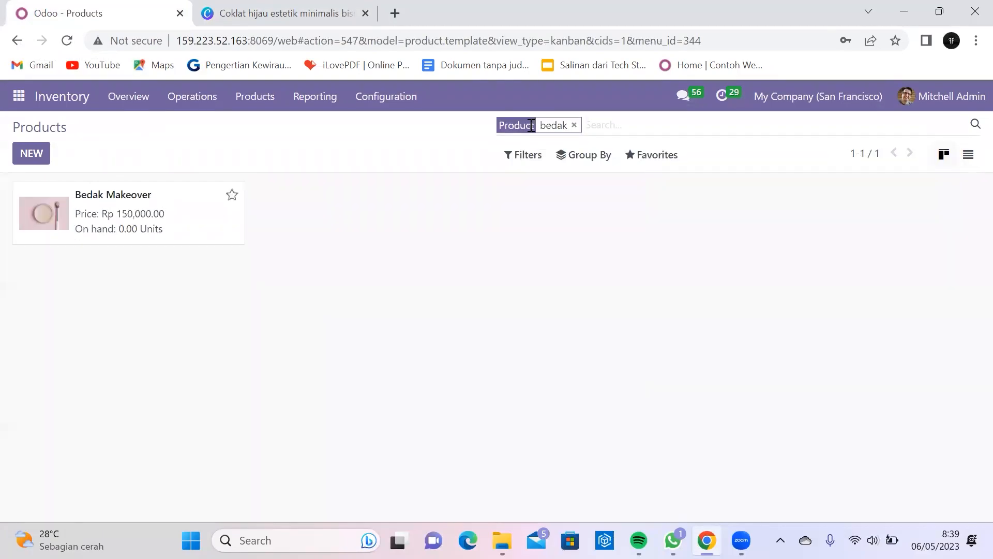
text(pens)
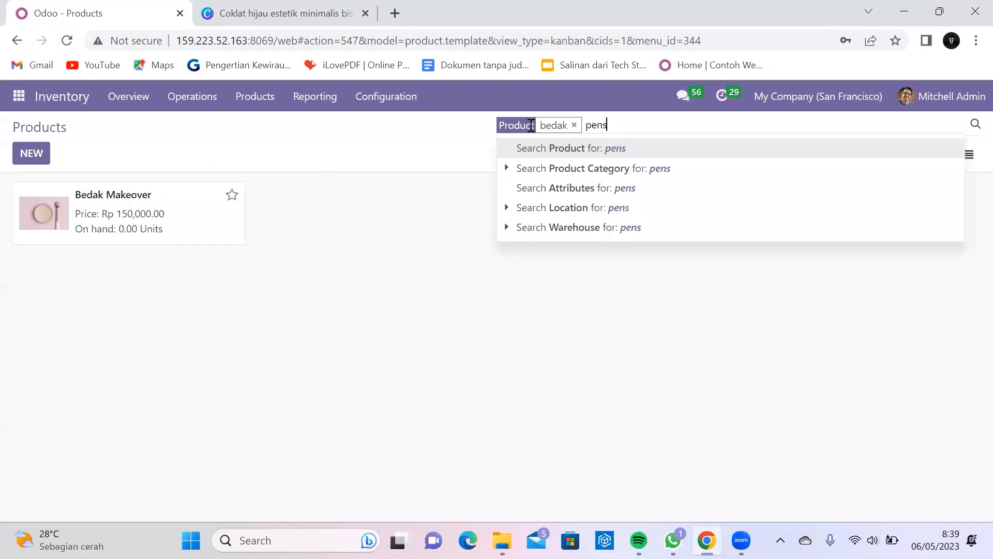
text(il)
key(Return)
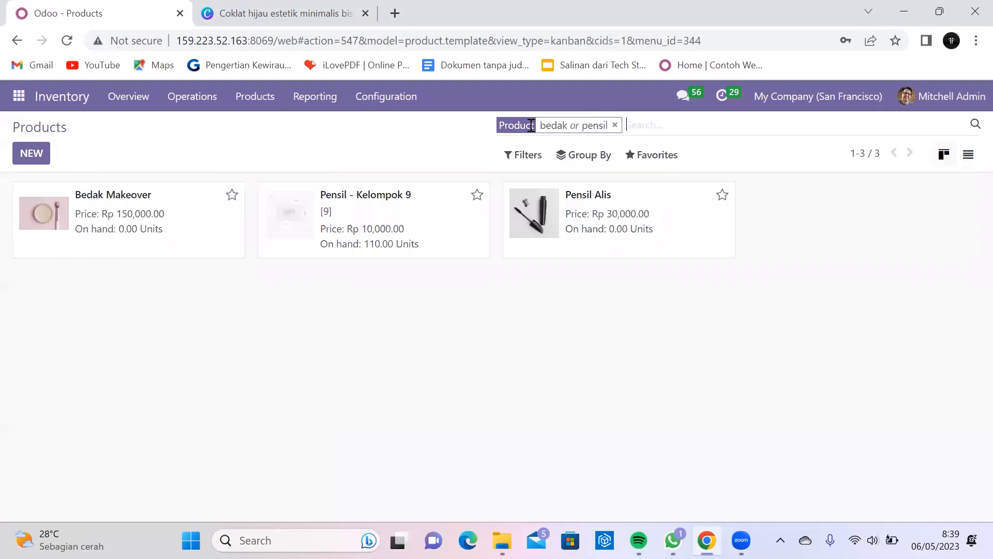
text(ey)
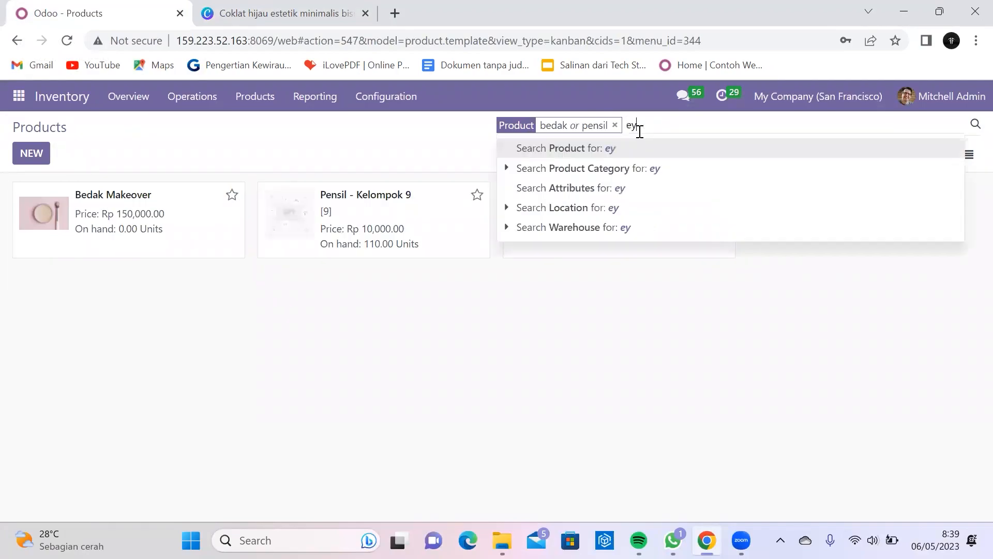
text(es)
key(Return)
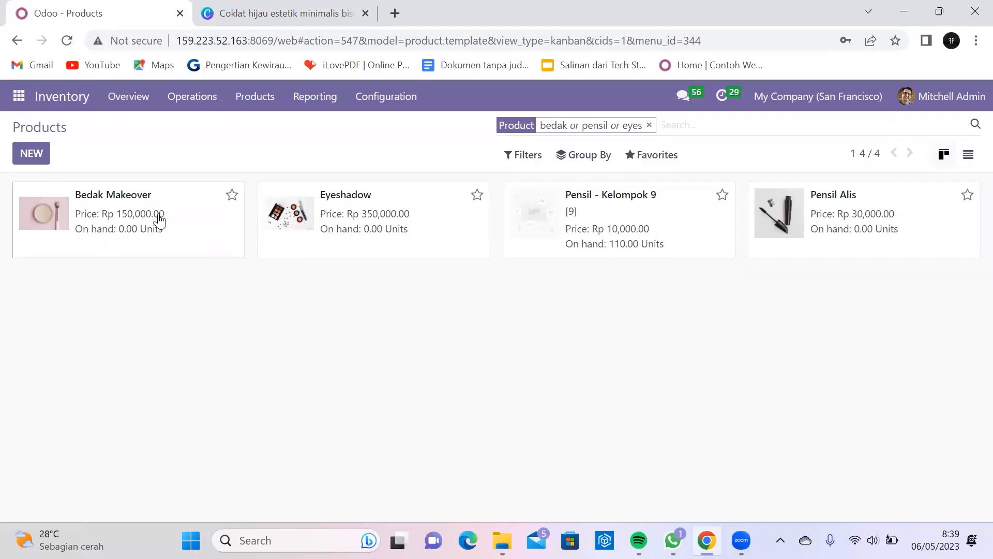
click(158, 221)
Step: Set Bedak Makeover's counted on-hand quantity to 100 units
click(164, 162)
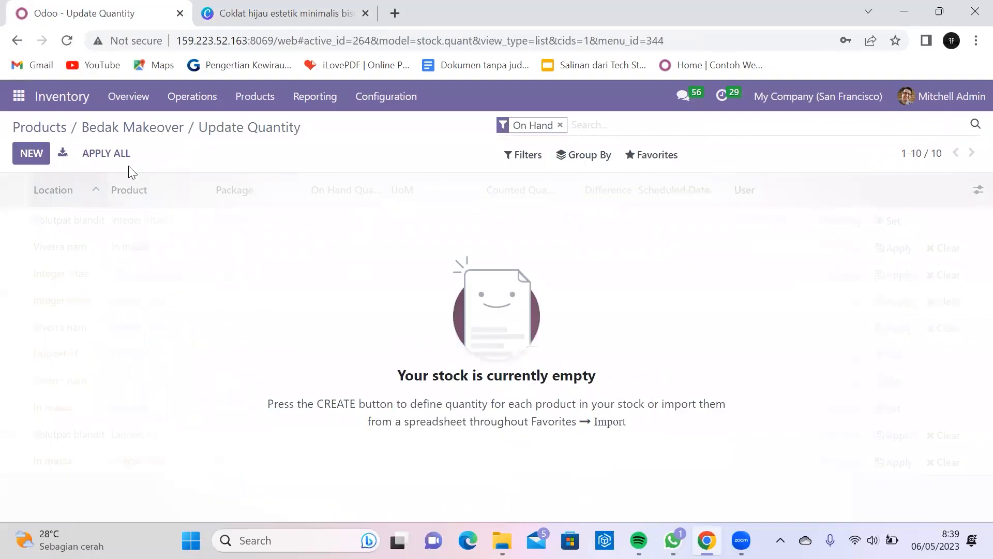
click(24, 156)
click(533, 220)
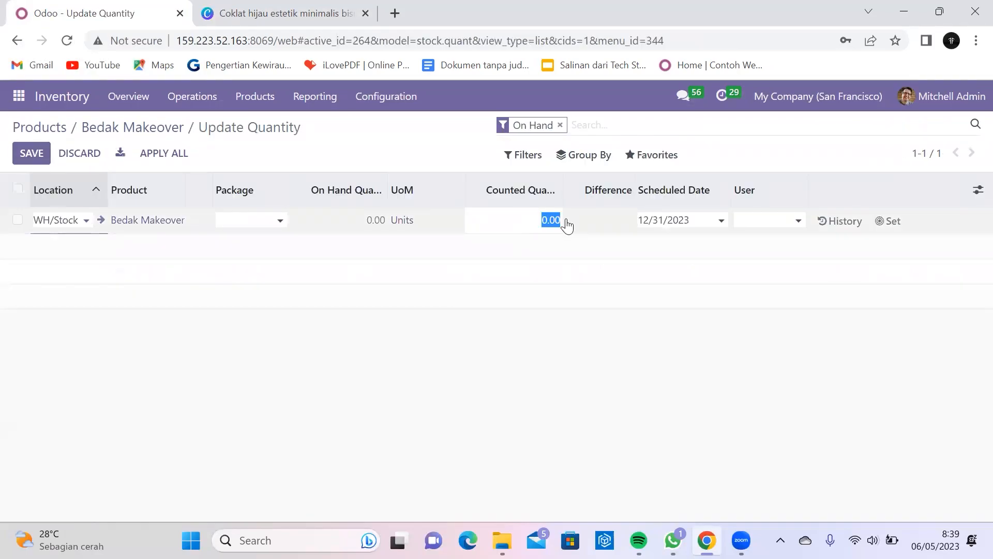
text(1)
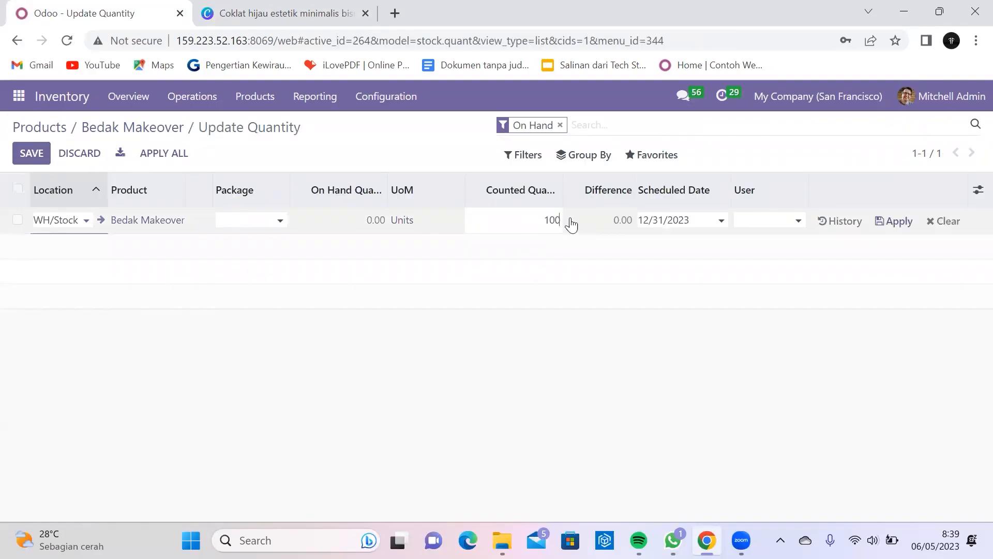
click(903, 221)
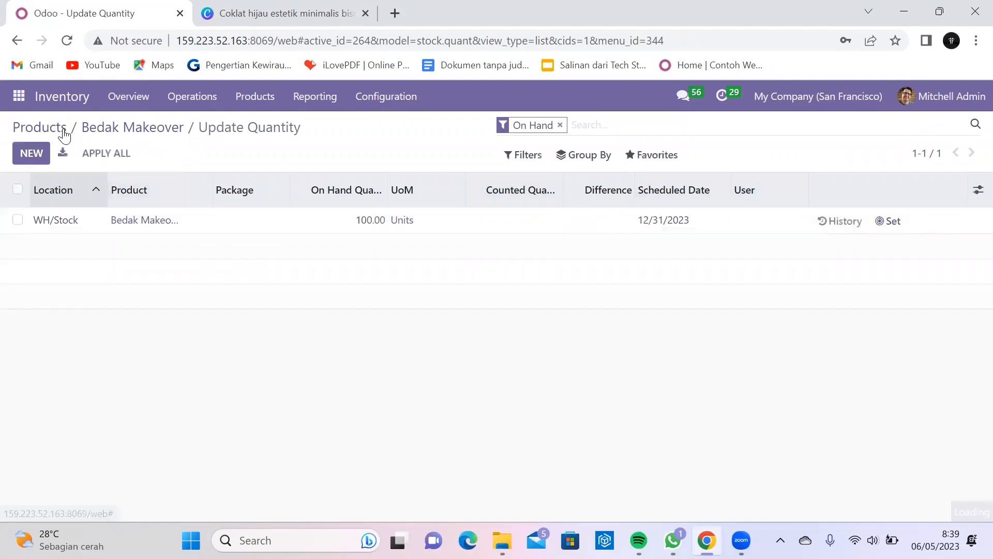
click(124, 133)
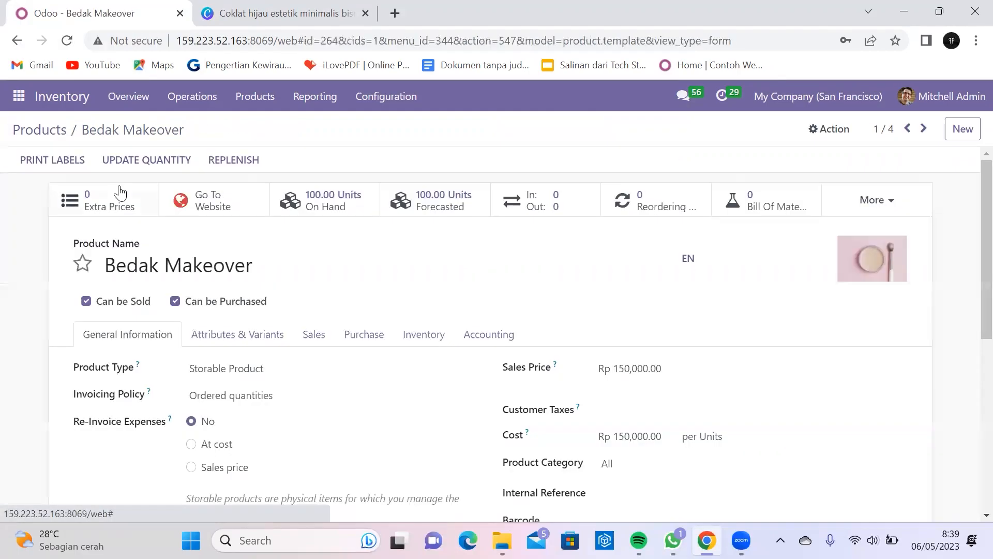
click(52, 140)
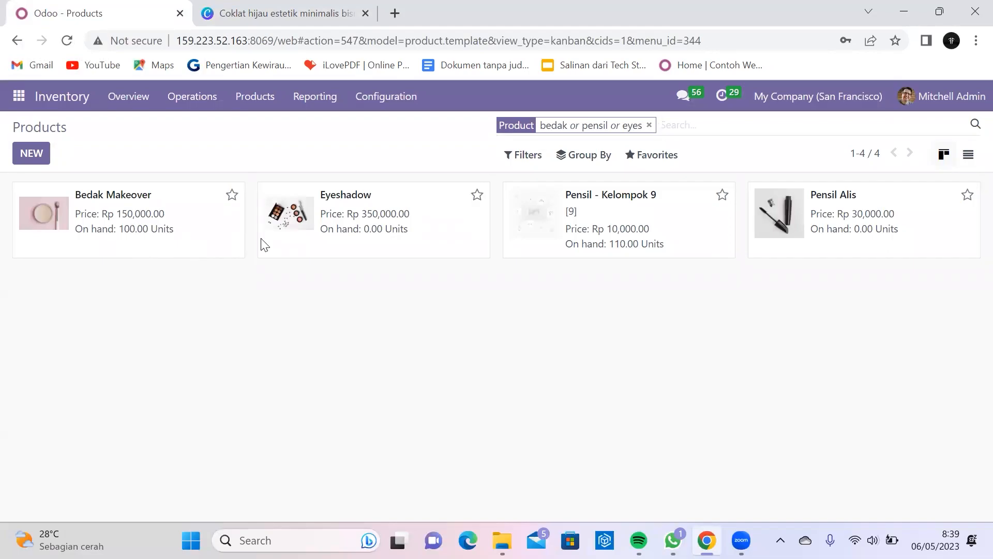
Step: Set Eyeshadow's counted on-hand quantity to 100 units
click(368, 231)
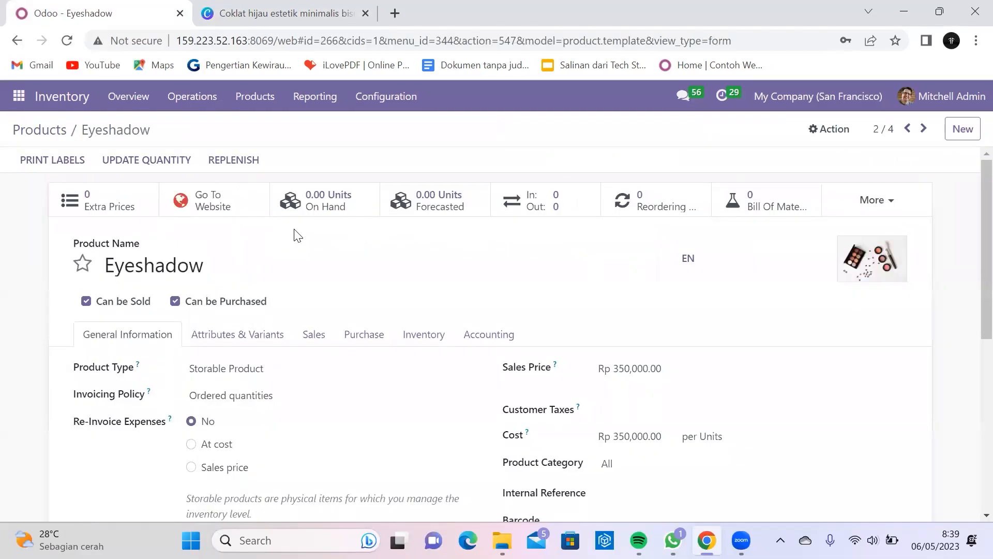
click(156, 162)
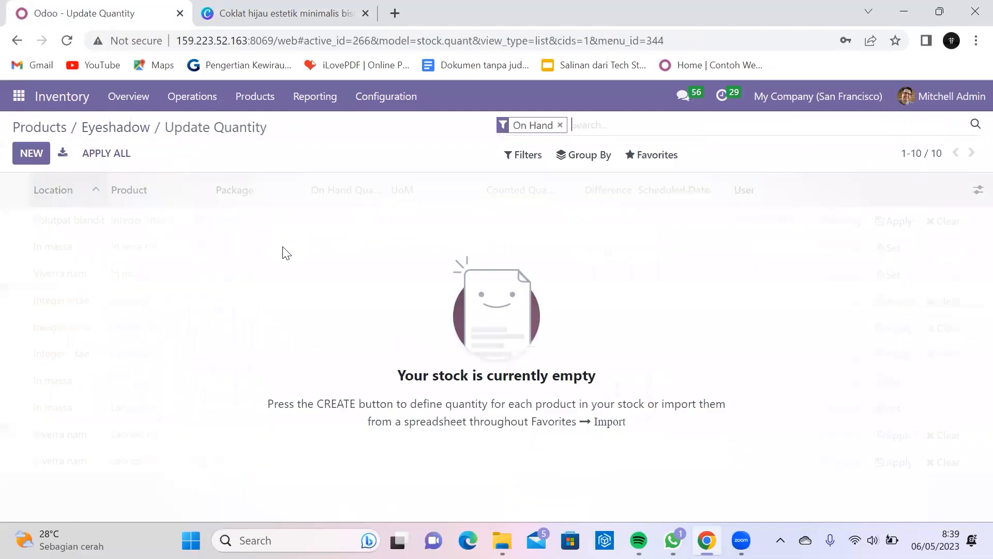
click(44, 157)
click(551, 221)
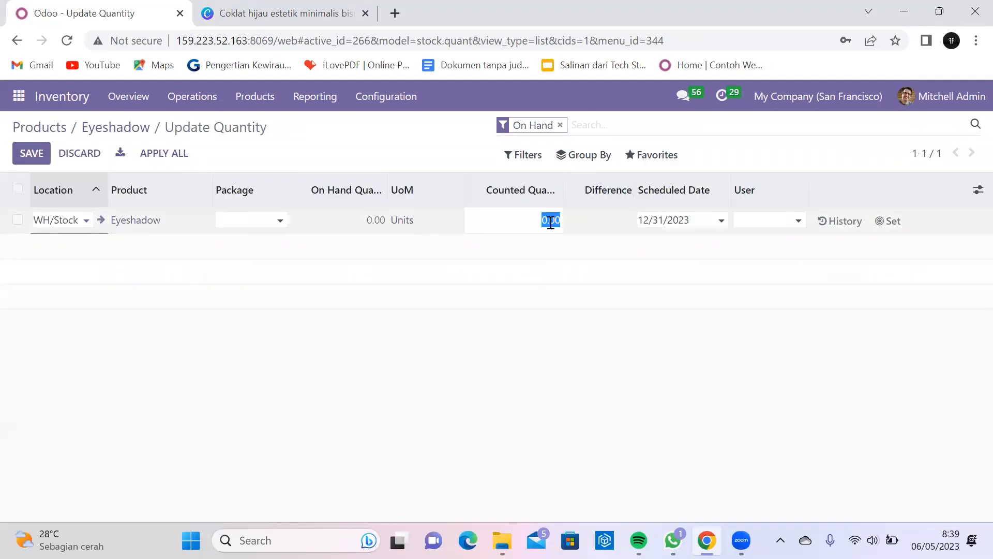
text(100)
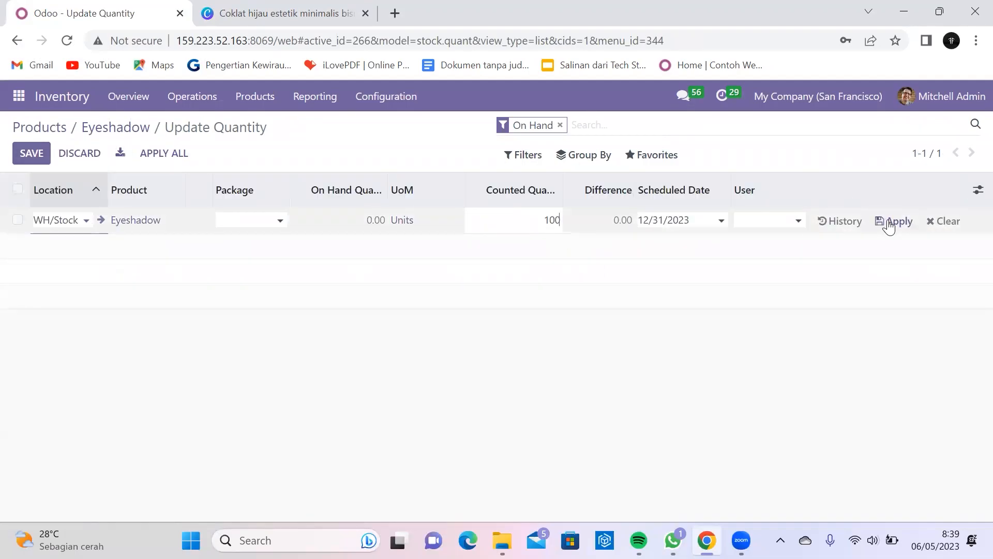
click(886, 221)
click(39, 129)
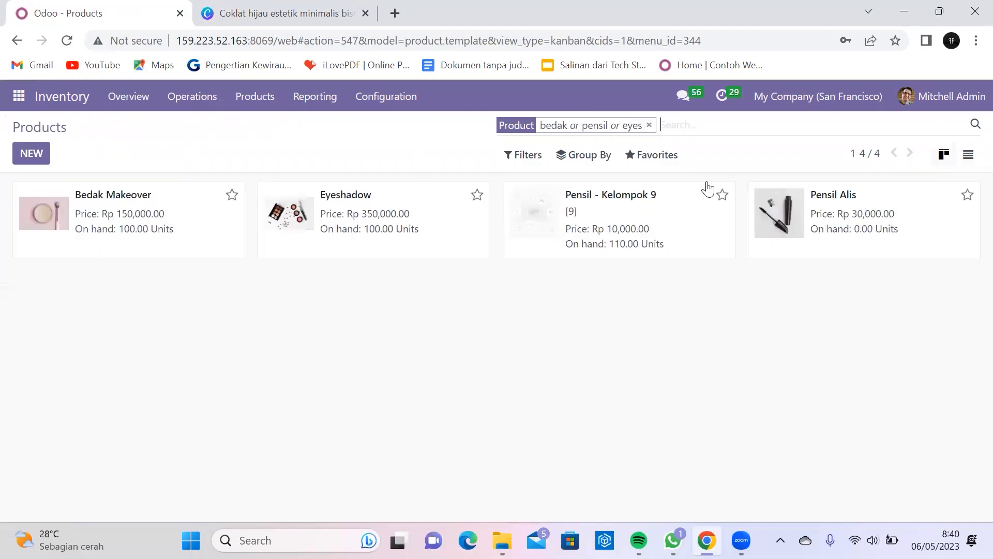
Step: Set Pensil Alis's counted on-hand quantity to 100 units
click(765, 237)
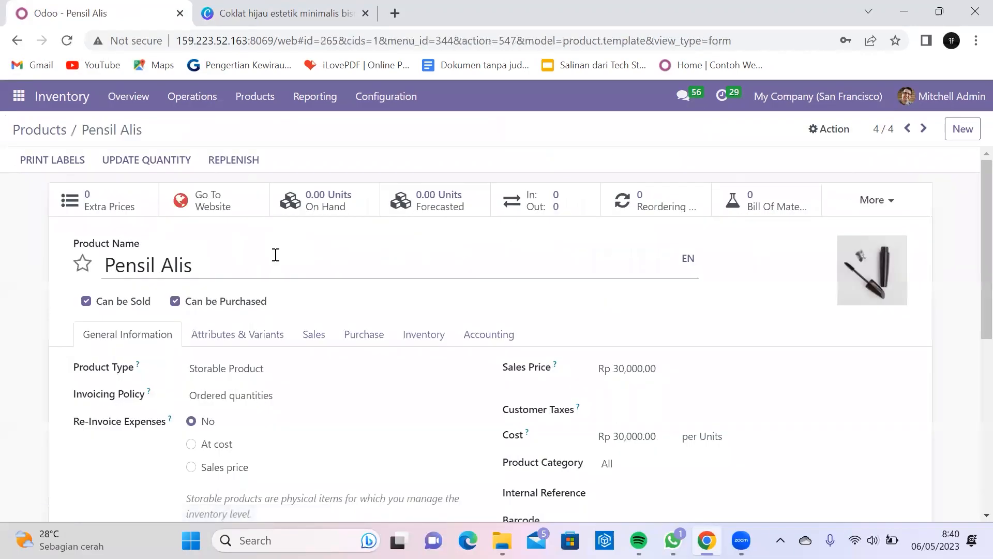
click(147, 160)
click(30, 153)
click(534, 223)
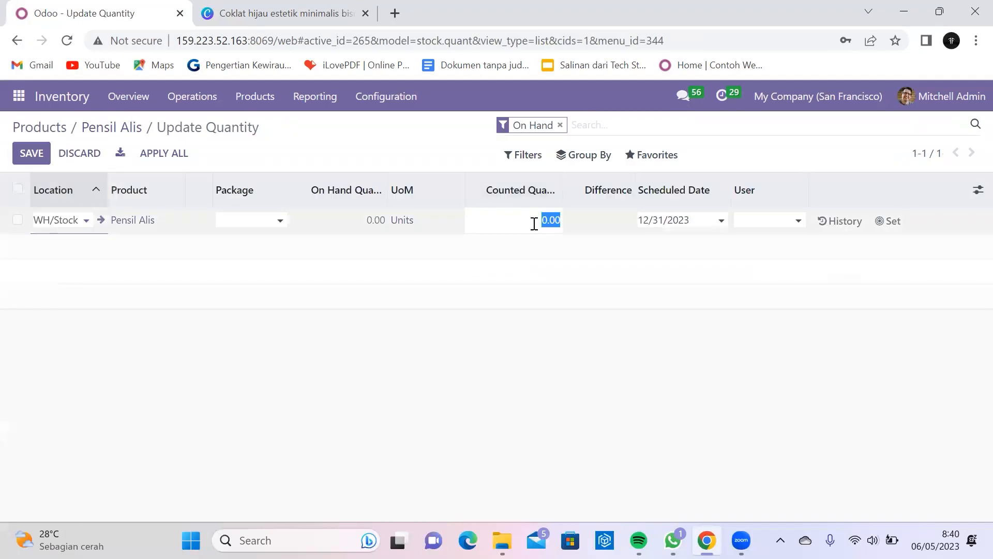
text(1)
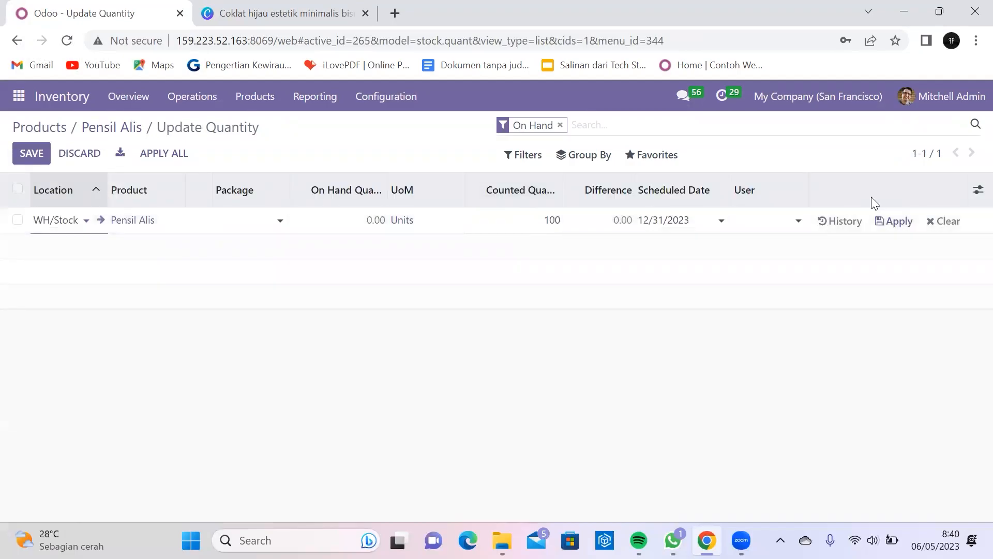
click(899, 223)
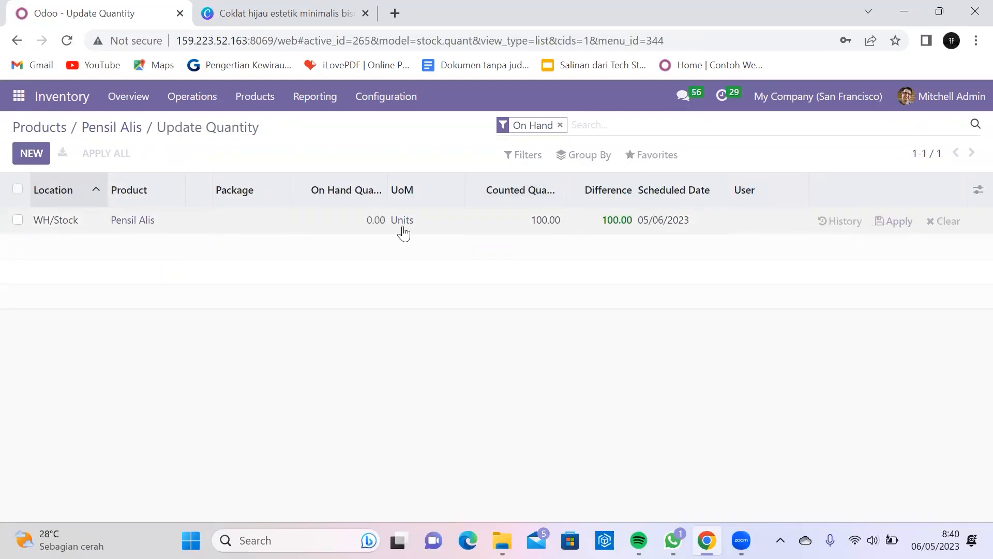
click(53, 130)
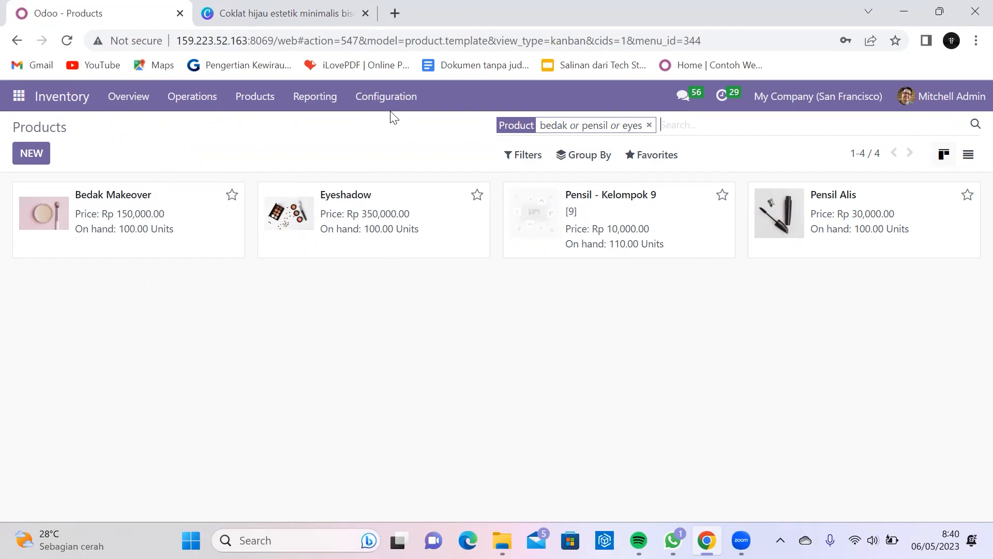
Step: Open Settings, go to the Website section, and scroll down to the shop checkout options
click(17, 98)
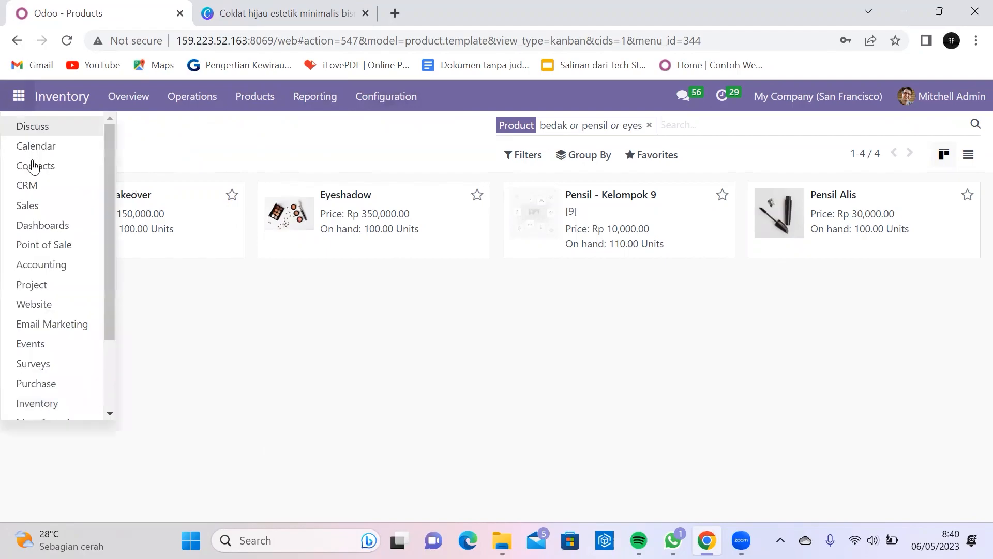
scroll(49, 252, down, 3)
click(64, 409)
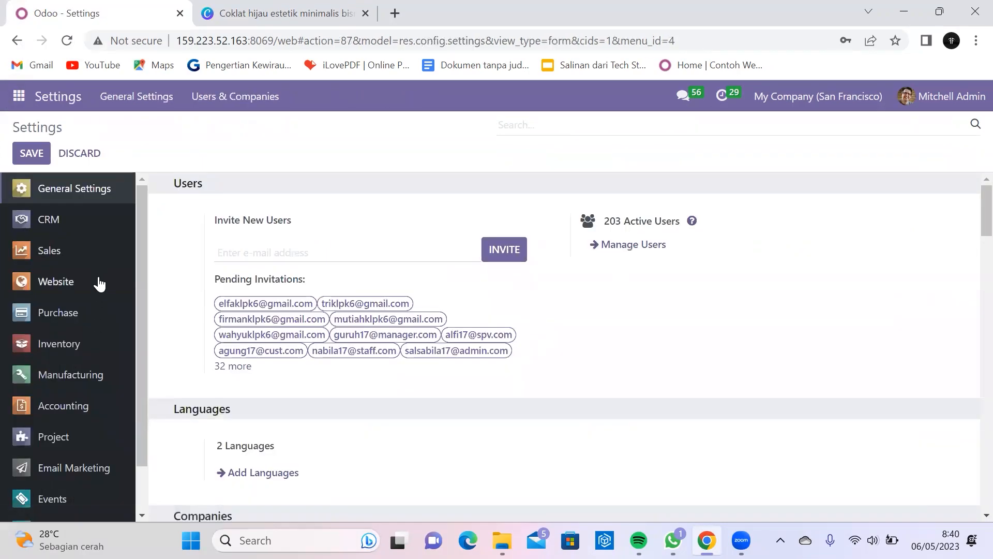
click(98, 282)
scroll(423, 239, down, 3)
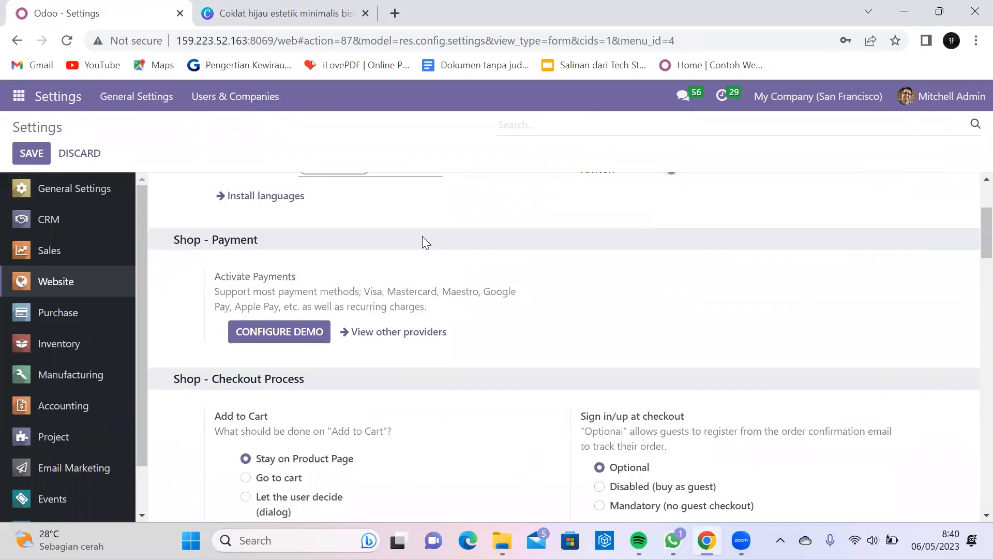
scroll(427, 238, down, 1)
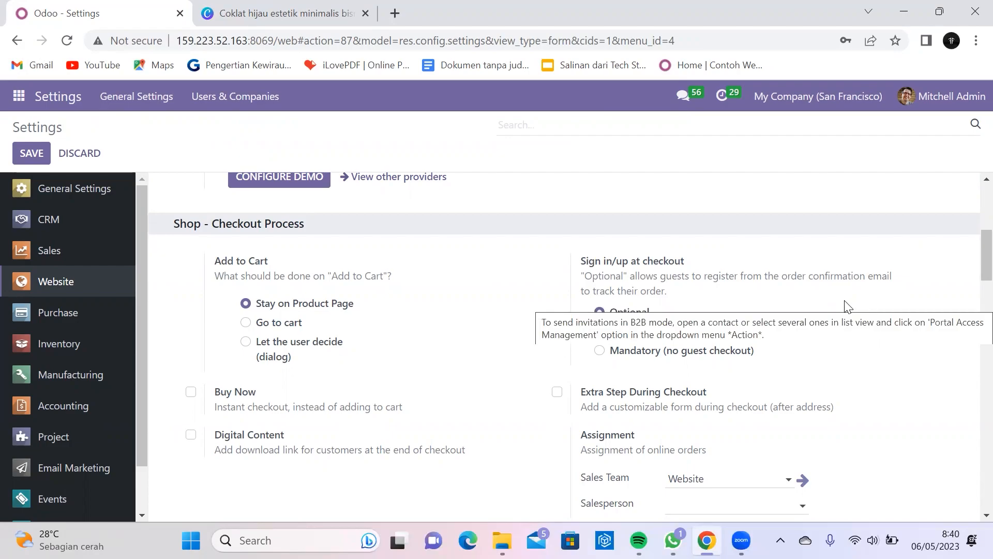
scroll(844, 306, down, 1)
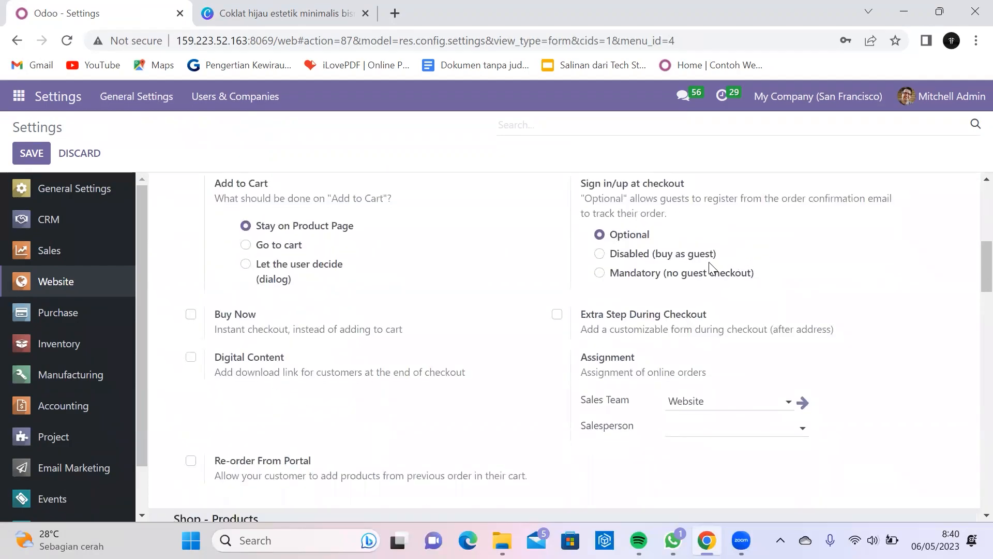
scroll(756, 250, down, 4)
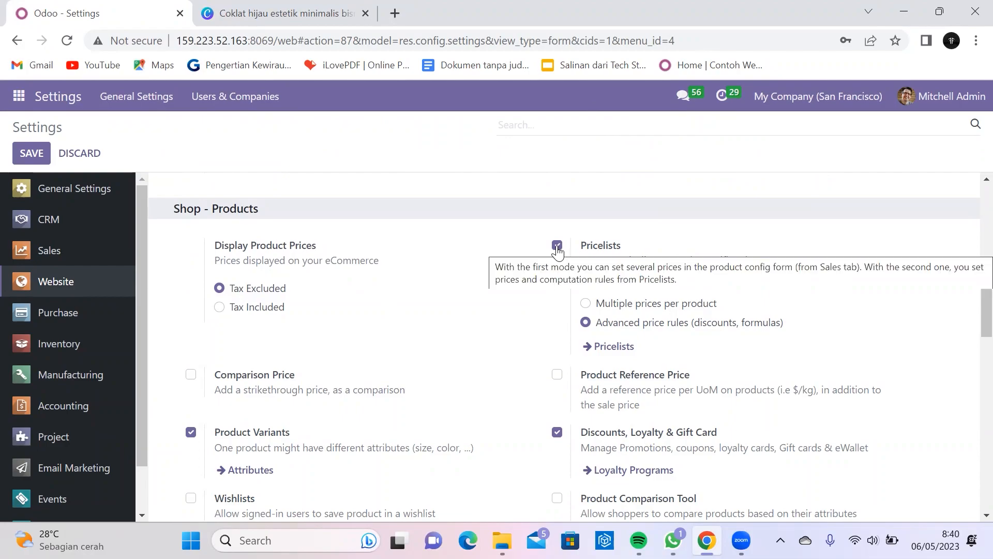
Step: Review the Shipping section with Shipping Address and Shipping Costs enabled, then show the installed apps
scroll(557, 251, down, 1)
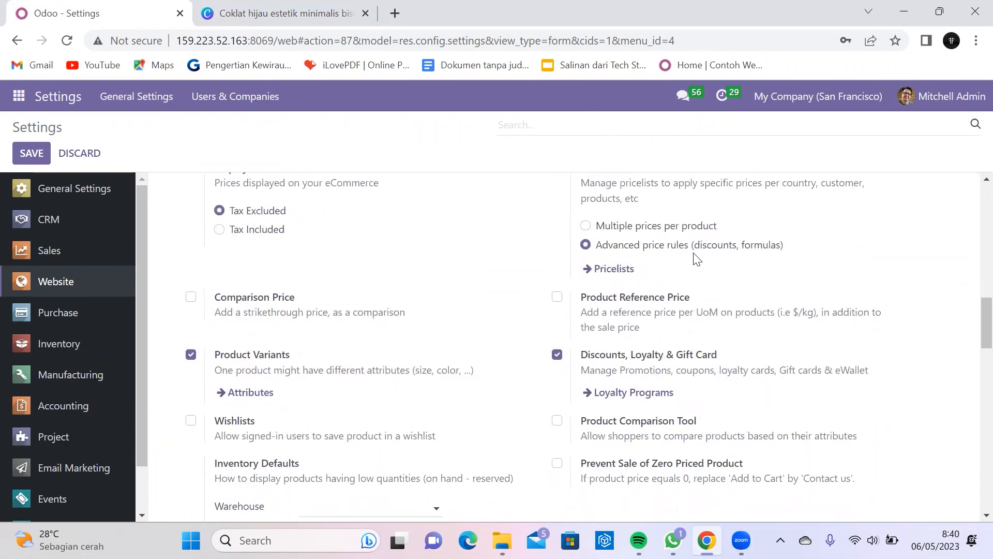
scroll(695, 259, down, 1)
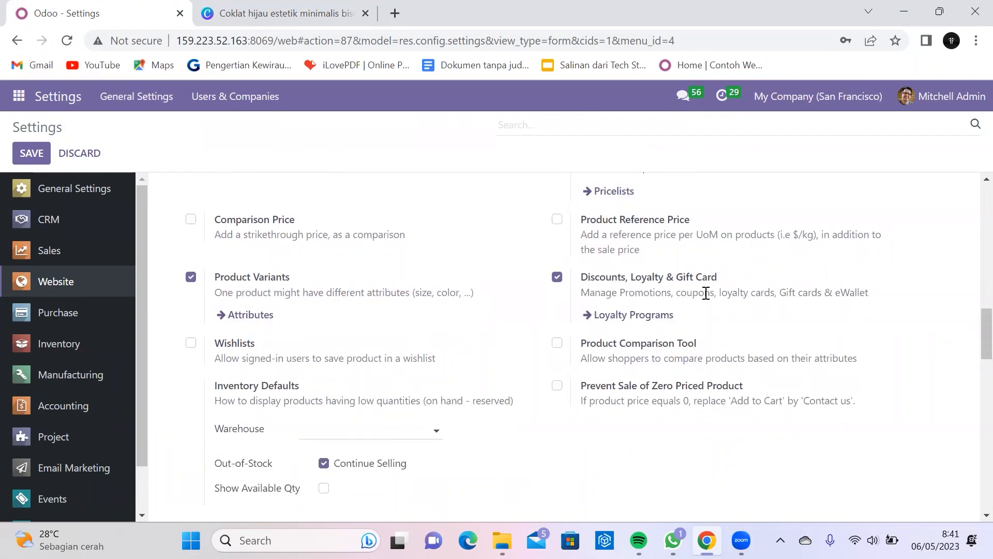
mouse_move(690, 294)
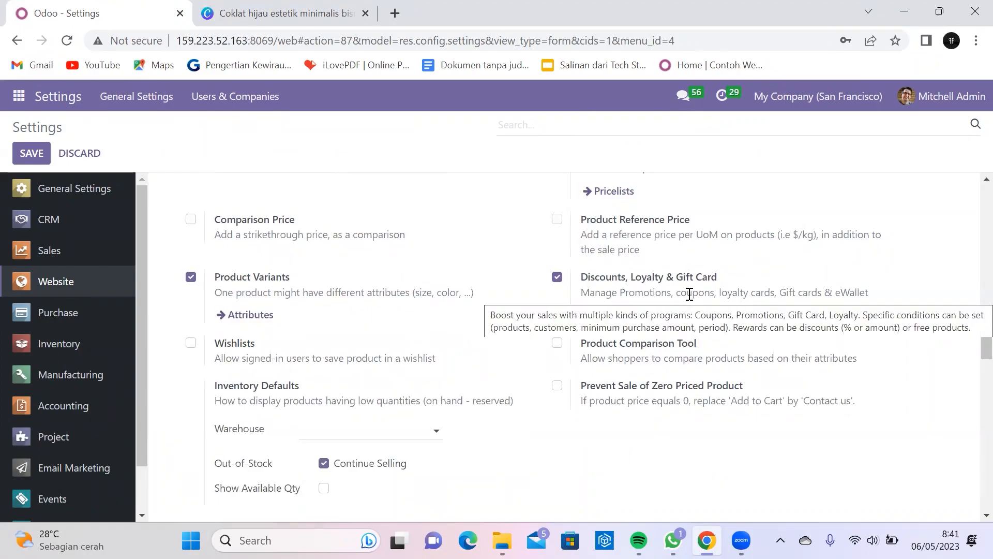
scroll(686, 293, down, 6)
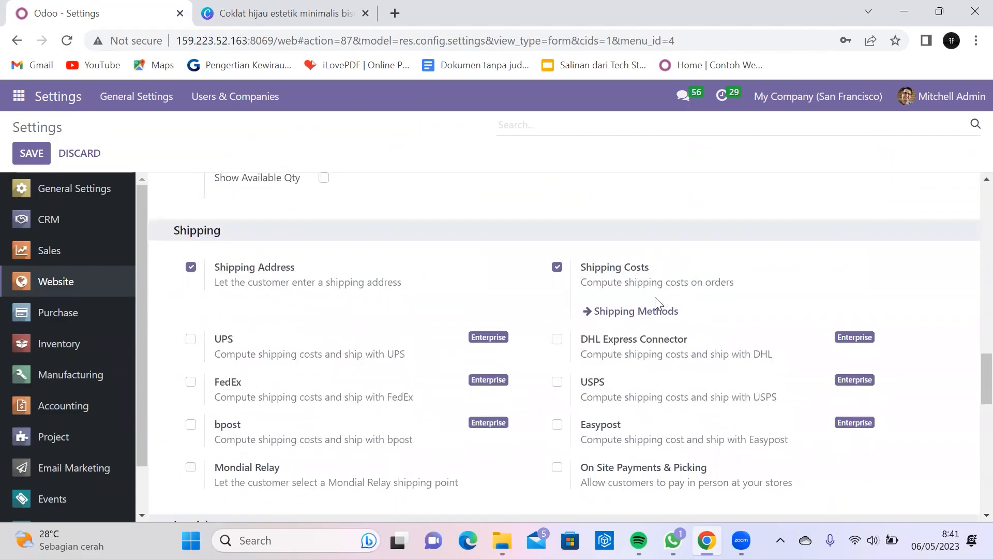
scroll(655, 297, down, 8)
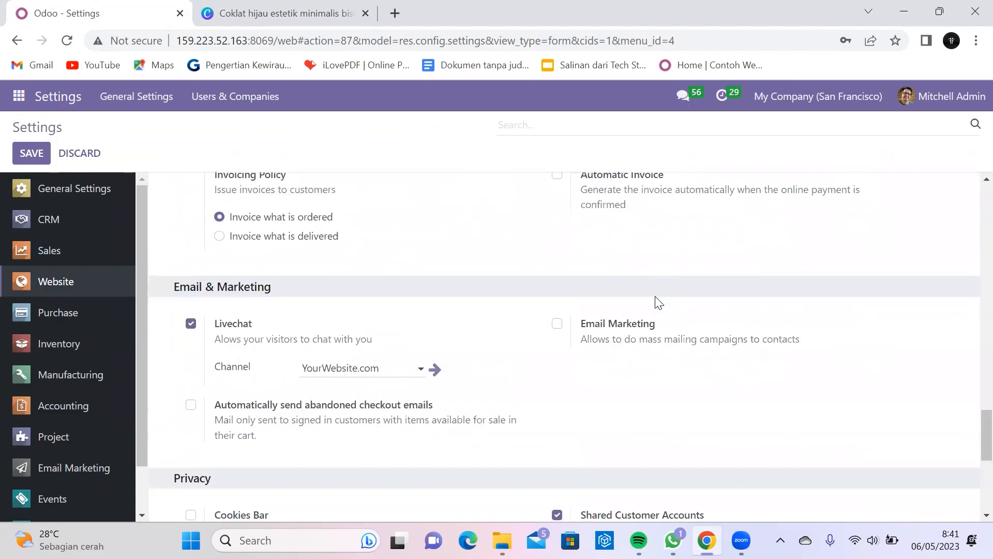
scroll(655, 300, down, 7)
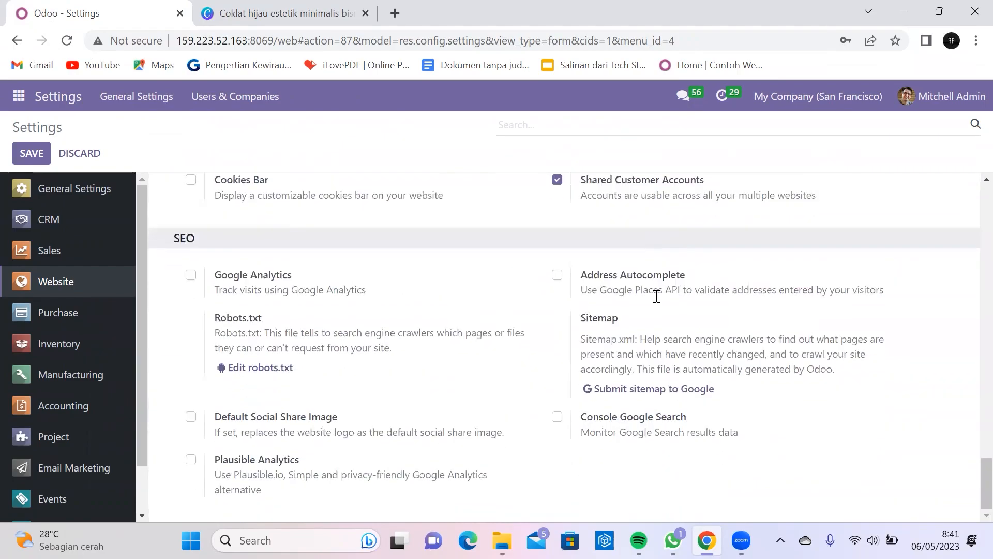
scroll(655, 297, up, 15)
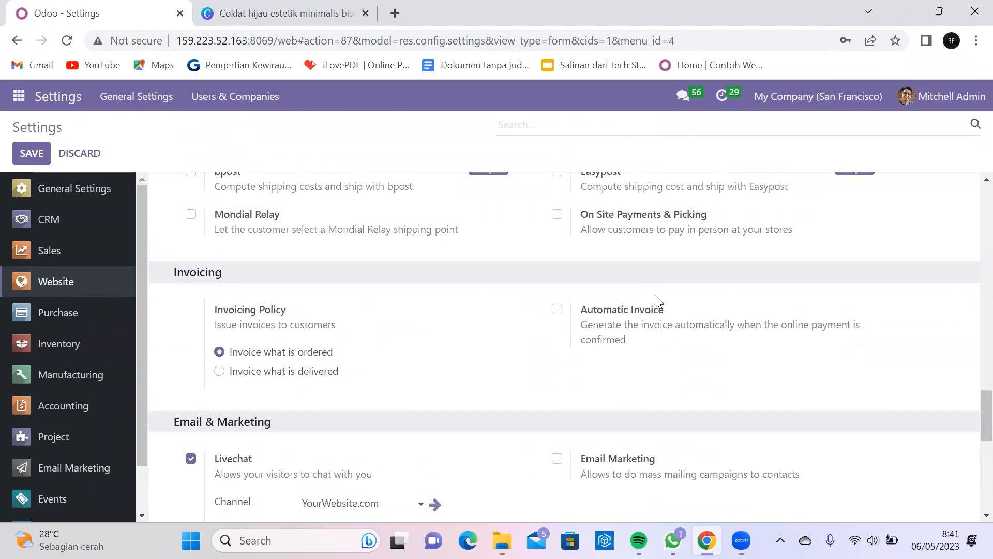
scroll(655, 297, up, 1)
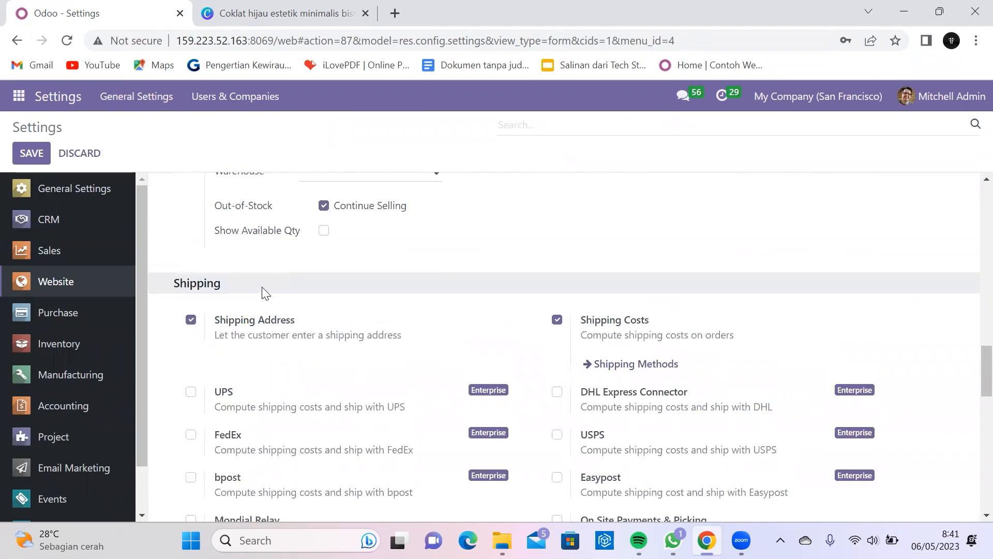
scroll(381, 329, down, 1)
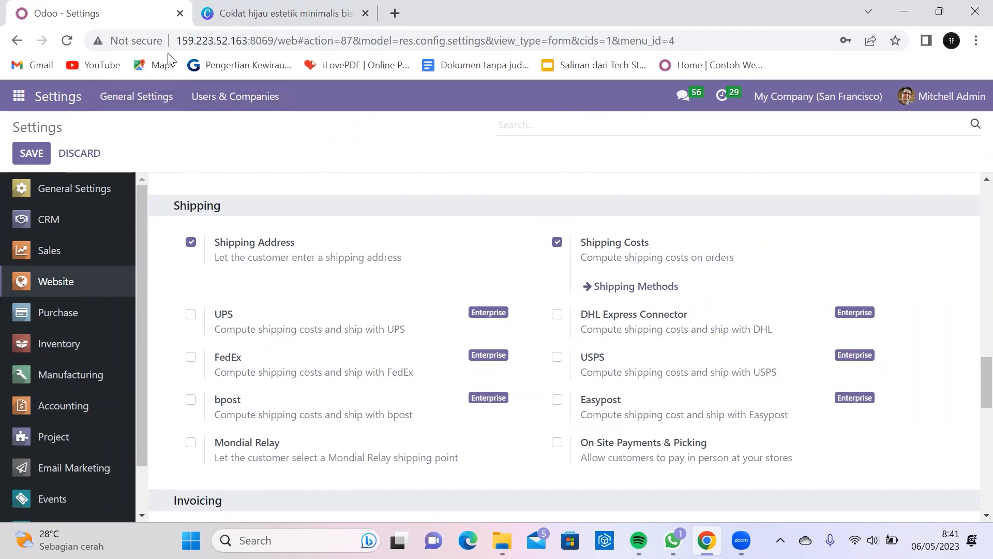
click(19, 98)
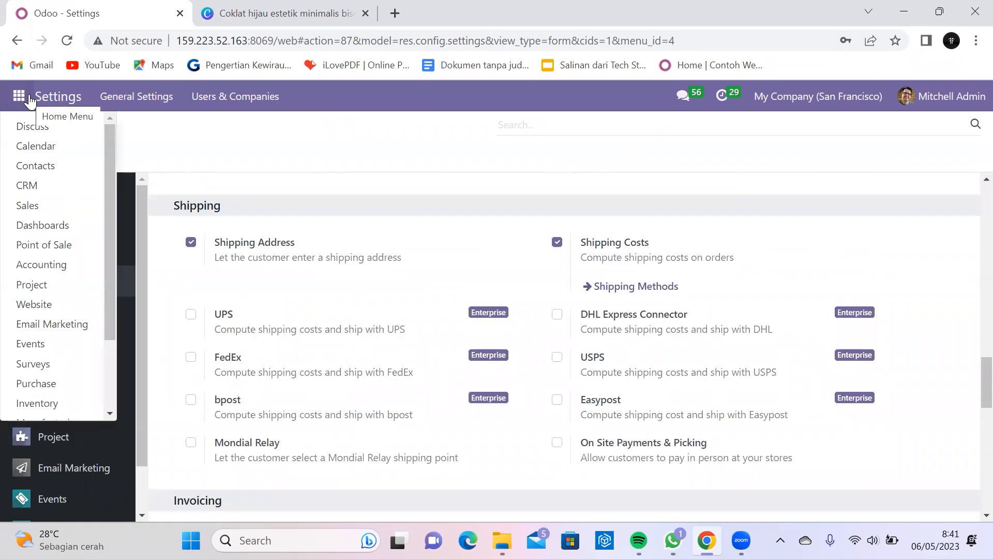
Step: Close the Home Menu apps list
click(322, 96)
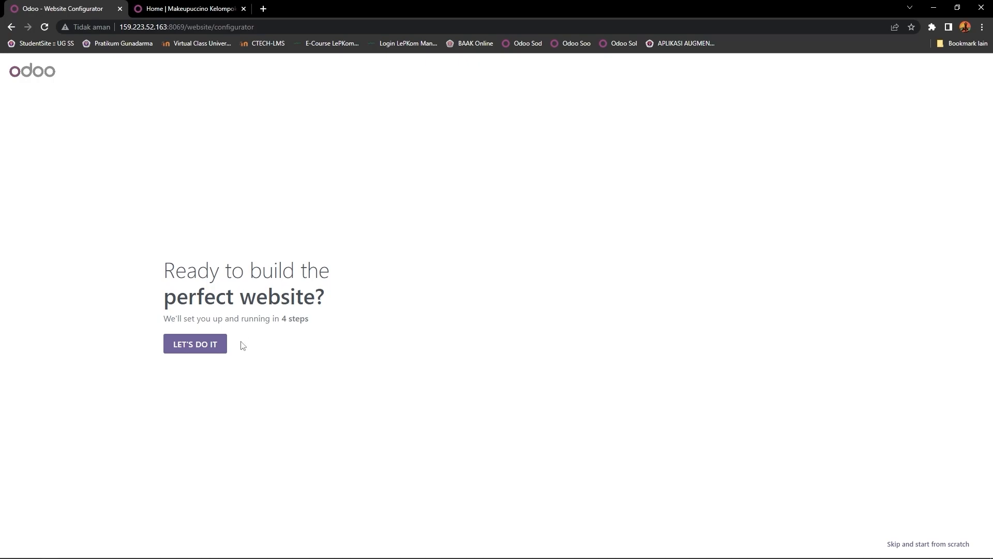
Step: In the configurator, choose 'an online store', business type 'make-up artist' and objective 'sell more'
click(213, 349)
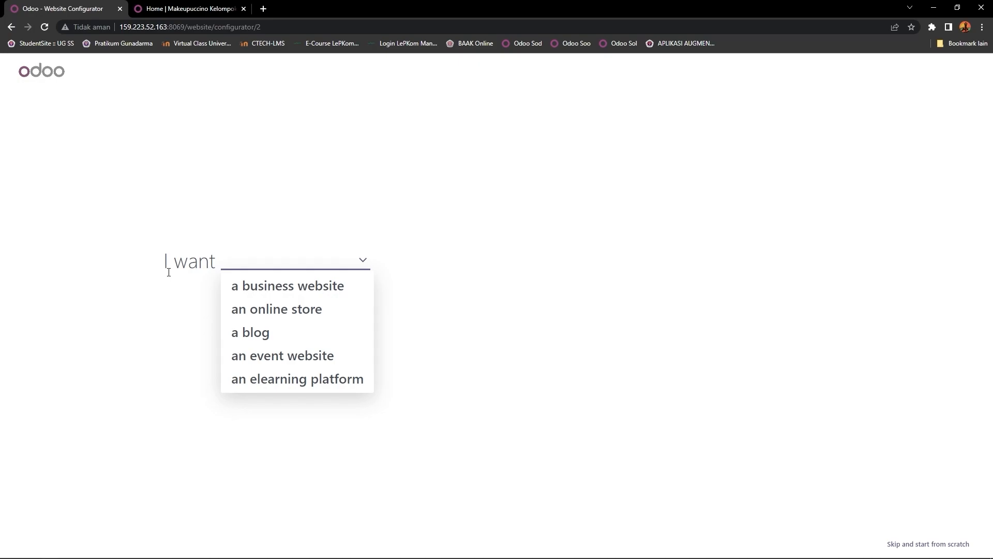
click(253, 317)
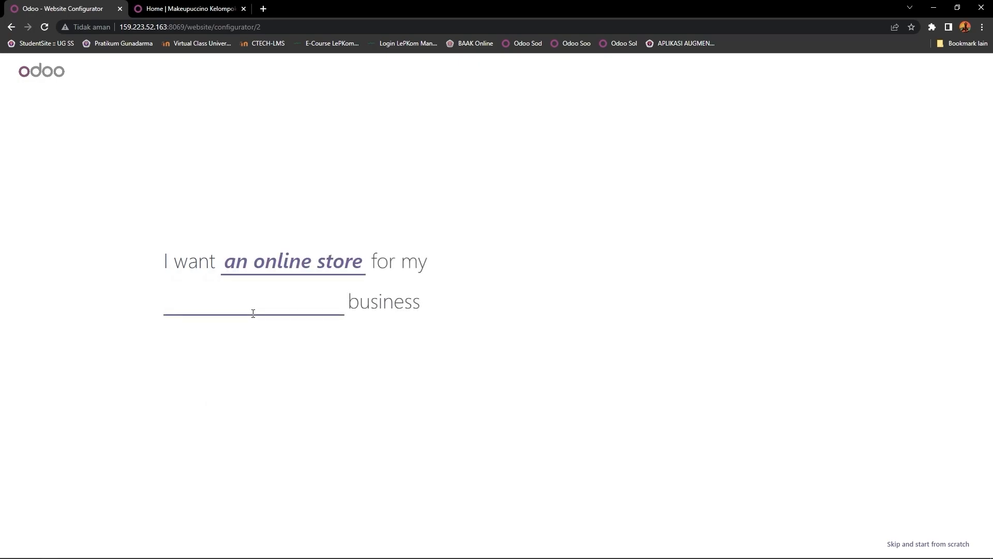
text(make)
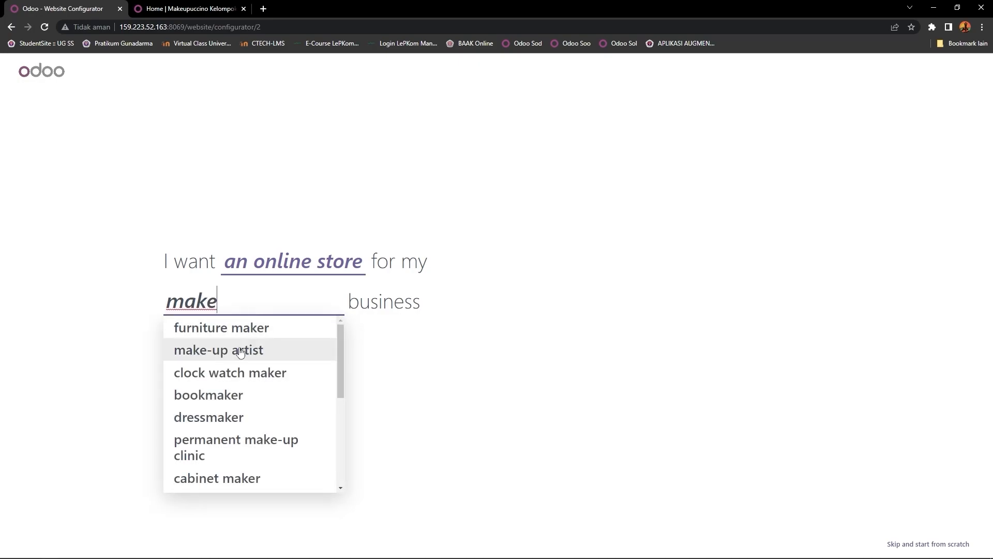
click(240, 348)
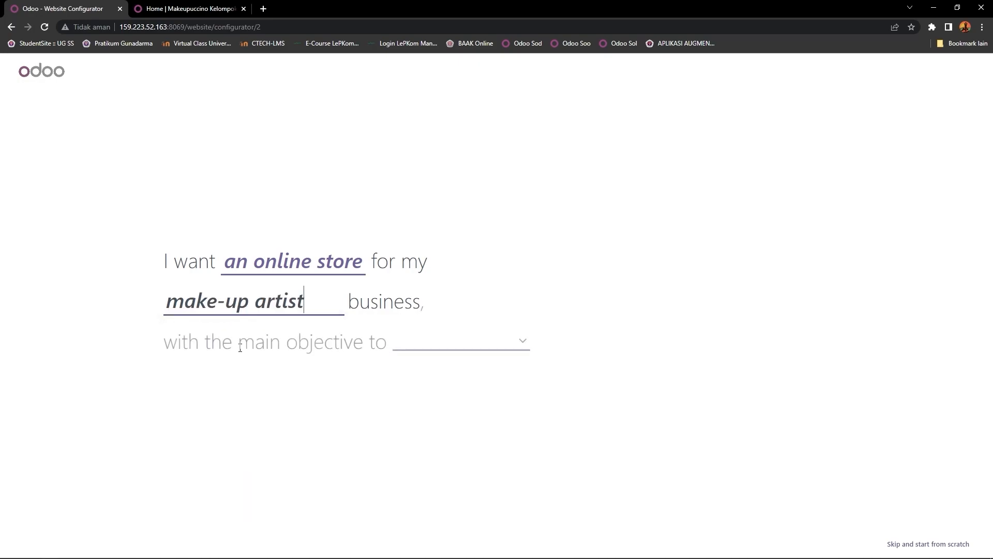
click(451, 351)
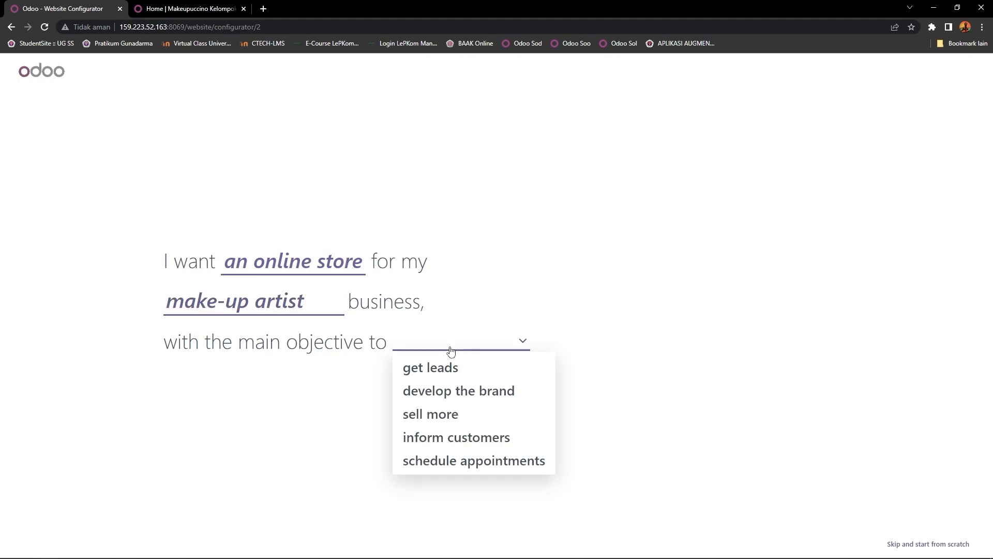
click(480, 418)
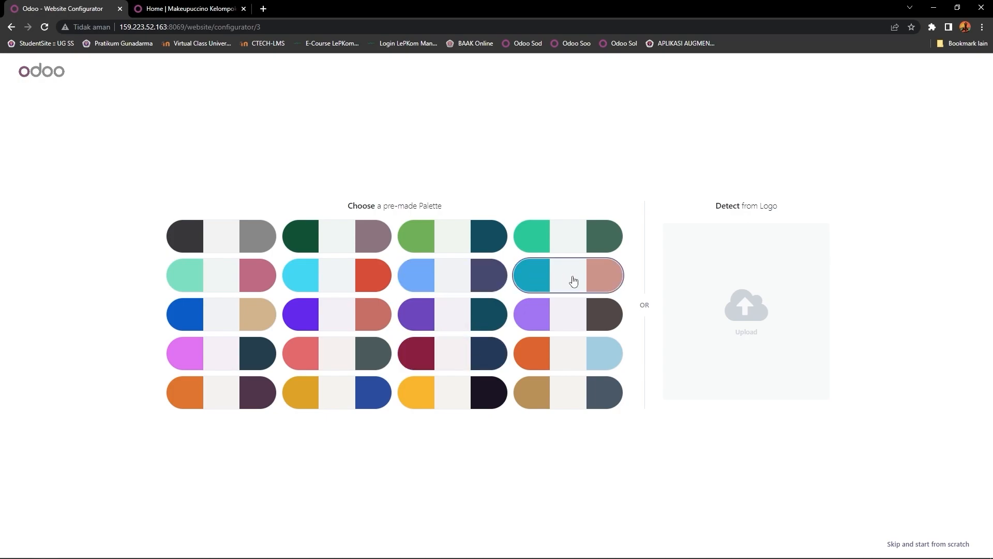
Step: Pick the teal and pink pre-made palette in row 2, column 4
click(574, 281)
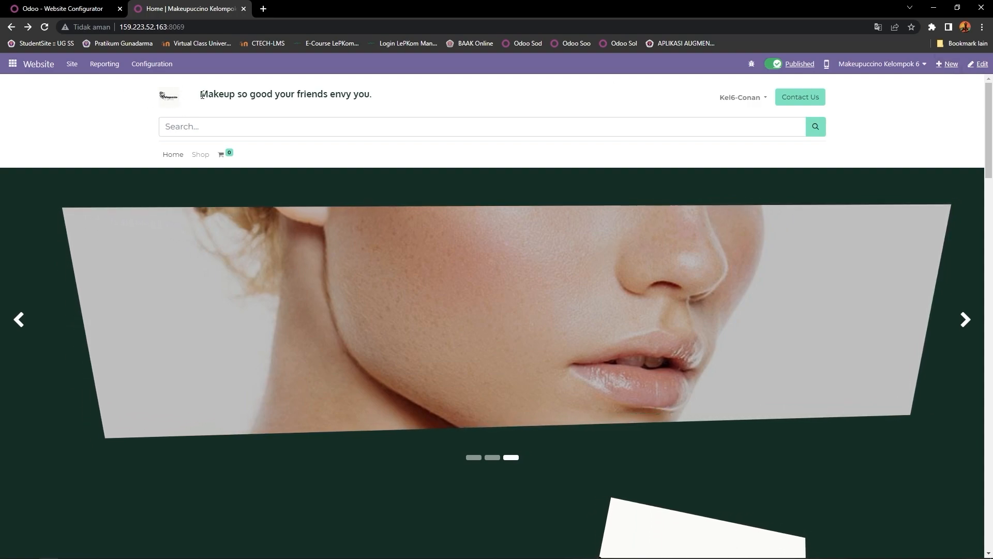
drag(250, 91, 352, 94)
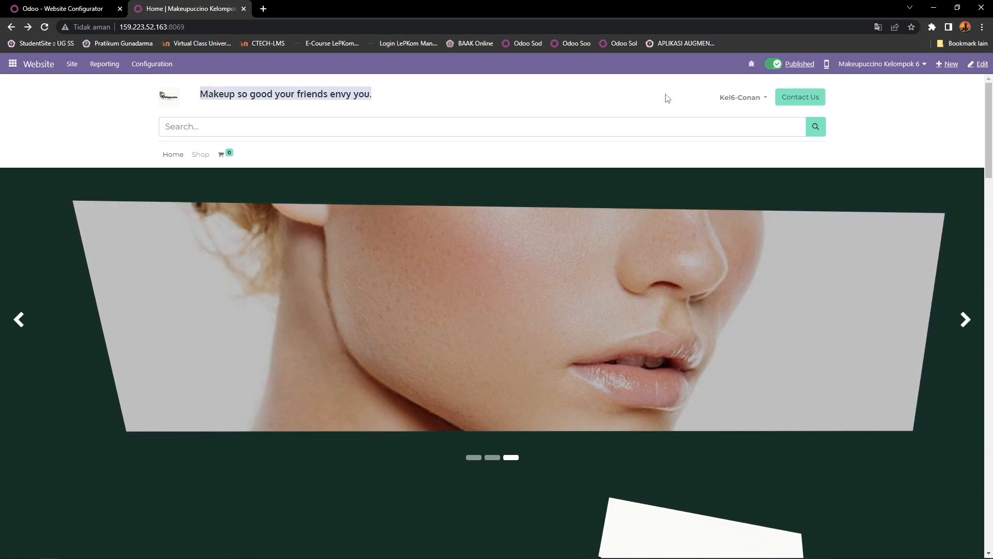
click(737, 104)
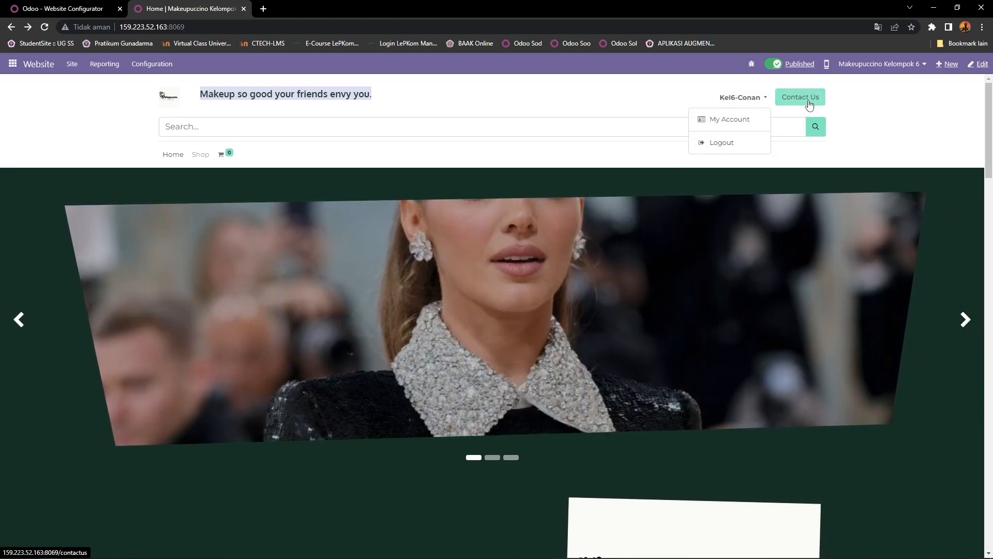
click(186, 128)
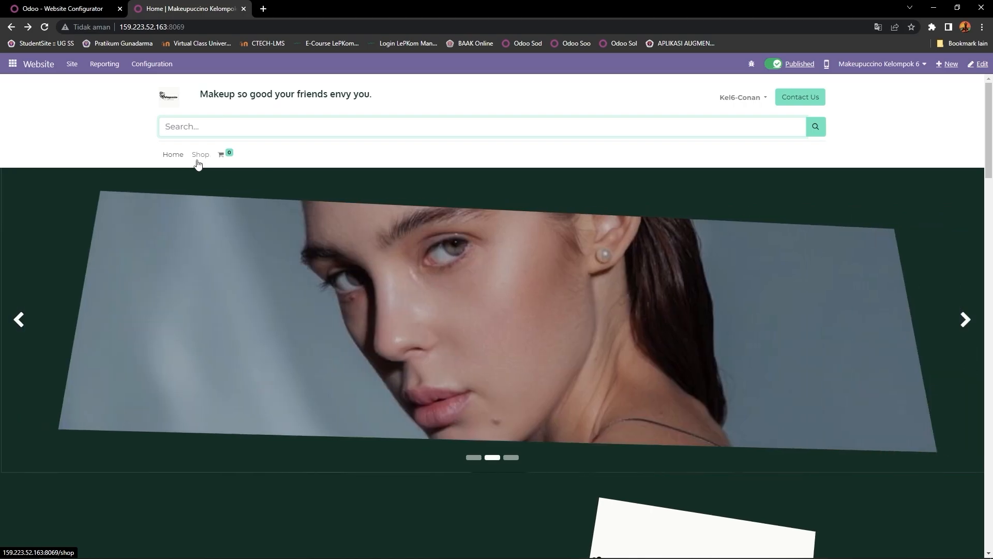
mouse_move(217, 162)
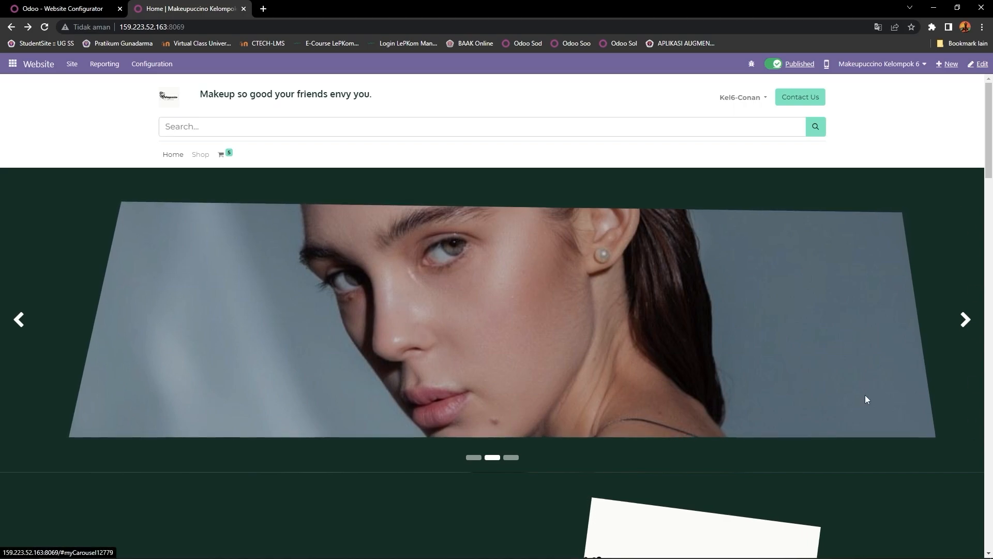
click(965, 320)
click(966, 325)
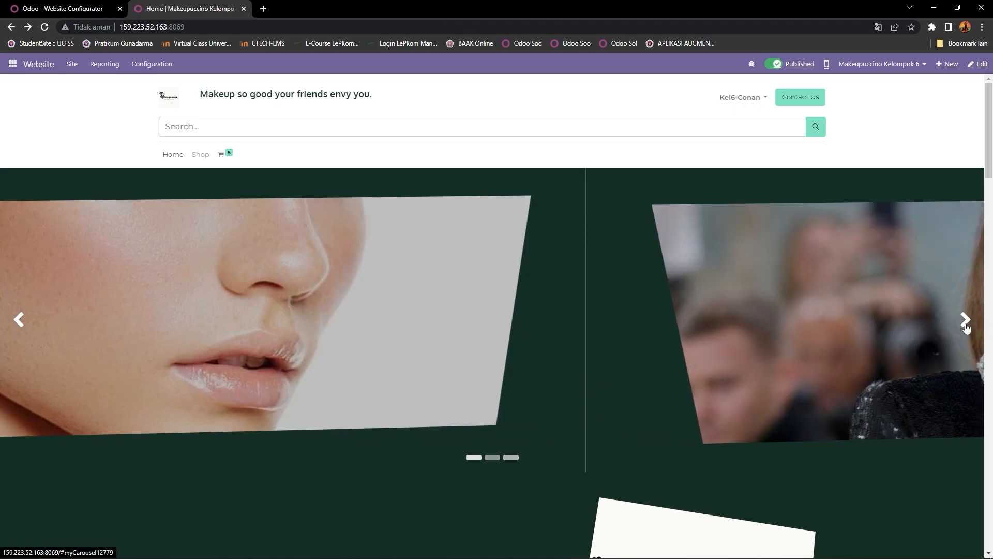
click(965, 325)
click(965, 325)
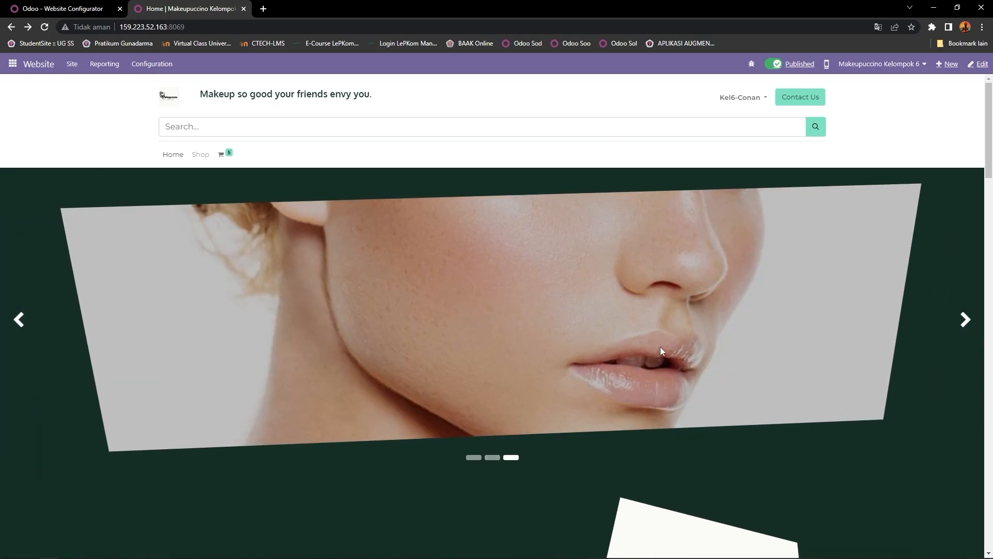
scroll(660, 346, down, 6)
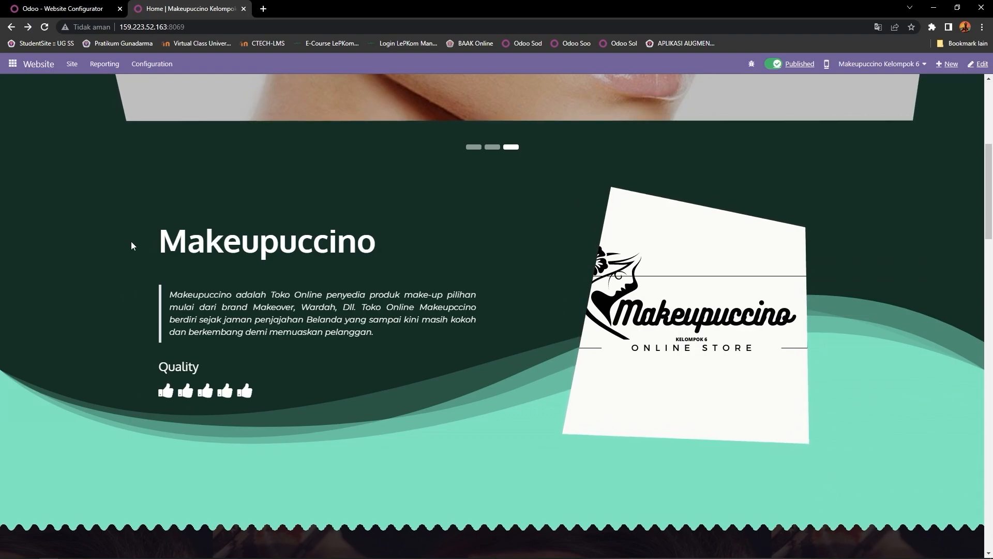
drag(156, 241, 373, 243)
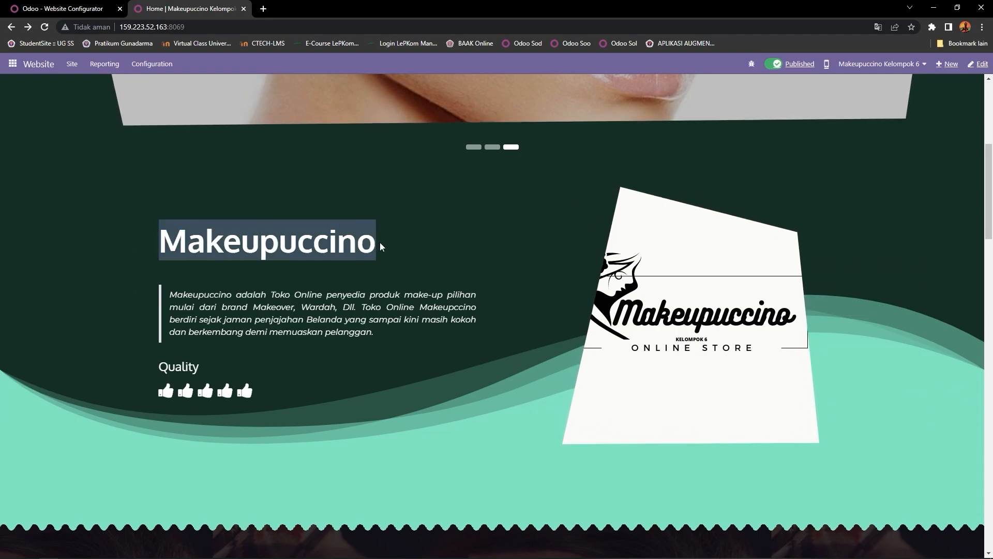
drag(171, 296, 329, 297)
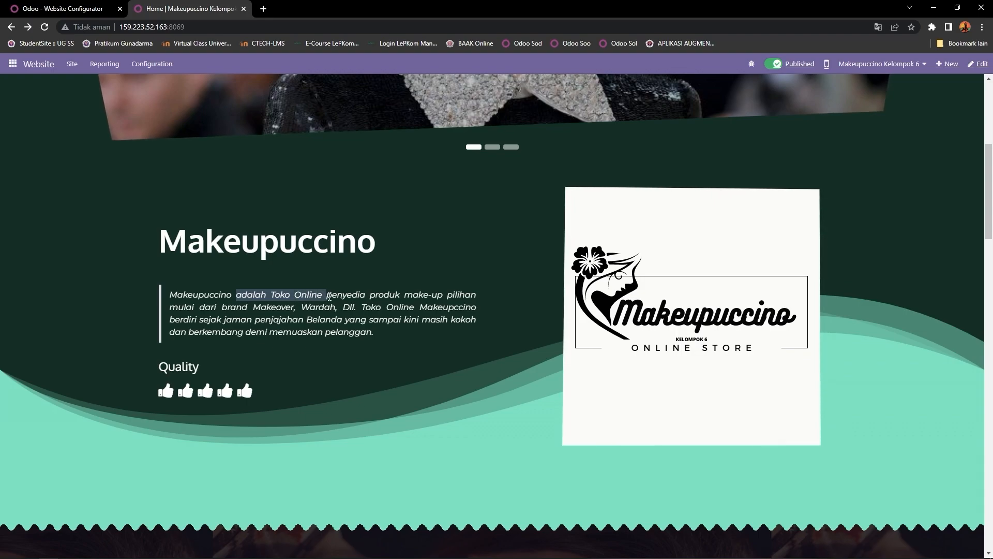
drag(454, 299, 380, 335)
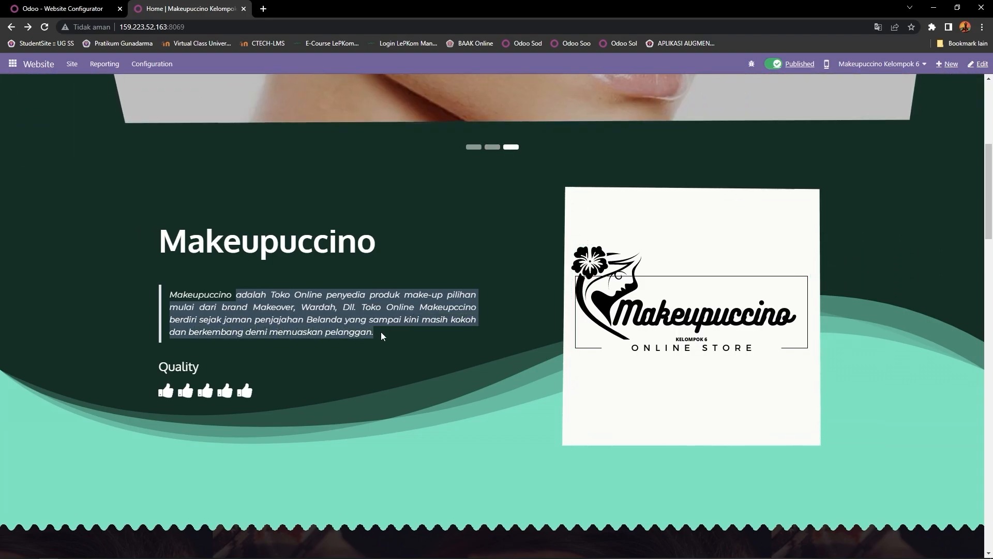
drag(161, 366, 274, 393)
click(302, 386)
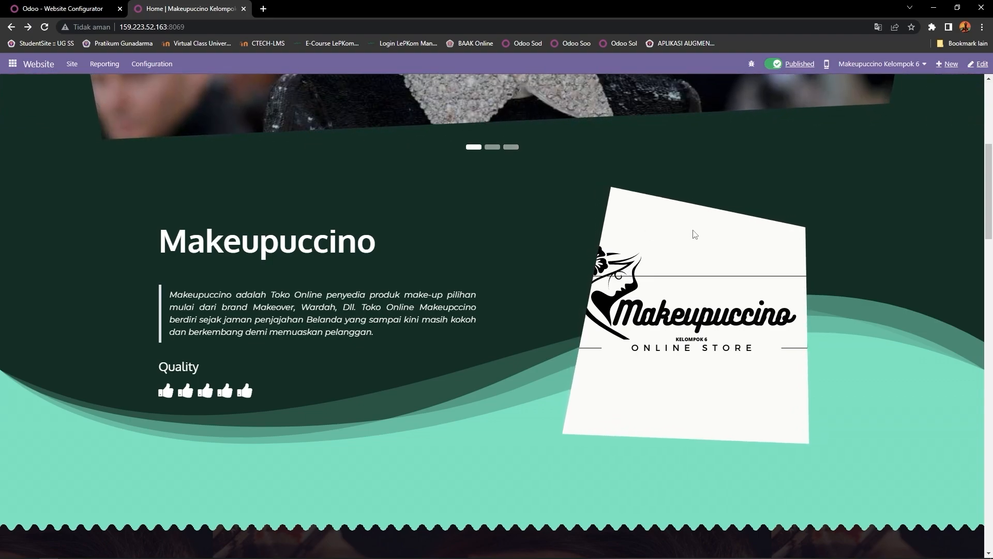
scroll(640, 367, down, 5)
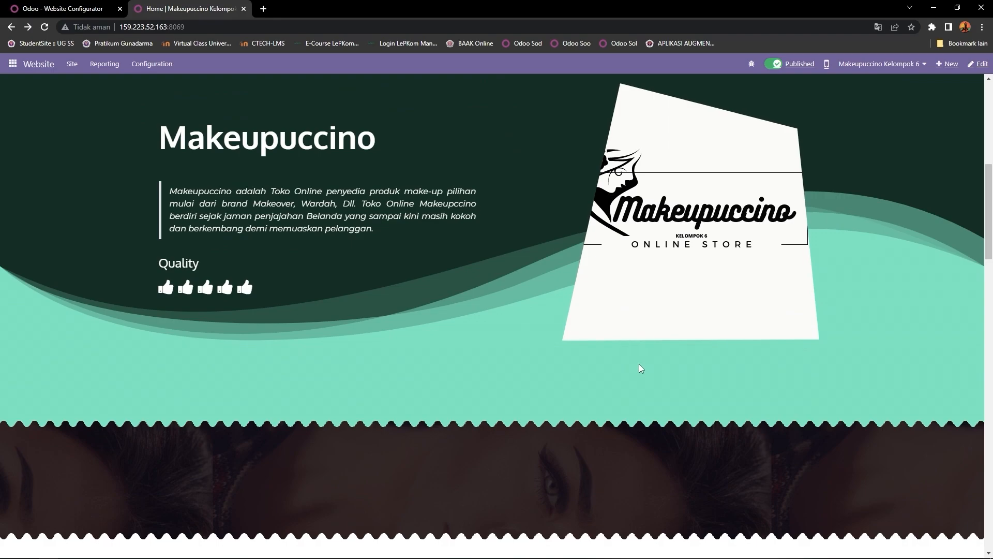
scroll(640, 369, down, 3)
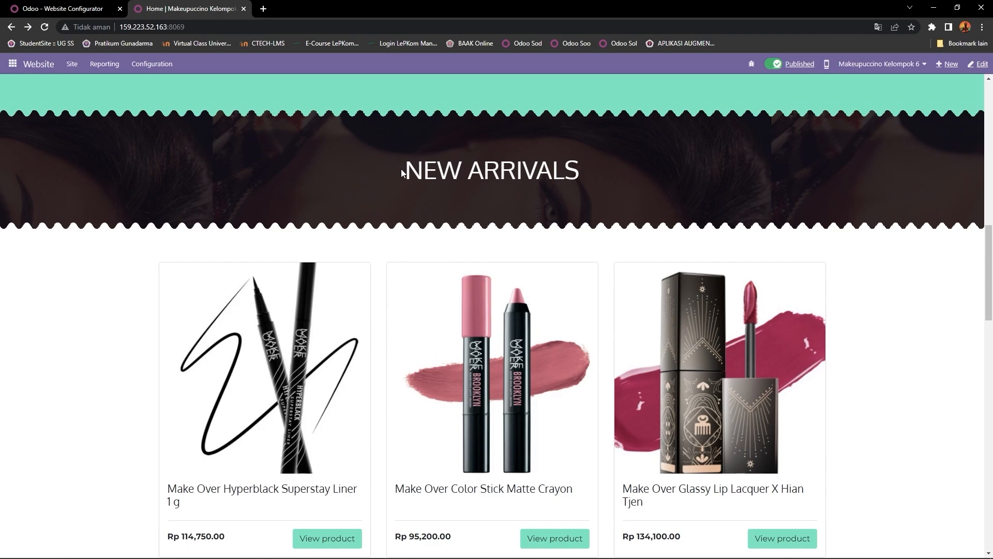
drag(402, 170, 600, 173)
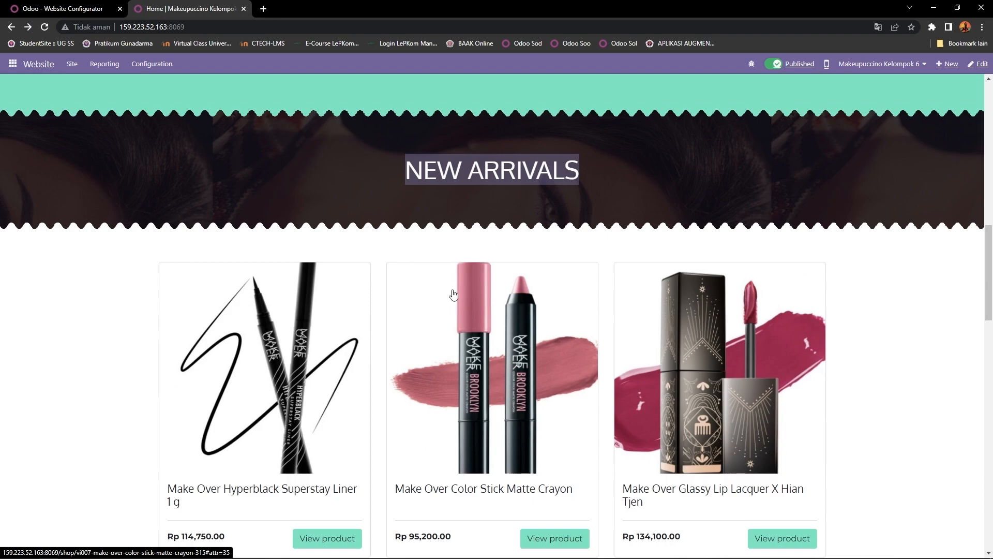
scroll(453, 294, down, 2)
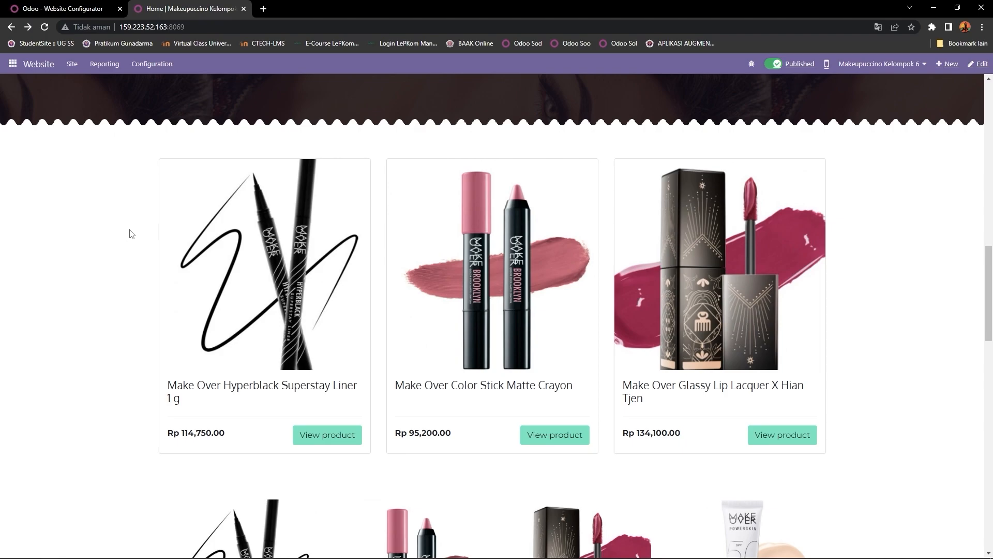
scroll(130, 231, up, 2)
scroll(130, 231, down, 2)
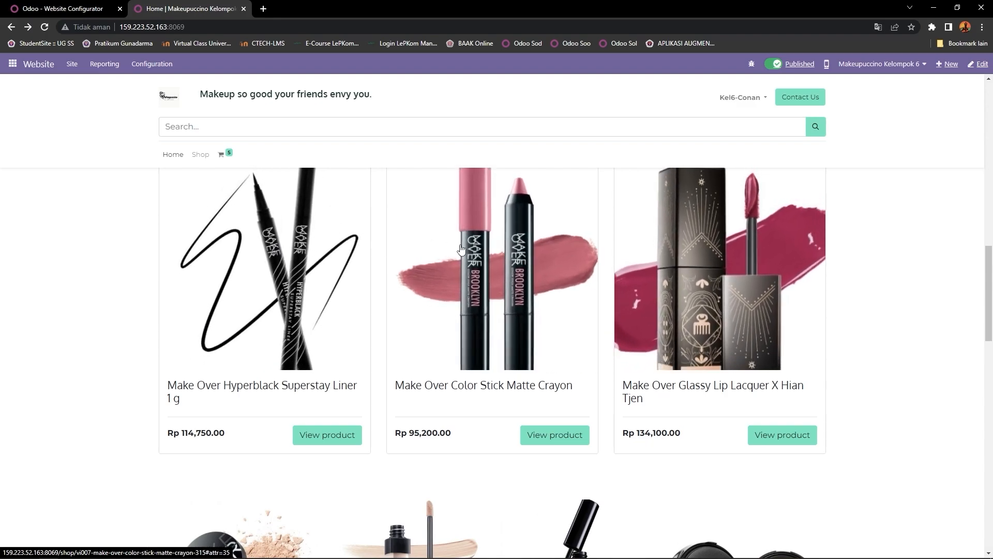
scroll(277, 267, down, 5)
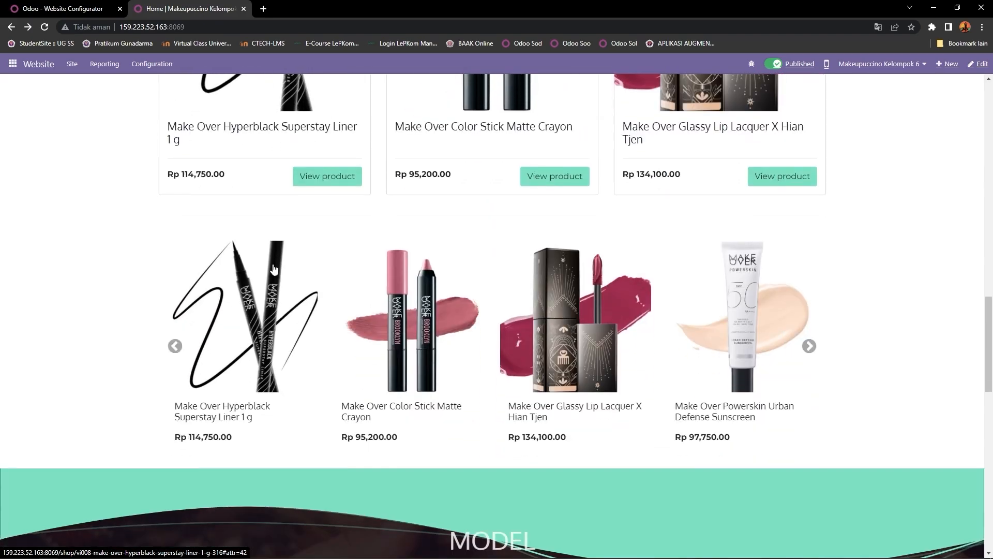
click(175, 346)
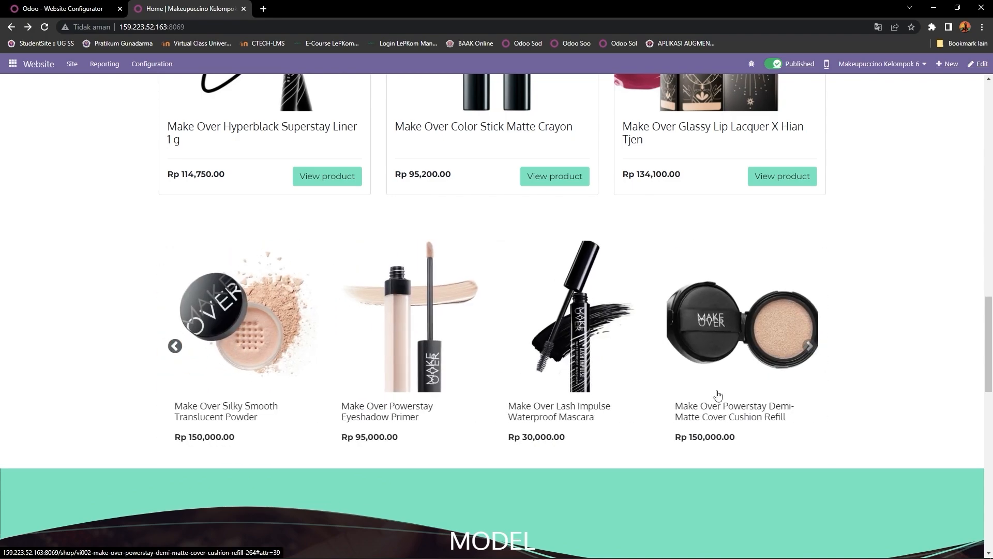
click(808, 350)
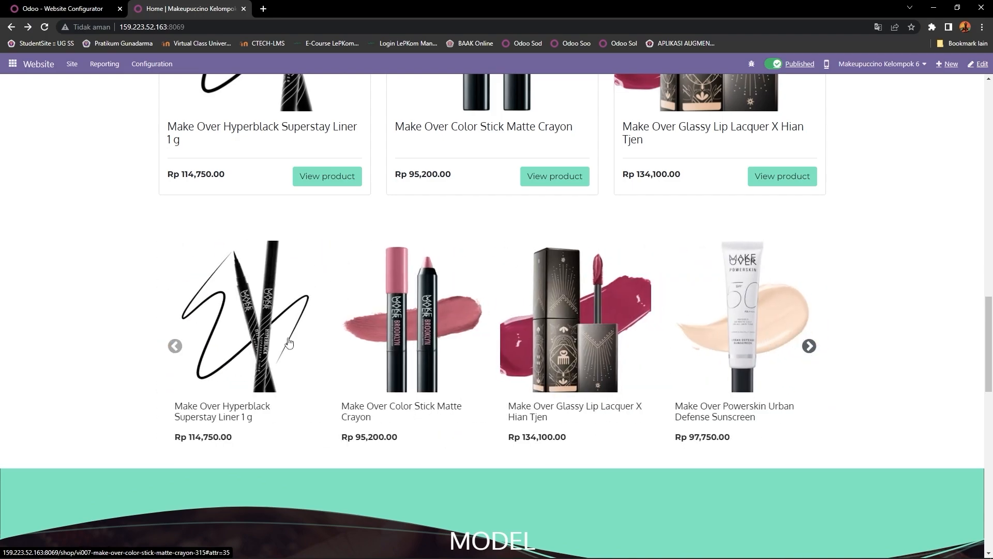
click(175, 346)
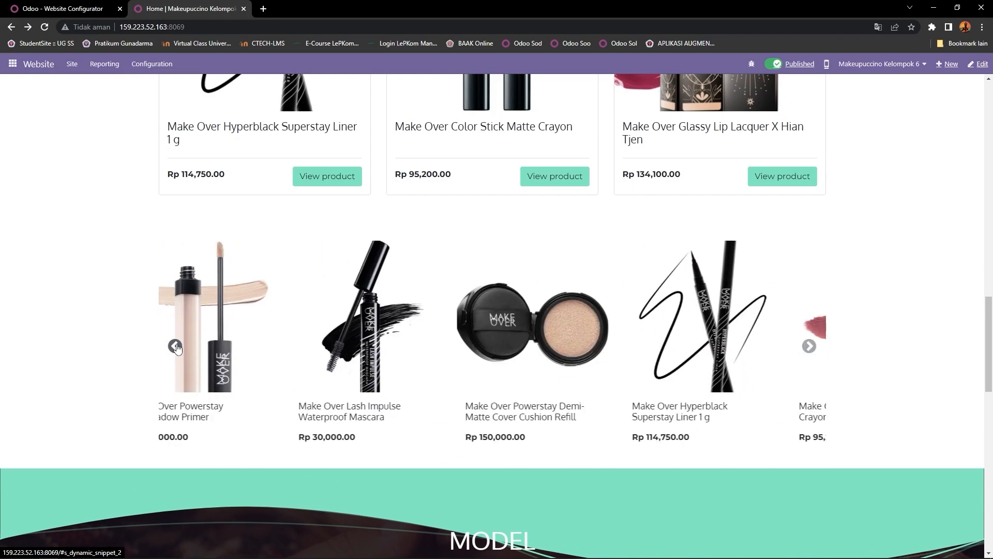
scroll(176, 346, down, 5)
scroll(194, 346, down, 3)
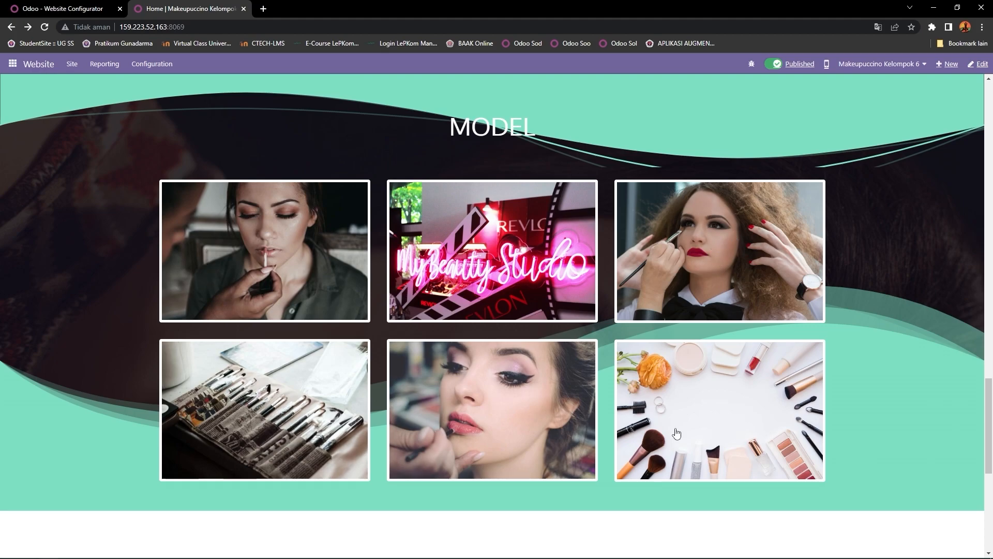
scroll(335, 286, down, 6)
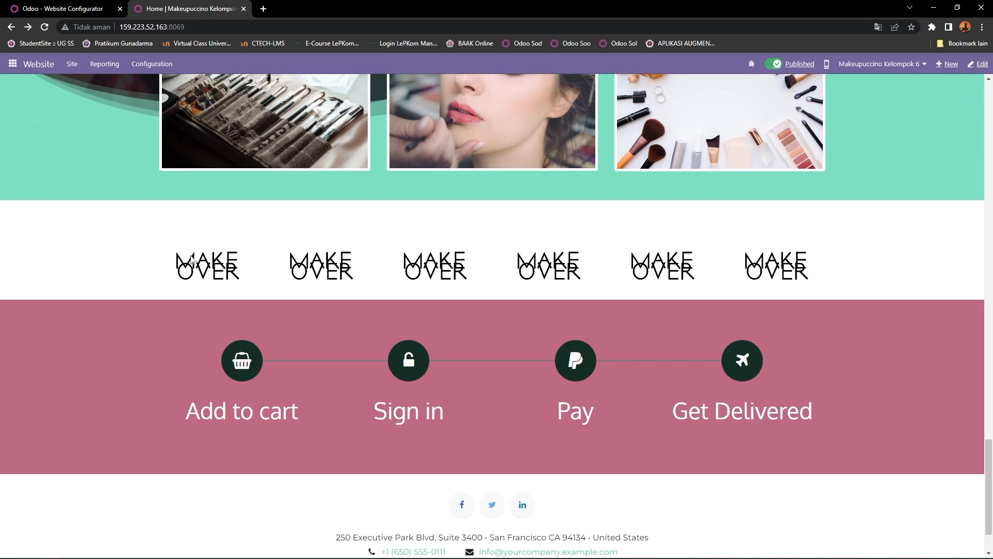
scroll(523, 255, down, 2)
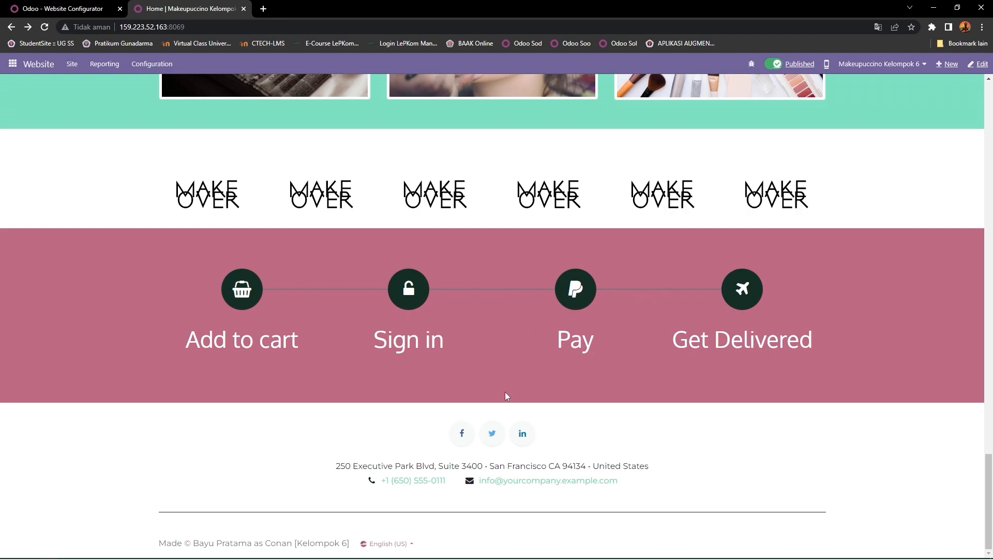
drag(334, 468, 642, 467)
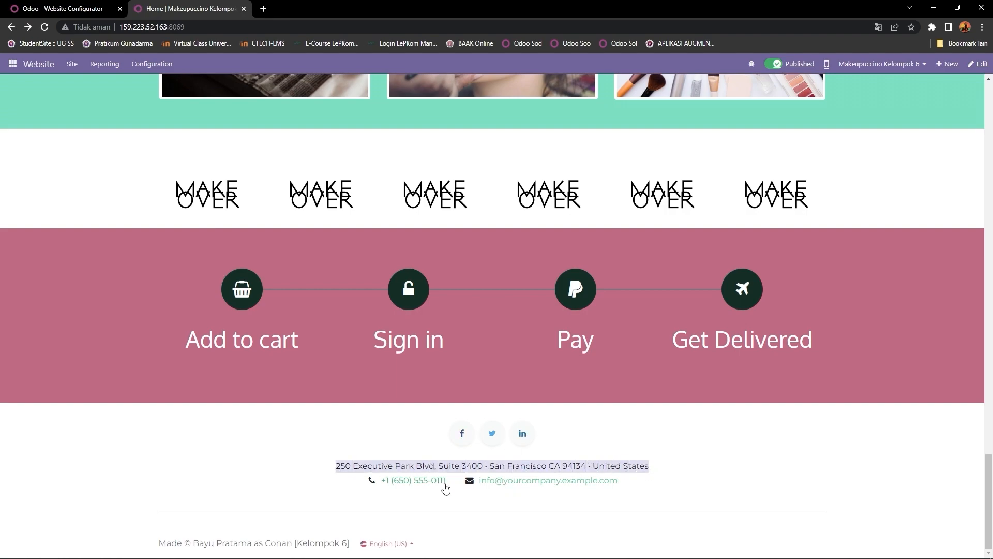
drag(452, 486, 373, 486)
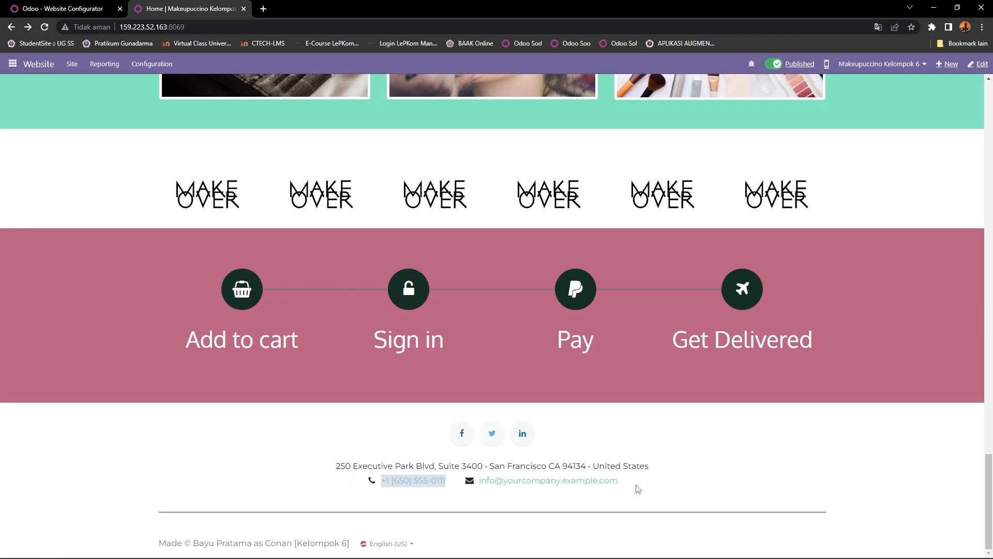
drag(465, 489, 659, 483)
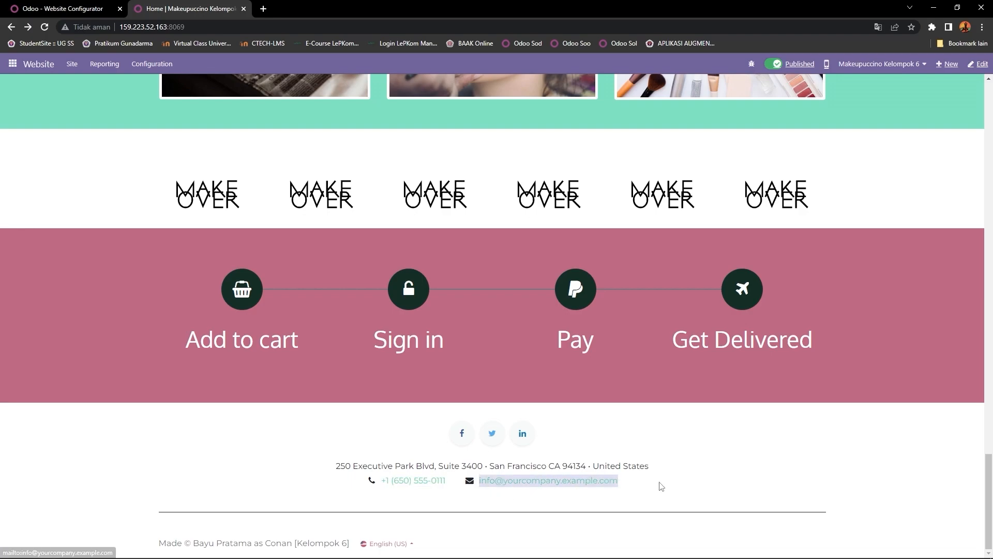
scroll(658, 478, up, 10)
scroll(649, 393, up, 15)
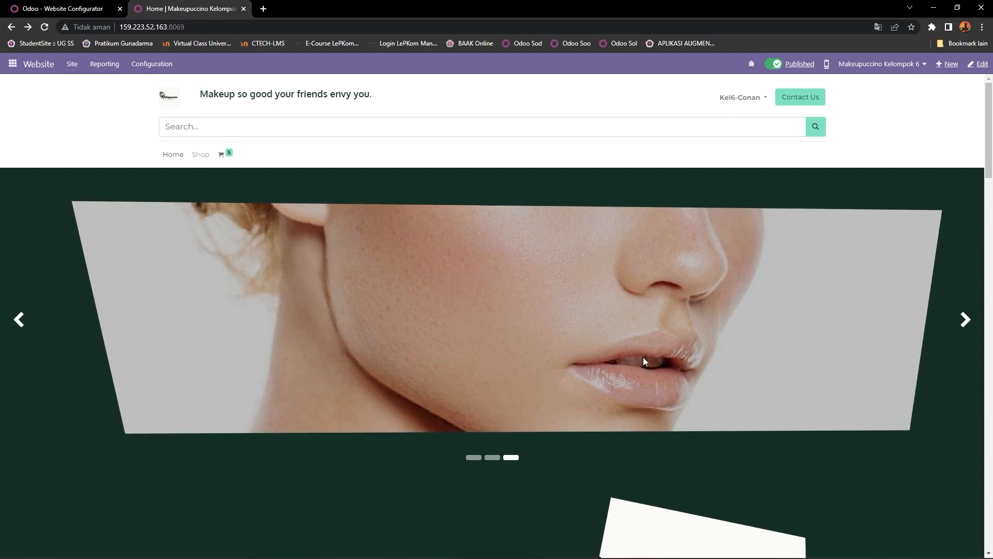
scroll(628, 359, down, 2)
scroll(625, 341, up, 2)
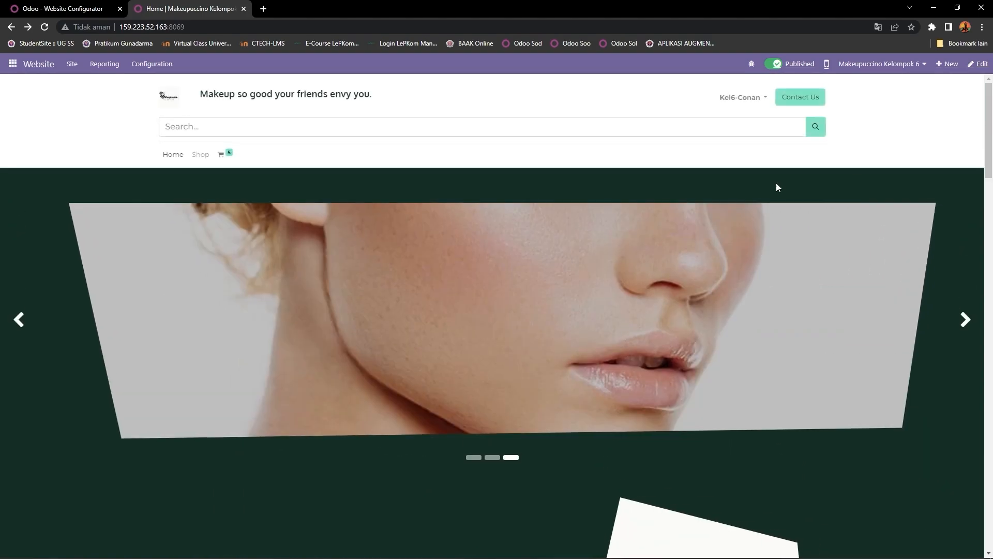
Step: Open the homepage in the website editor and select the header, keeping its current layout template
click(978, 64)
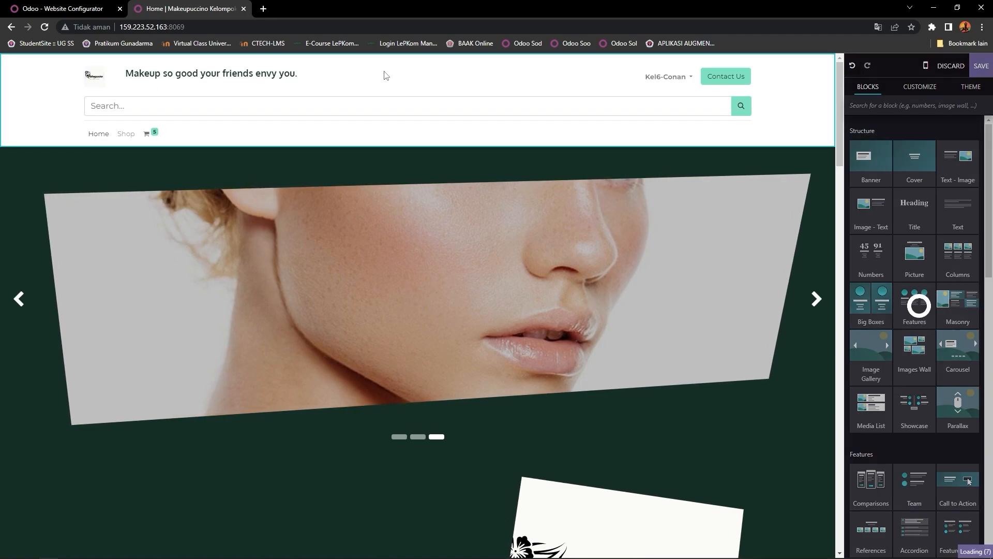
click(384, 76)
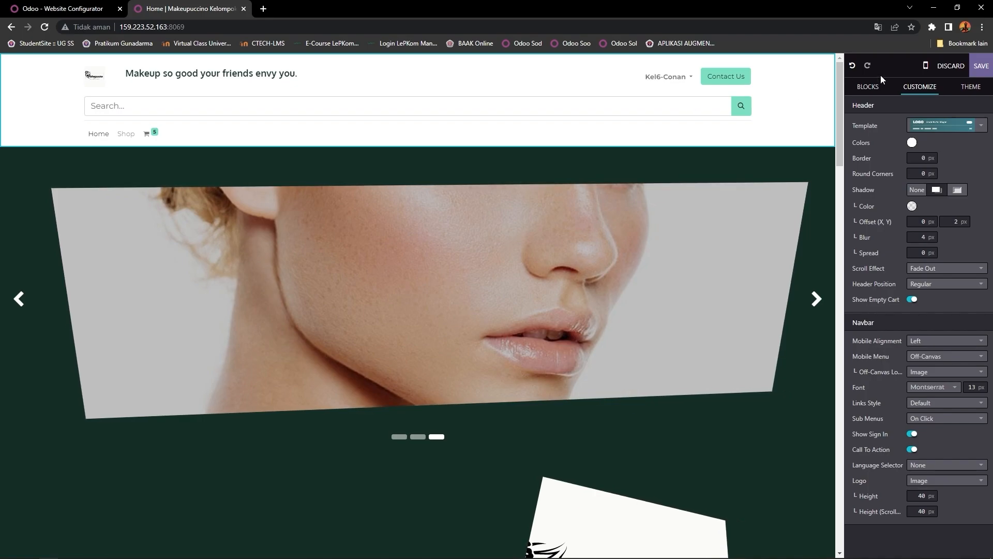
click(925, 129)
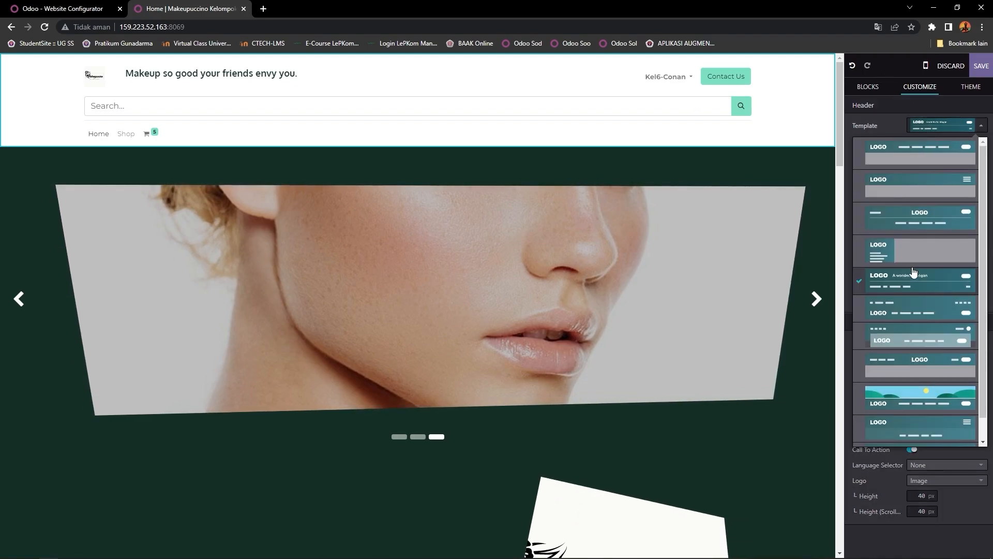
scroll(913, 273, down, 1)
scroll(914, 269, up, 1)
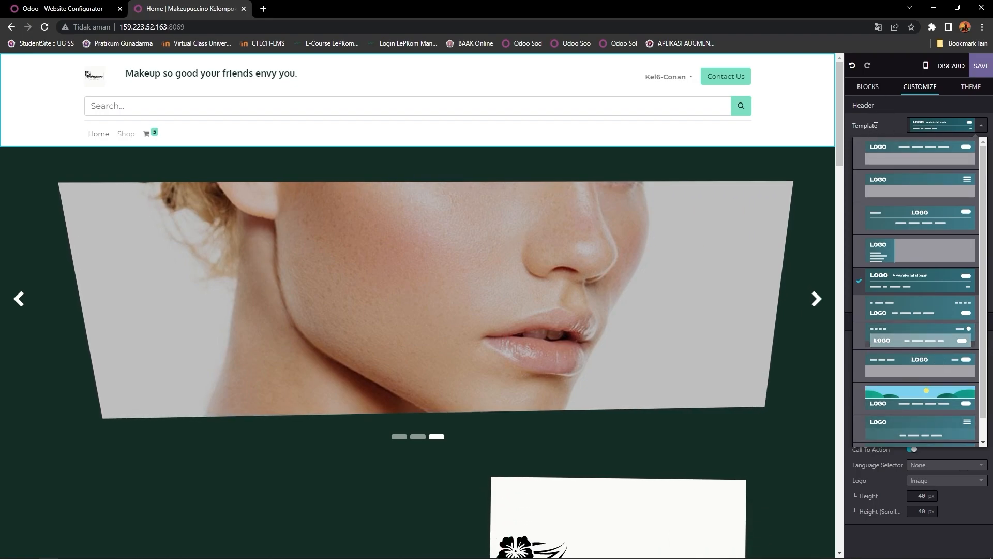
click(887, 132)
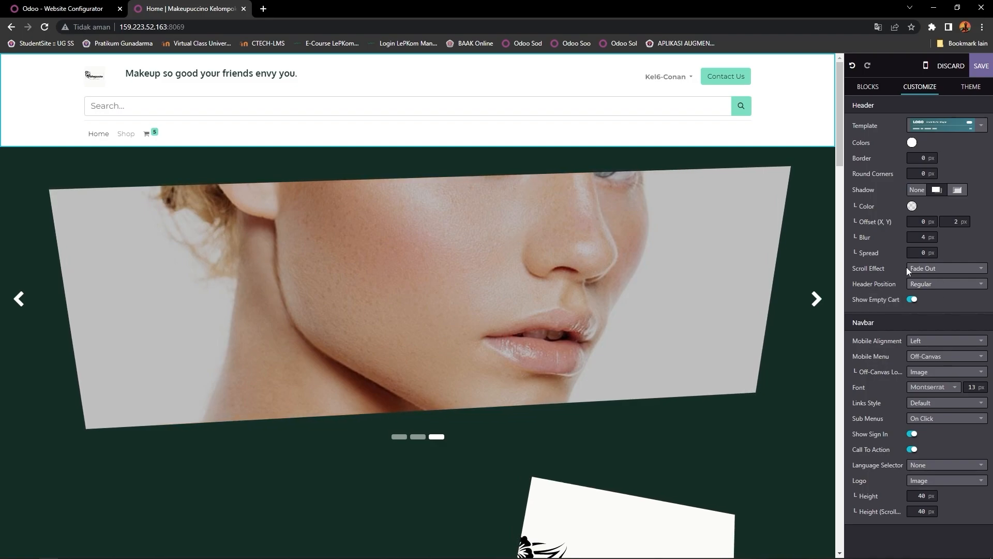
Step: Set the header scroll effect to Disappears and keep the header position Regular
click(919, 269)
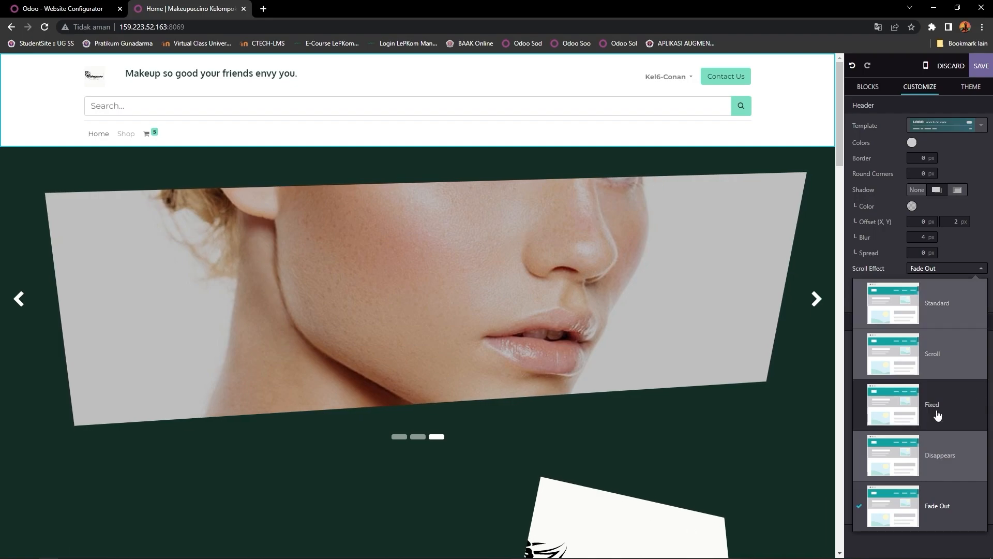
click(921, 269)
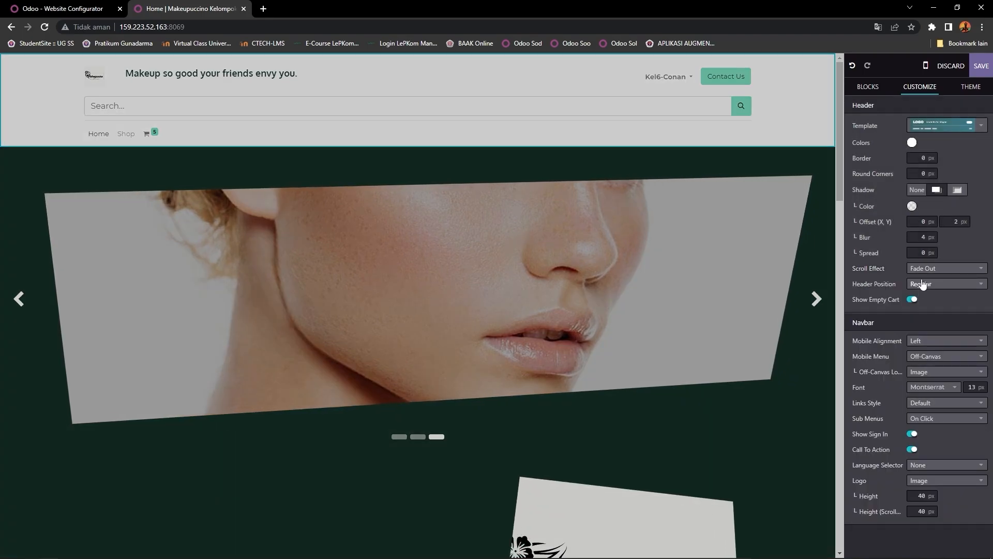
click(925, 272)
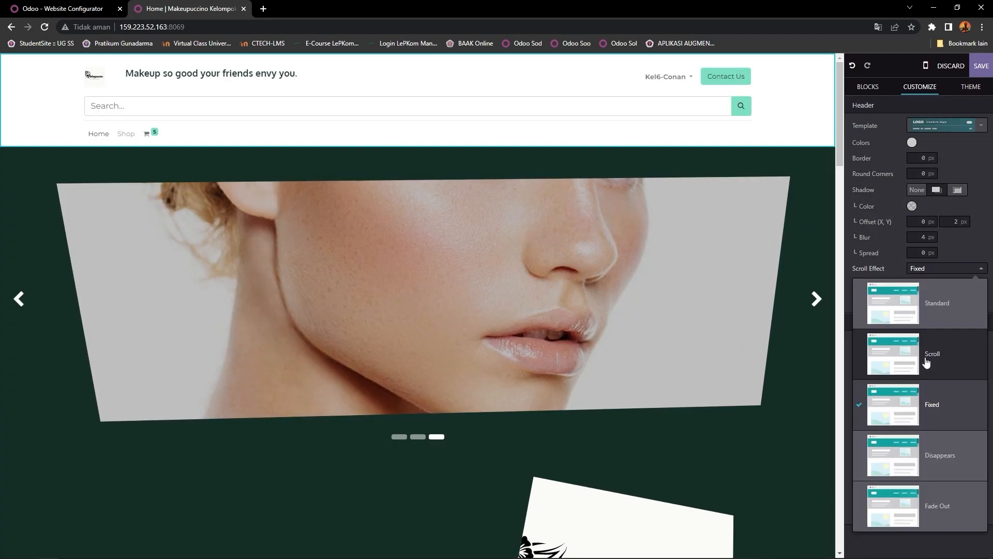
click(945, 472)
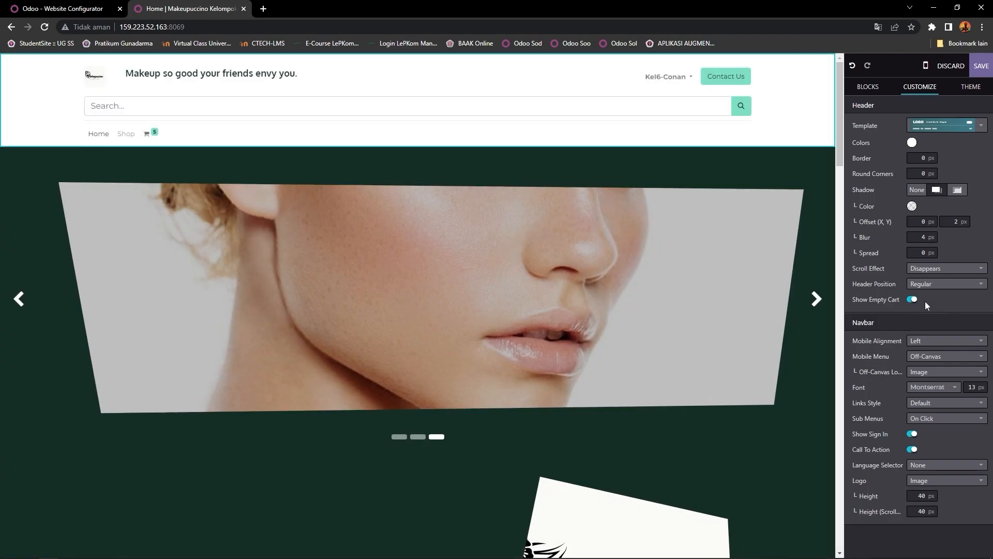
click(938, 286)
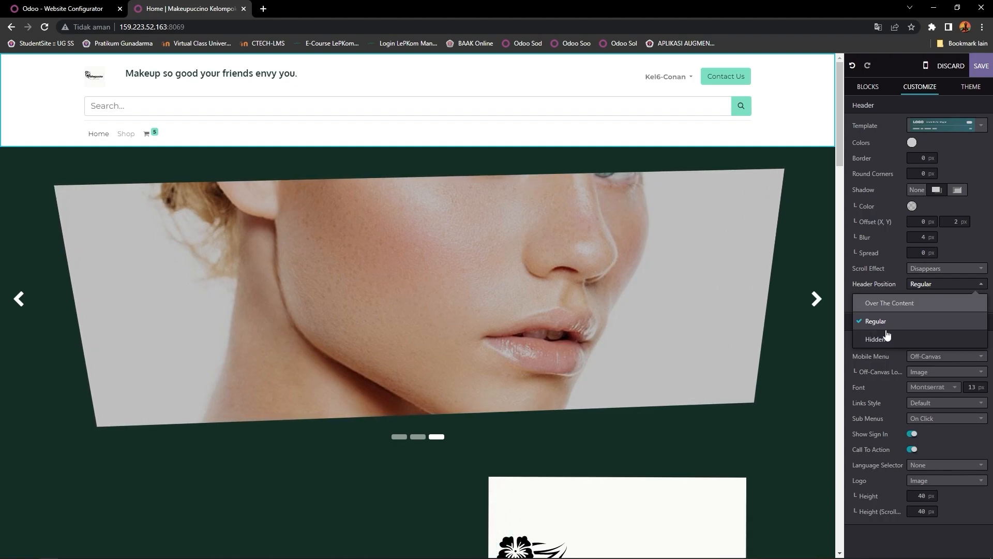
click(888, 303)
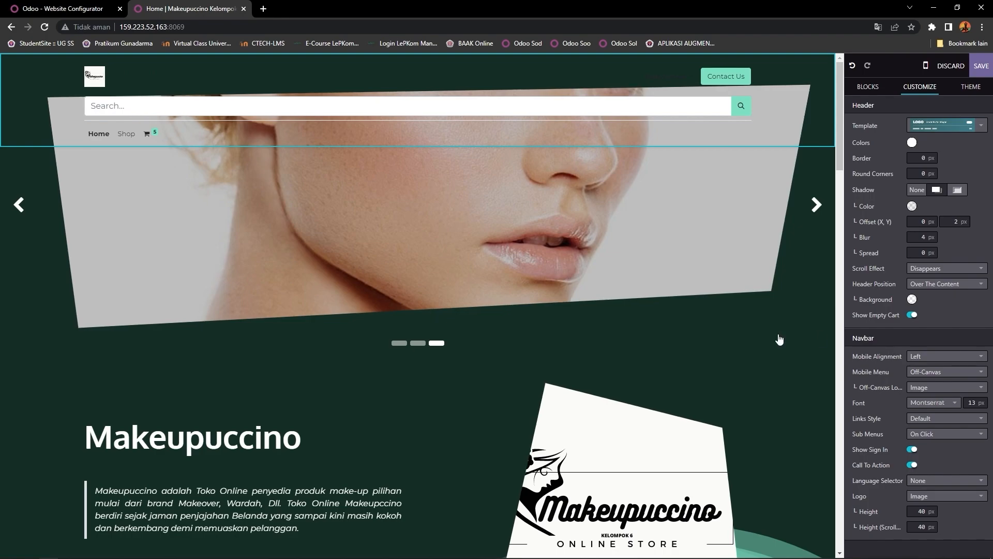
click(943, 284)
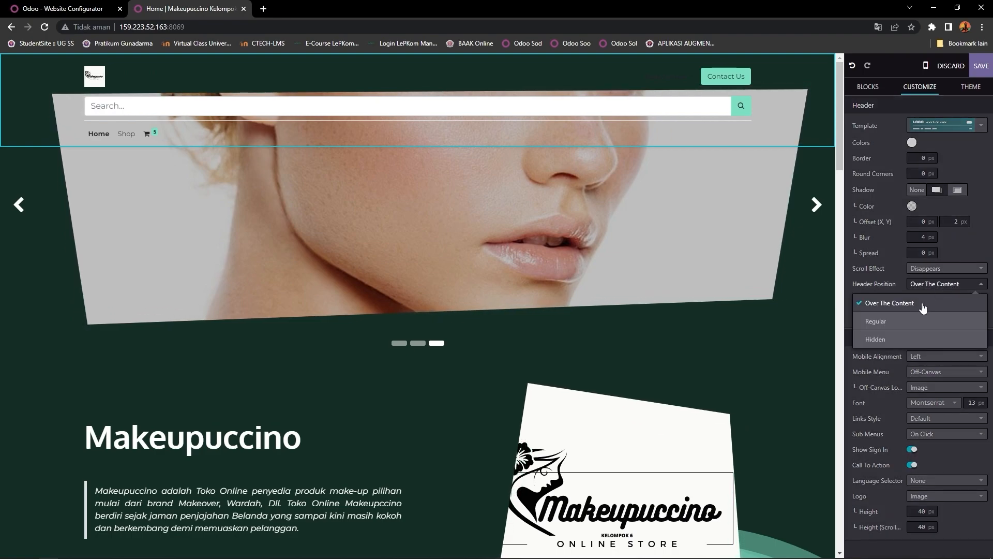
click(896, 321)
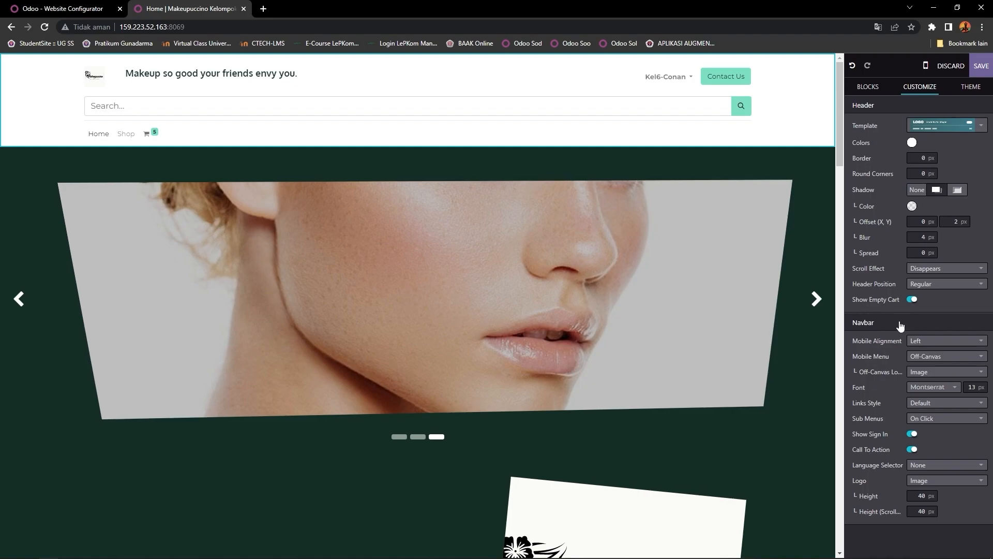
Step: Keep mobile alignment Left and sub menus On Click, then return to the building blocks
scroll(812, 327, down, 2)
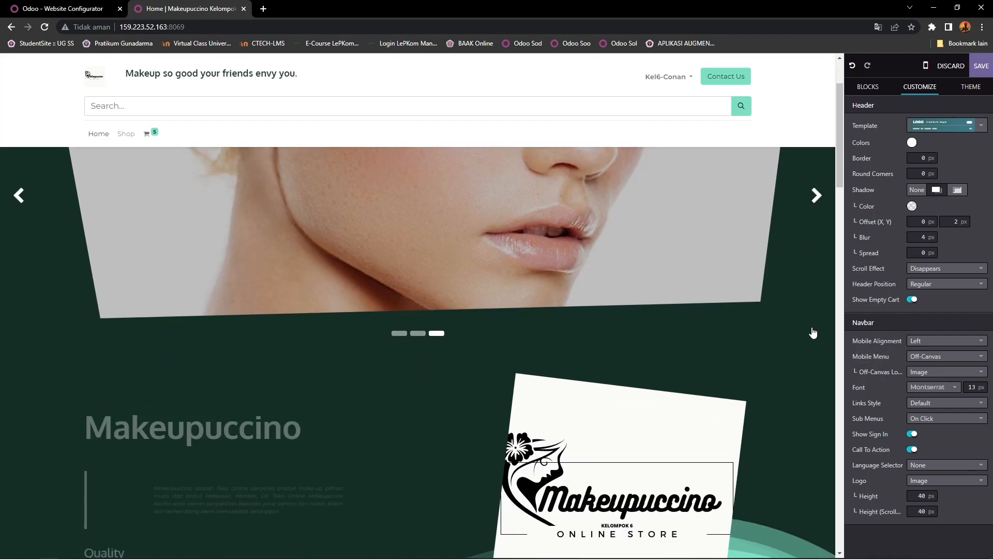
click(934, 357)
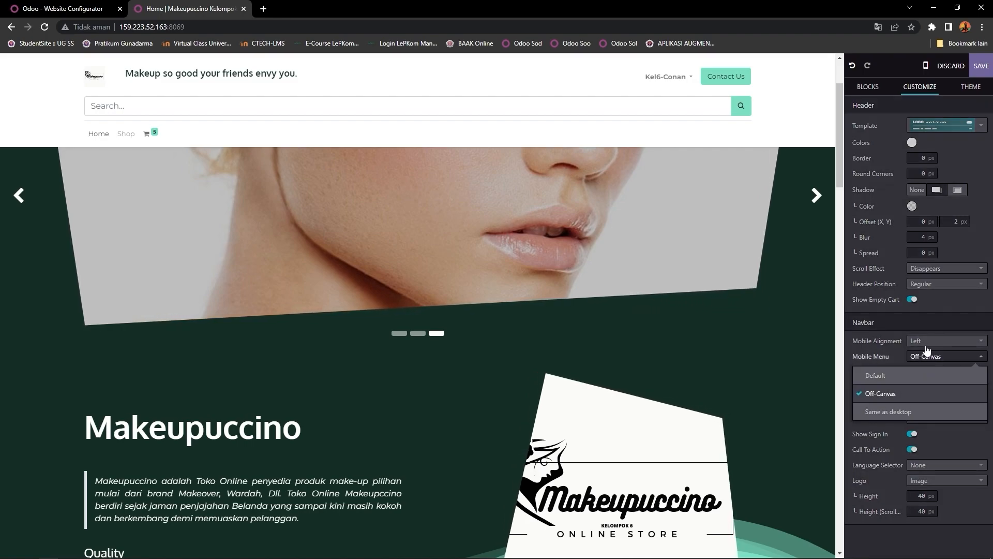
click(877, 342)
click(875, 343)
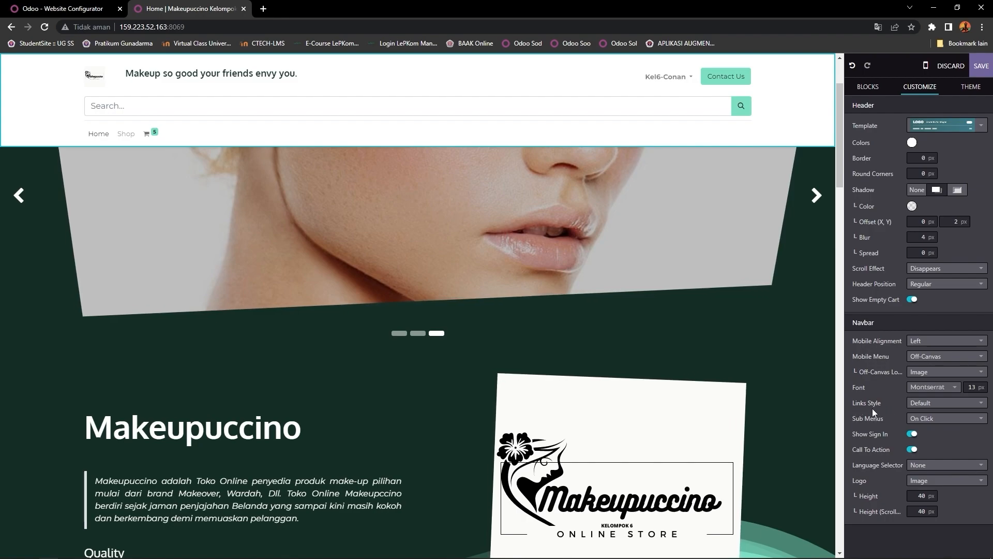
click(933, 423)
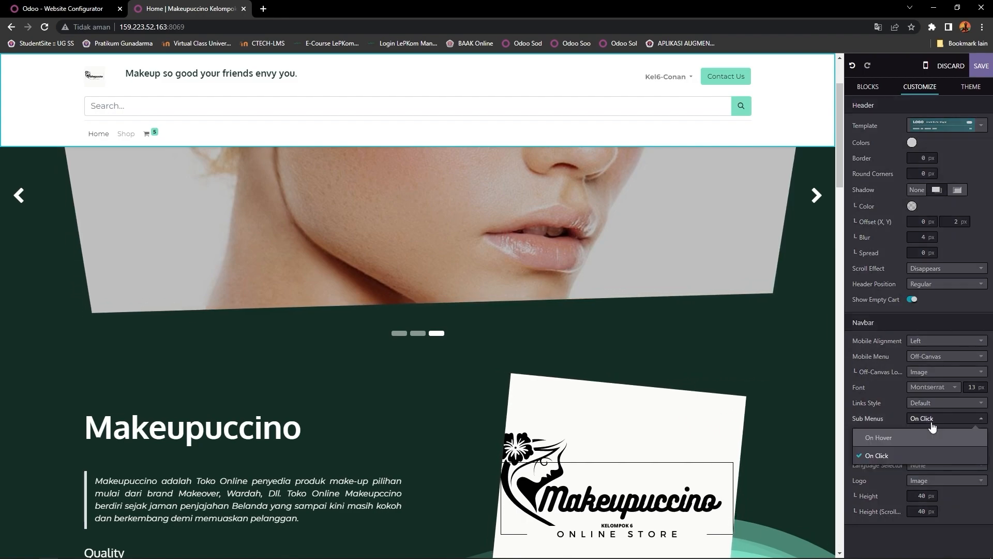
click(866, 411)
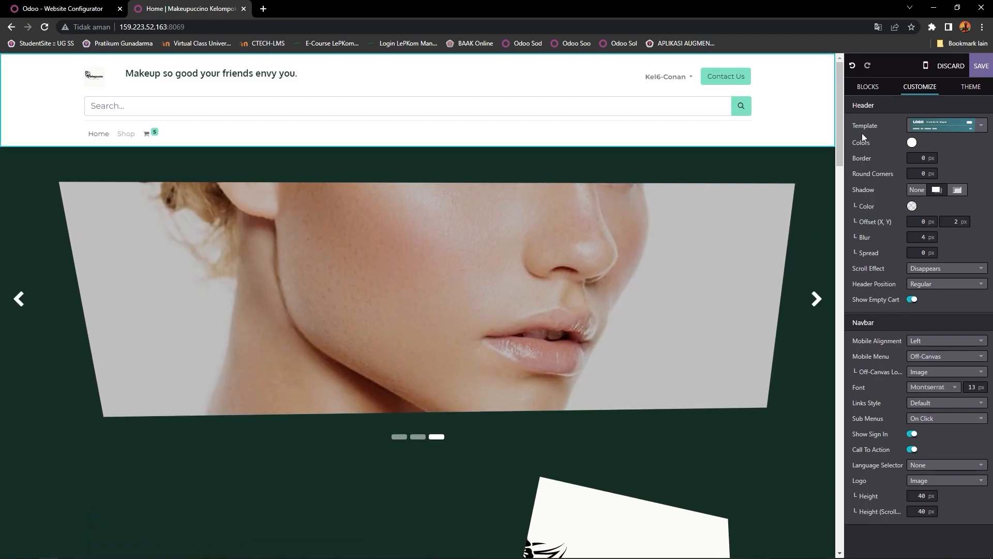
click(867, 88)
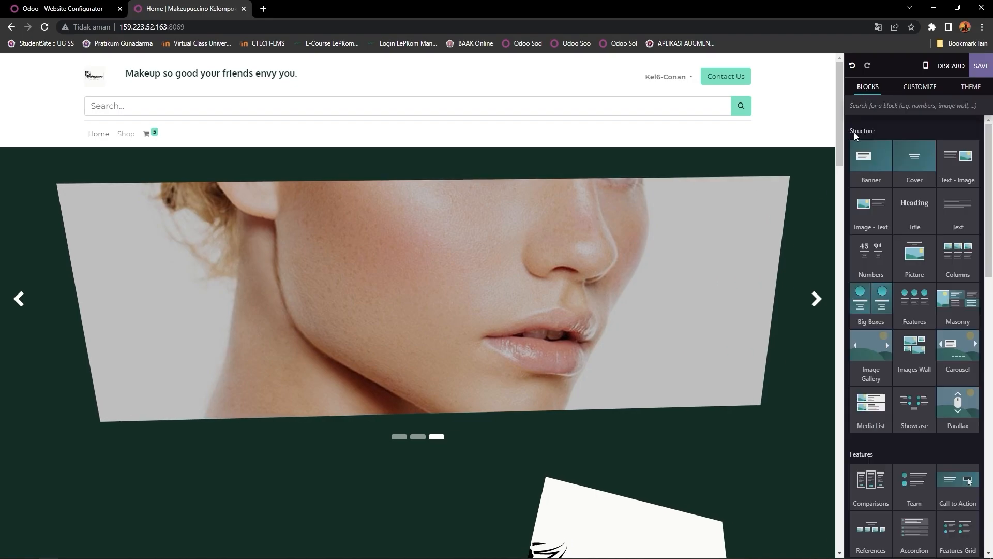
Step: Add a Banner block to the top of the homepage
scroll(614, 268, down, 3)
scroll(614, 268, up, 3)
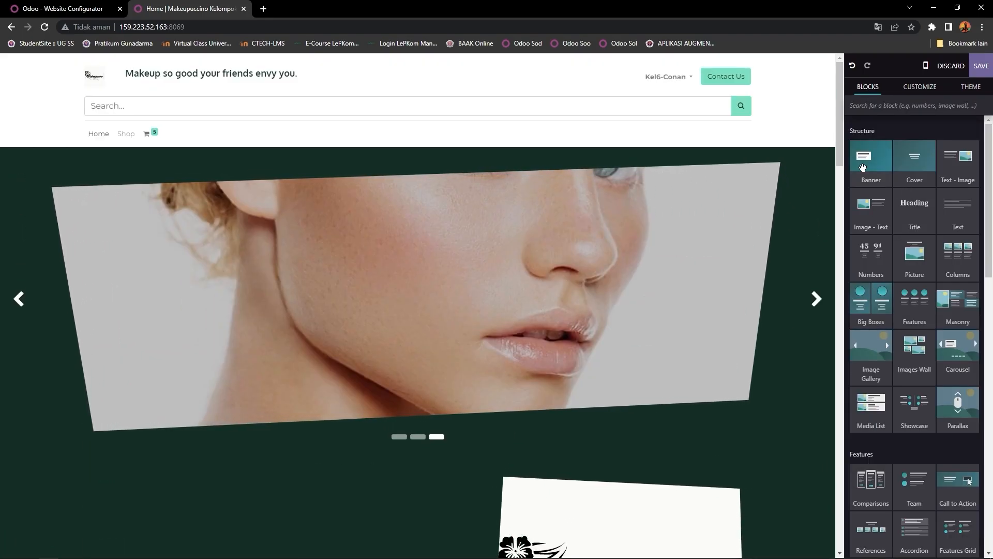
drag(870, 158, 584, 155)
scroll(503, 284, down, 3)
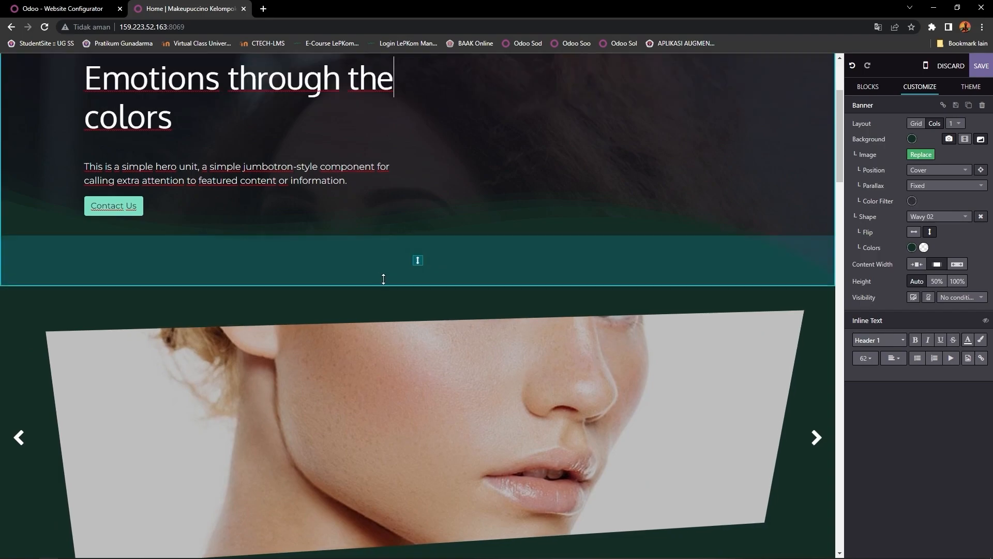
scroll(470, 239, up, 3)
Step: Replace the banner heading with the owner's personal website title
click(300, 234)
key(End)
key(BackSpace)
key(BackSpace)
key(BackSpace)
key(BackSpace)
key(BackSpace)
key(BackSpace)
key(BackSpace)
key(BackSpace)
key(BackSpace)
key(BackSpace)
key(BackSpace)
key(BackSpace)
key(BackSpace)
key(BackSpace)
key(BackSpace)
key(BackSpace)
key(BackSpace)
key(BackSpace)
key(BackSpace)
key(BackSpace)
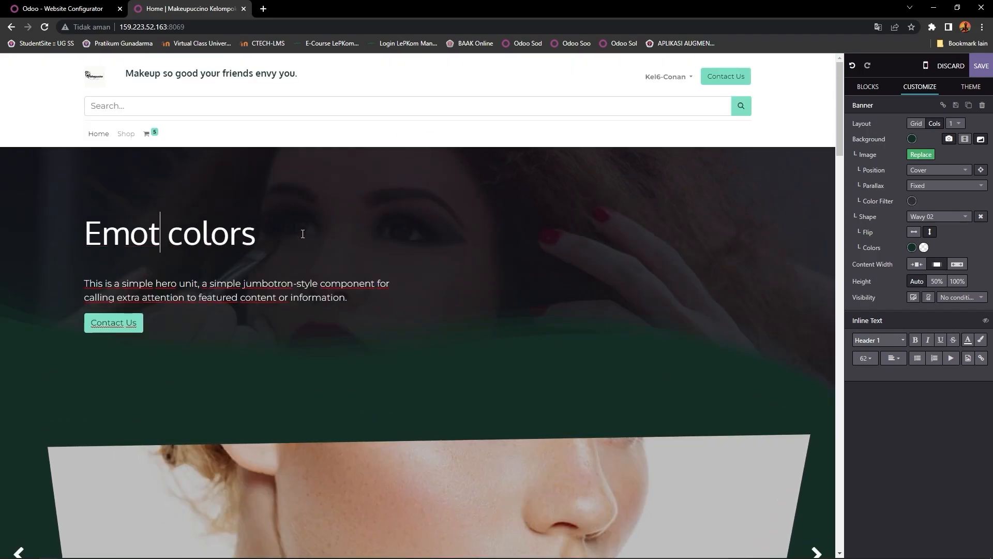
drag(223, 226, 85, 234)
text(VZ)
key(BackSpace)
key(BackSpace)
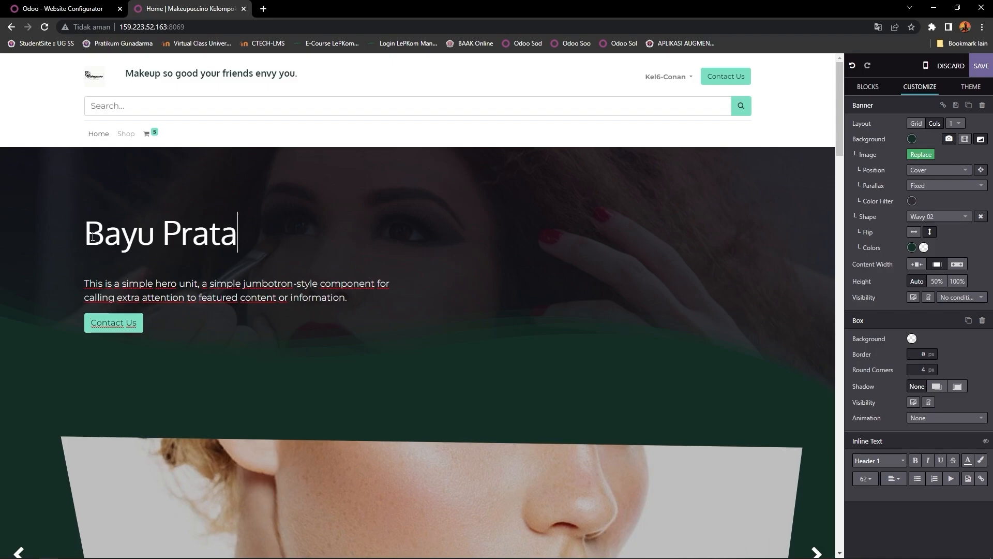
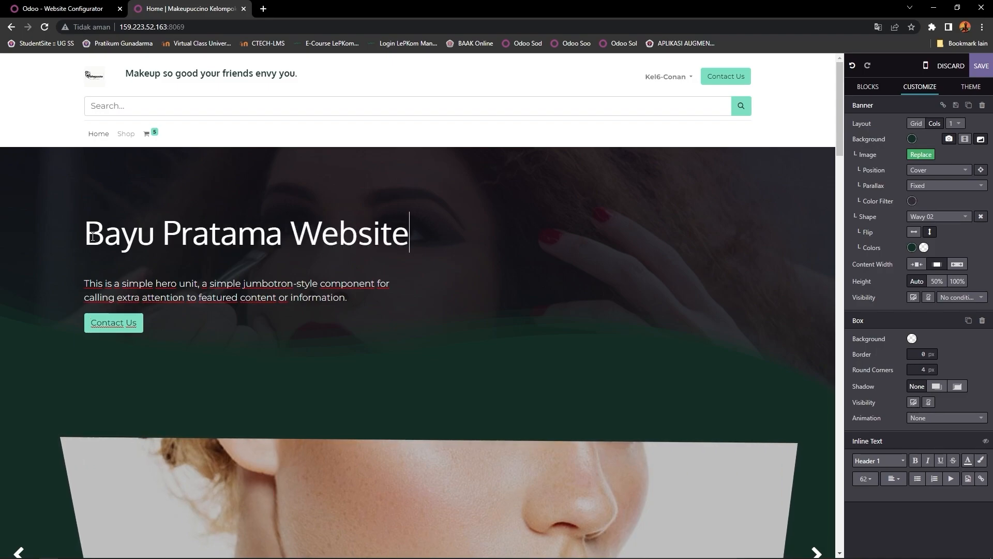
Step: Replace the banner's description paragraph with a short Indonesian self-introduction
click(351, 298)
drag(351, 299, 89, 288)
text(Bayu seorang)
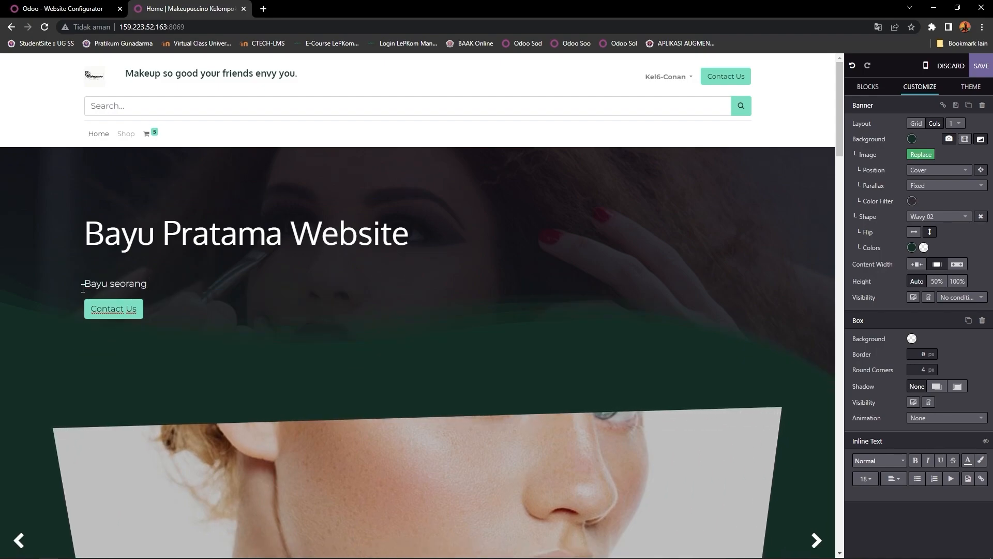
text( WEB )
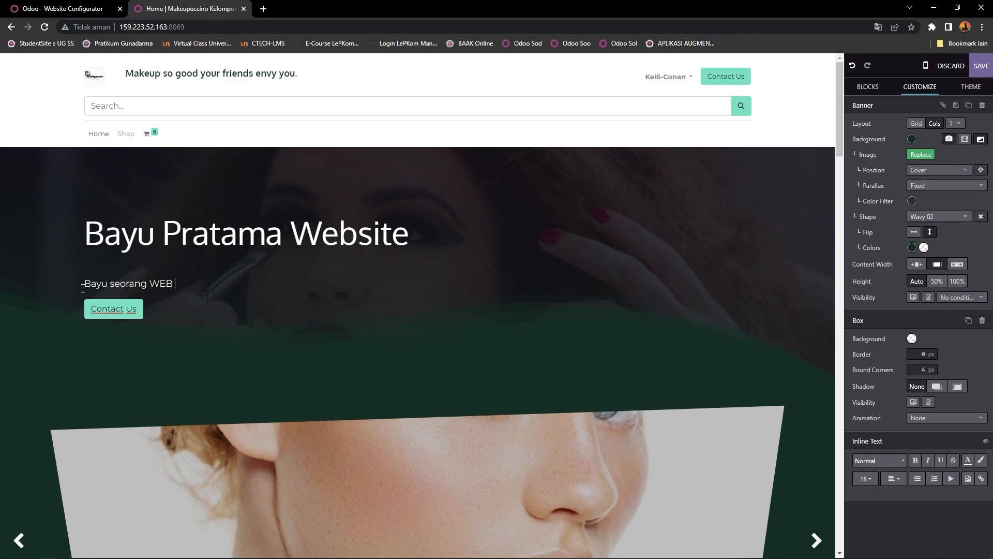
text(D)
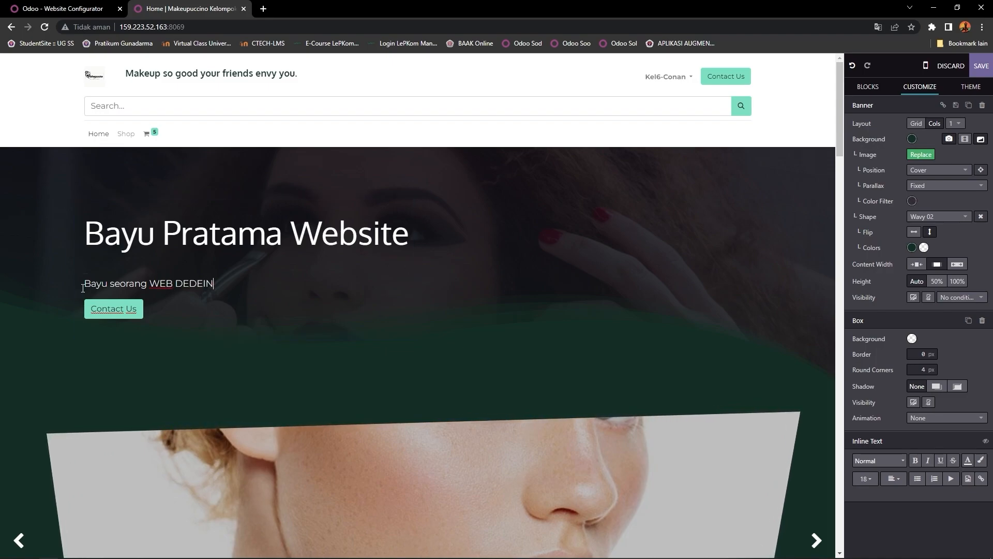
text(ESEIN)
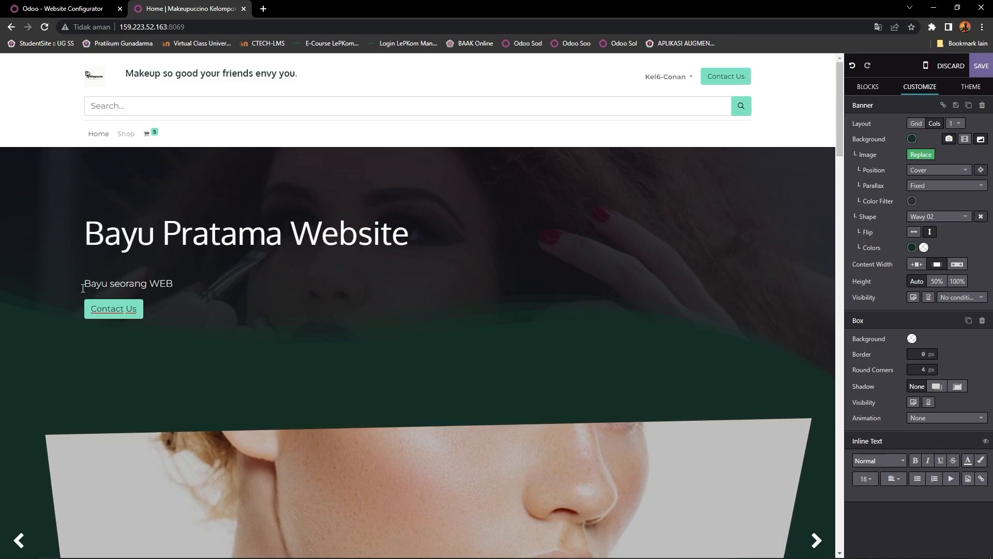
text(PEMBUAT)
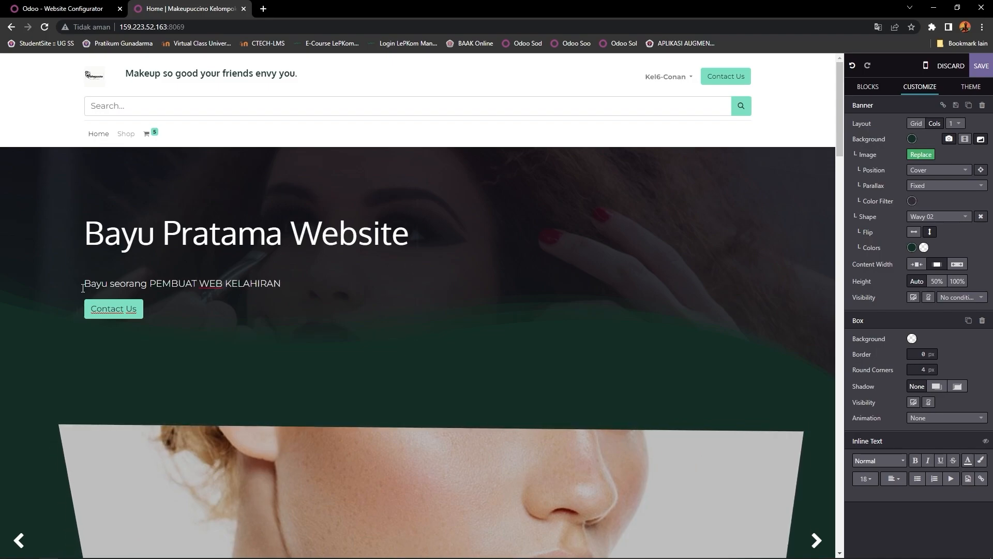
text( WEB KELAHIRAN BLALALAL)
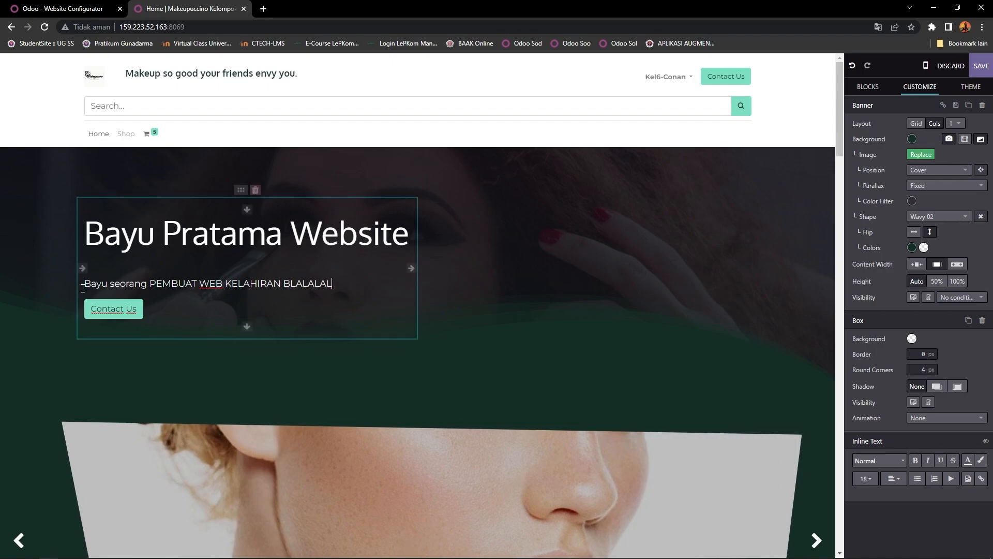
Step: Relabel the banner's Contact Us button to 'View More', then select the banner section
click(136, 309)
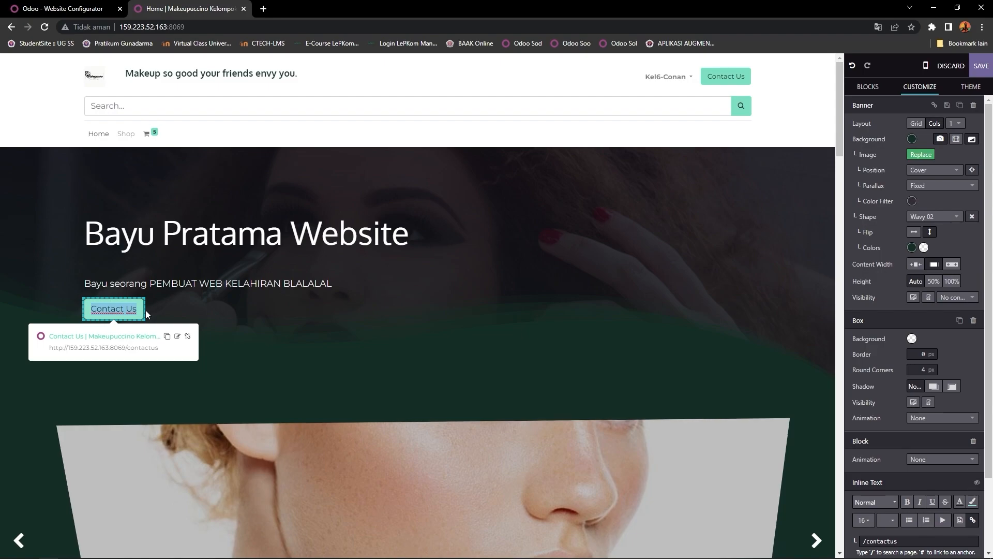
text(mORE)
key(BackSpace)
key(BackSpace)
key(BackSpace)
key(BackSpace)
text(vIE)
key(BackSpace)
key(BackSpace)
key(BackSpace)
text(V)
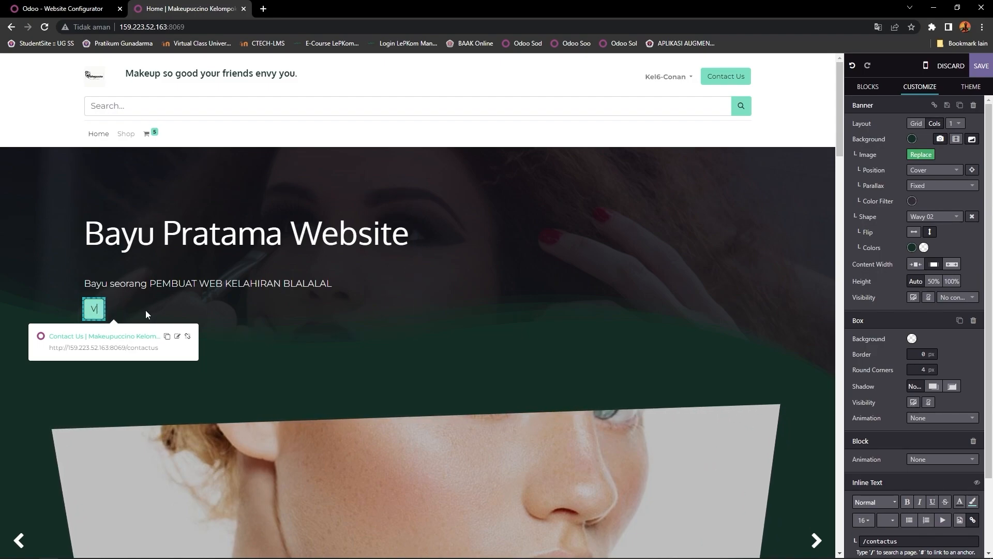
text(iew More)
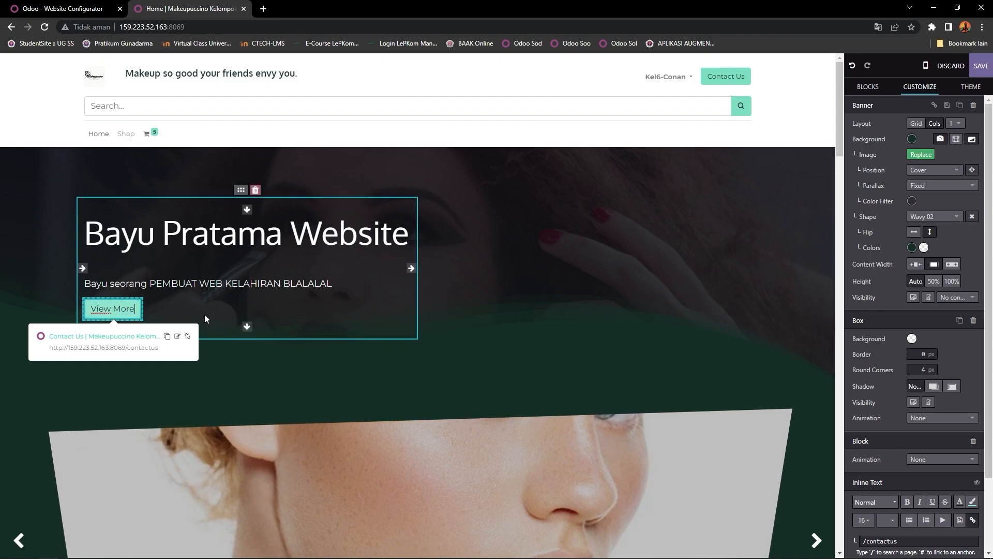
click(457, 316)
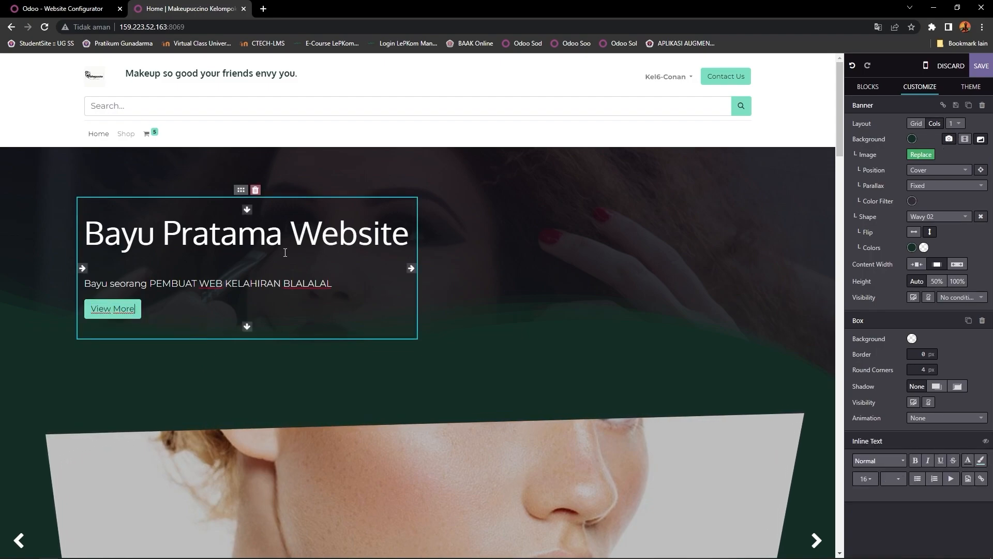
click(682, 233)
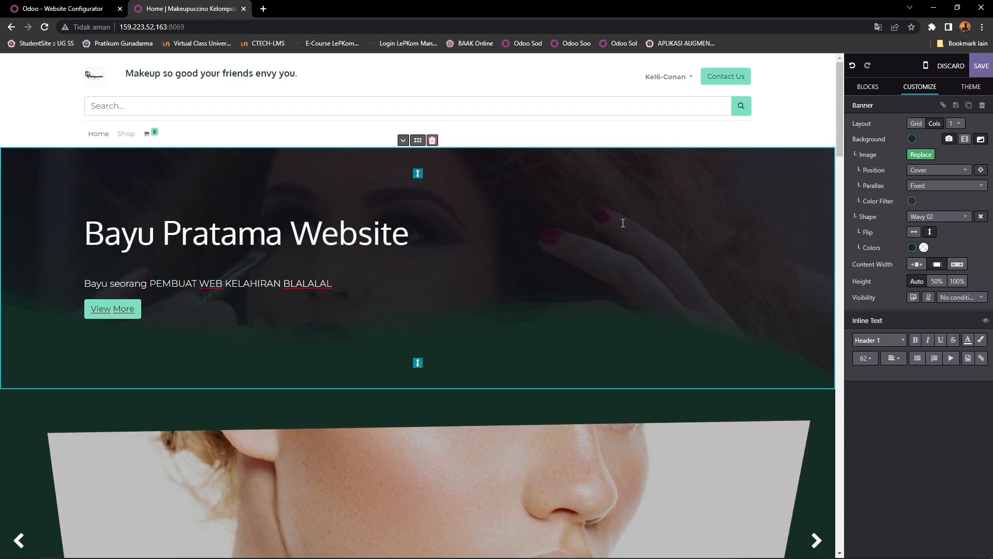
Step: Swap the banner background for a kitten photo, keeping 600px width and no filter
click(927, 156)
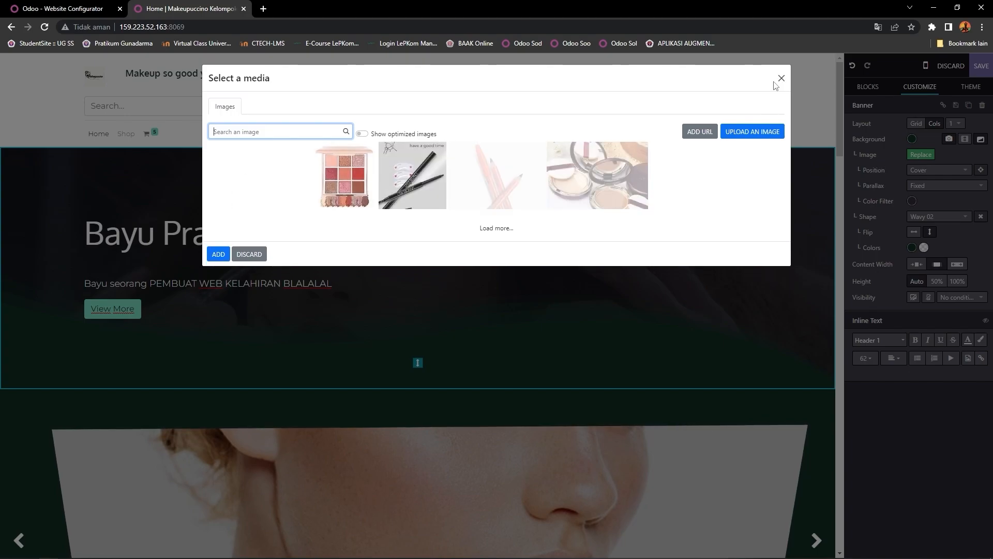
click(780, 79)
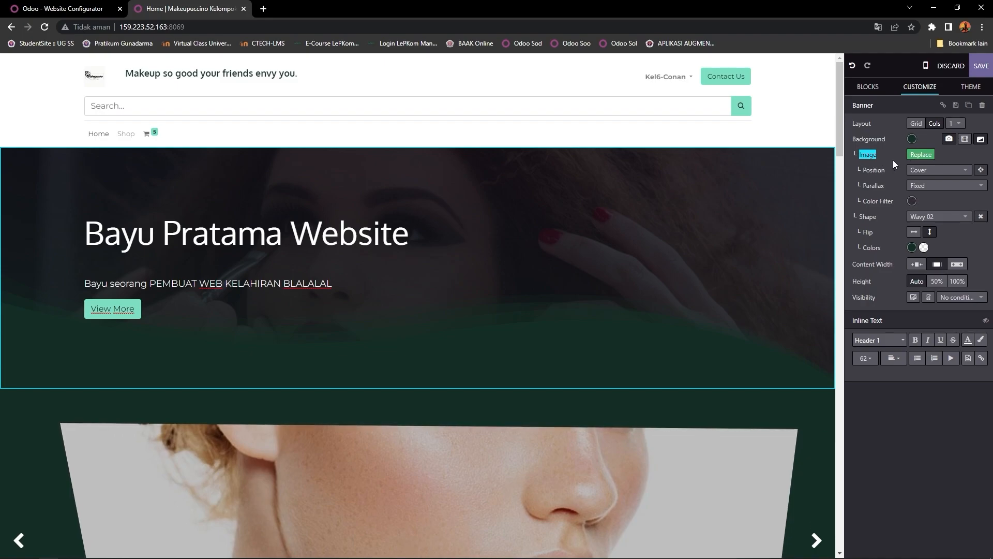
click(920, 155)
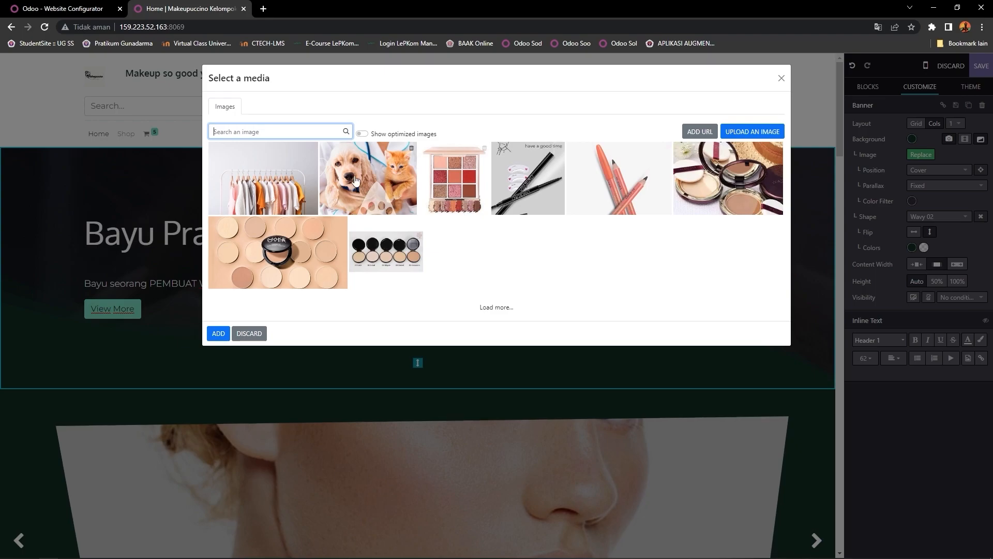
click(517, 216)
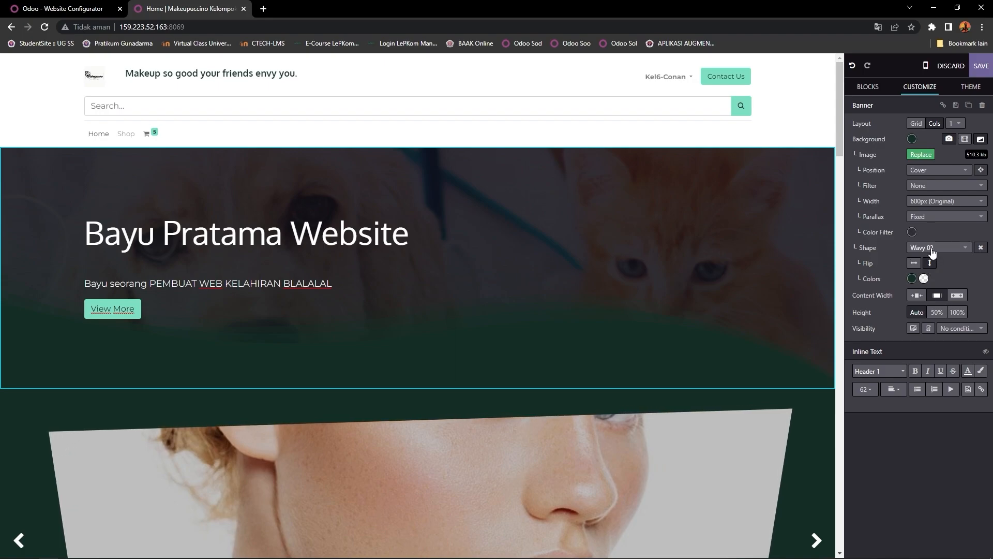
click(942, 205)
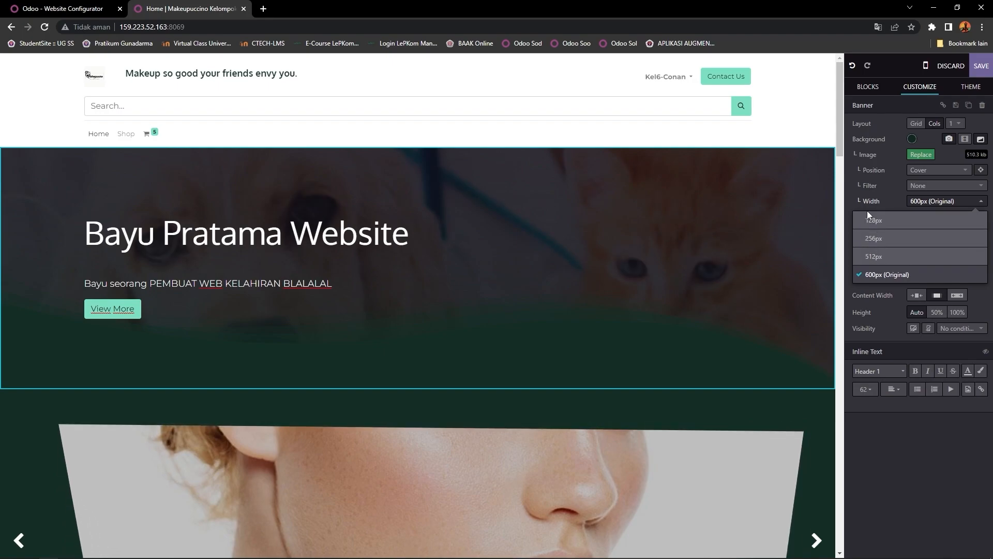
click(931, 186)
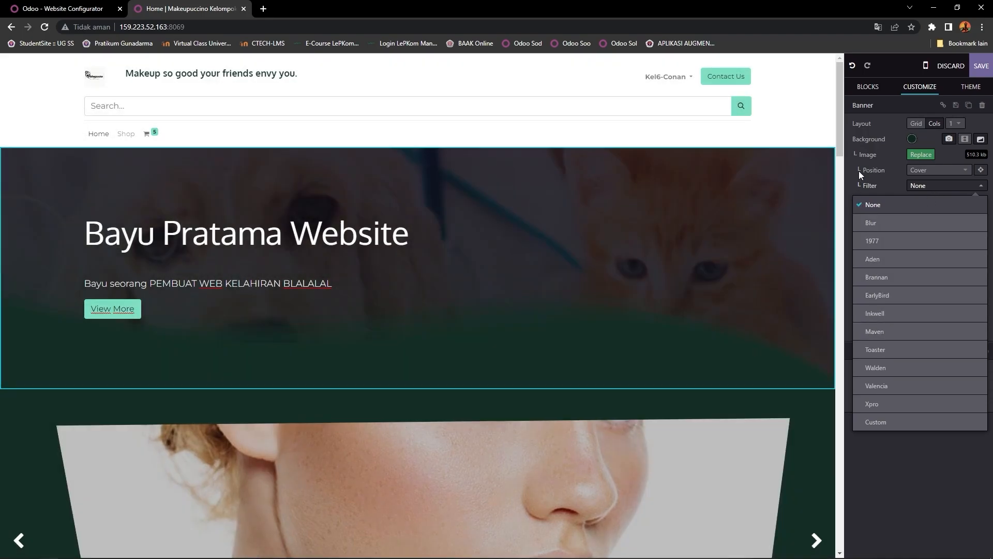
click(860, 173)
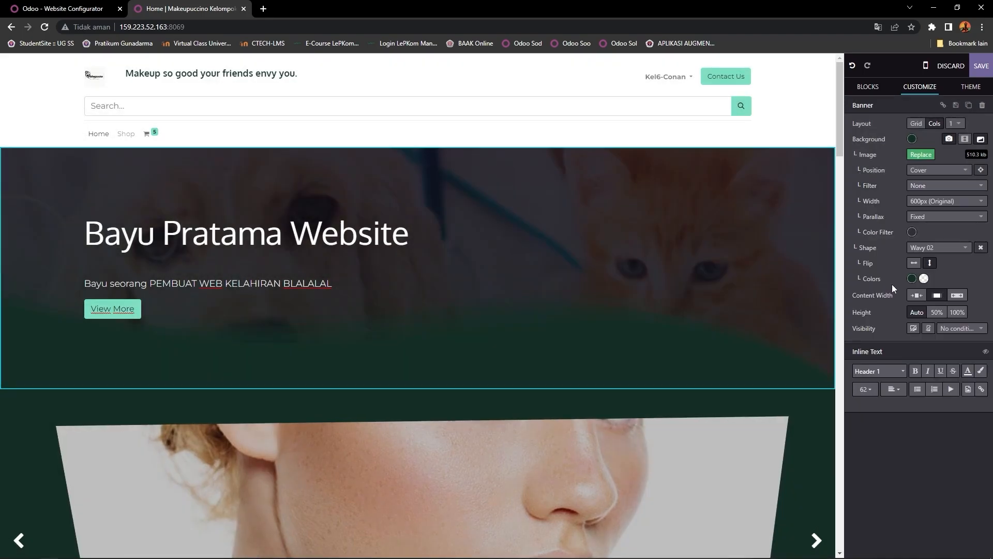
Step: Give the banner a Wavy 23 background shape in the dark green theme colour
click(929, 248)
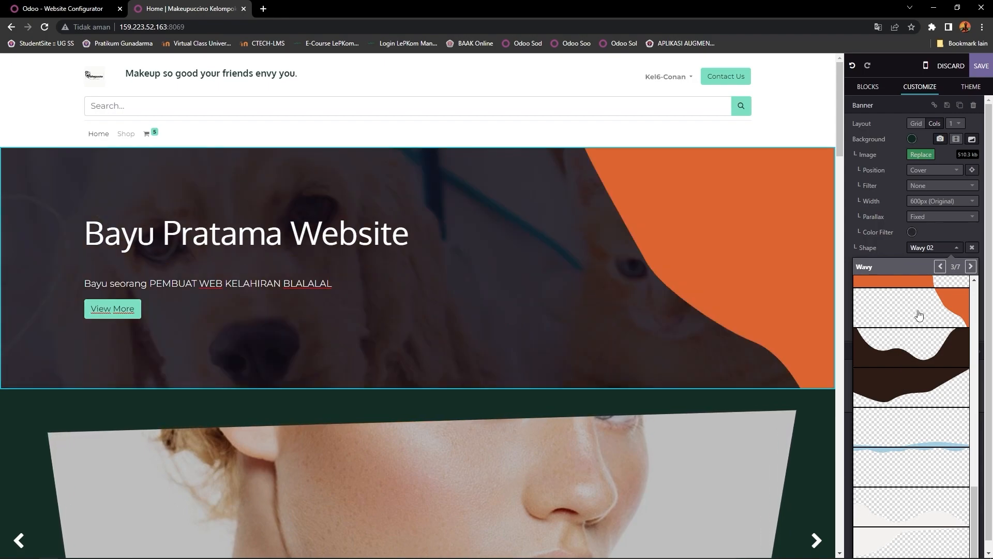
click(913, 359)
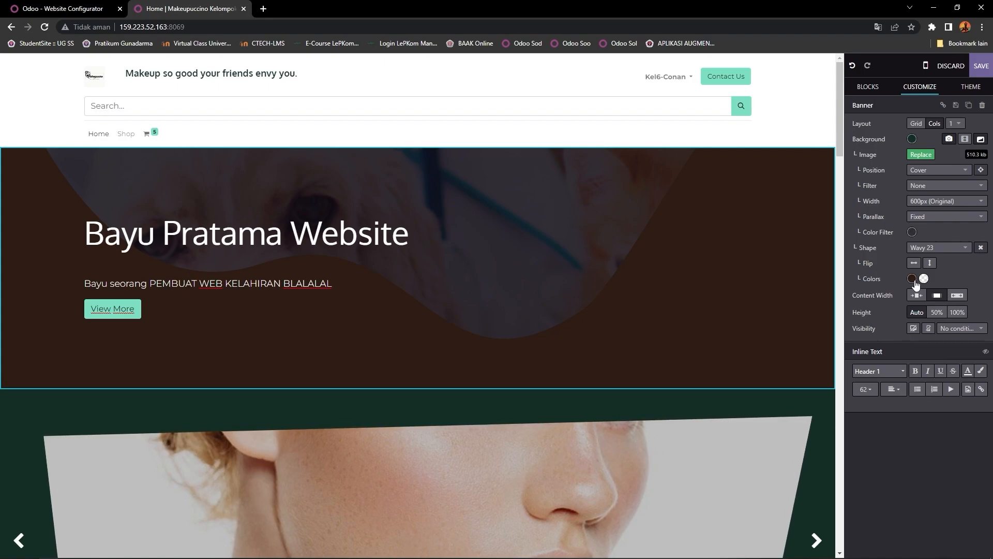
click(914, 281)
click(931, 322)
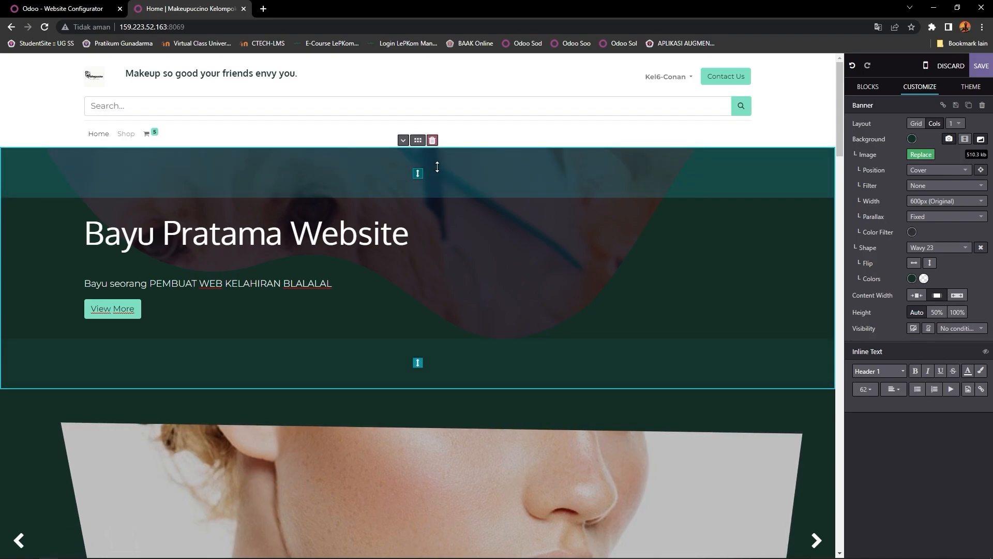
Step: Move the banner block further down the page, then delete the banner section
drag(418, 140, 429, 456)
scroll(429, 455, down, 3)
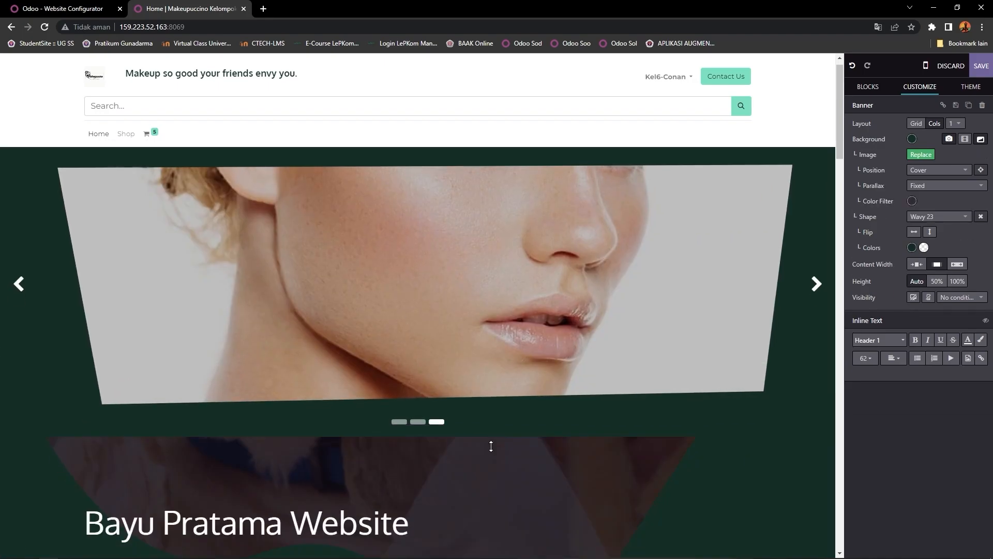
click(438, 291)
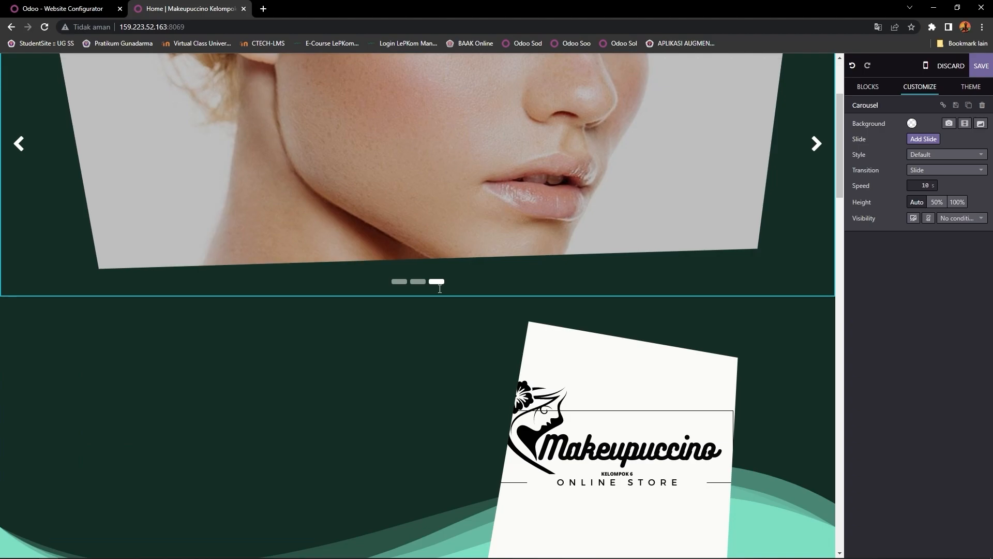
Step: Select the Makeupuccino intro paragraph to show its Text - Image and Column options
scroll(516, 244, down, 3)
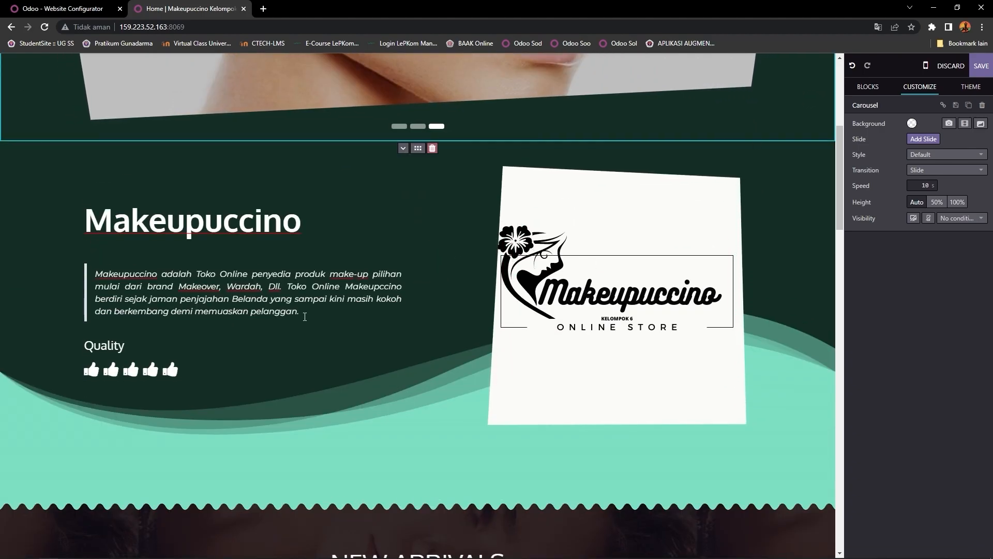
scroll(305, 313, up, 4)
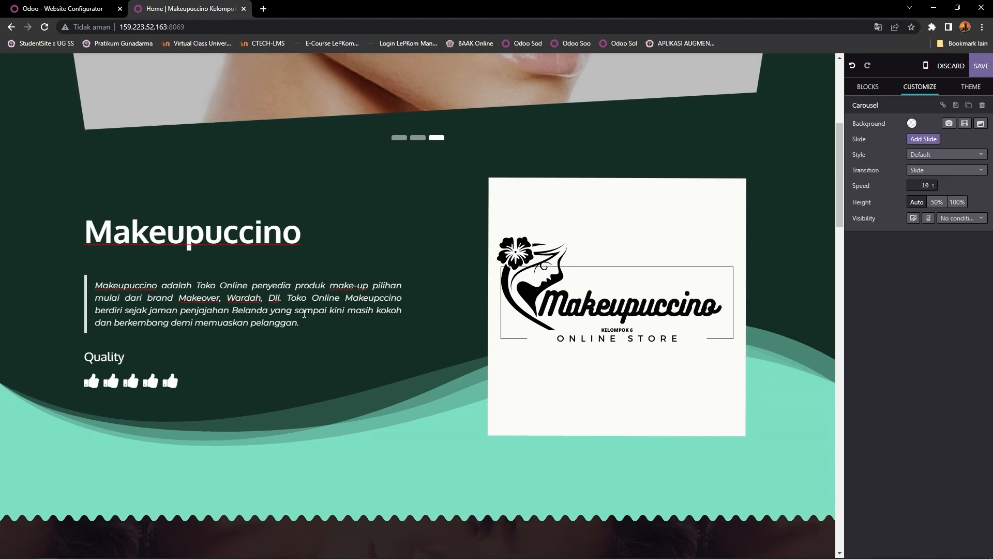
scroll(303, 309, down, 3)
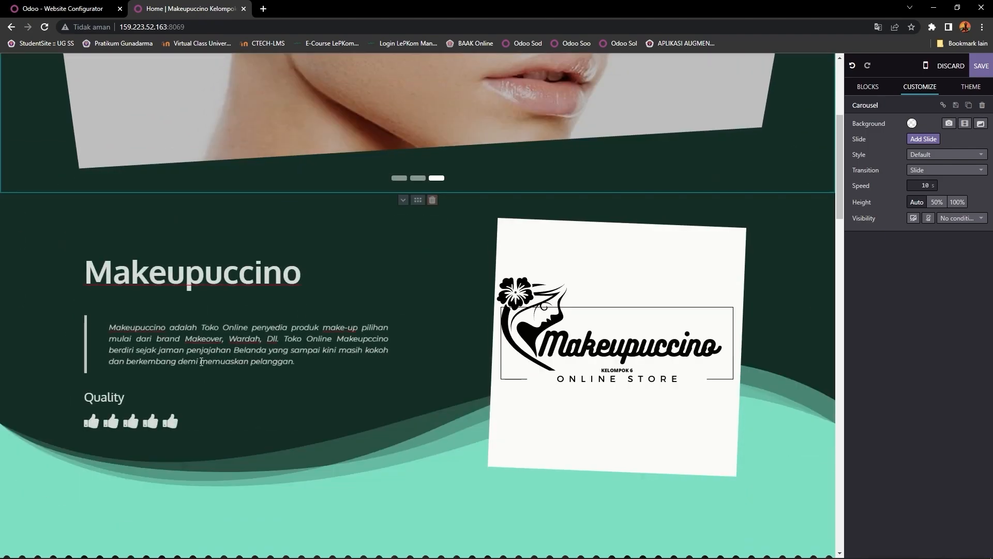
scroll(318, 340, up, 4)
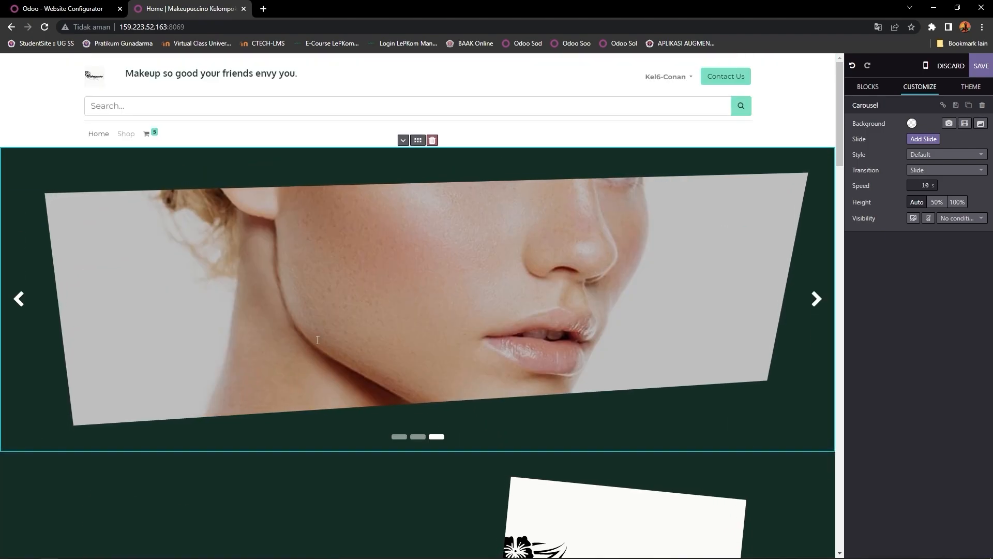
scroll(317, 340, down, 5)
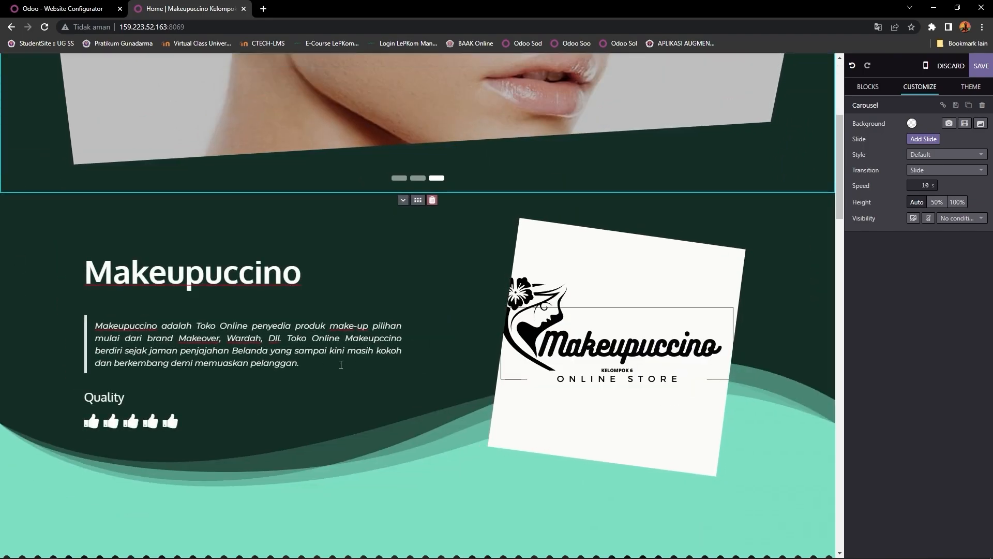
scroll(341, 365, up, 5)
scroll(322, 352, down, 5)
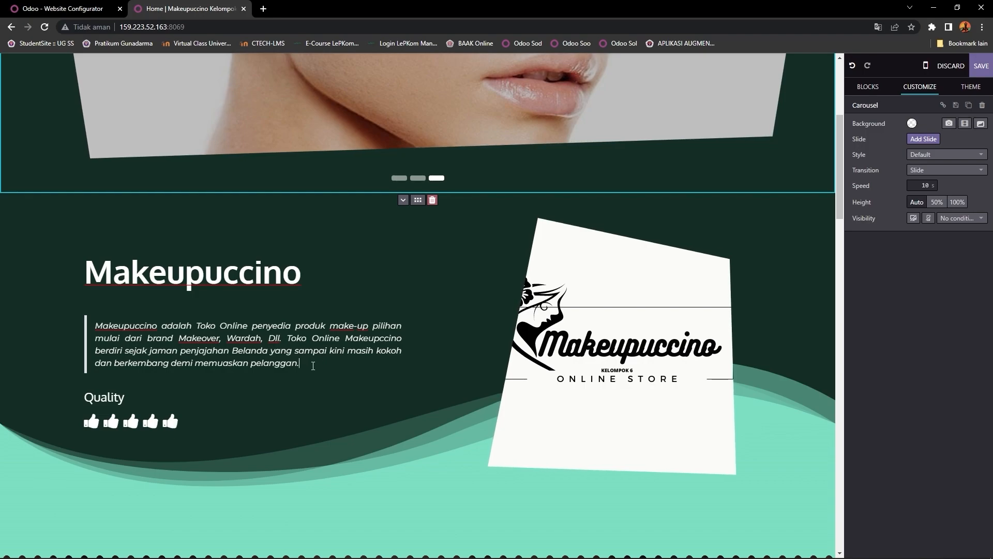
click(313, 365)
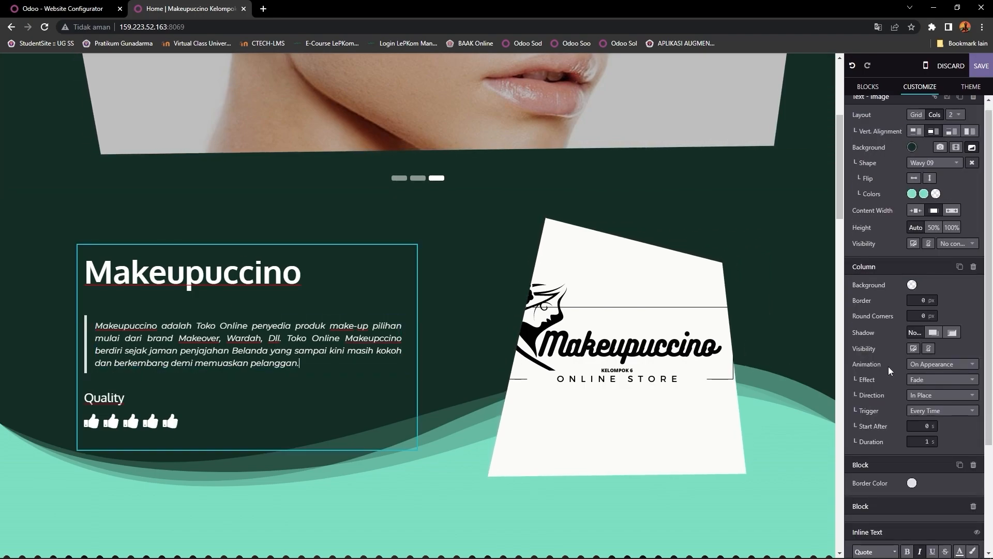
scroll(889, 372, down, 3)
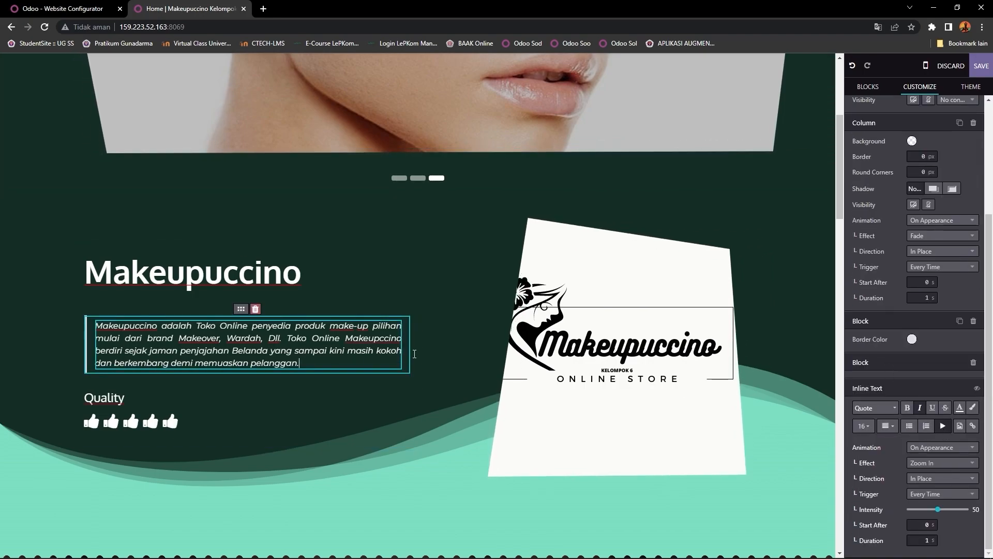
drag(308, 364, 89, 336)
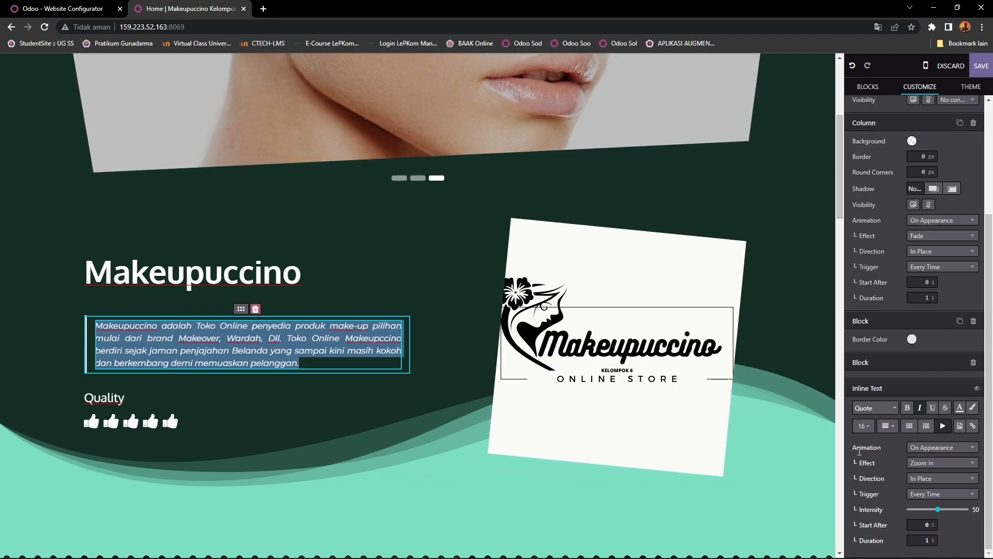
click(943, 448)
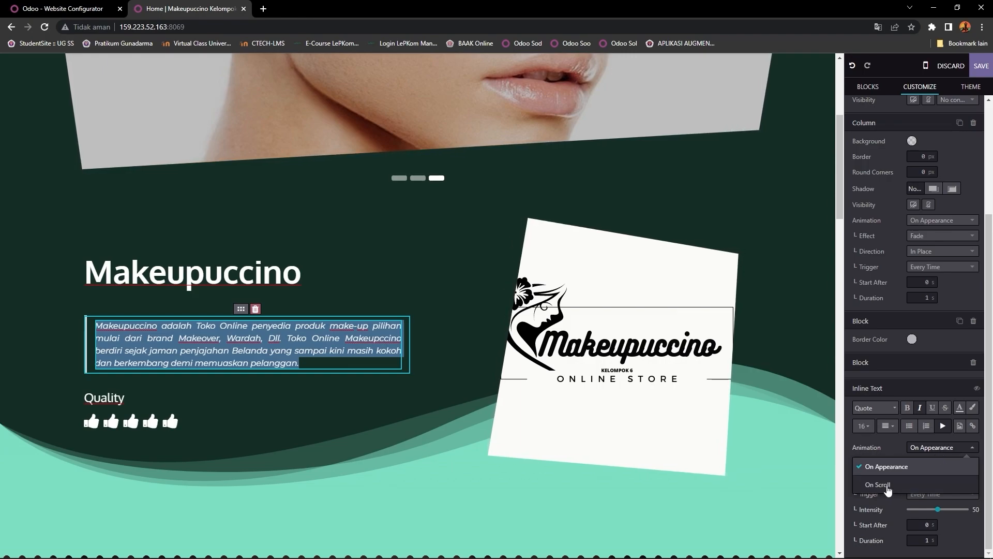
click(868, 463)
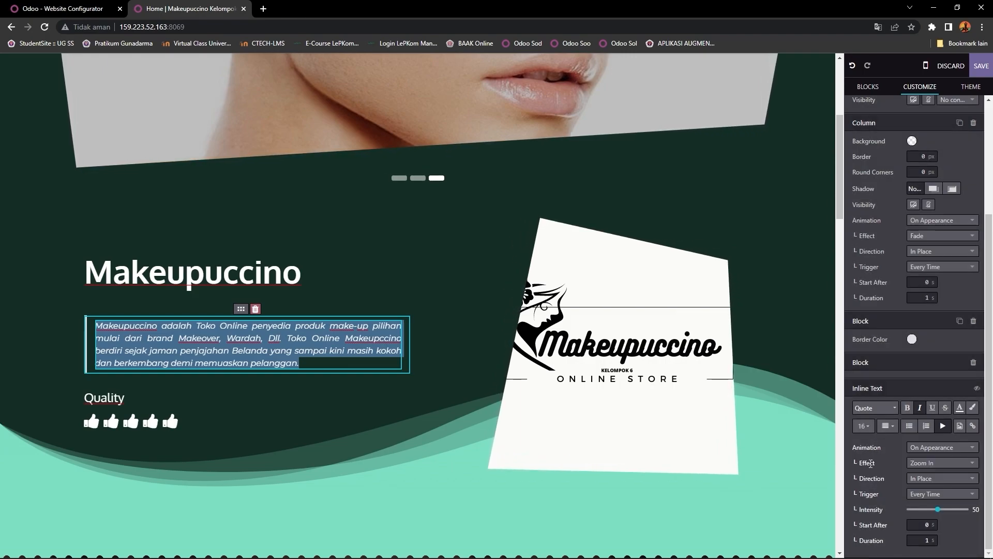
click(871, 463)
scroll(898, 481, down, 3)
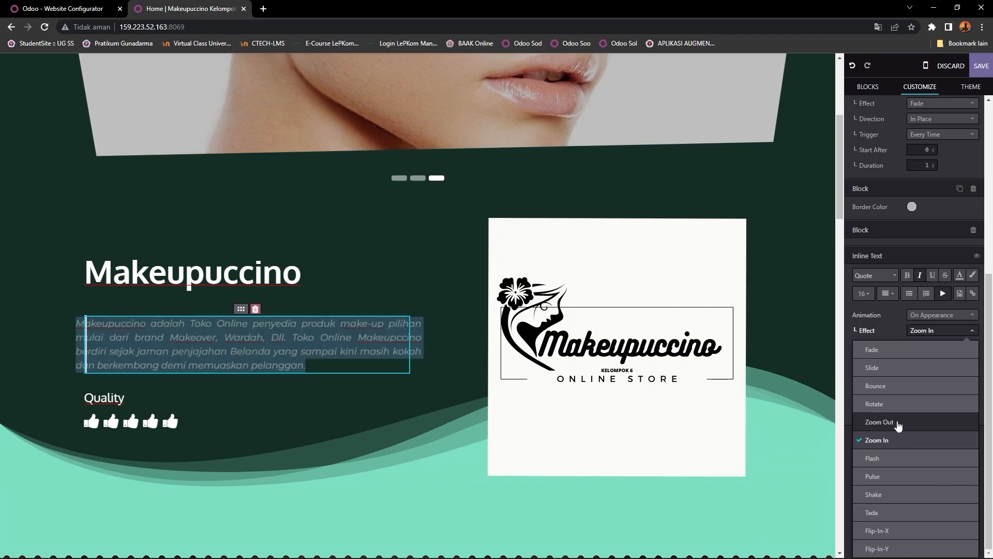
click(860, 331)
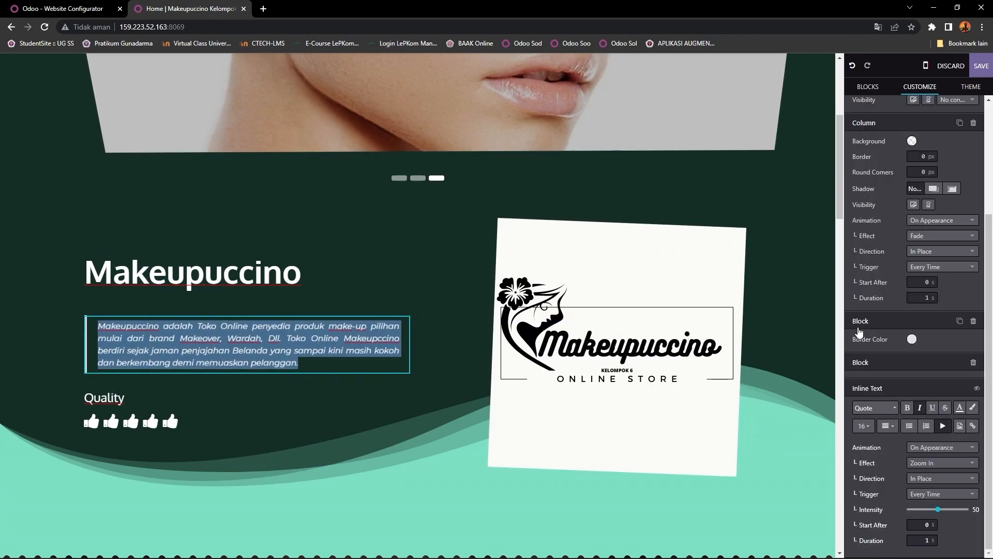
click(929, 481)
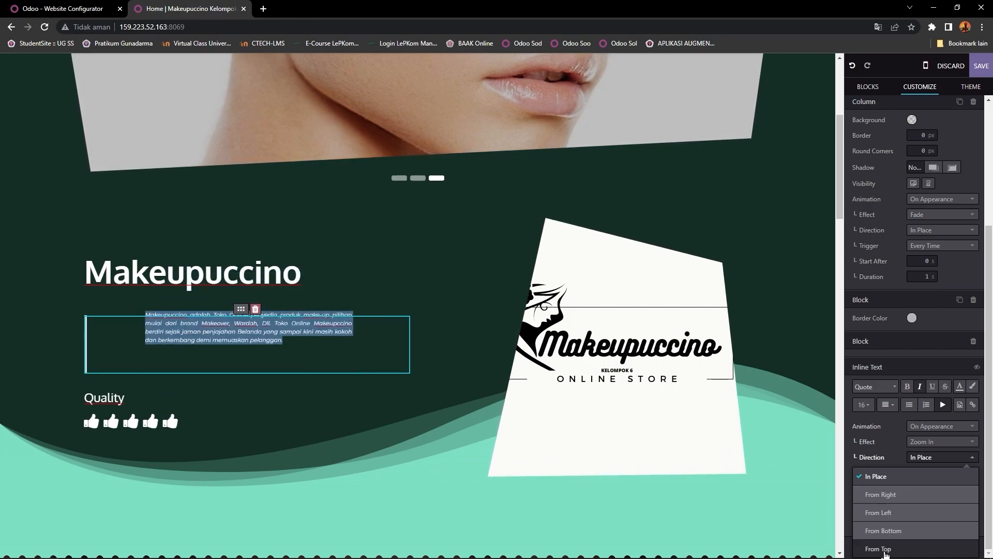
click(871, 443)
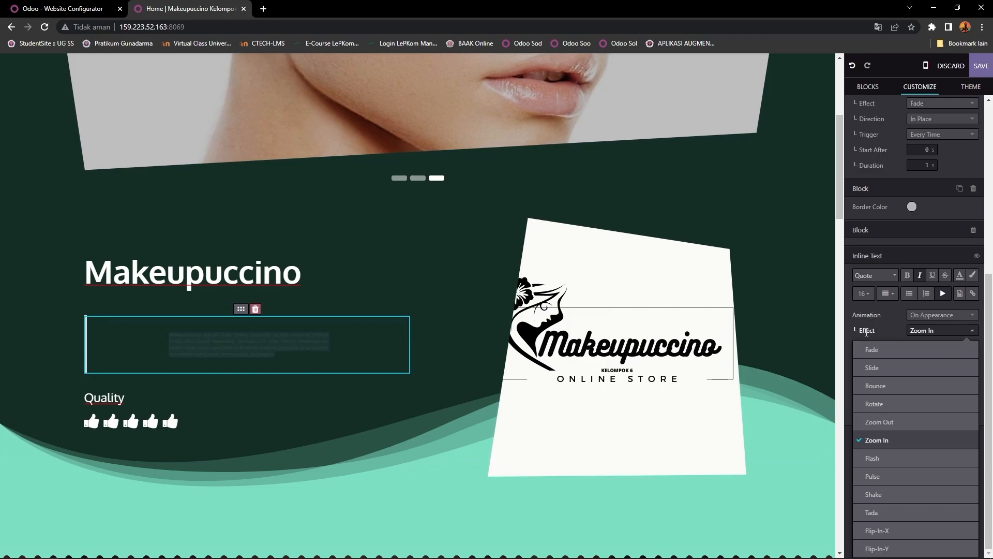
click(866, 333)
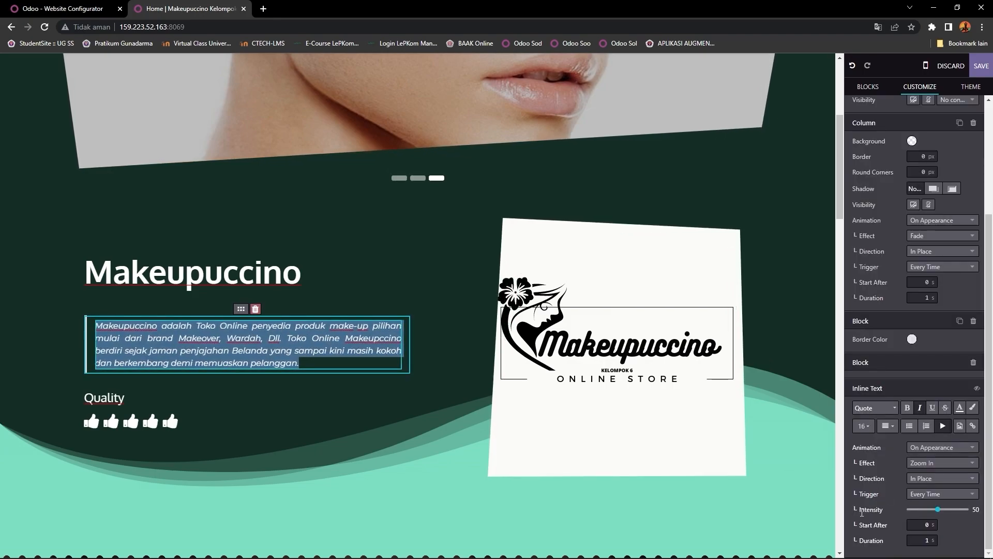
click(922, 495)
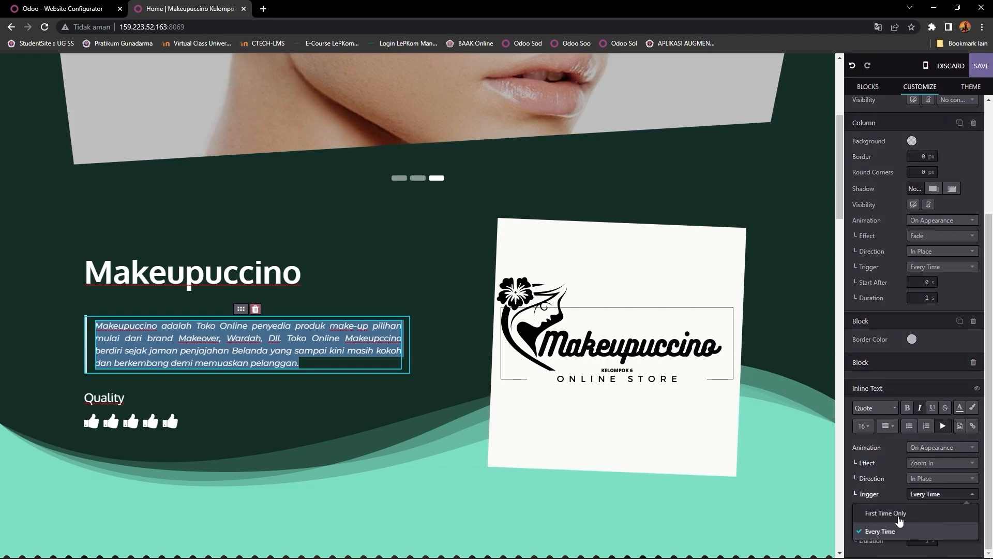
click(882, 479)
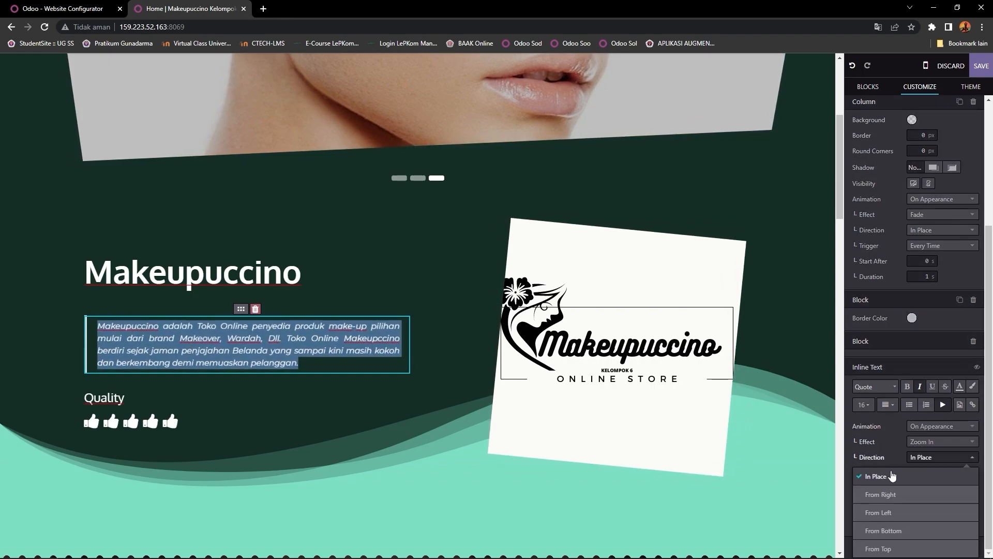
click(872, 440)
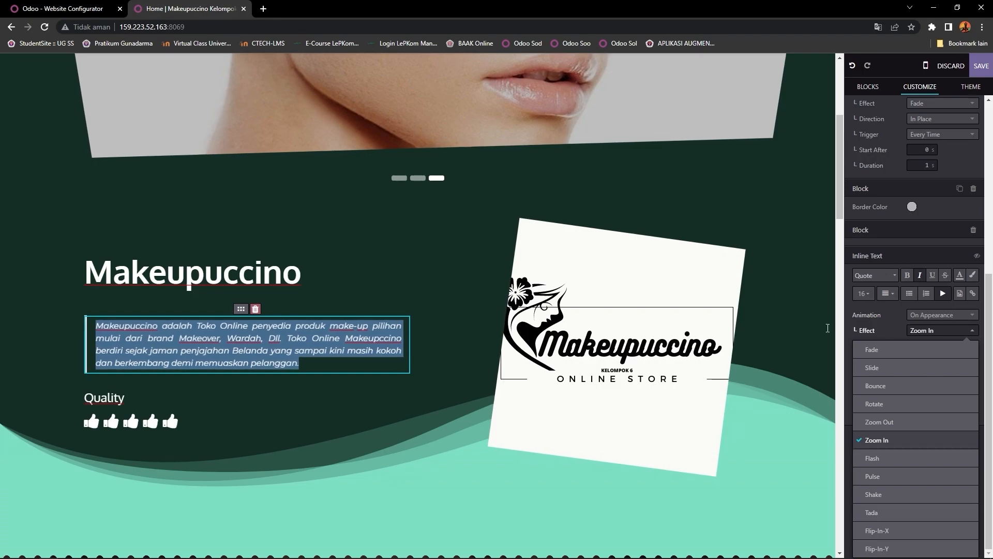
click(867, 334)
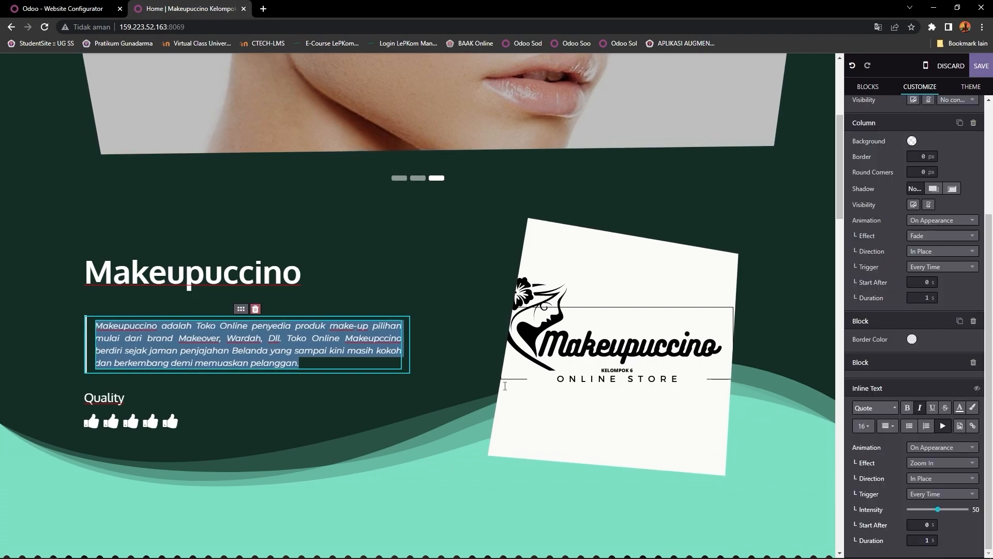
scroll(506, 387, down, 10)
scroll(506, 387, up, 15)
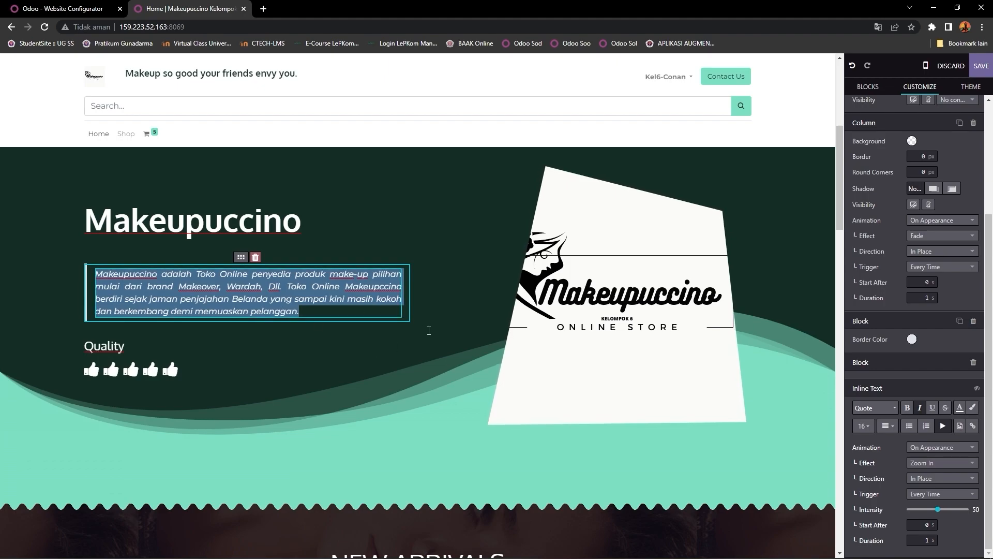
scroll(428, 330, up, 5)
scroll(419, 328, down, 5)
scroll(412, 327, up, 5)
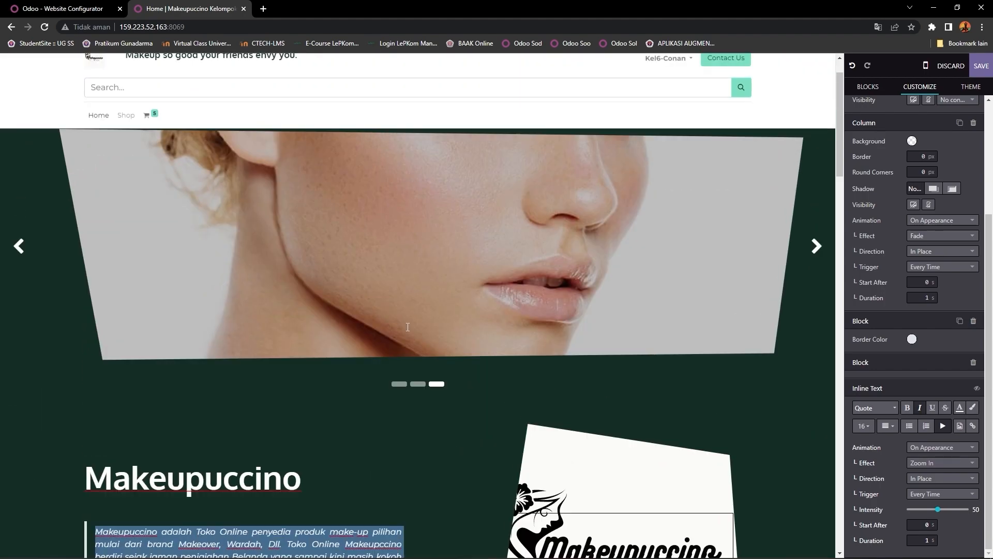
scroll(407, 326, down, 5)
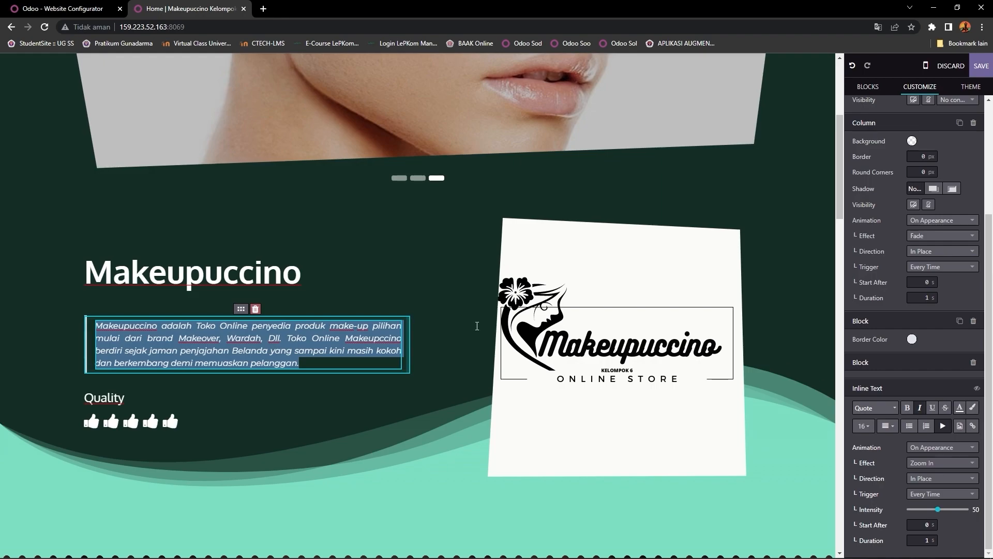
scroll(477, 326, down, 4)
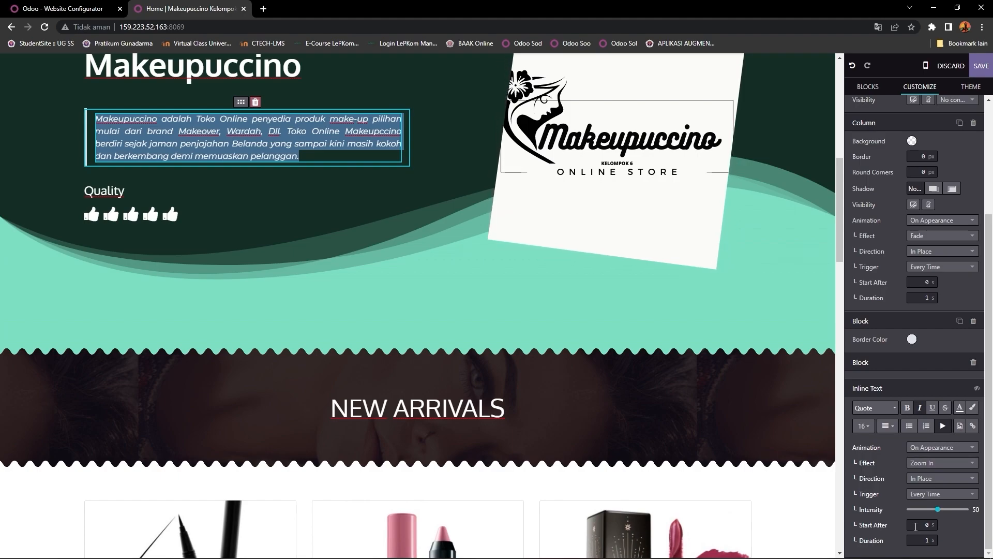
Step: Drag a Dynamic Snippet block from the building blocks onto the homepage
scroll(706, 445, down, 5)
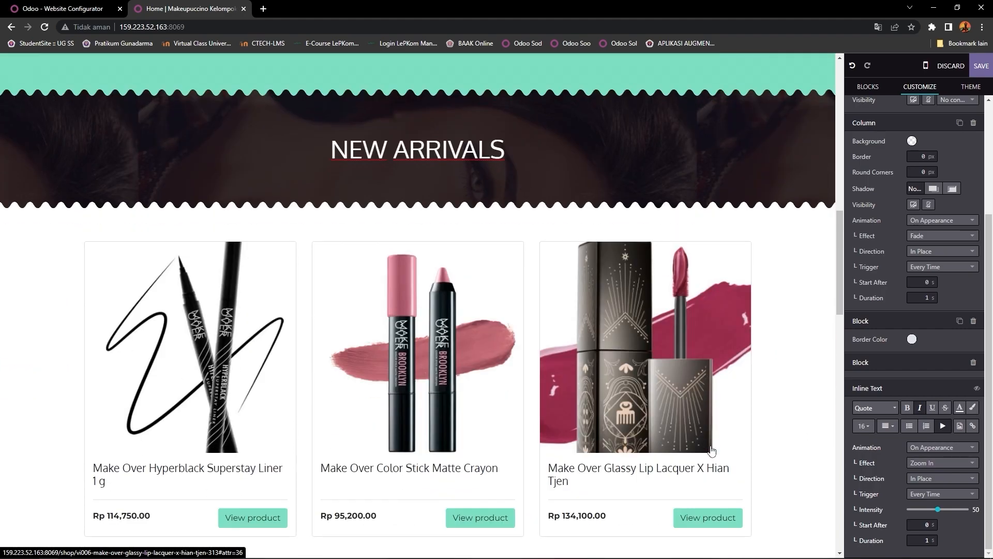
scroll(708, 440, up, 5)
scroll(708, 440, down, 5)
scroll(644, 414, down, 3)
scroll(545, 377, up, 2)
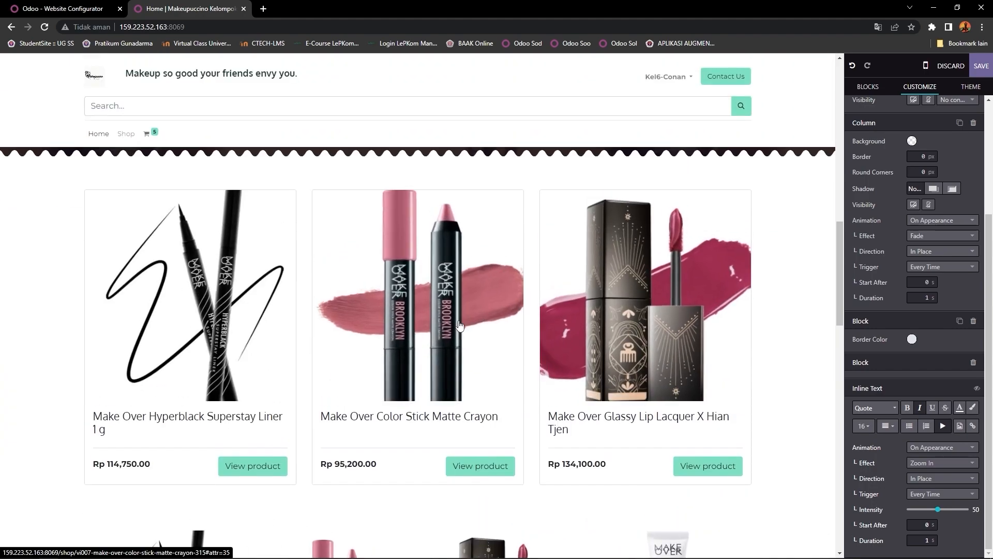
click(868, 87)
scroll(908, 387, down, 5)
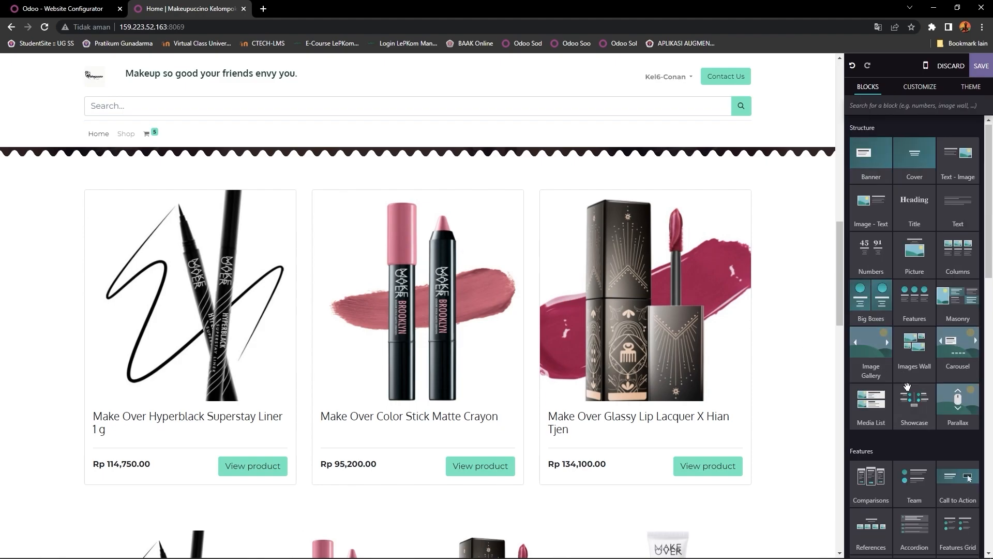
scroll(907, 386, down, 4)
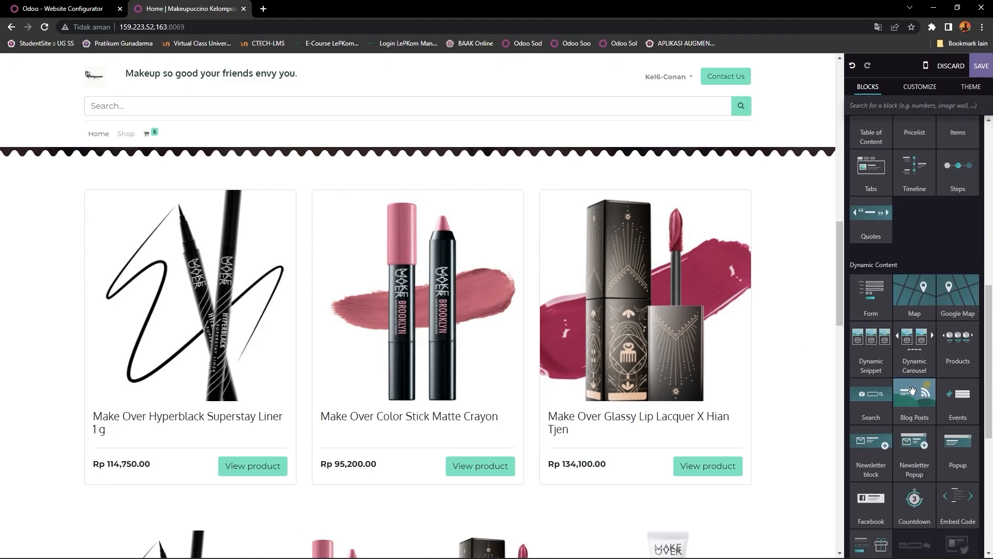
drag(871, 343, 448, 129)
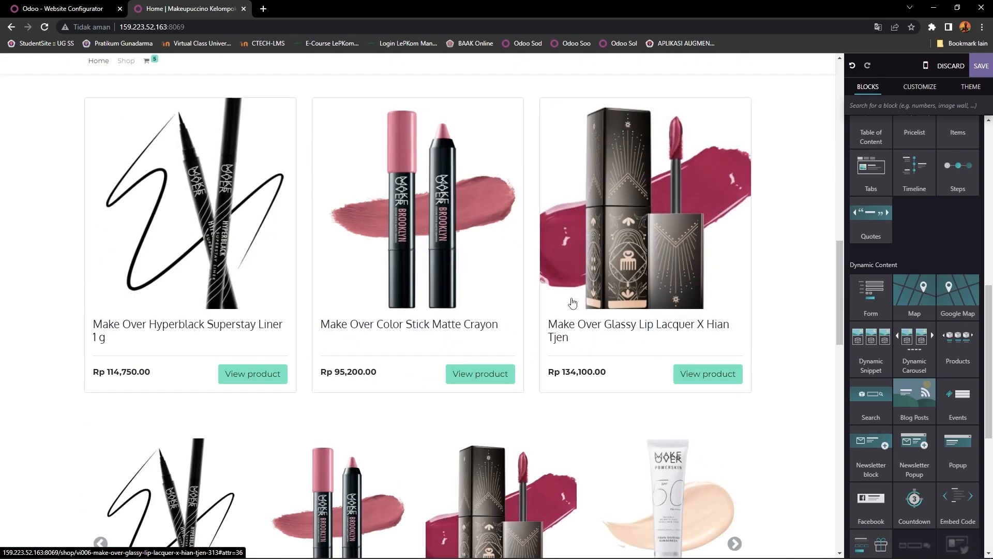
Step: Select the new product snippet and open its Filter choices
scroll(573, 303, up, 7)
scroll(573, 303, down, 14)
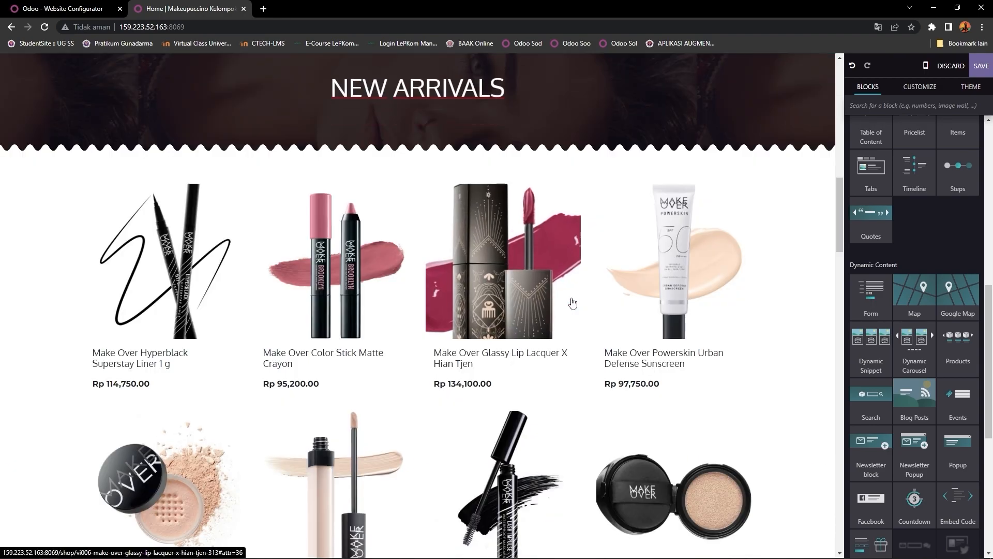
scroll(573, 303, down, 8)
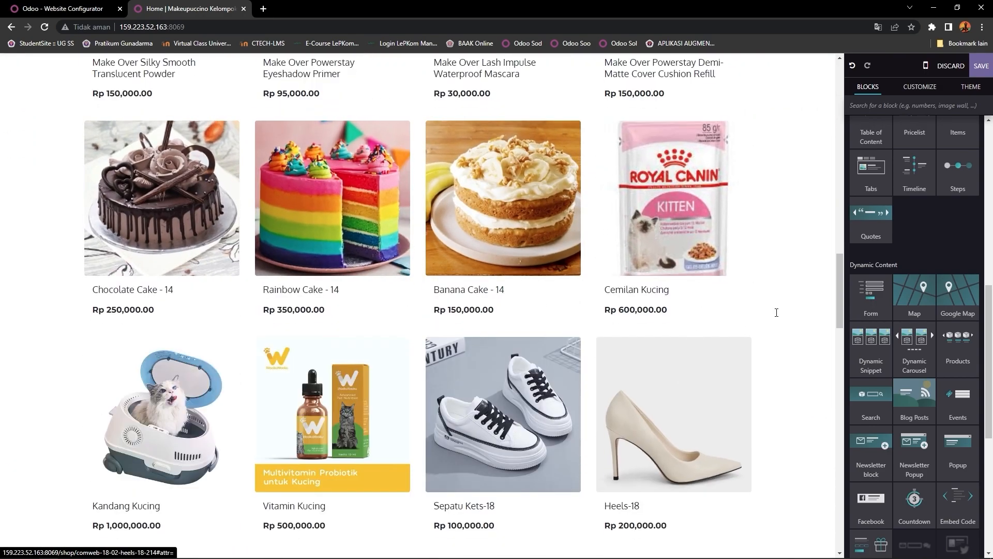
click(761, 226)
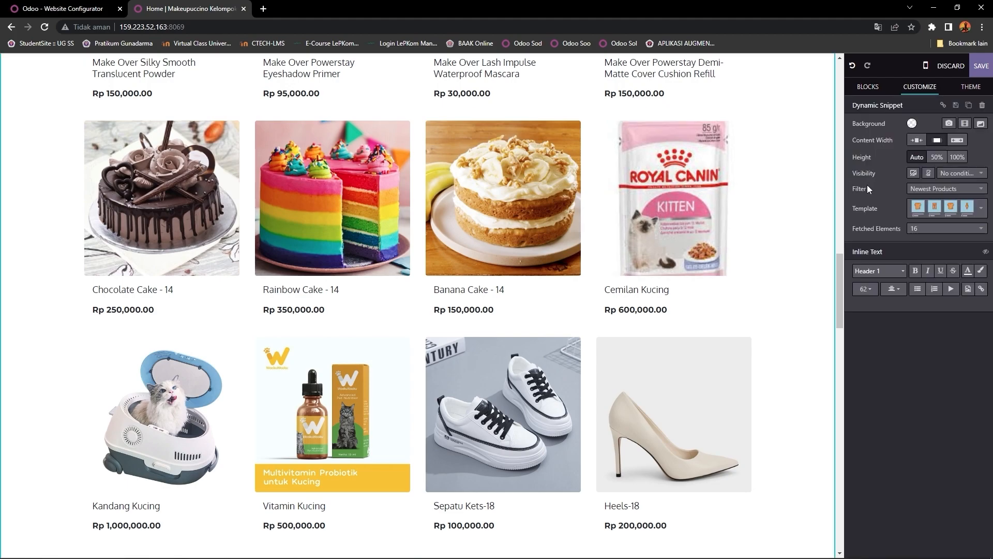
click(945, 188)
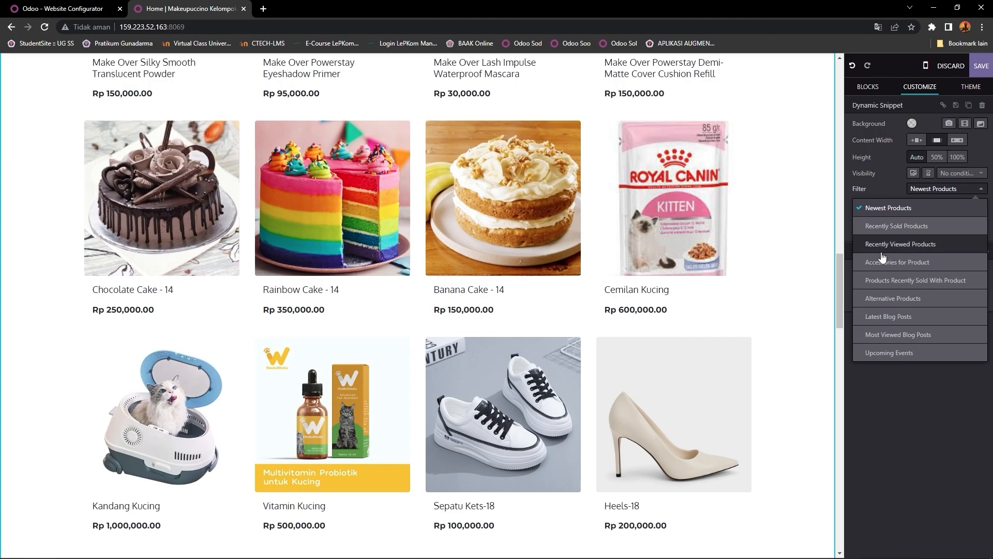
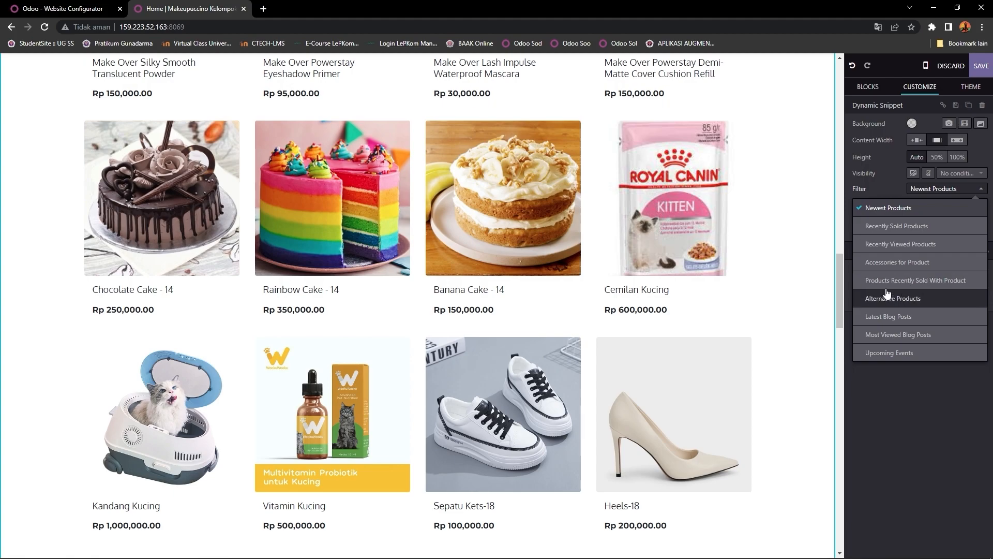
Step: Keep Newest Products as the dynamic snippet's filter
click(923, 380)
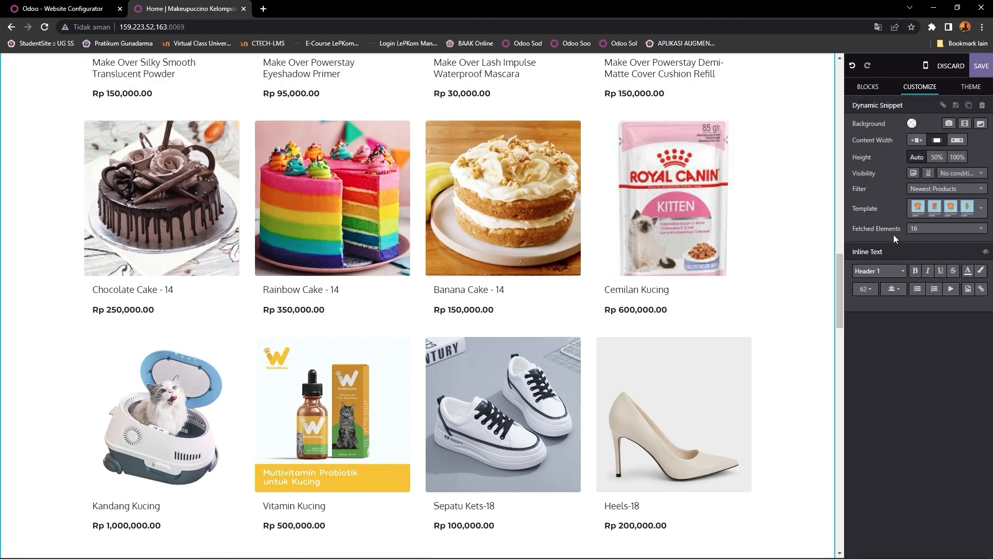
scroll(465, 265, up, 2)
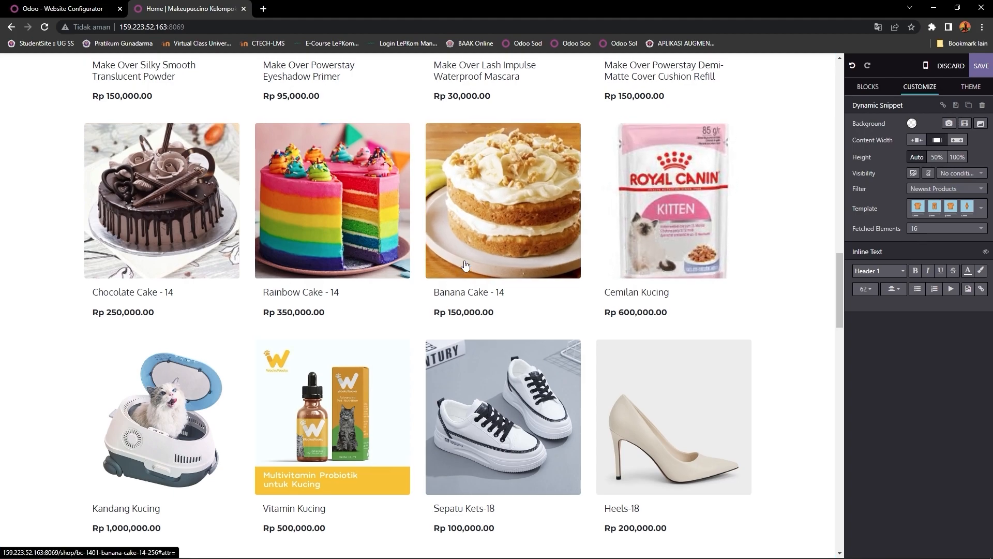
scroll(470, 258, down, 6)
scroll(470, 257, down, 4)
scroll(469, 261, up, 10)
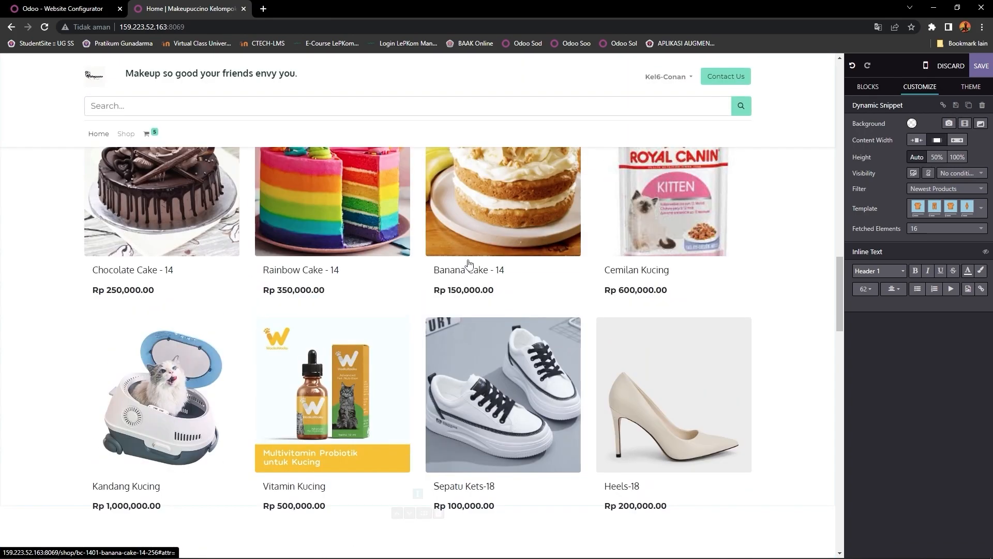
scroll(468, 264, down, 1)
scroll(470, 262, up, 2)
scroll(470, 263, down, 2)
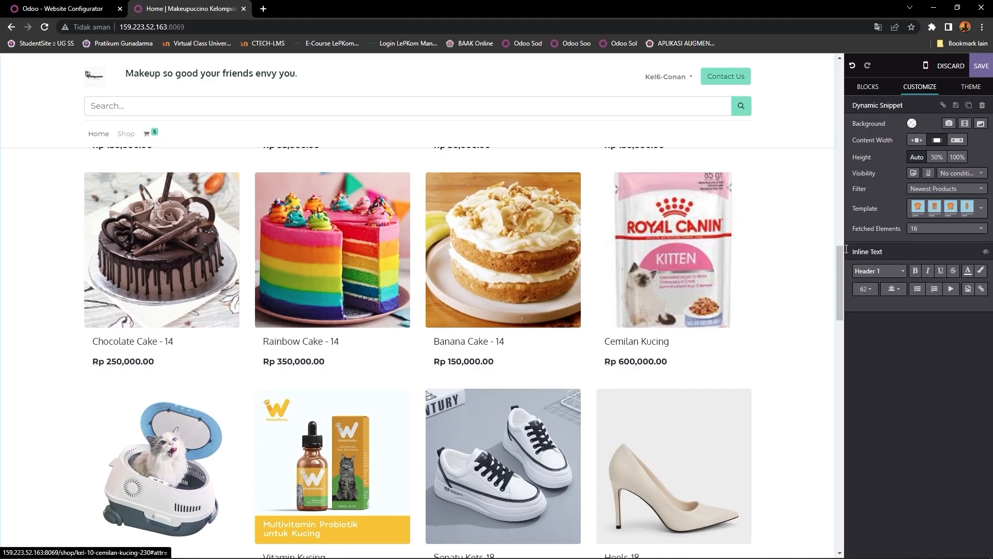
Step: Lower Fetched Elements from 16 to 2 so two large products show per slide
click(937, 230)
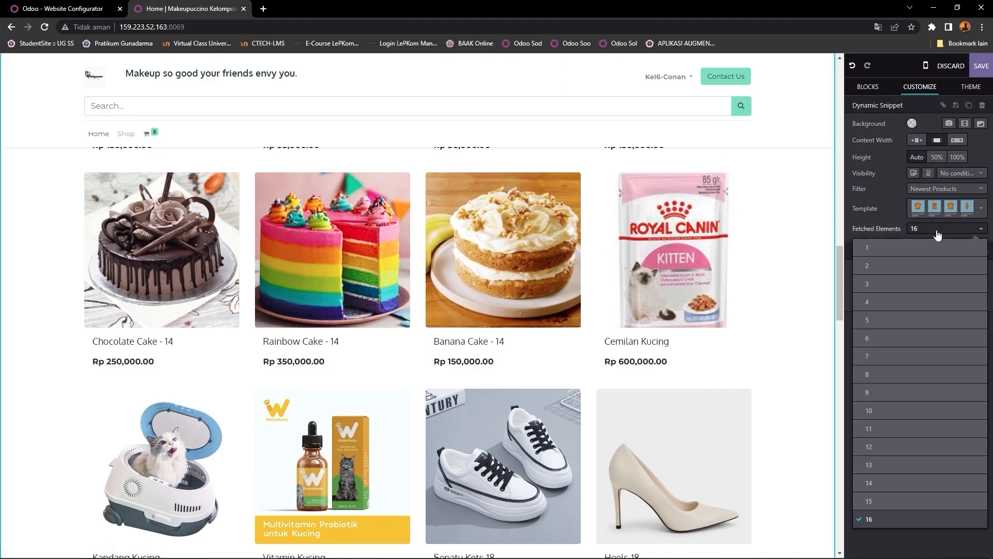
click(877, 266)
scroll(561, 289, down, 6)
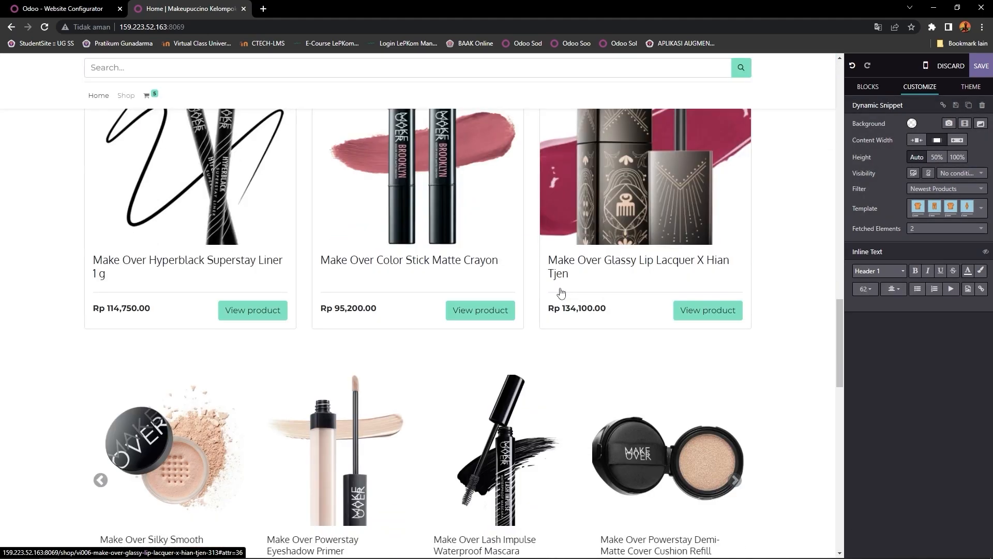
scroll(560, 293, up, 5)
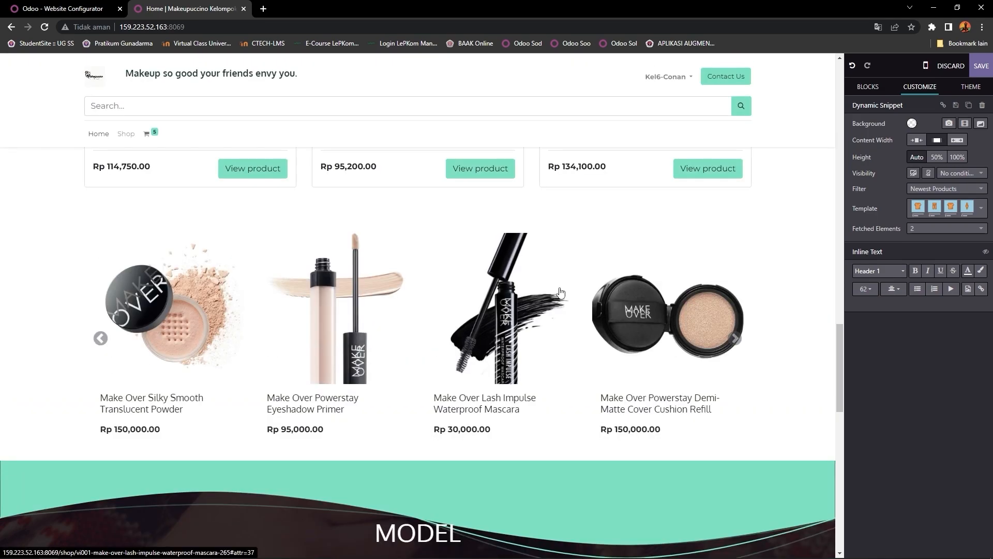
scroll(560, 292, up, 8)
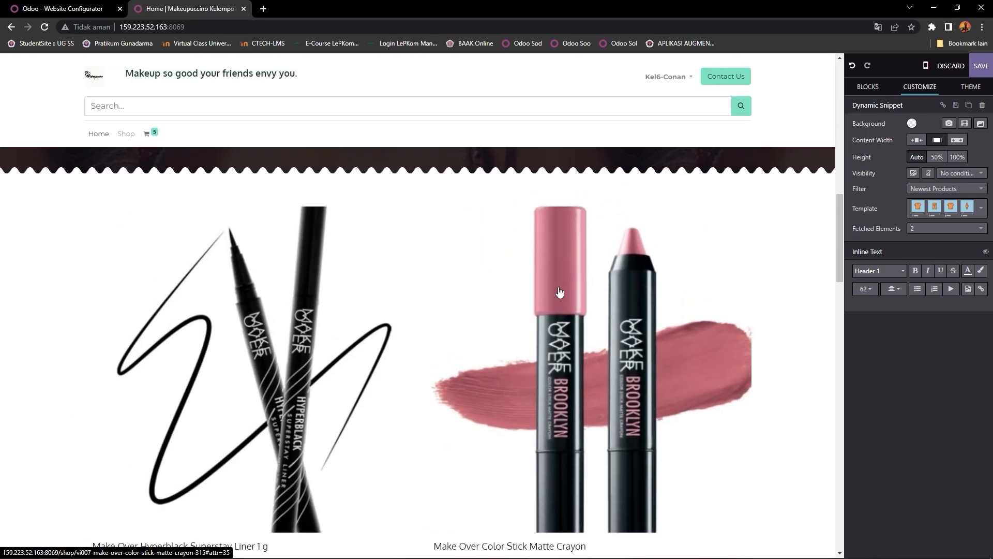
scroll(559, 286, down, 8)
scroll(372, 270, up, 3)
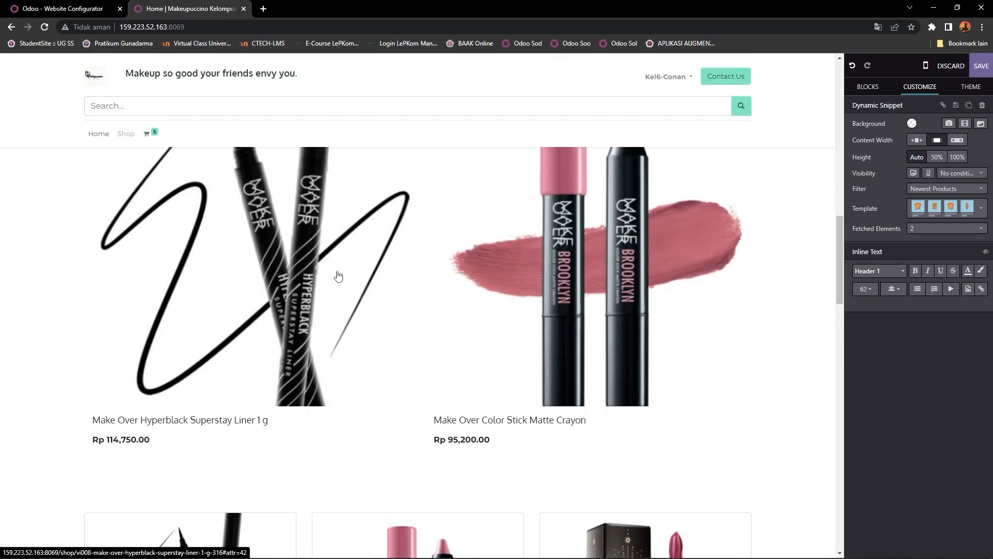
scroll(528, 290, up, 1)
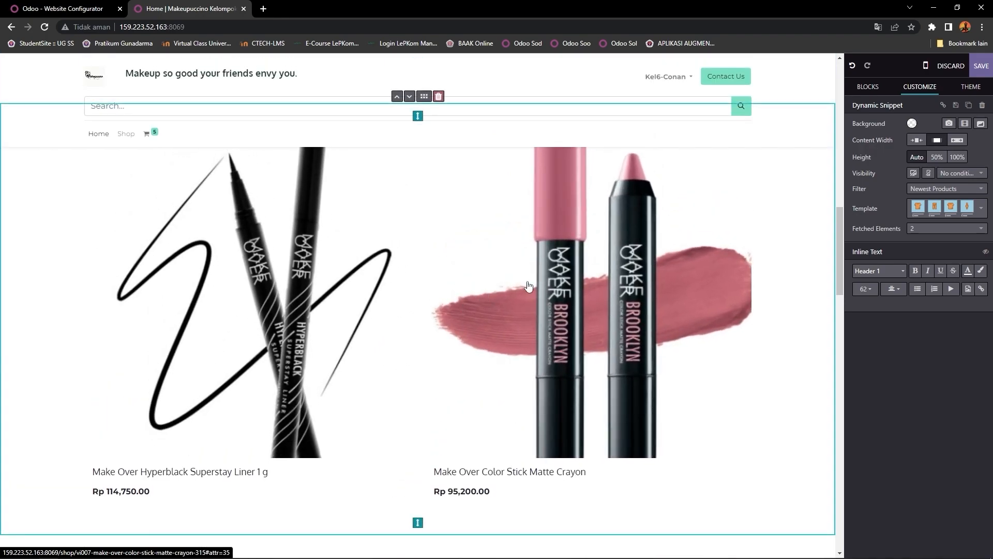
scroll(465, 264, up, 2)
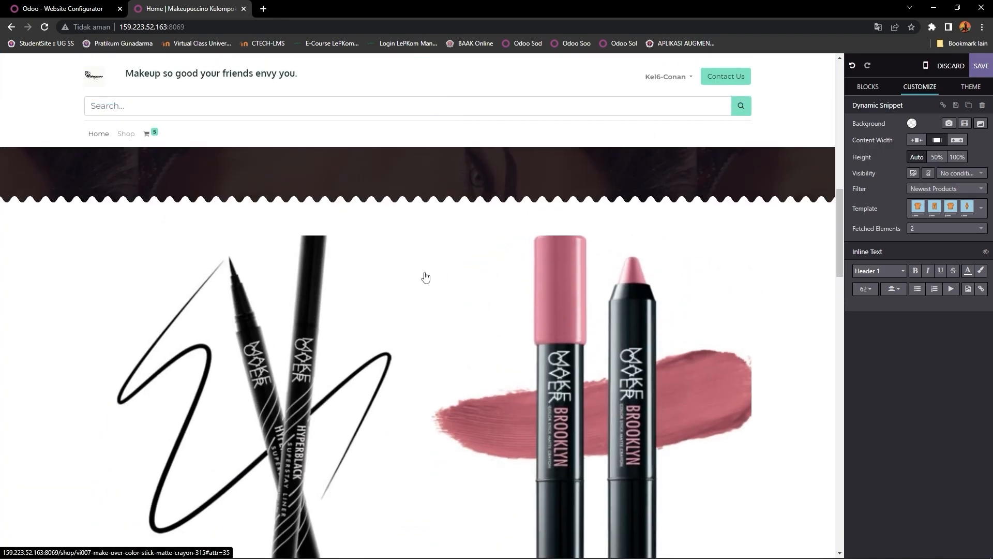
Step: Select the NEW ARRIVALS section and drag a Dynamic Carousel block onto the homepage
click(436, 236)
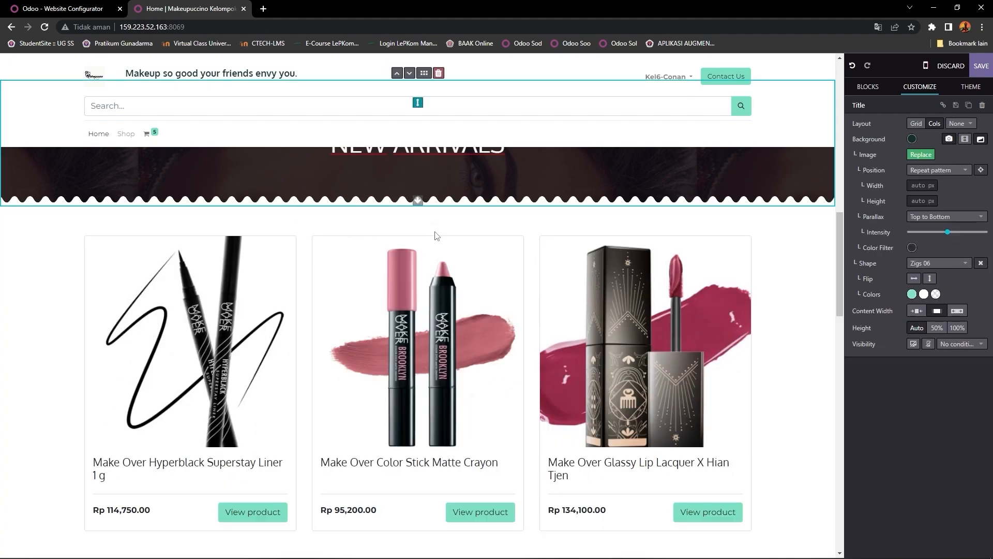
scroll(440, 235, down, 7)
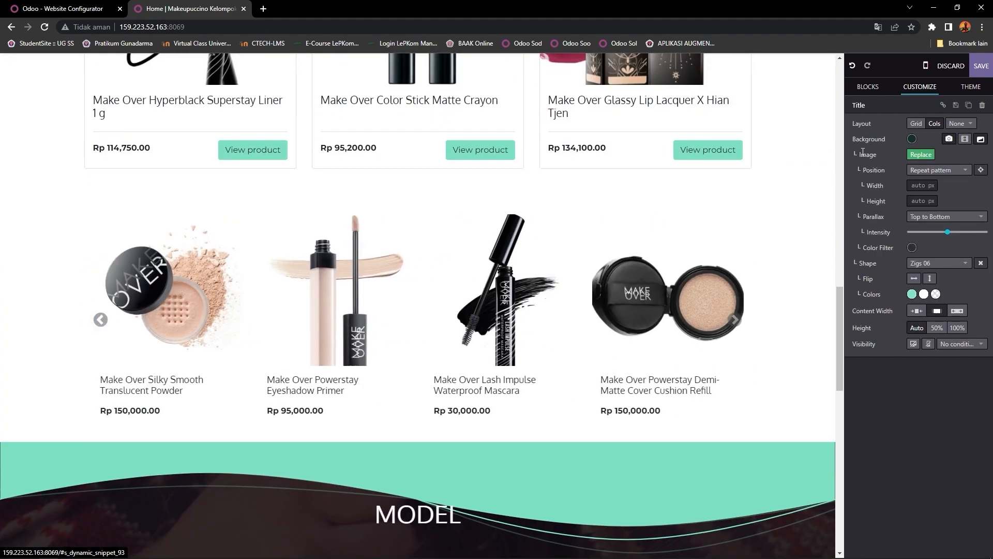
click(868, 90)
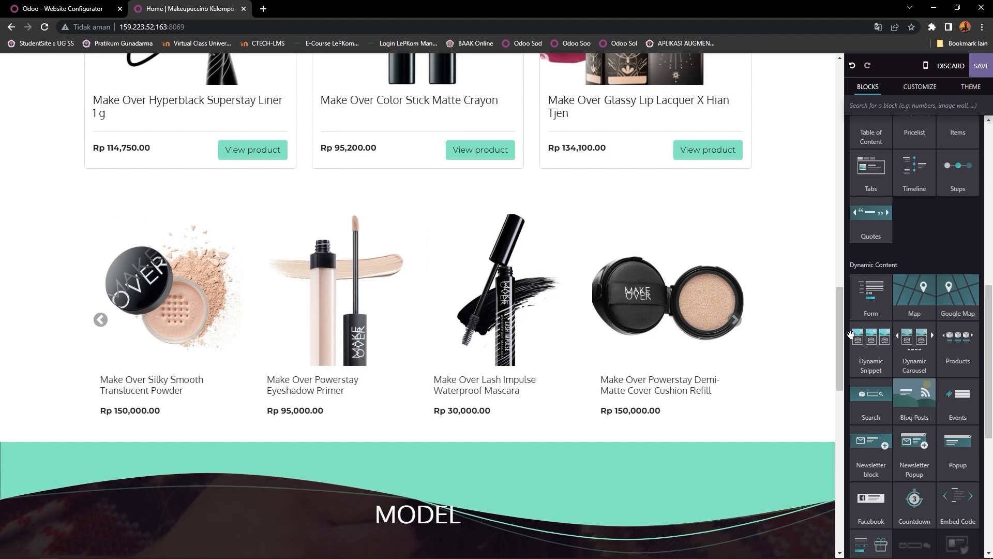
scroll(879, 337, down, 1)
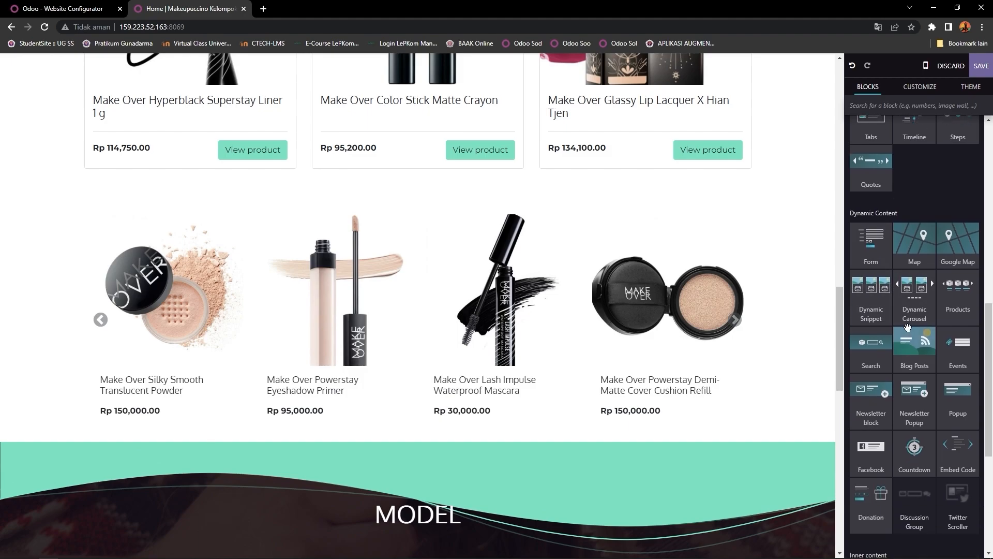
drag(919, 301, 824, 273)
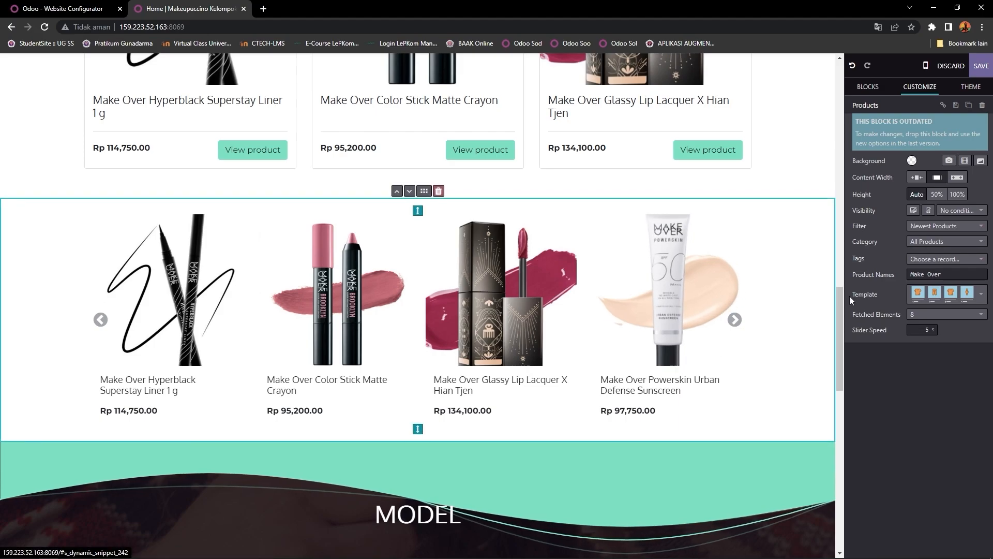
Step: Select the Make Over carousel and keep All Products as its category, with no tag
scroll(829, 309, down, 3)
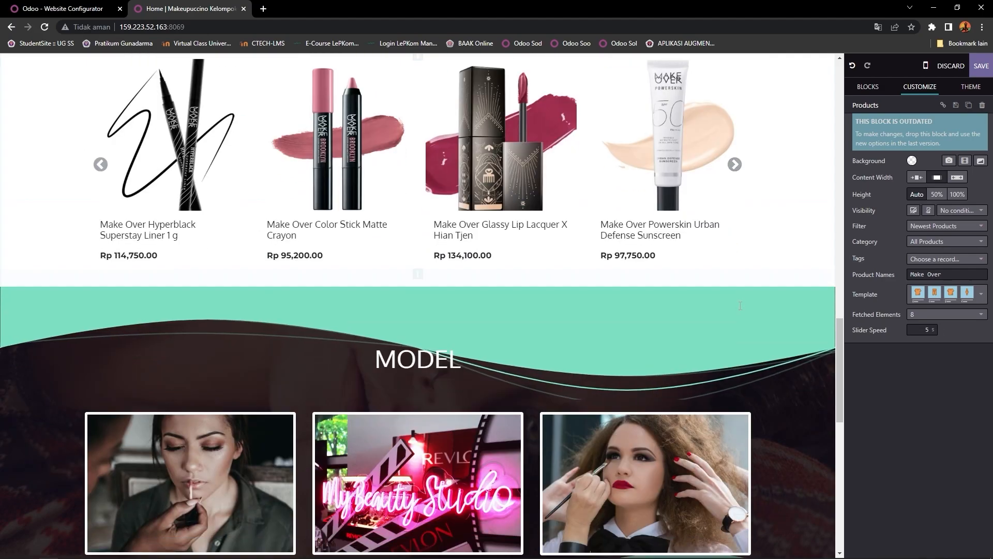
scroll(829, 309, up, 3)
scroll(703, 305, down, 2)
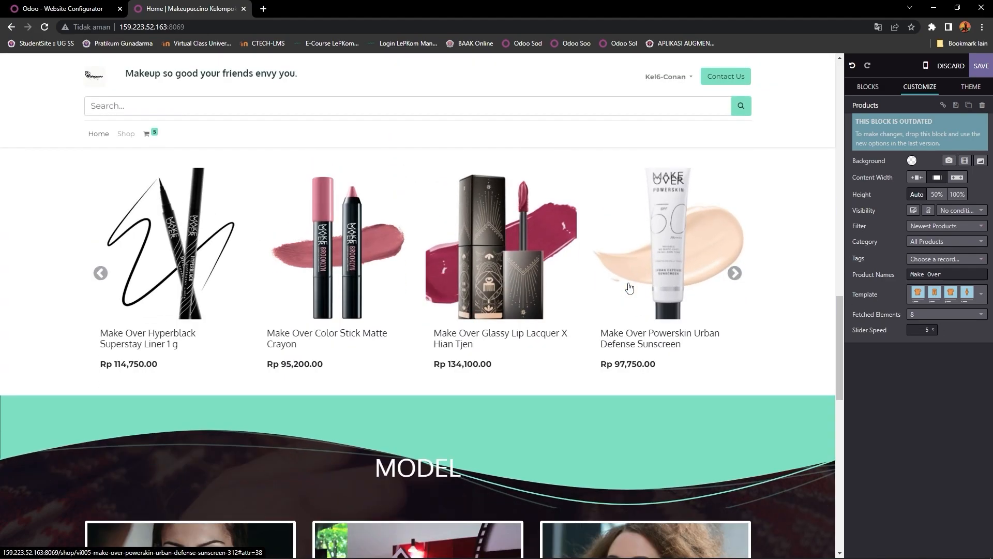
scroll(708, 295, up, 2)
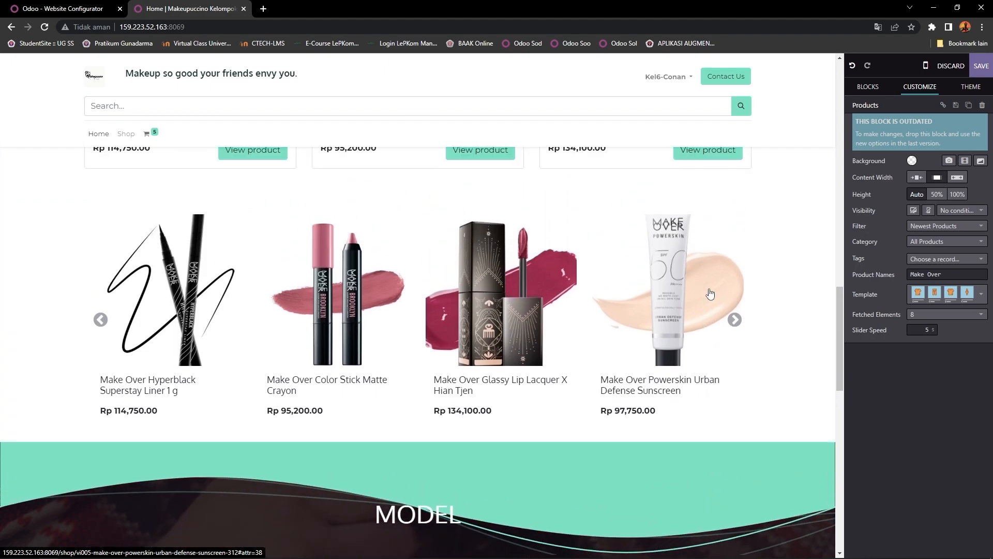
click(733, 323)
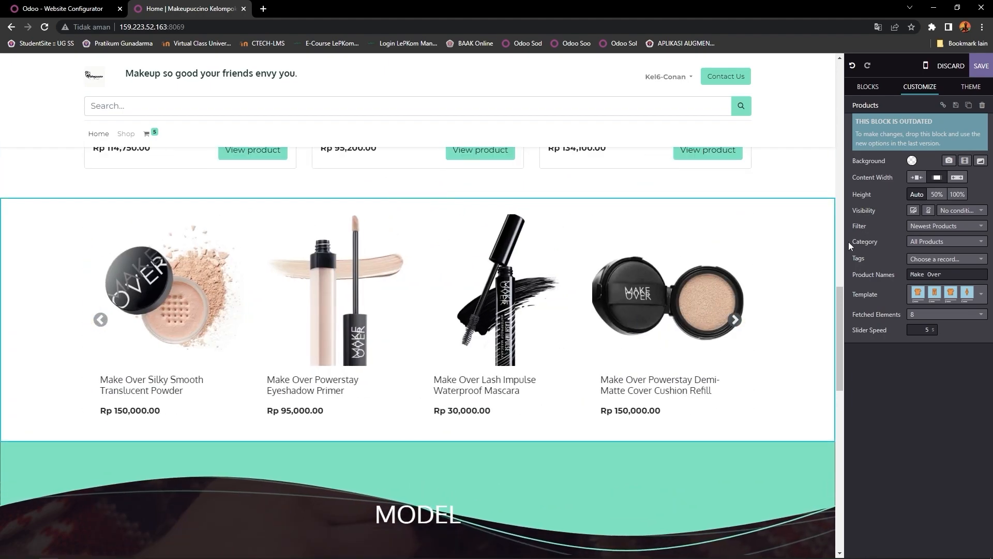
drag(848, 241, 878, 240)
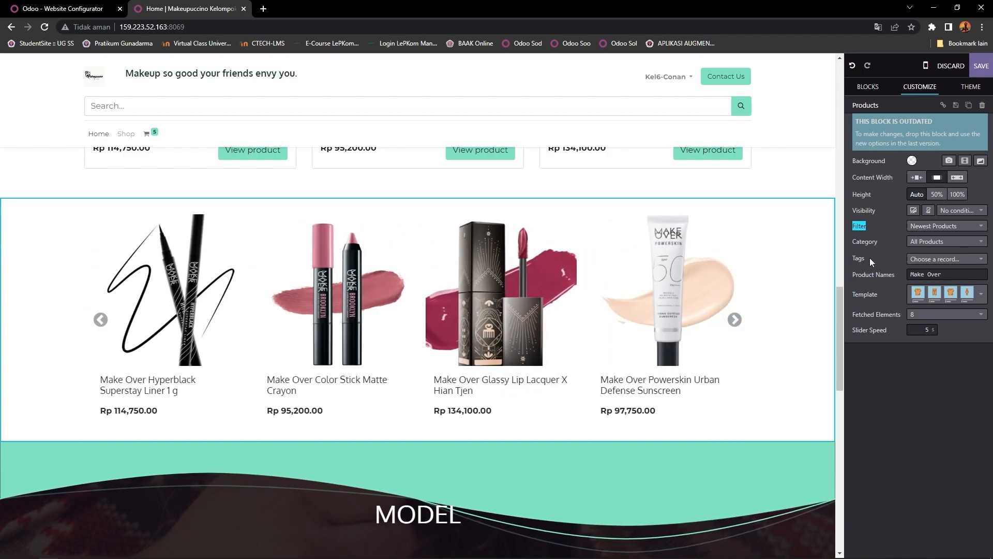
click(923, 265)
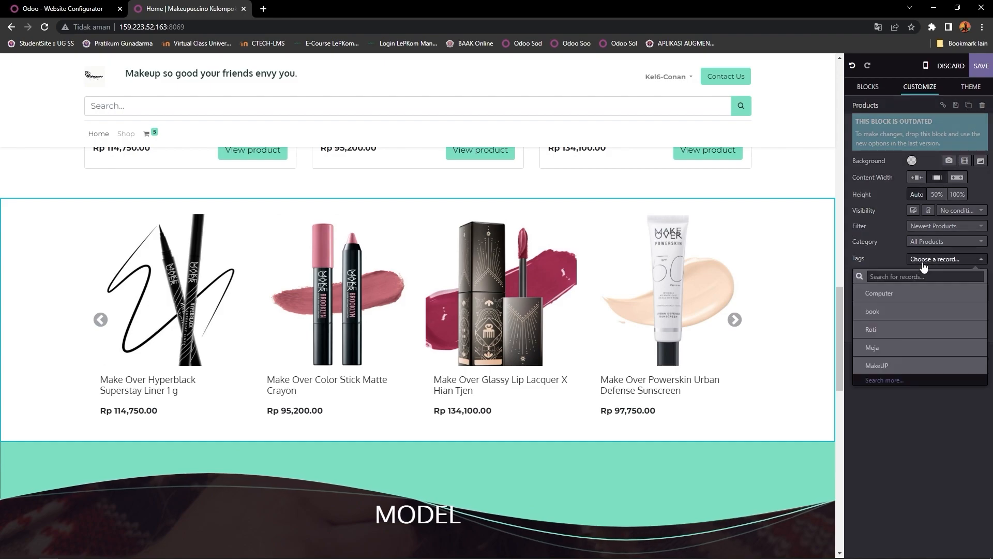
click(856, 251)
click(855, 256)
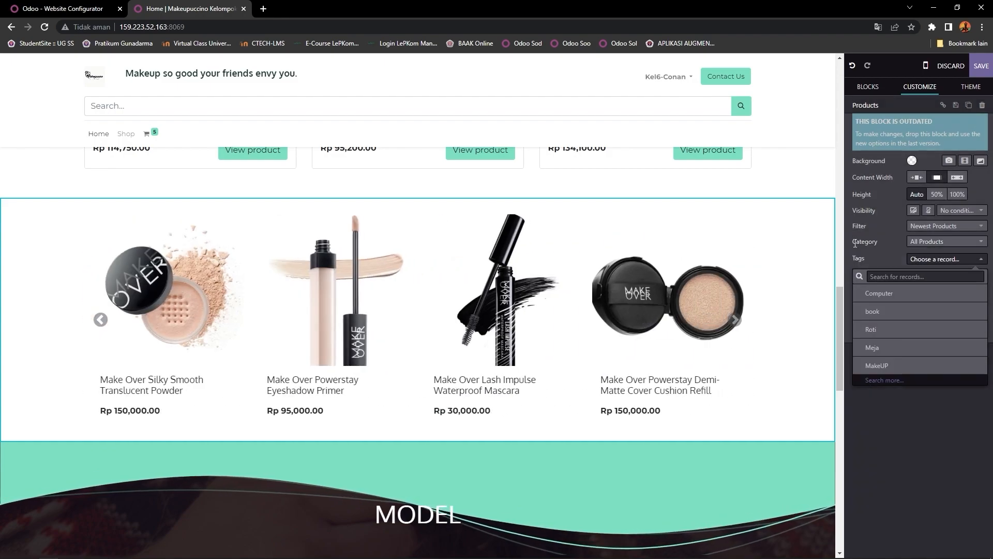
click(861, 260)
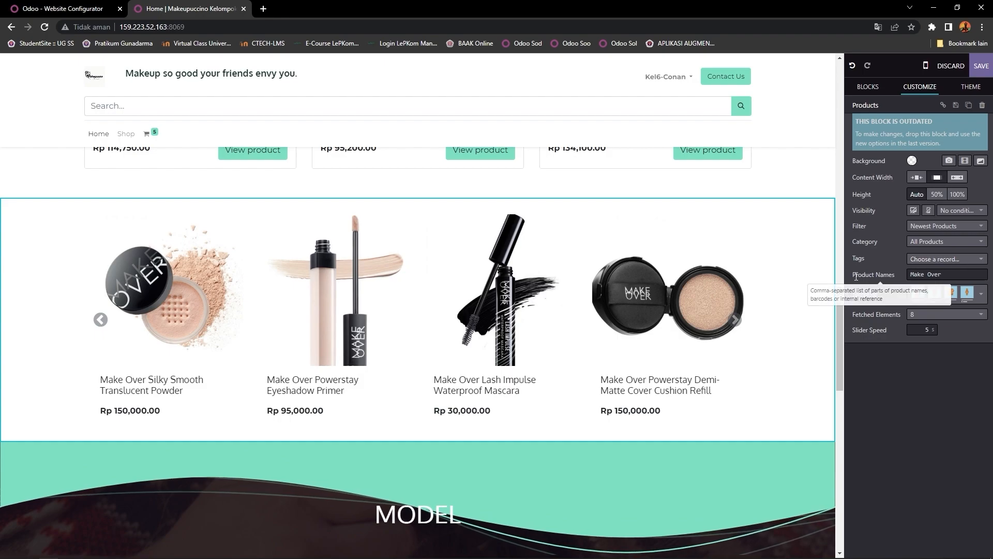
drag(852, 277, 897, 277)
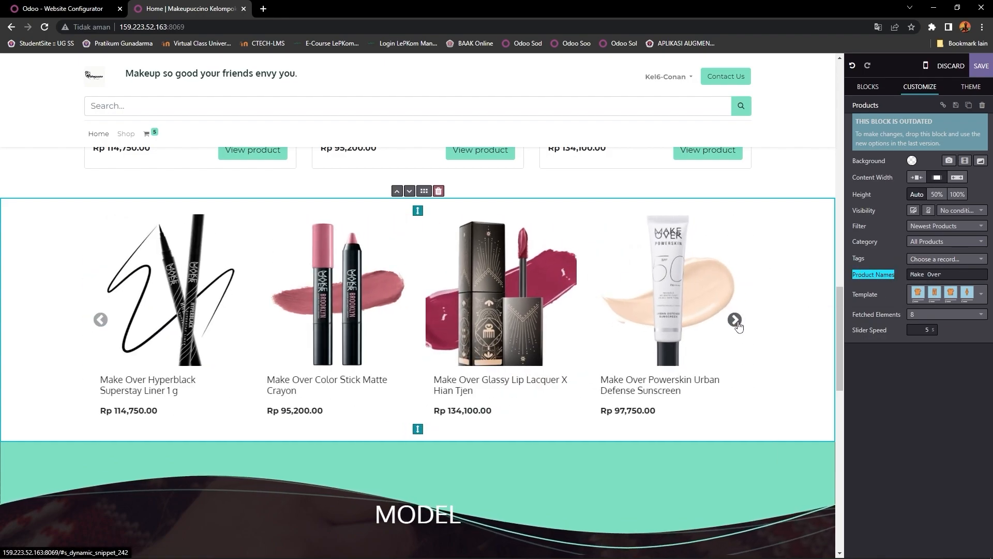
Step: Page through the carousel's products and check its layout without changing it
click(735, 320)
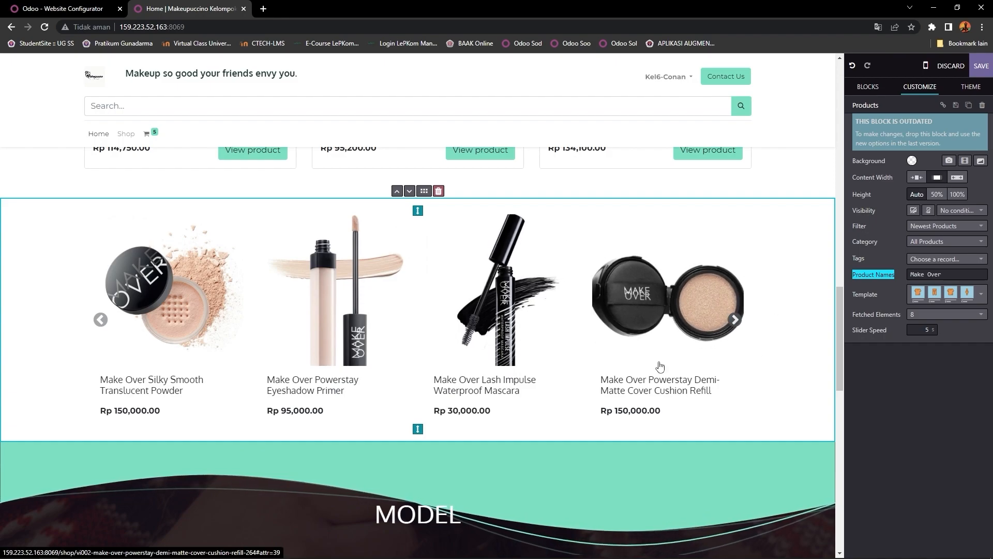
click(736, 319)
click(735, 320)
click(735, 319)
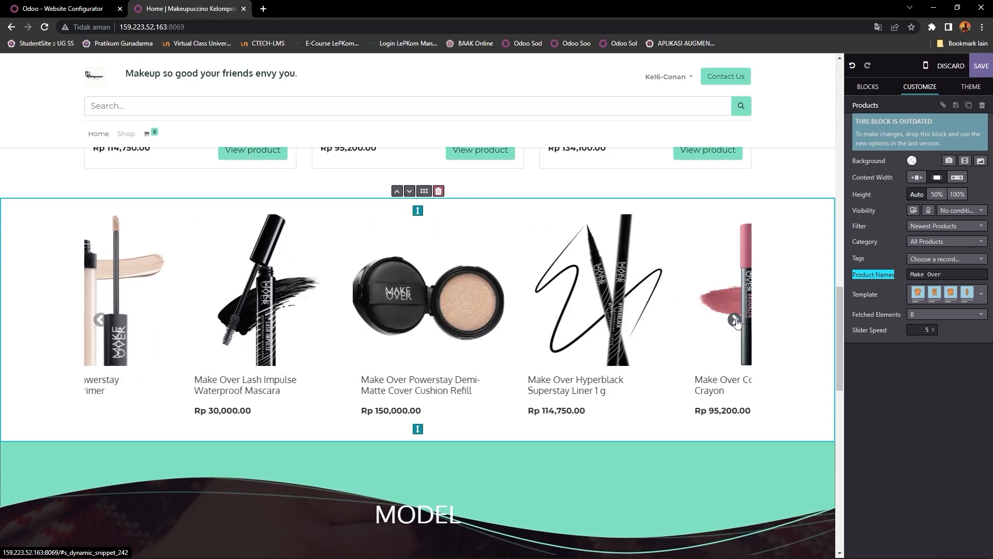
click(735, 319)
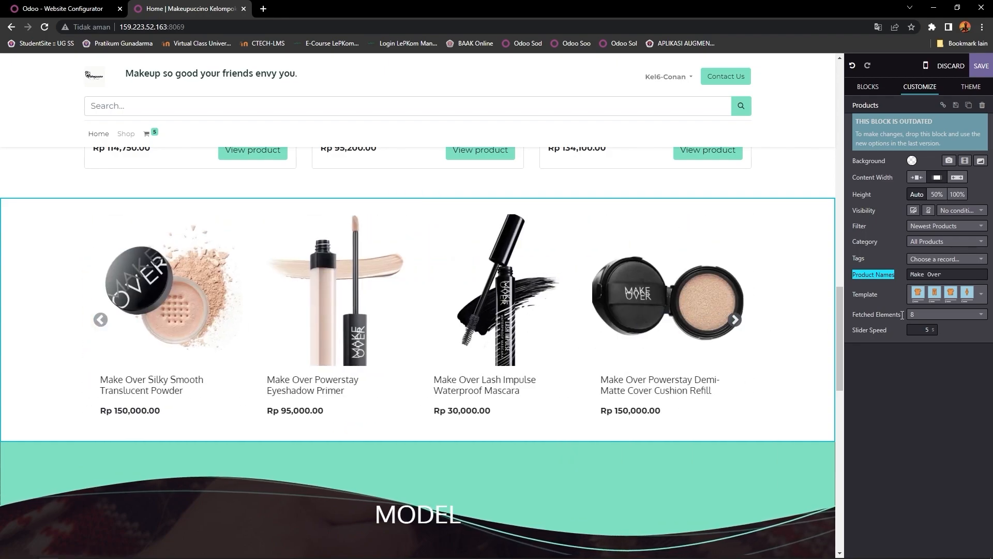
click(937, 299)
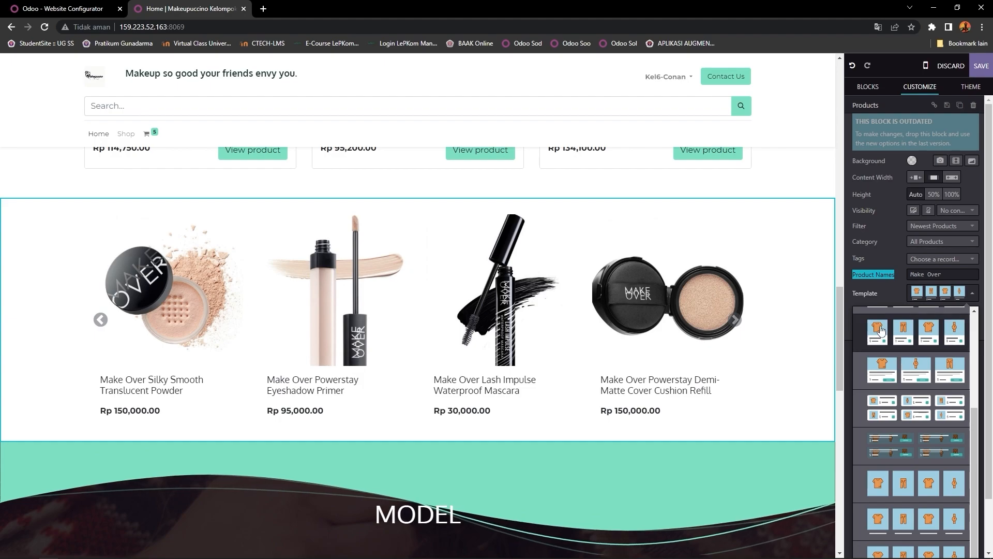
click(862, 293)
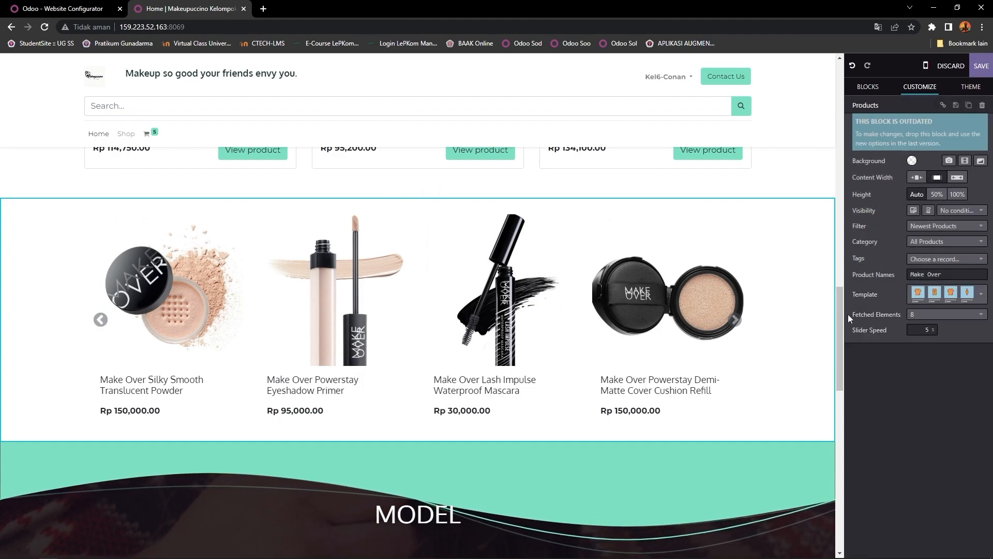
Step: Keep the carousel's Fetched Elements at 8
click(936, 313)
scroll(911, 399, down, 1)
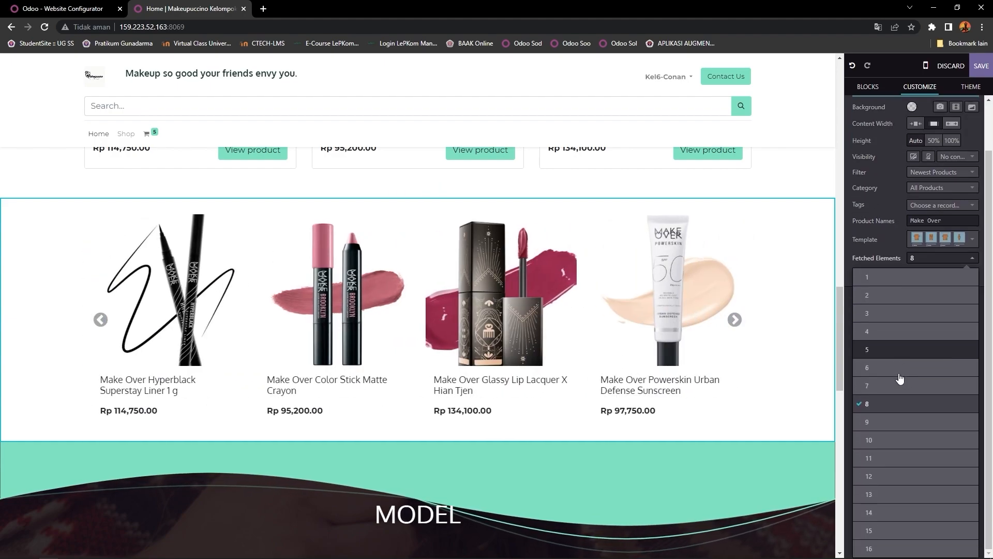
click(871, 258)
scroll(538, 366, down, 5)
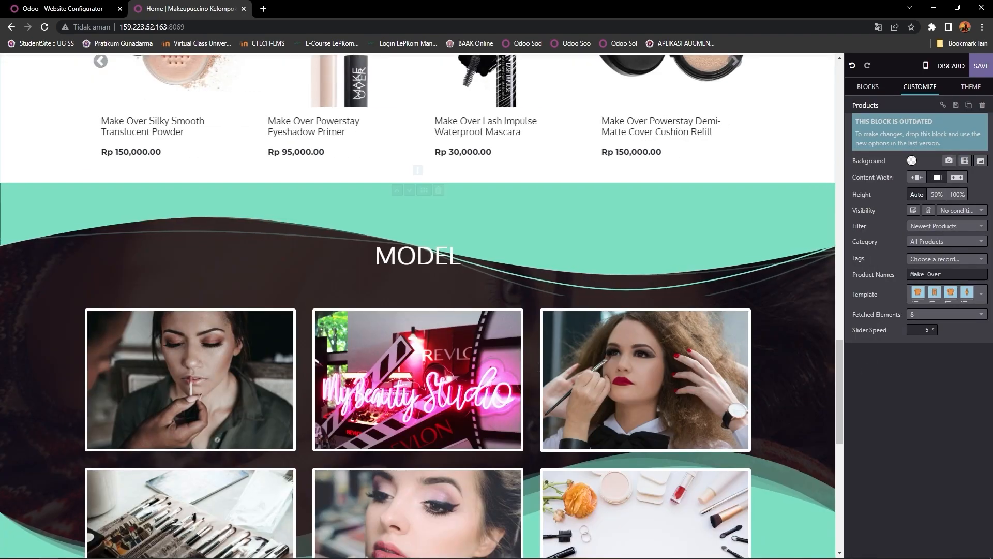
scroll(538, 366, down, 9)
scroll(538, 366, up, 11)
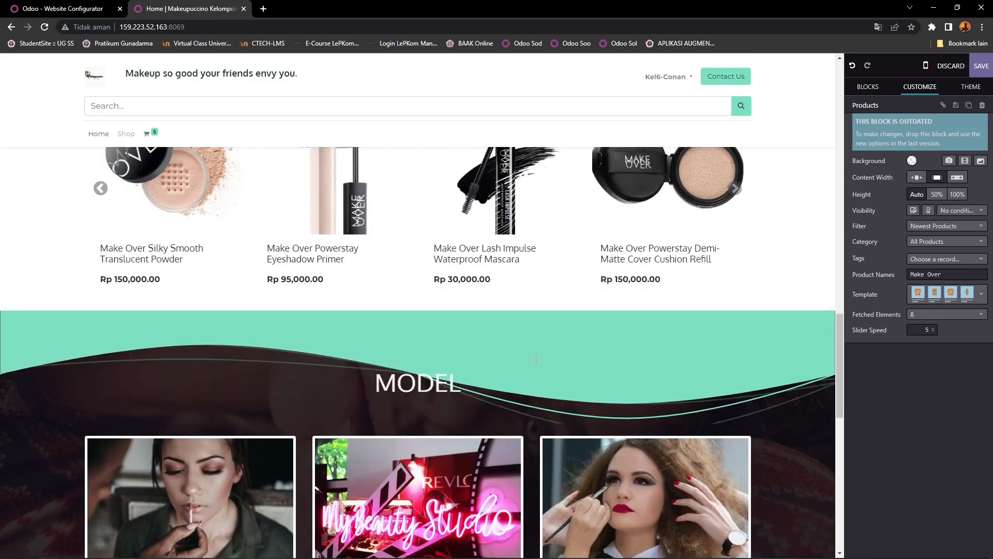
scroll(536, 359, up, 8)
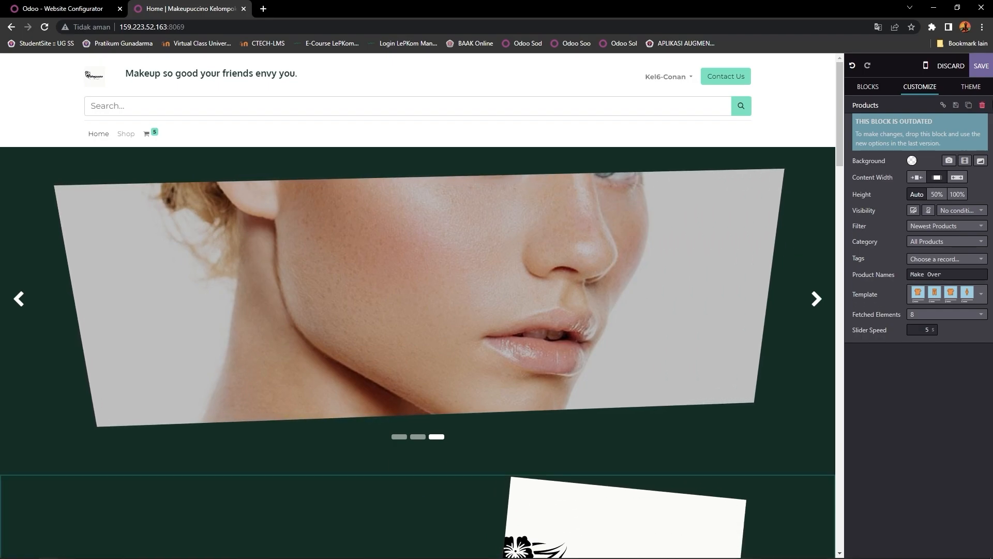
Step: Look over the Theme settings, then return to the Blocks list in the editor sidebar
click(980, 66)
click(969, 86)
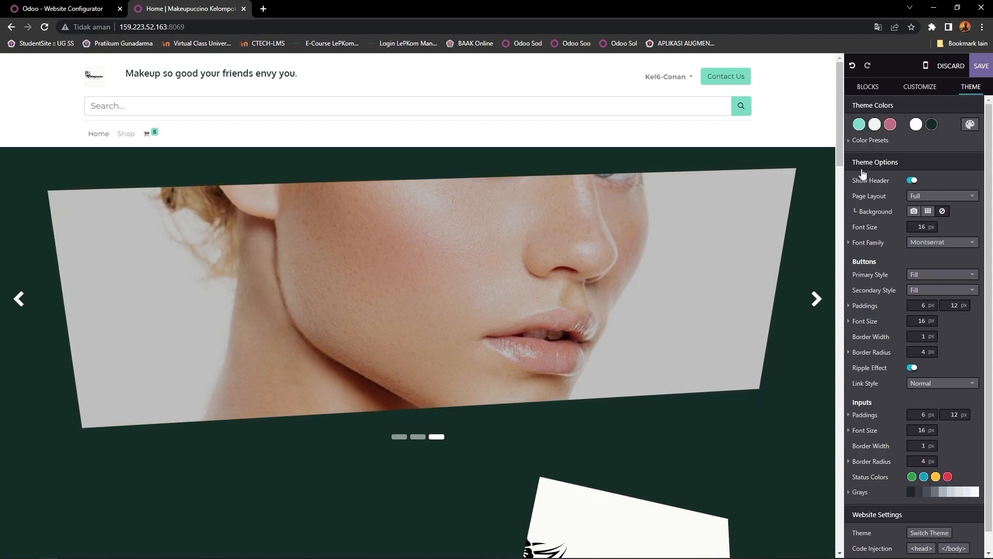
scroll(898, 425, down, 1)
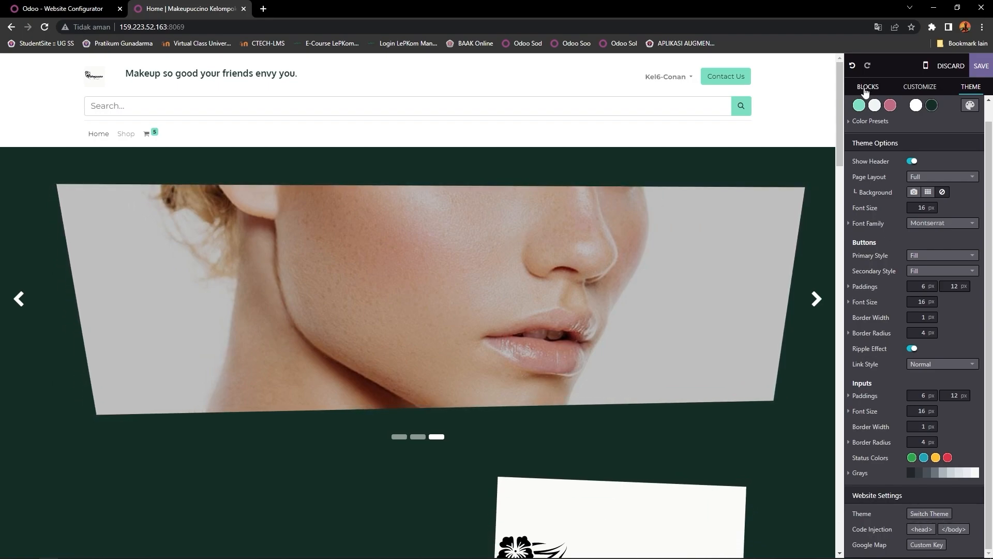
click(866, 88)
scroll(622, 189, down, 8)
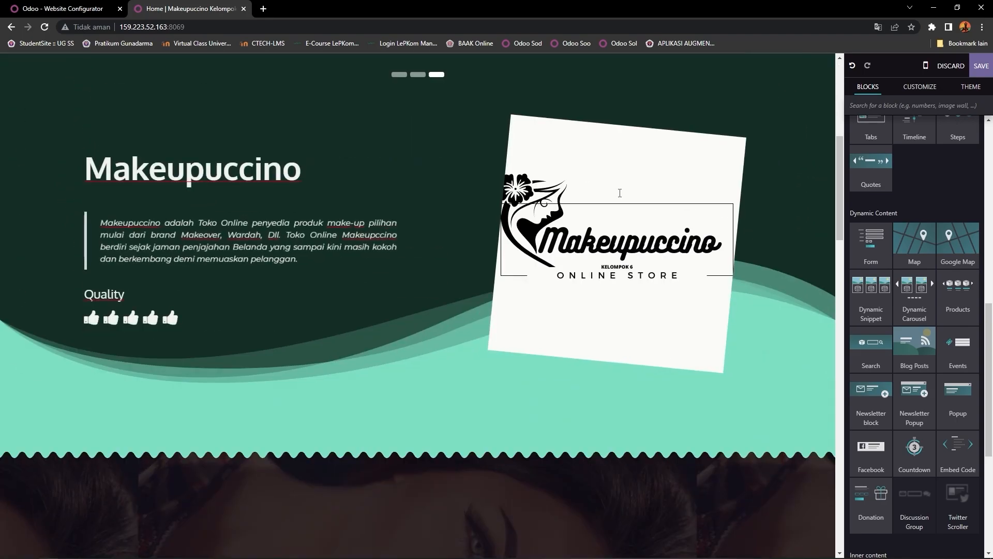
scroll(618, 190, up, 8)
scroll(616, 190, down, 10)
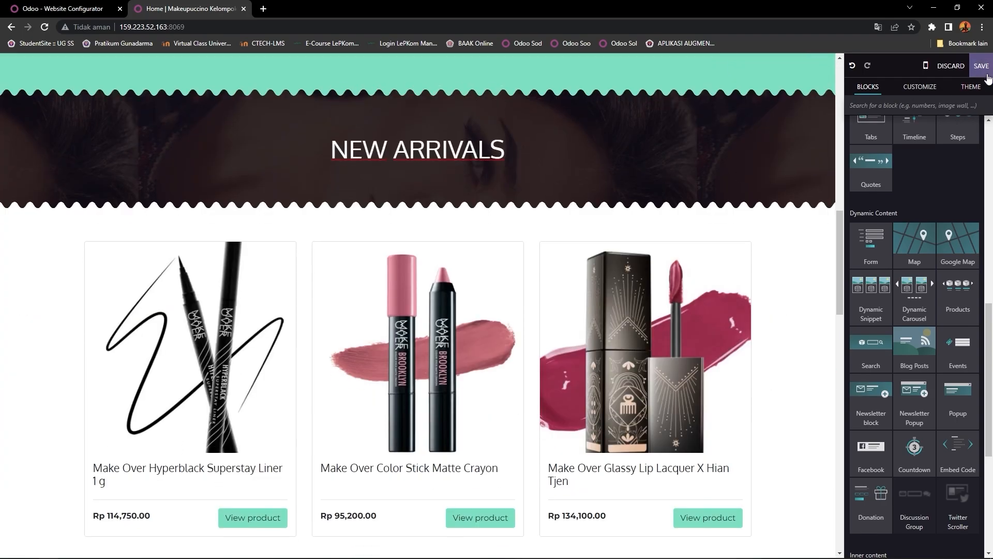
Step: Discard the homepage edits, confirm with OK, and scroll the live page
click(951, 66)
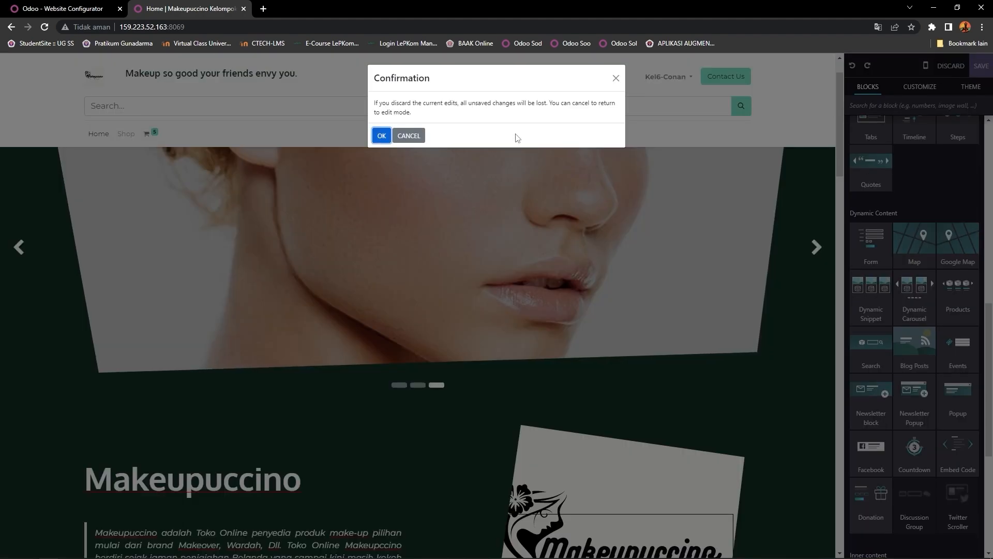
click(382, 136)
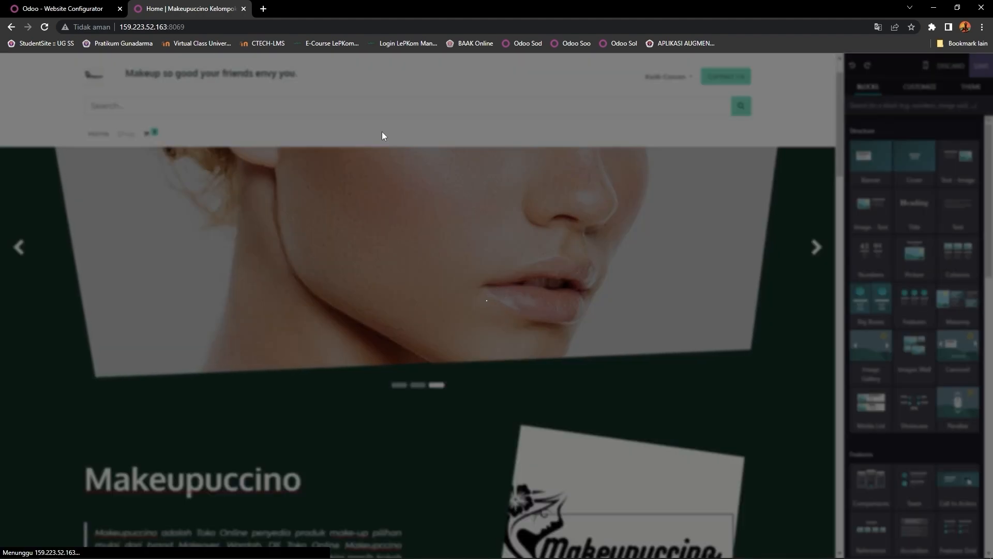
scroll(508, 179, down, 10)
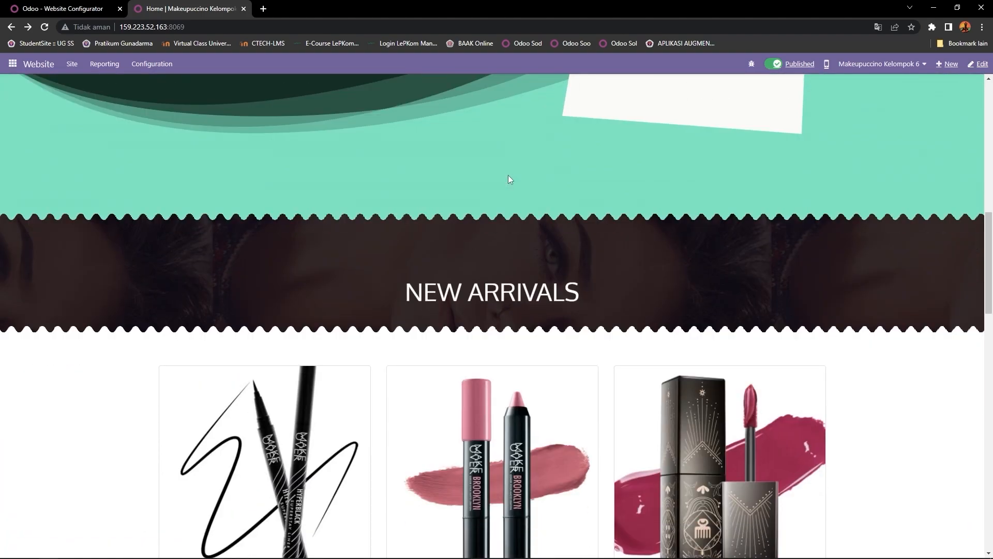
scroll(508, 179, down, 15)
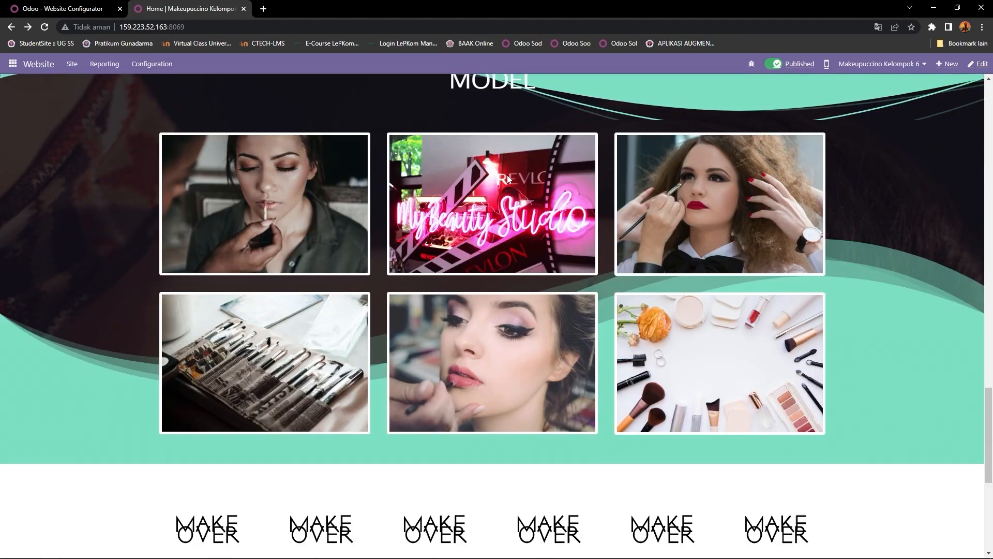
scroll(508, 179, down, 6)
scroll(507, 179, up, 20)
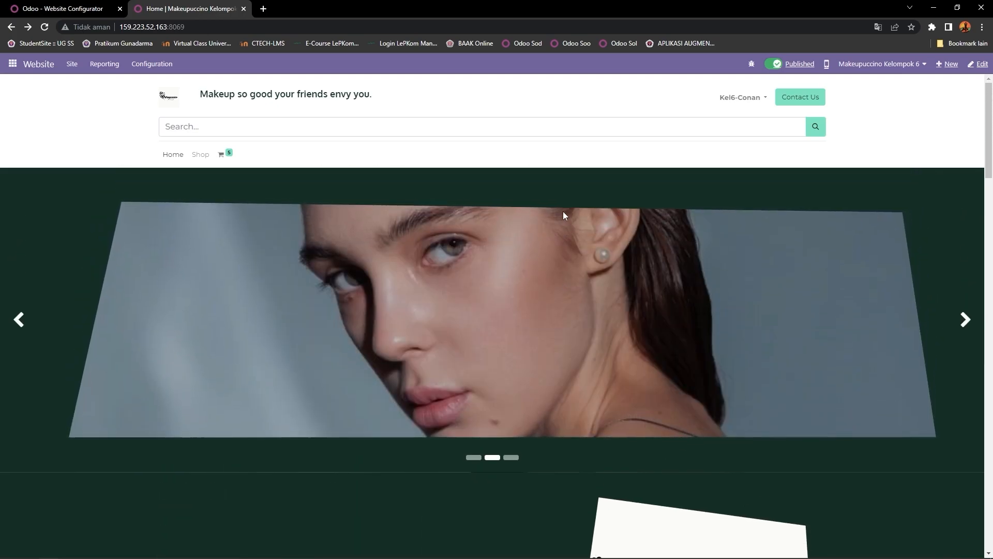
scroll(564, 215, down, 10)
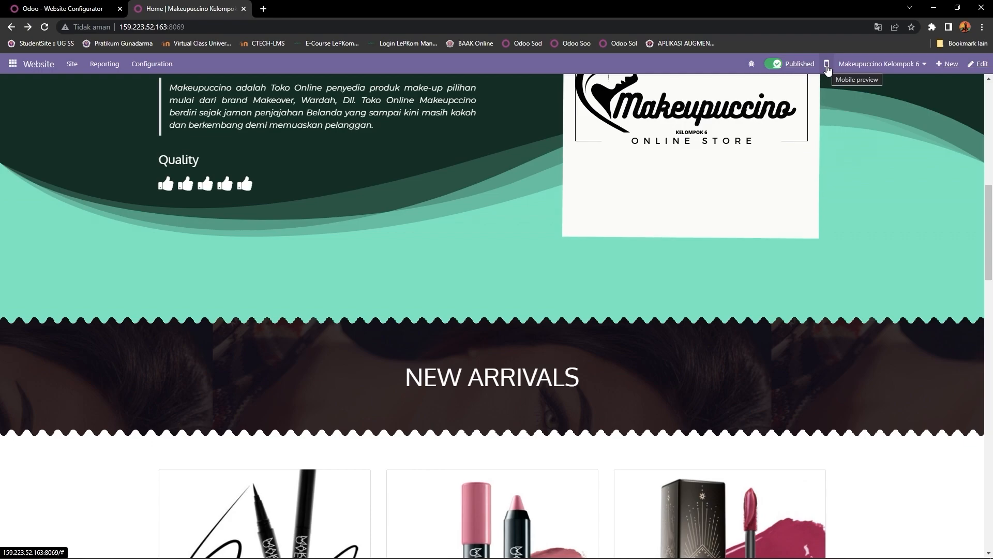
Step: Preview the homepage in mobile view and scroll through it, then briefly return to desktop
click(826, 65)
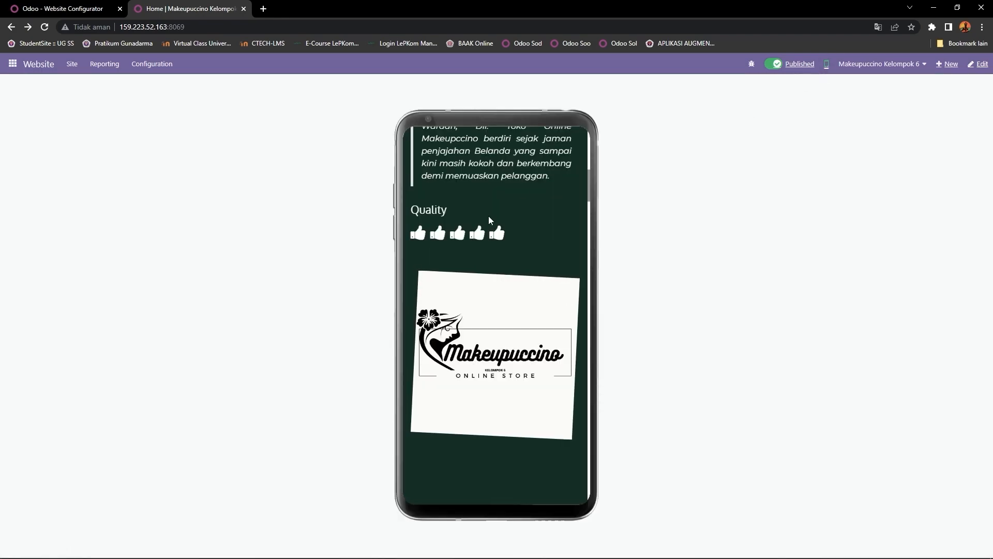
scroll(488, 217, up, 10)
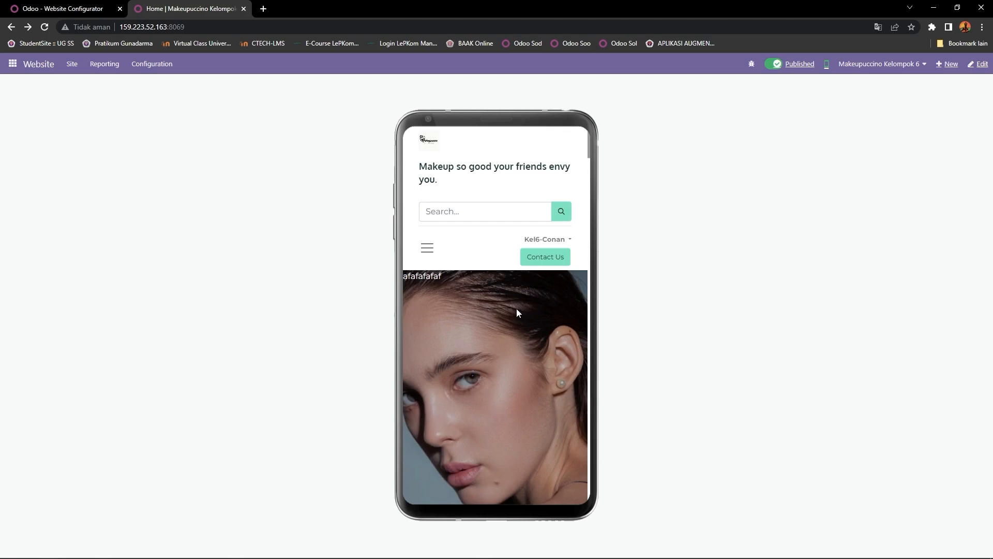
scroll(516, 310, down, 5)
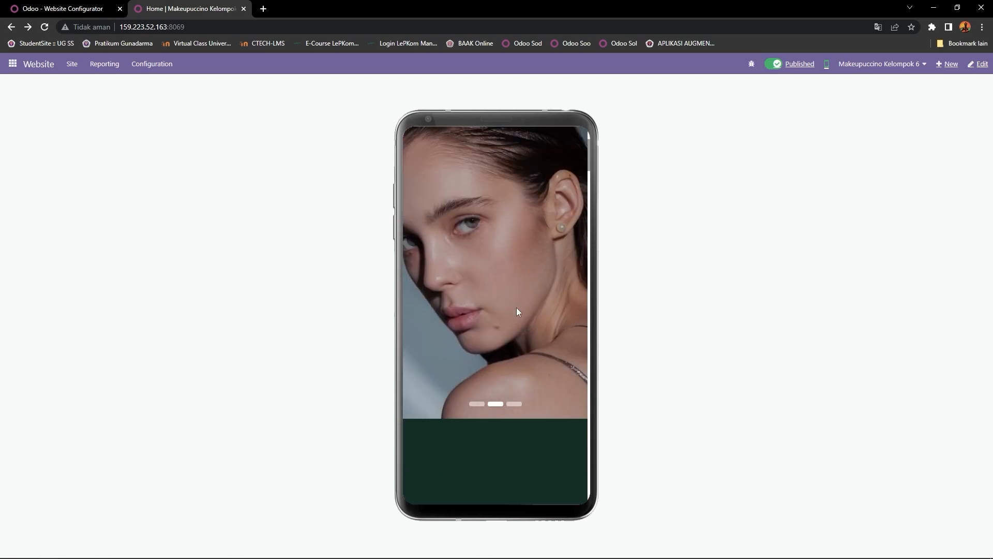
scroll(516, 309, down, 15)
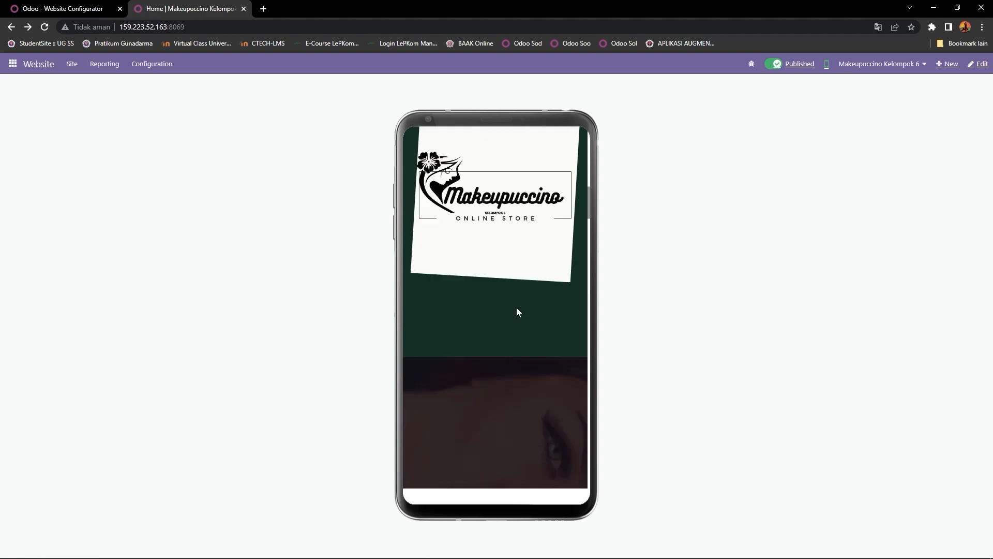
scroll(517, 311, down, 15)
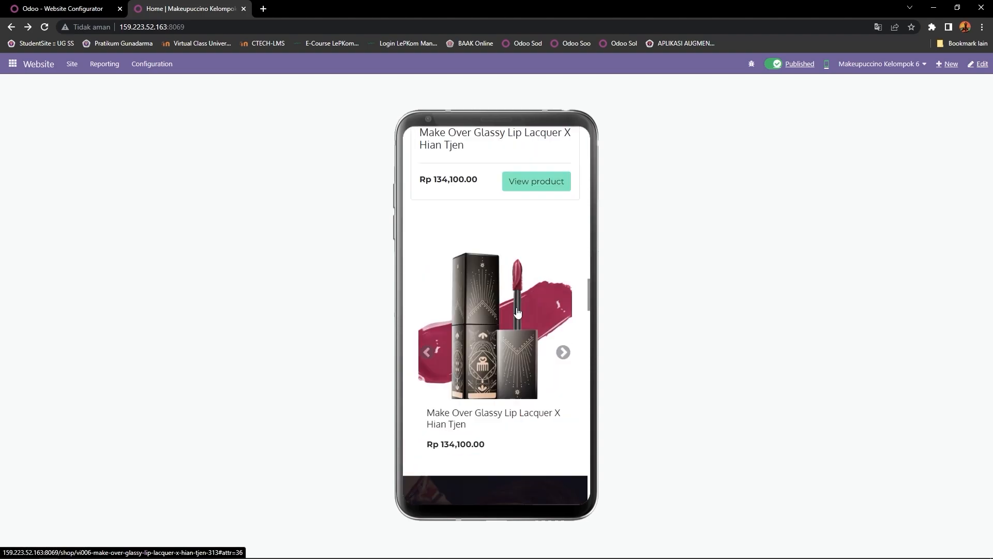
scroll(517, 312, down, 15)
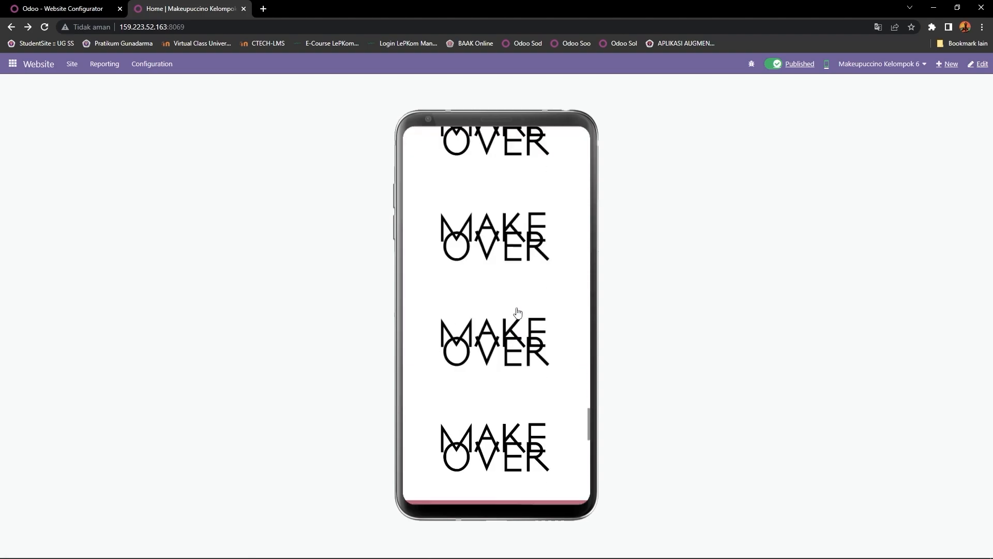
scroll(517, 313, up, 1)
scroll(517, 310, down, 10)
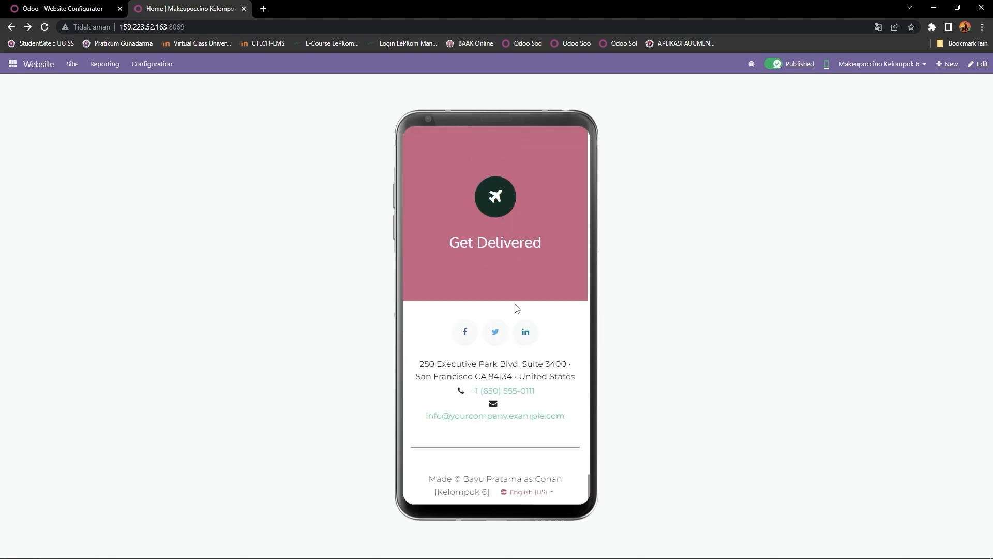
click(829, 66)
scroll(326, 268, up, 15)
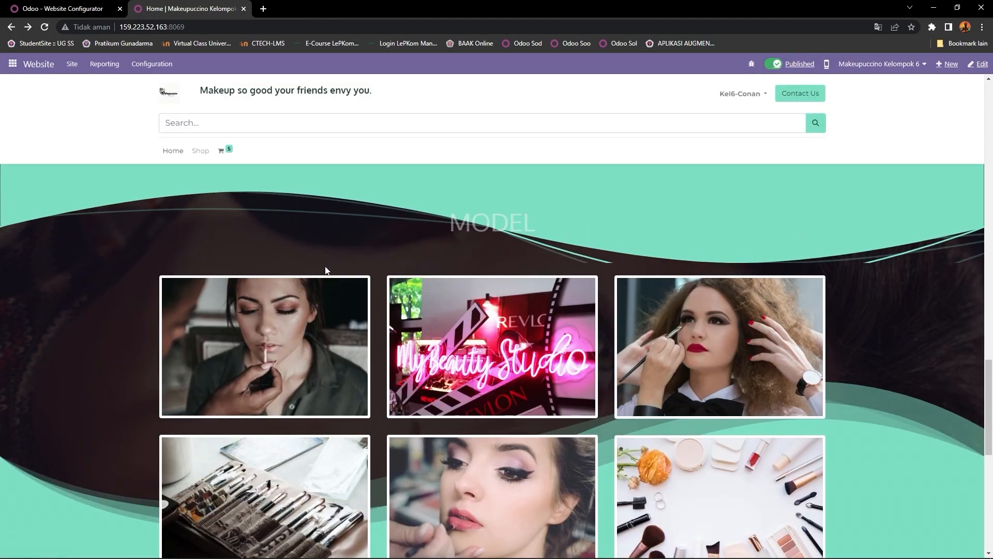
scroll(323, 256, up, 6)
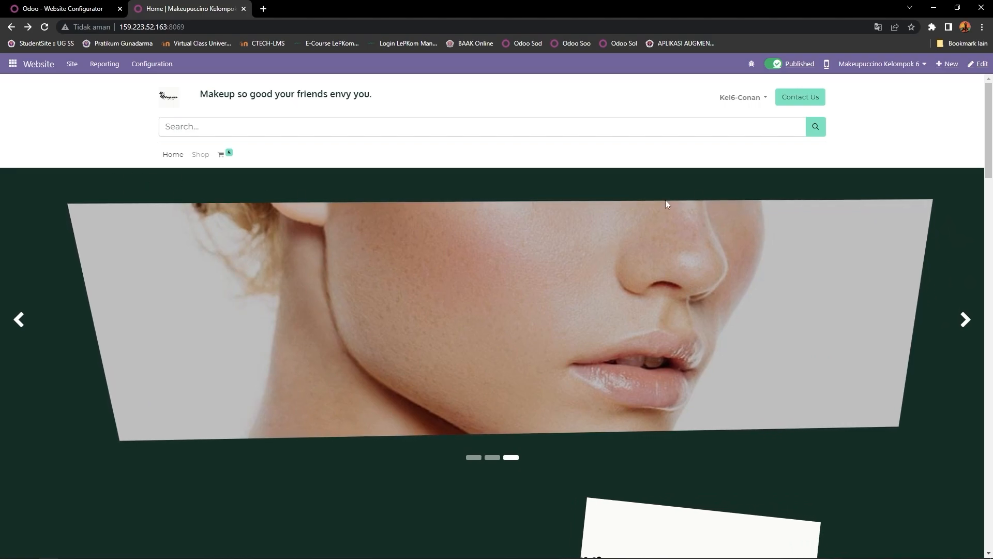
Step: Switch back to mobile preview and scroll through the MODEL photos and features section
click(828, 64)
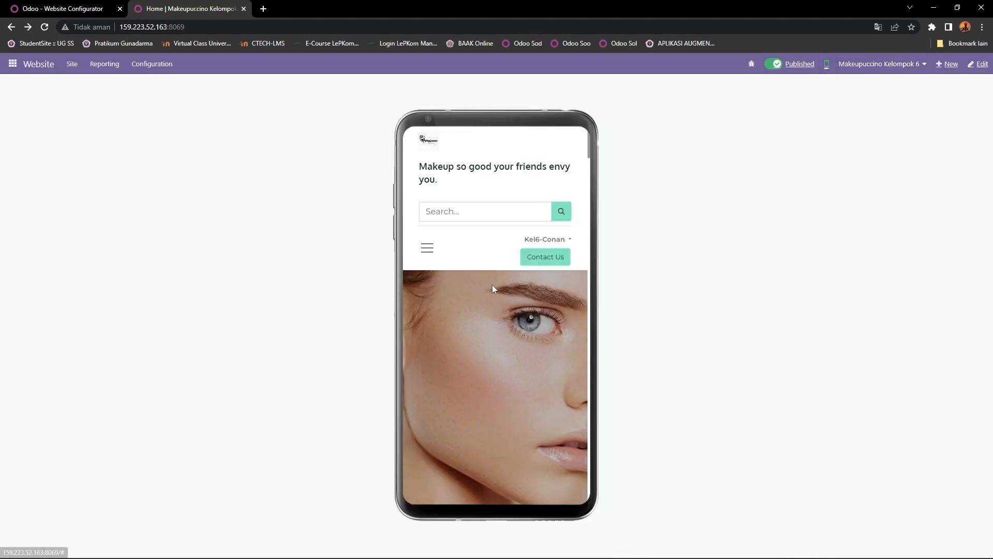
scroll(479, 306, down, 5)
scroll(479, 303, down, 4)
scroll(480, 302, up, 10)
scroll(479, 304, down, 10)
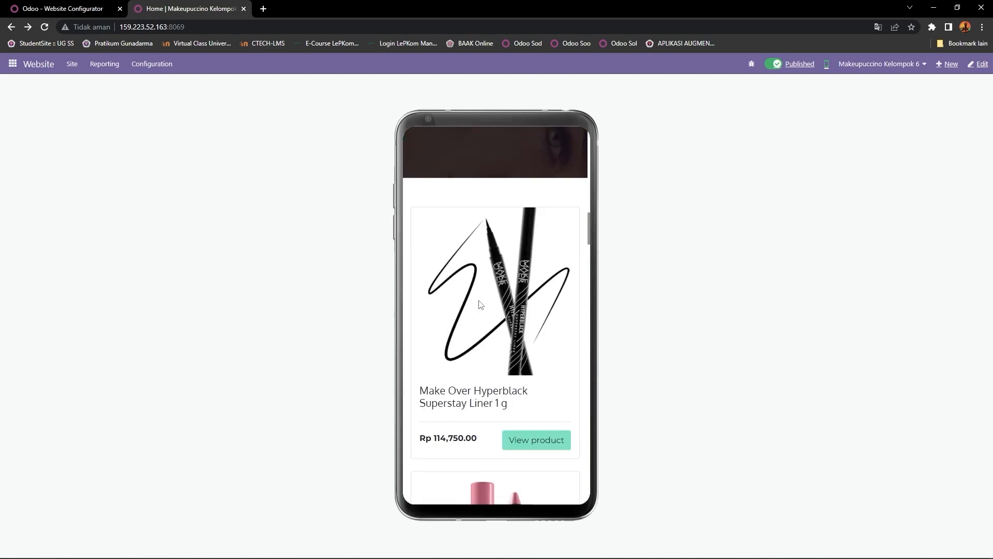
scroll(476, 299, up, 8)
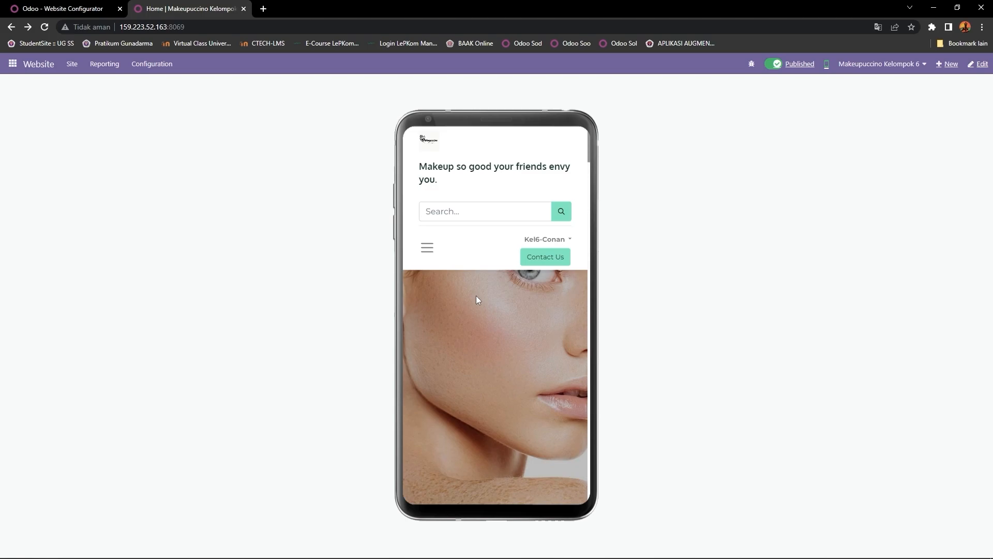
scroll(484, 310, down, 3)
scroll(479, 304, up, 4)
scroll(479, 304, down, 6)
scroll(479, 303, down, 6)
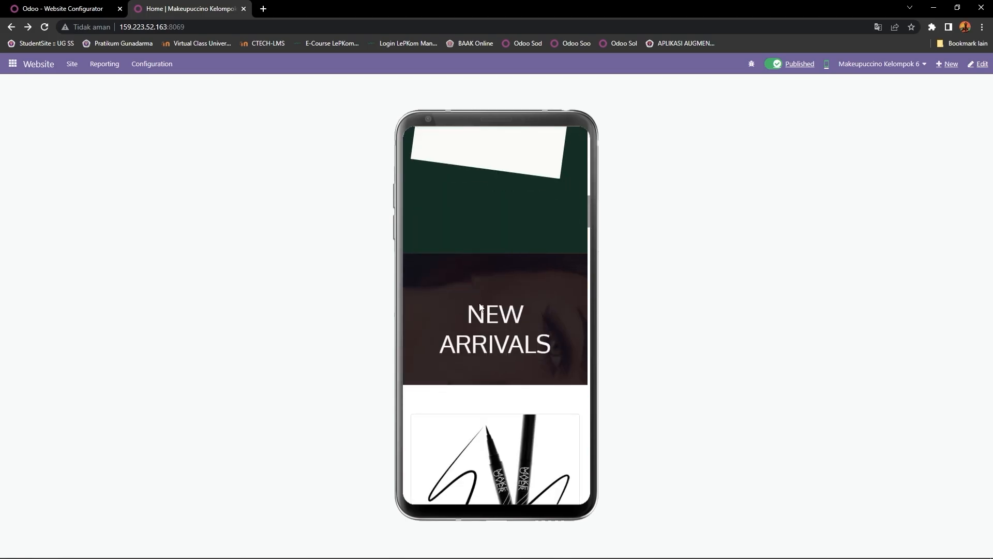
scroll(479, 302, up, 6)
scroll(479, 302, down, 3)
scroll(480, 305, down, 5)
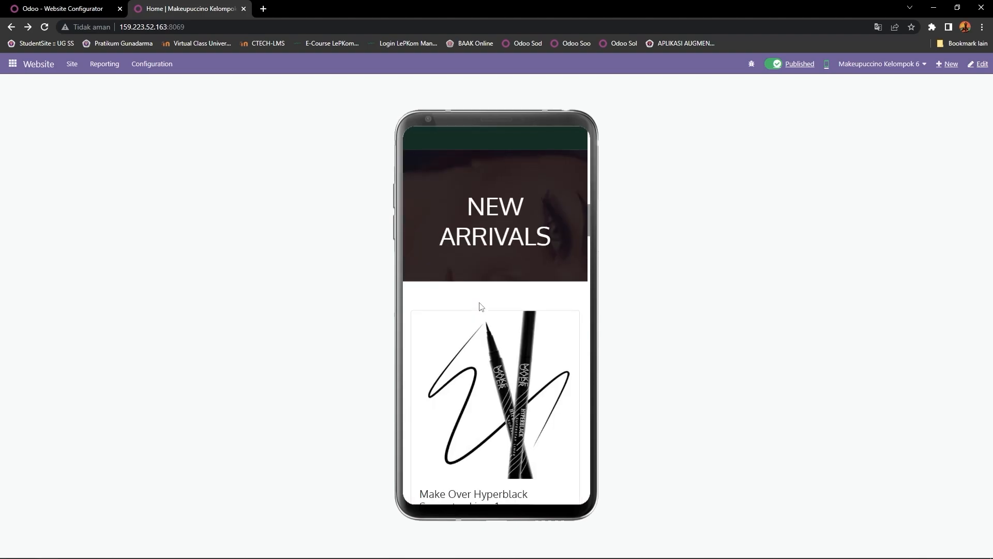
scroll(480, 305, up, 5)
scroll(480, 306, up, 3)
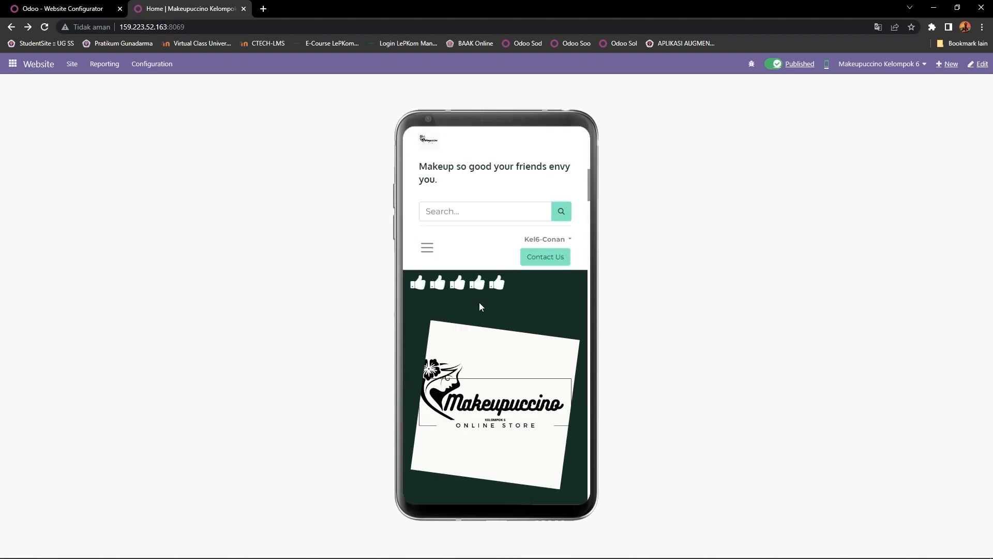
scroll(480, 306, down, 5)
scroll(479, 305, down, 5)
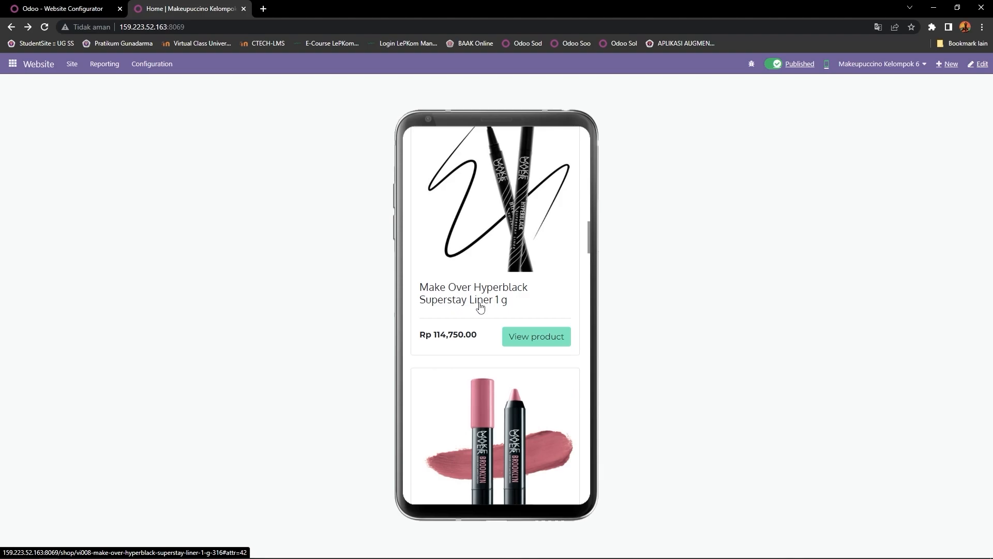
scroll(480, 303, down, 10)
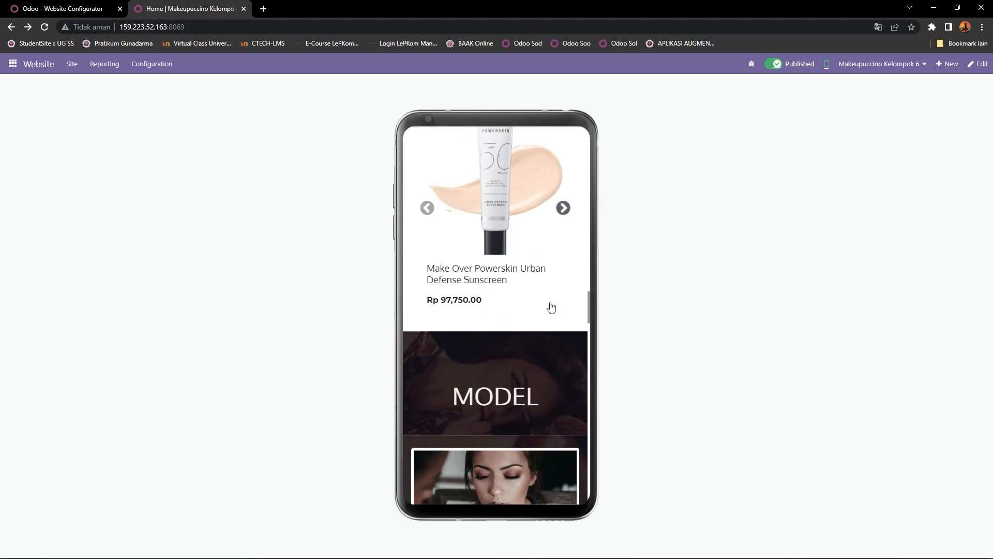
scroll(563, 308, up, 2)
Step: Advance the featured product carousel four times, then scroll down to the Add to cart/Sign in blocks
click(563, 310)
click(562, 311)
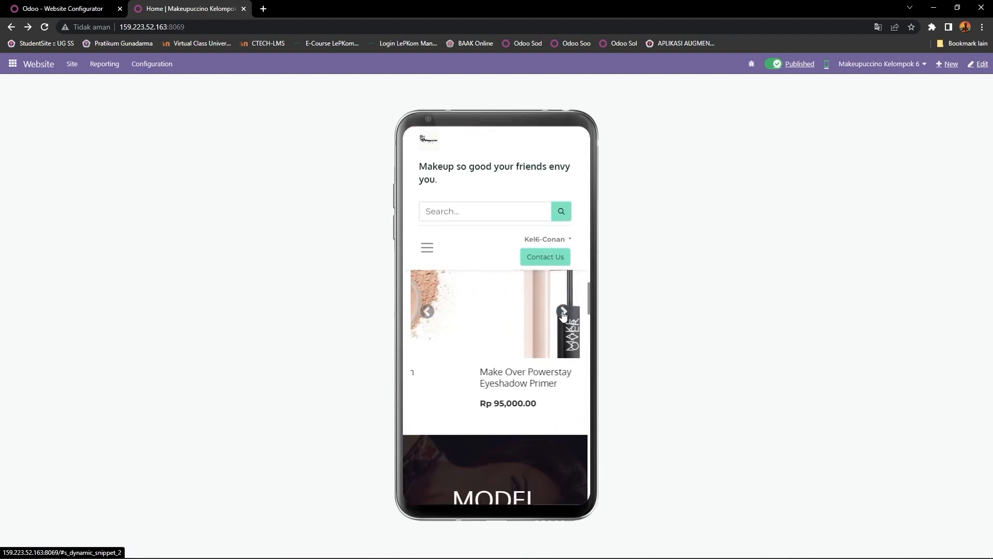
scroll(567, 370, up, 2)
click(564, 415)
click(565, 413)
scroll(551, 362, down, 8)
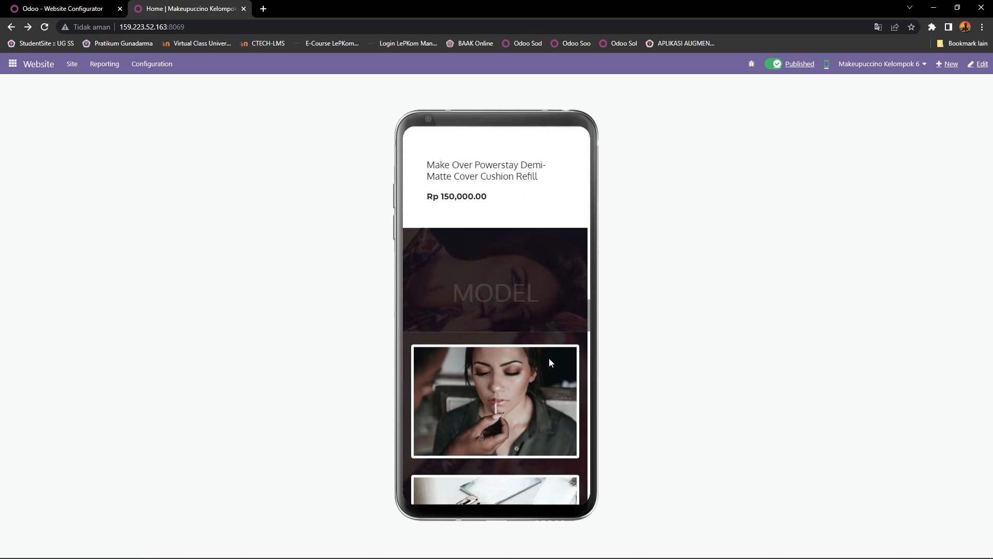
scroll(550, 363, down, 10)
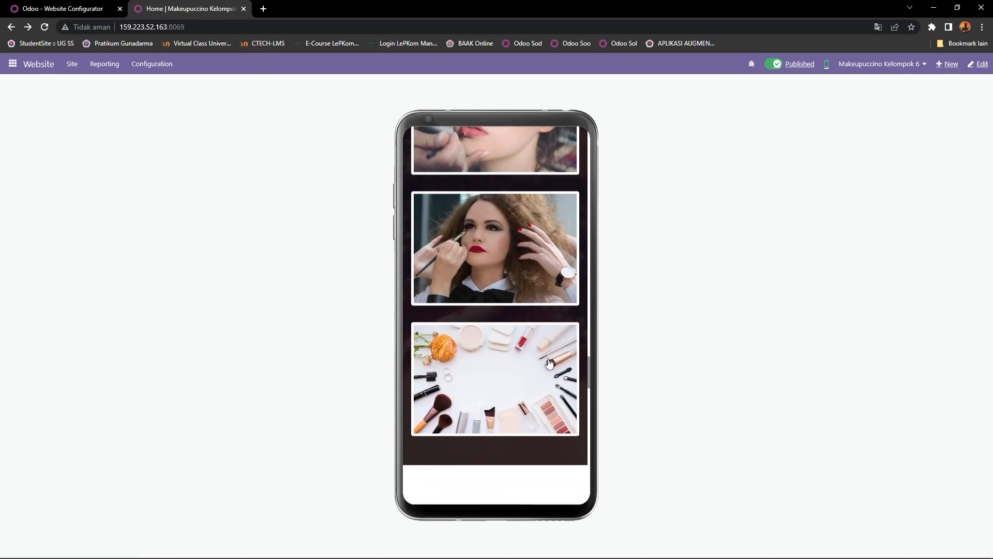
scroll(548, 361, down, 10)
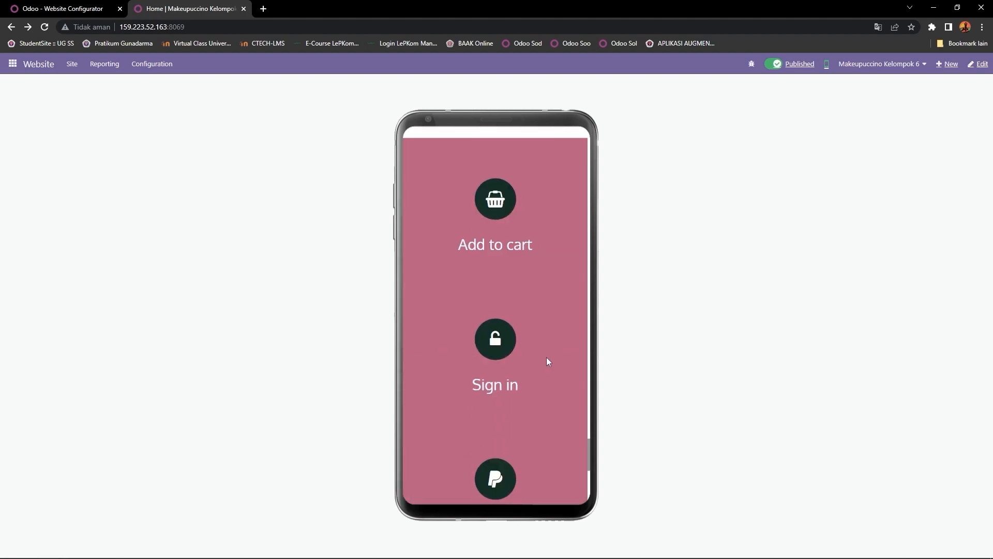
Step: Switch the homepage from mobile preview back to desktop layout and scroll through it
click(827, 65)
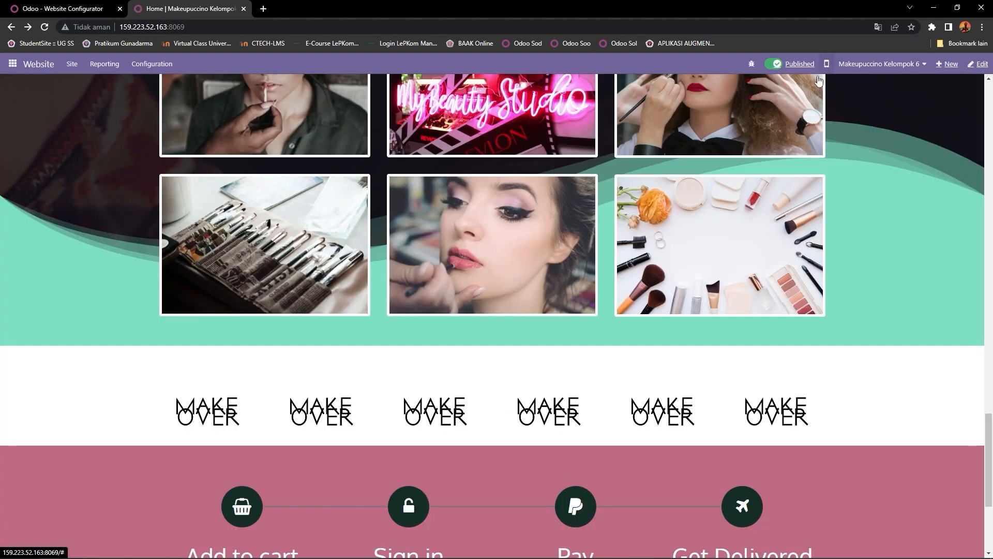
scroll(516, 345, up, 10)
scroll(517, 342, up, 5)
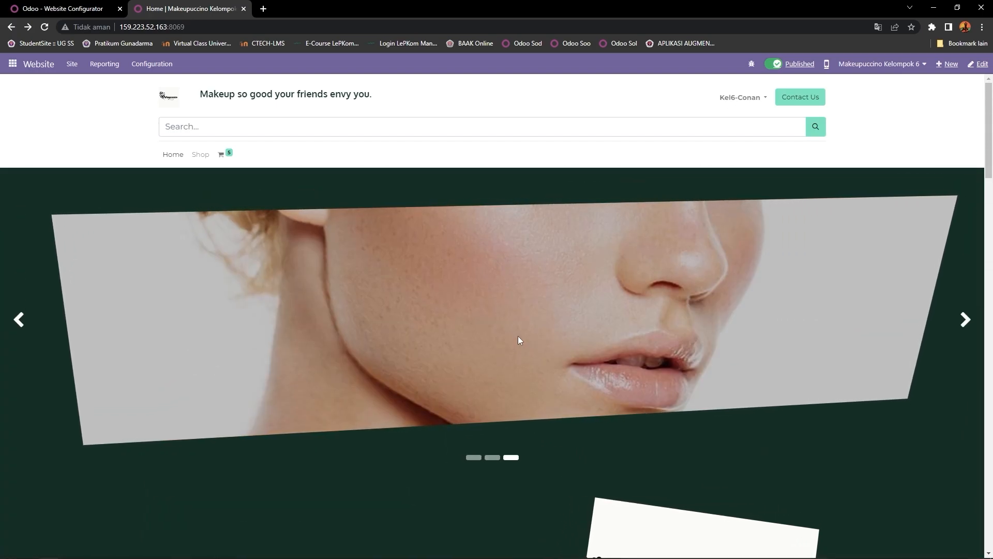
scroll(519, 338, down, 2)
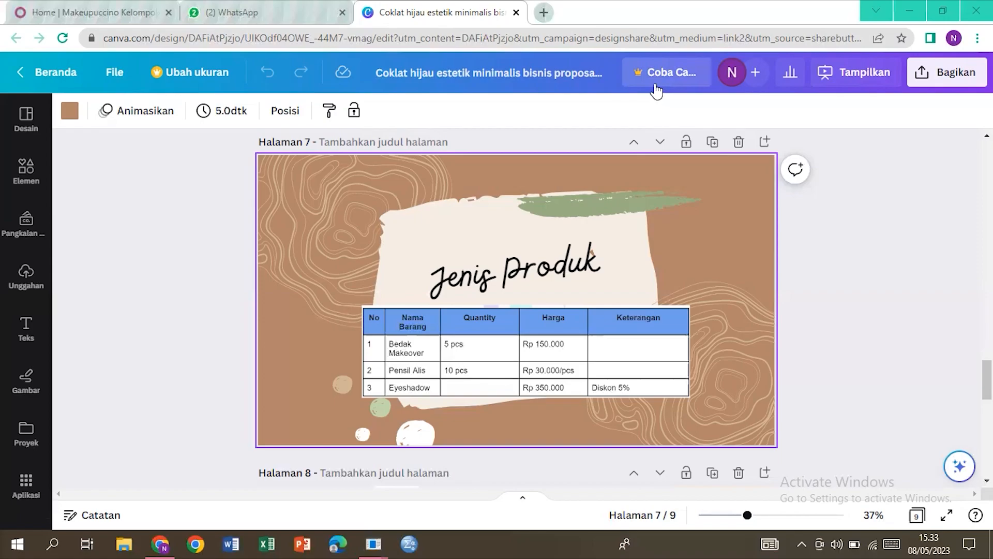
Step: Leave the Canva page 7 price table for the 'Home | Makeupuccino Kelompok' browser tab
click(100, 21)
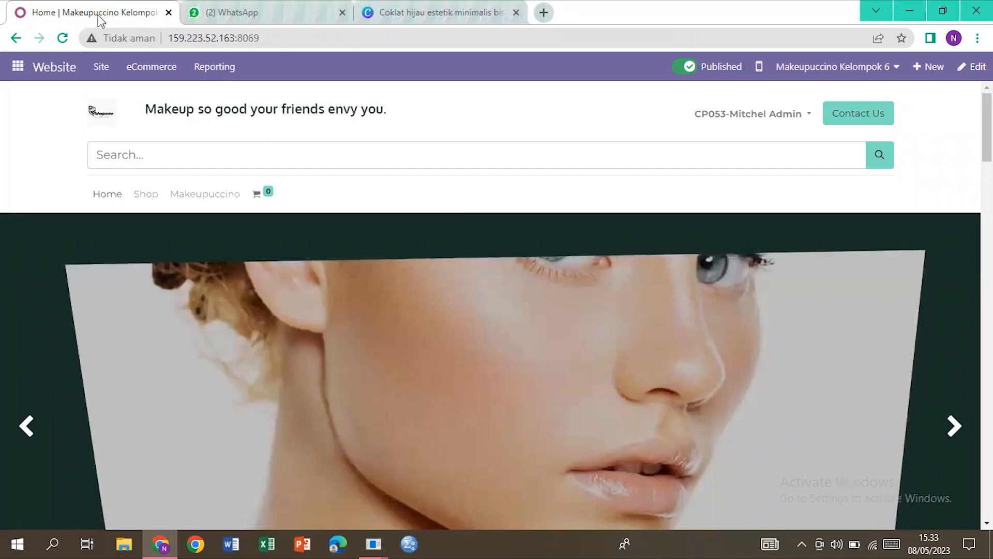
Step: Check the Odoo apps menu and the website switcher without switching sites
click(18, 67)
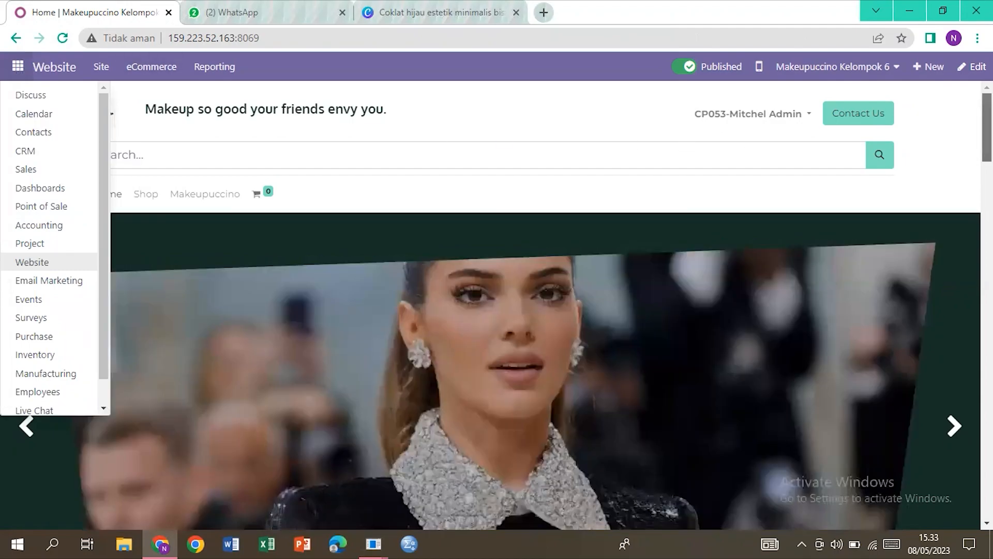
scroll(909, 106, down, 3)
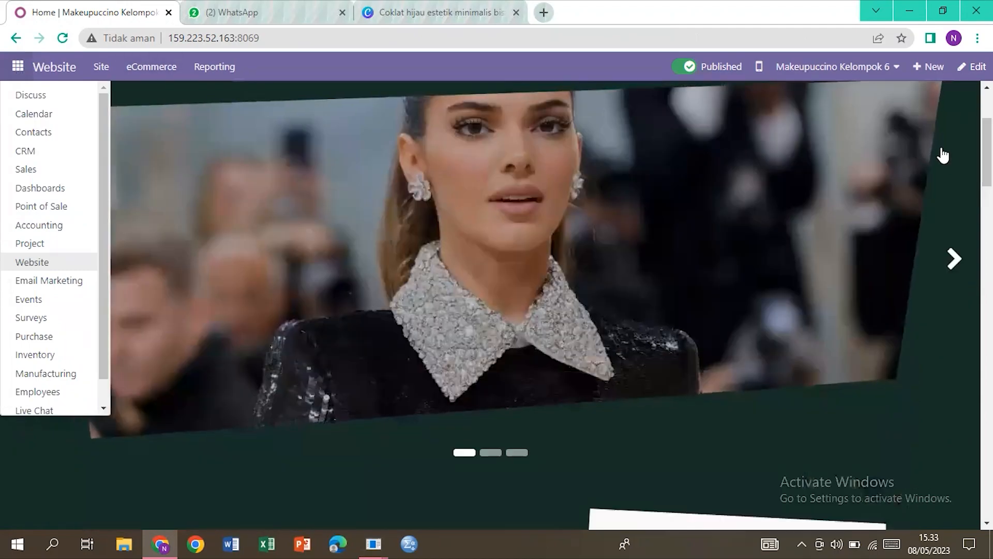
click(902, 78)
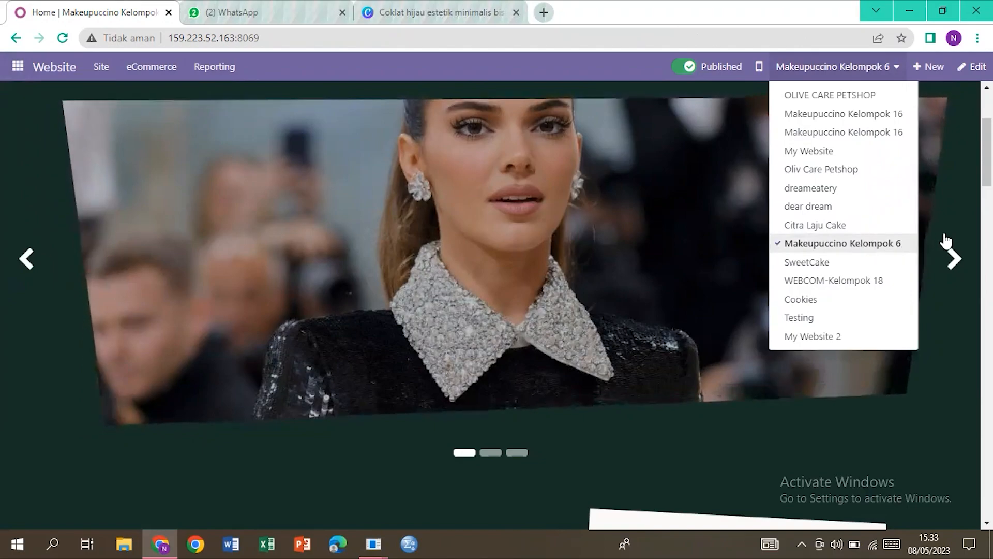
click(953, 200)
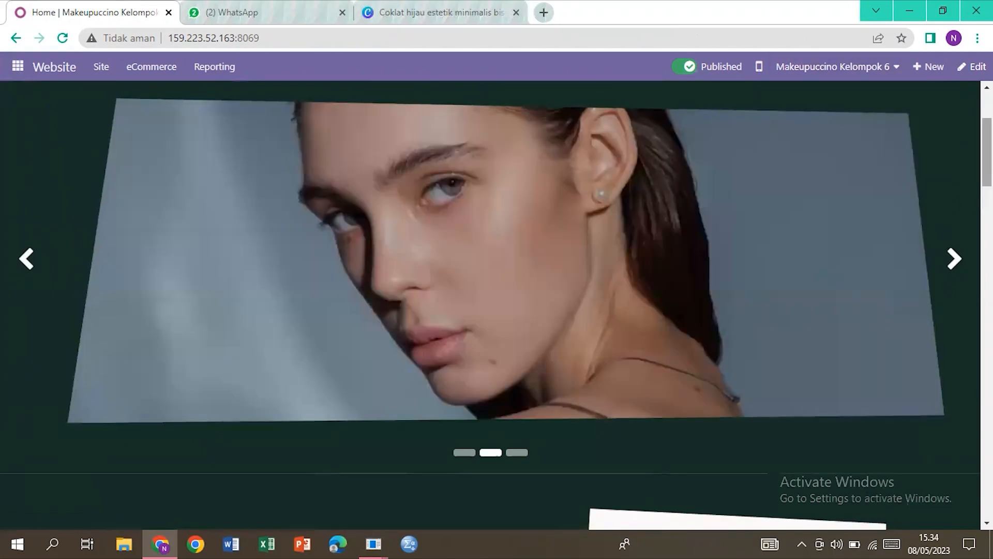
scroll(490, 305, down, 7)
scroll(490, 305, down, 7)
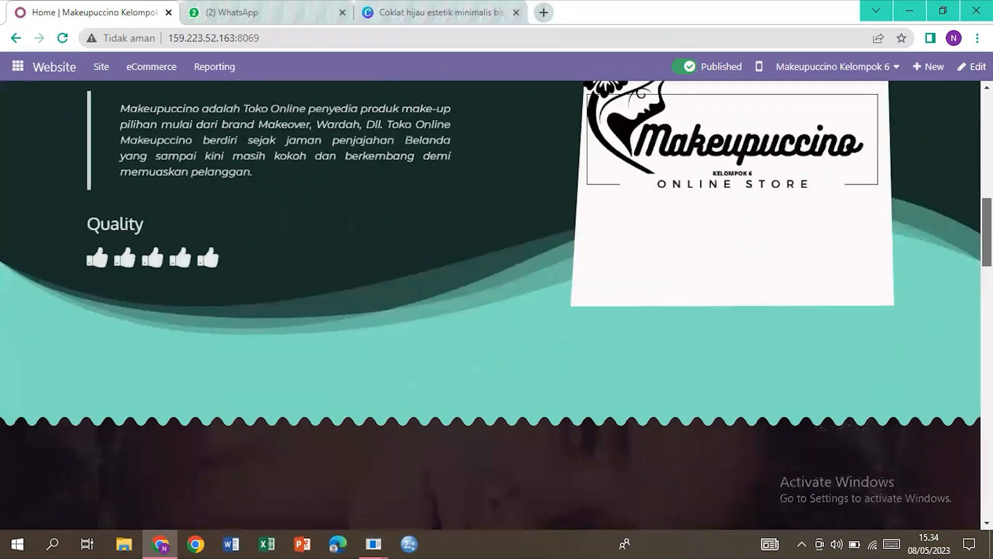
scroll(491, 305, up, 4)
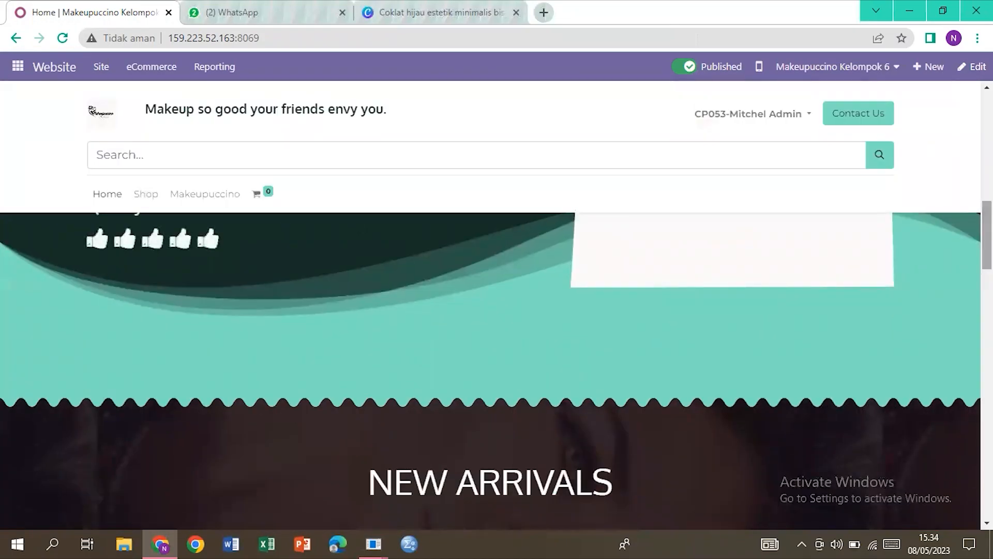
scroll(490, 305, up, 3)
scroll(490, 305, down, 5)
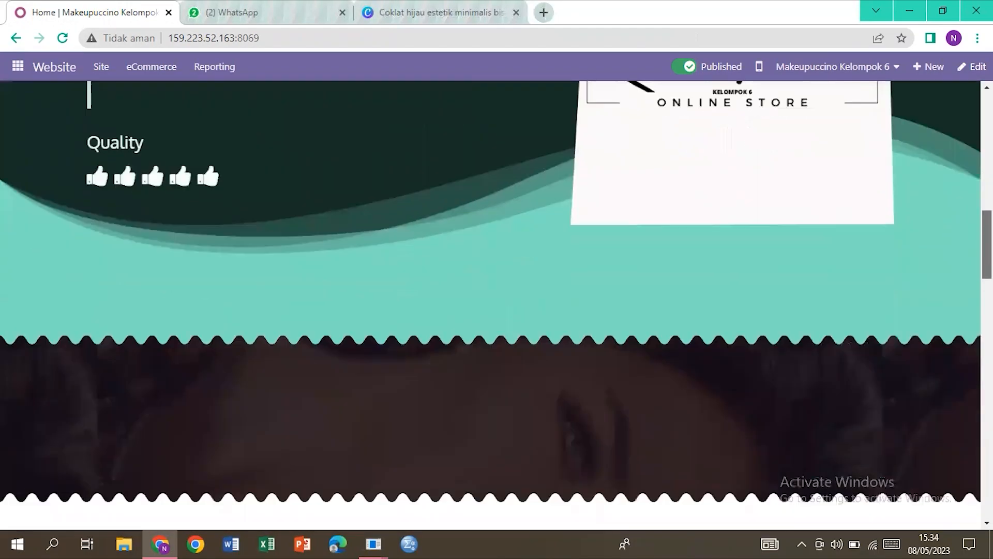
scroll(491, 305, up, 10)
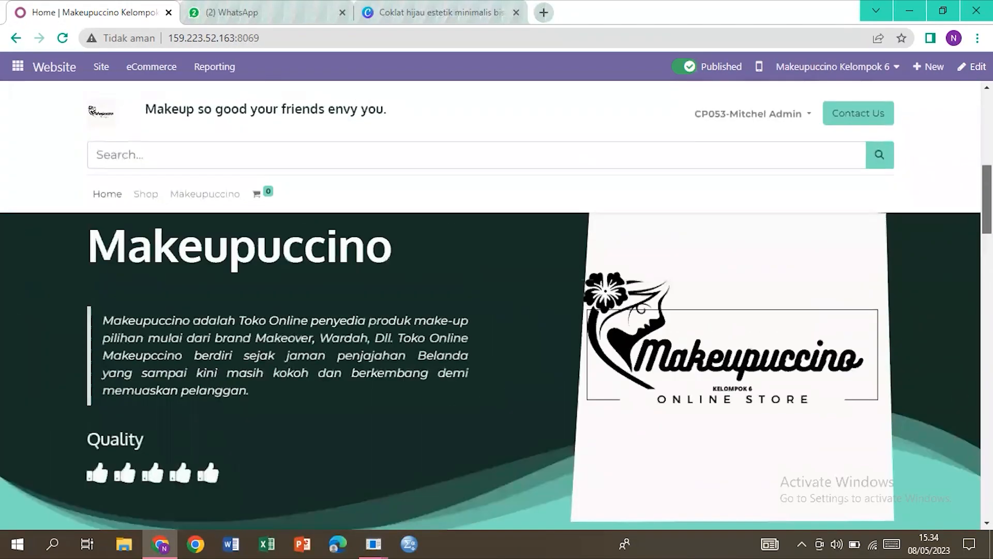
scroll(491, 305, up, 3)
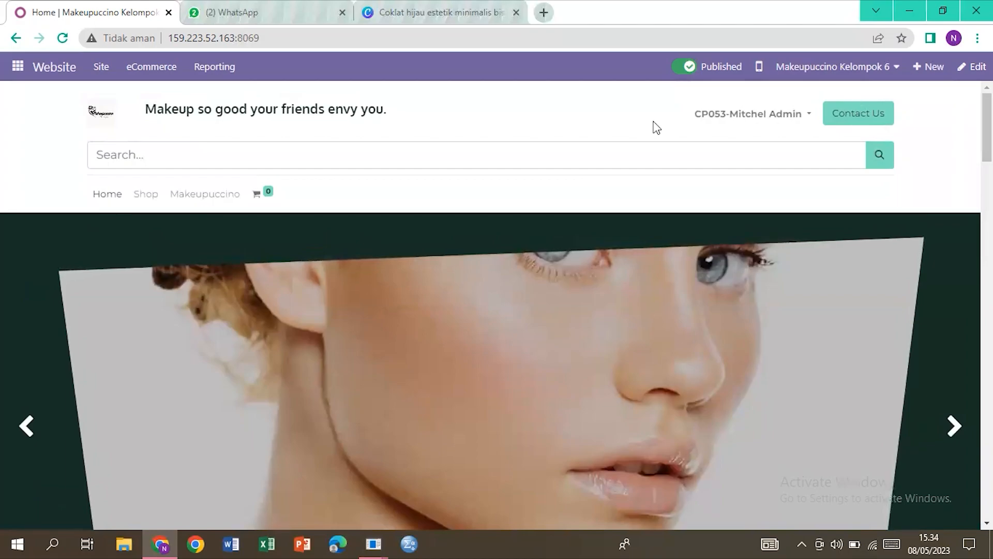
Step: Reopen the website list, then scroll down to the Make Over products priced Rp 30,000.00–150,000.00
click(828, 67)
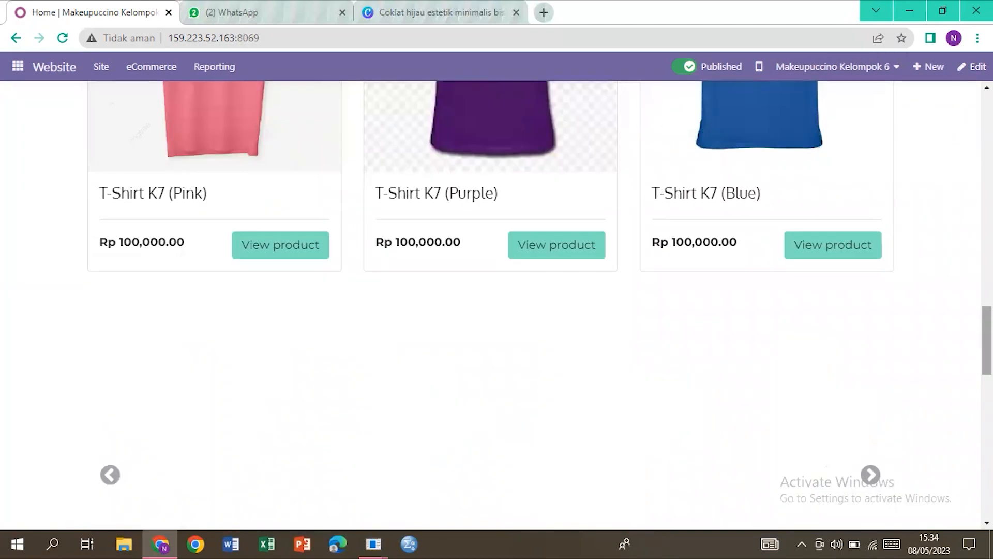
scroll(490, 305, down, 4)
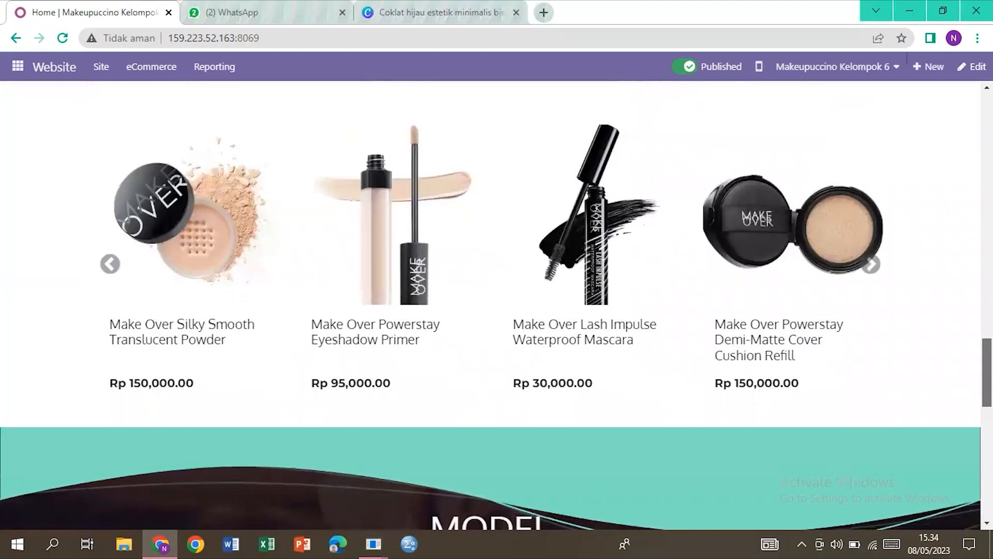
scroll(490, 328, up, 1)
scroll(490, 306, up, 10)
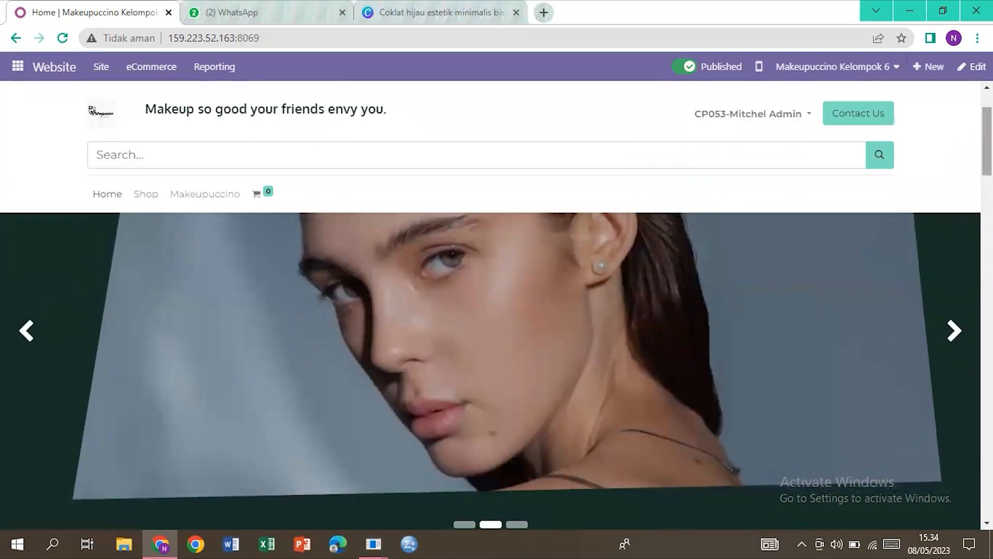
scroll(490, 305, down, 12)
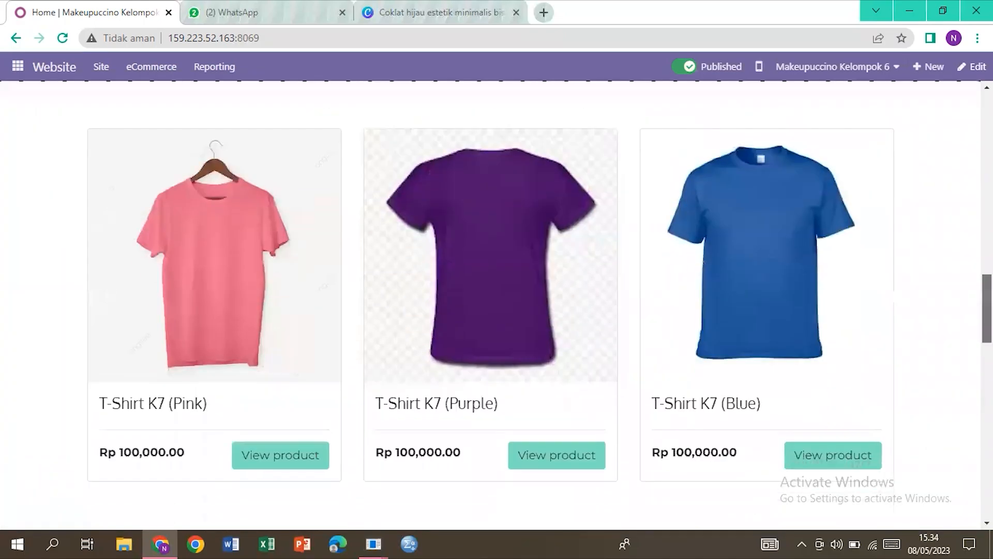
scroll(490, 305, down, 4)
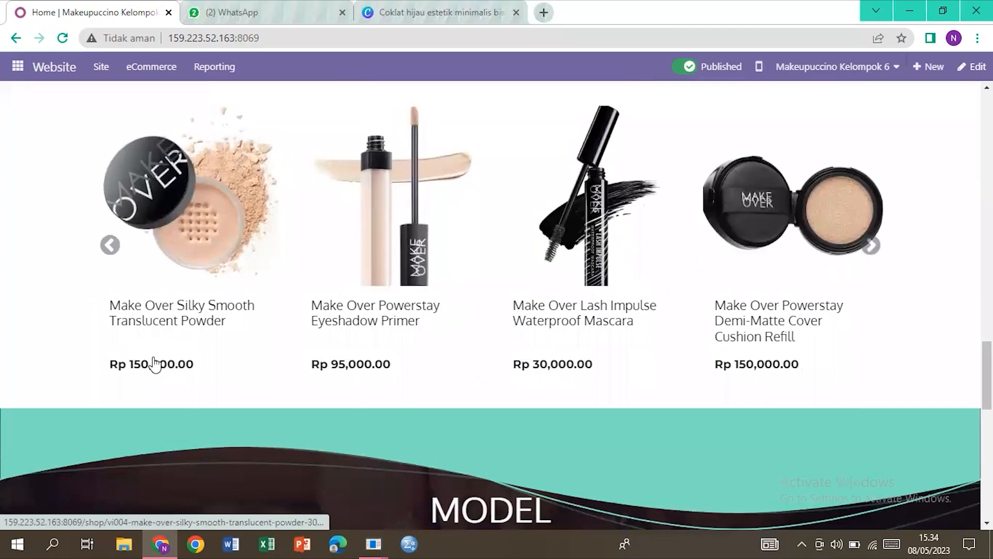
Step: Add 5 Silky Smooth Translucent Powder at Rp 150,000.00 to the cart, then return Home
click(172, 325)
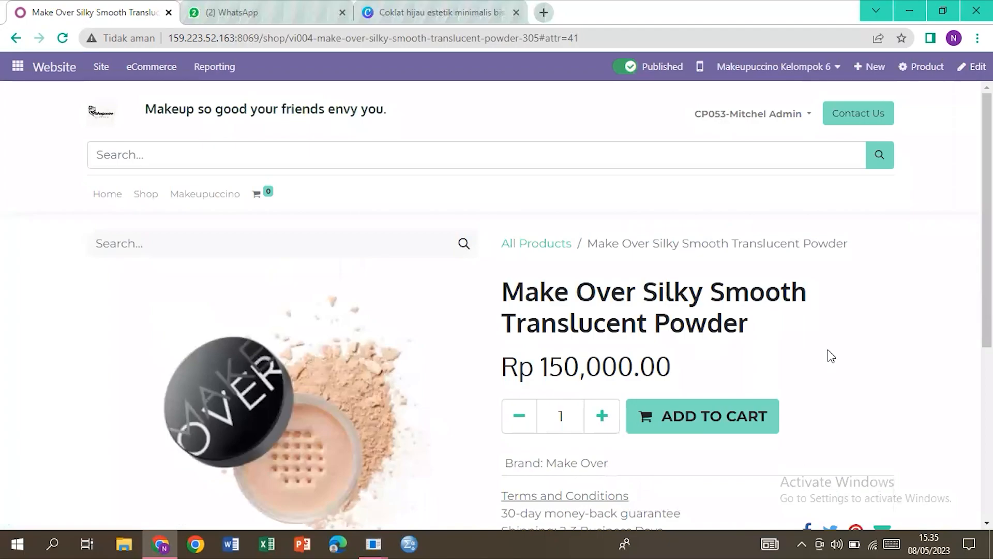
click(567, 422)
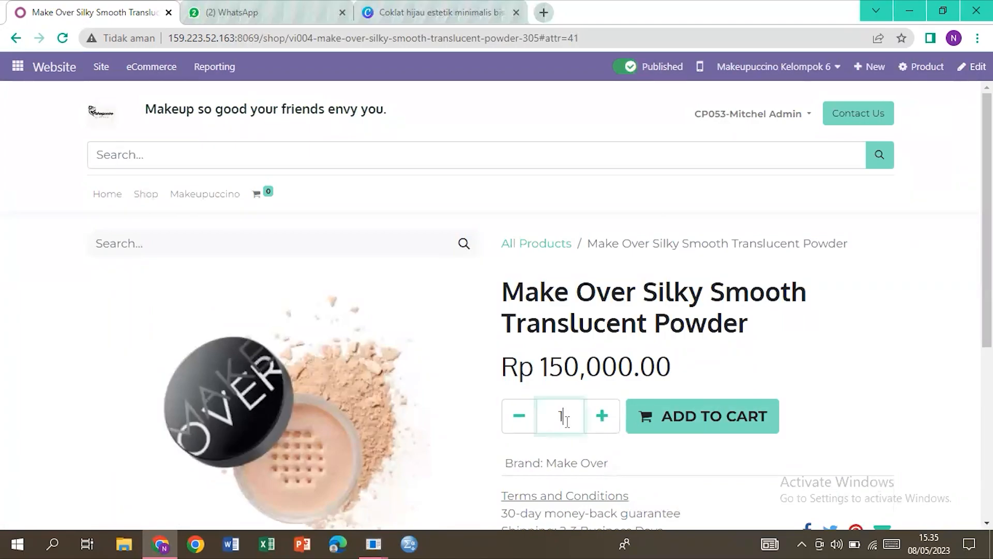
click(600, 418)
click(600, 418)
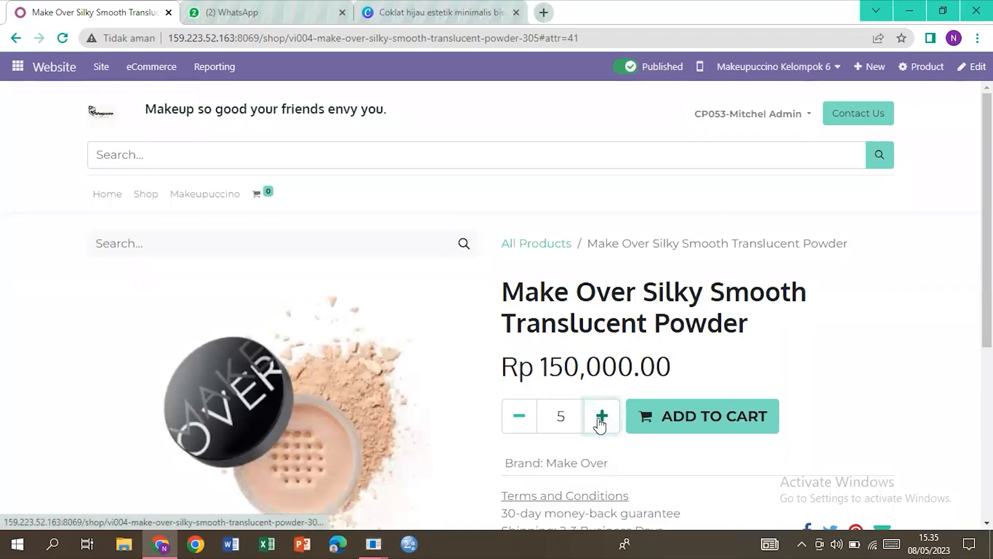
click(675, 427)
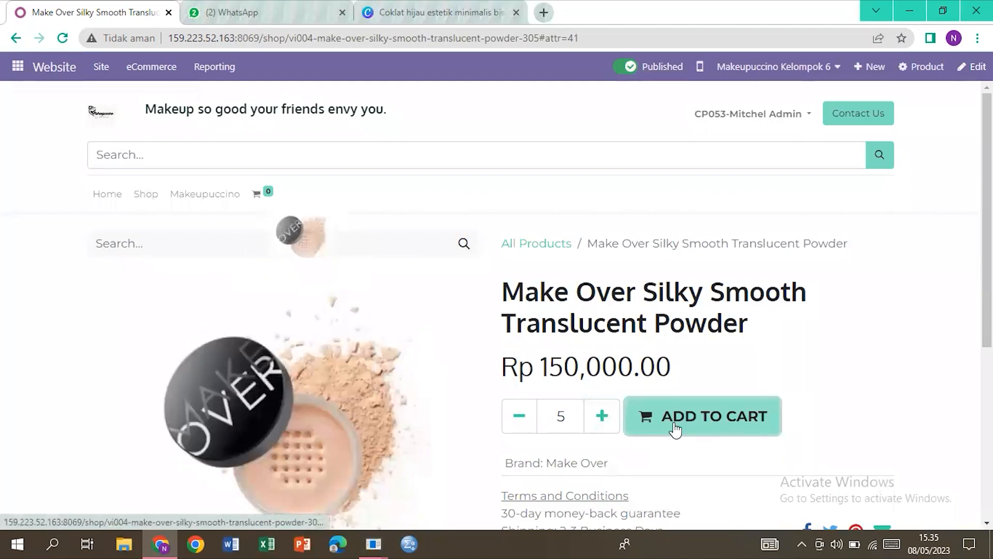
click(108, 198)
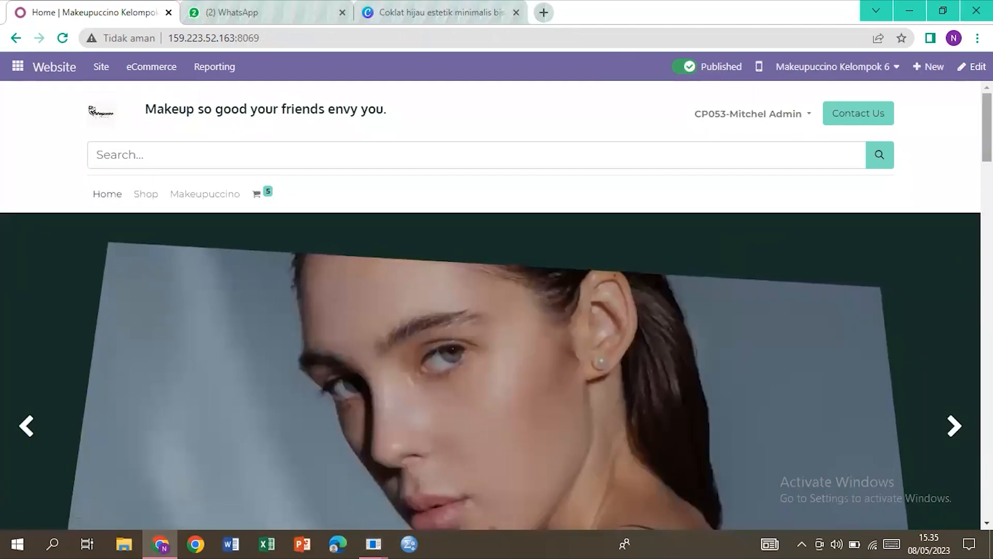
Step: Add 10 Make Over Lash Impulse Waterproof Mascara at Rp 30,000.00 to the cart, making 15 items
scroll(491, 305, down, 5)
scroll(491, 306, down, 20)
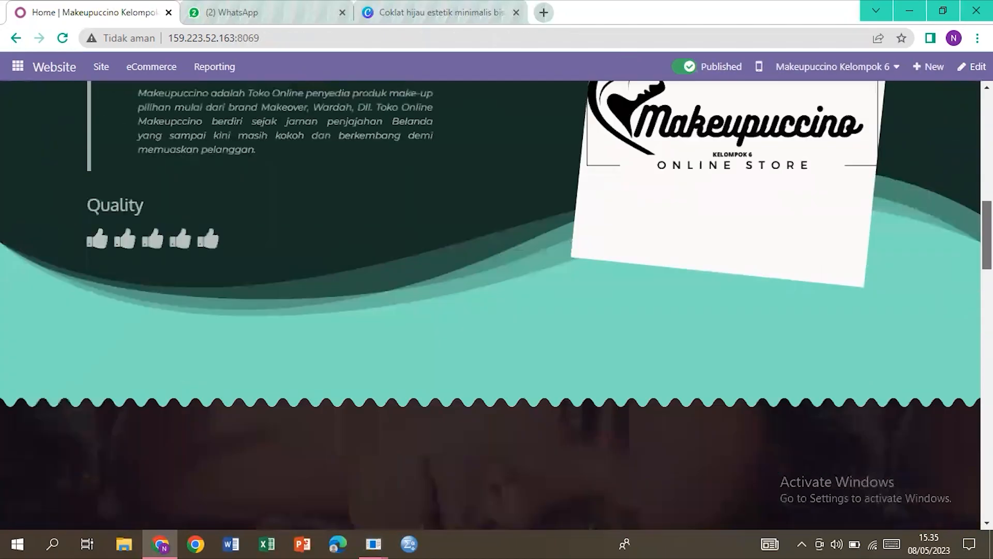
scroll(491, 305, down, 3)
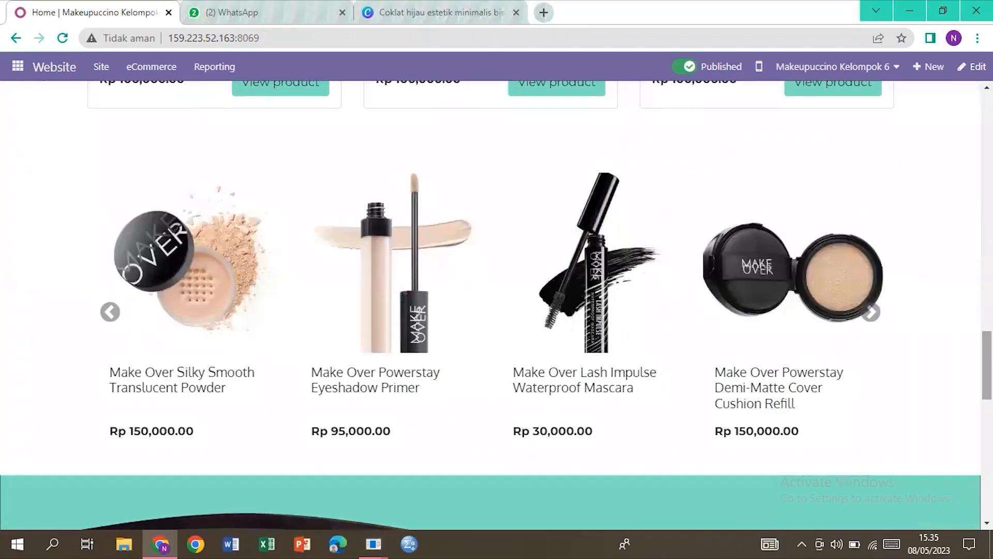
click(578, 399)
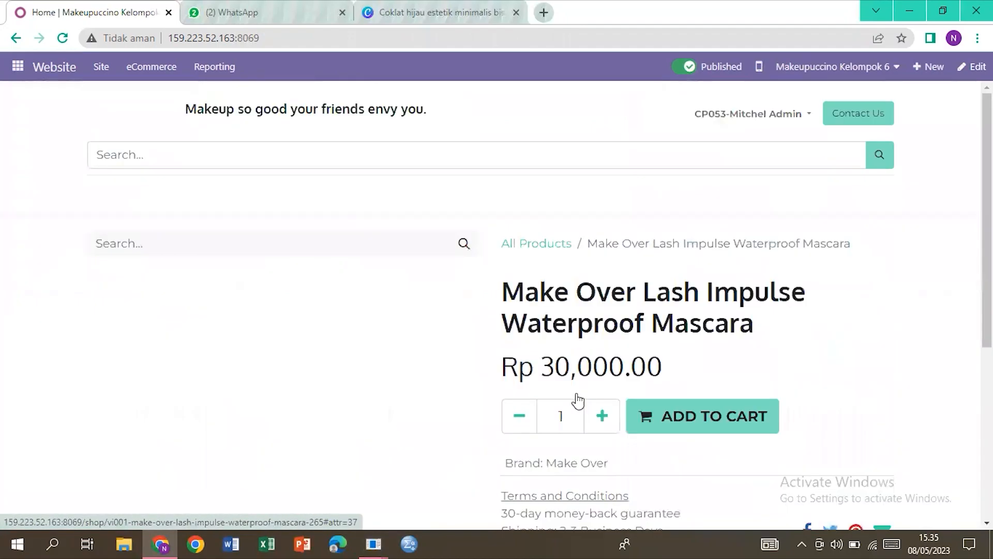
click(602, 417)
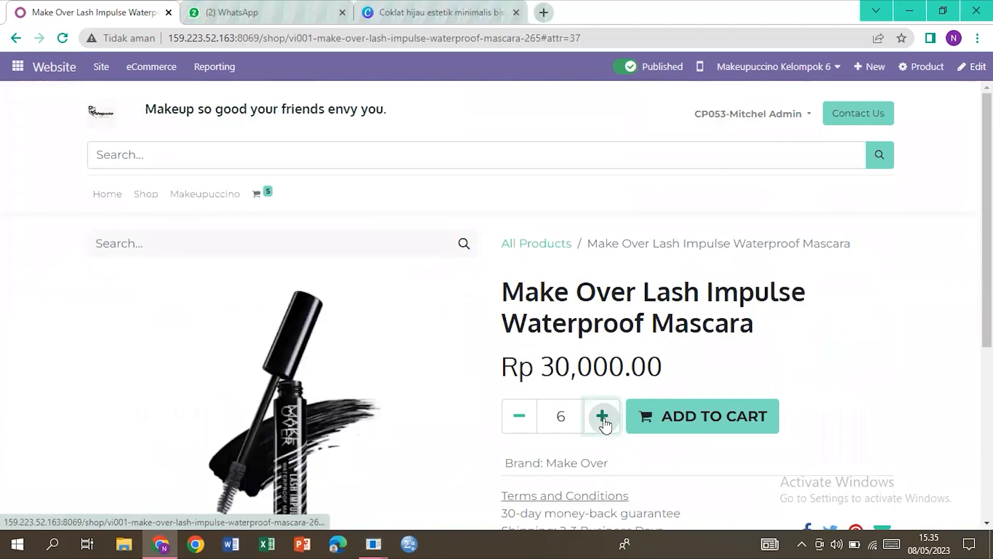
click(602, 416)
click(602, 416)
click(602, 417)
click(603, 416)
click(663, 419)
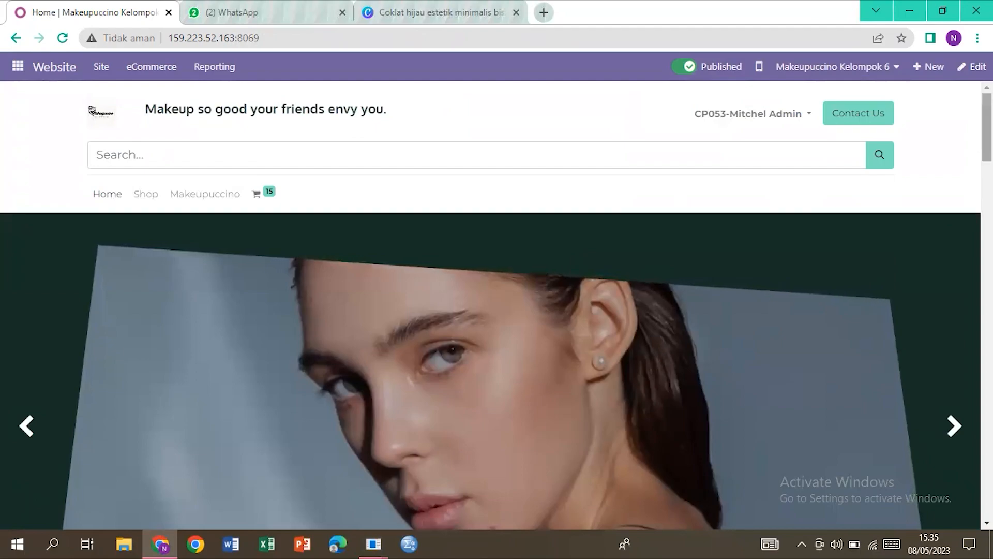
Step: Add one Make Over Powerstay Demi-Matte Cover Cushion Refill at Rp 150,000.00 to the cart
scroll(490, 305, down, 20)
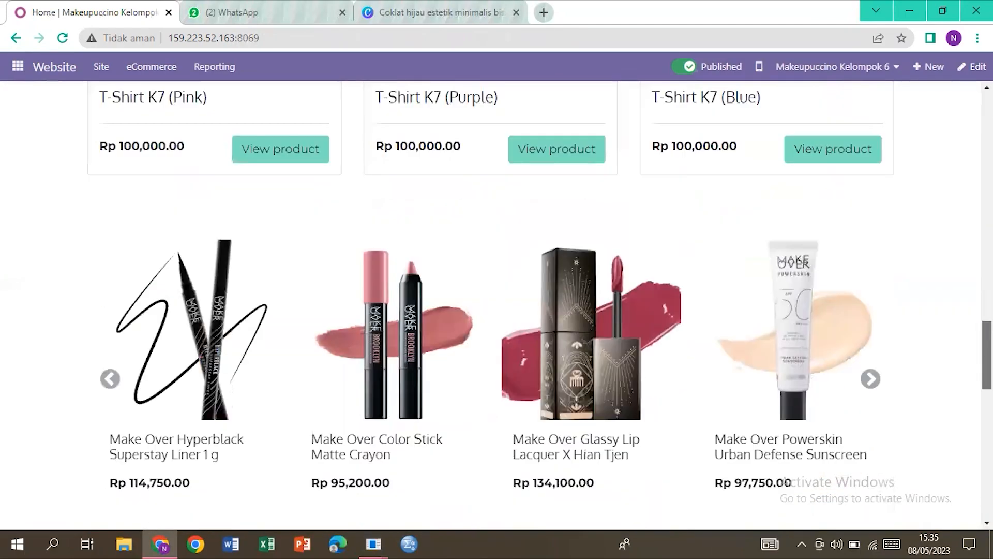
scroll(490, 305, down, 1)
scroll(490, 305, up, 4)
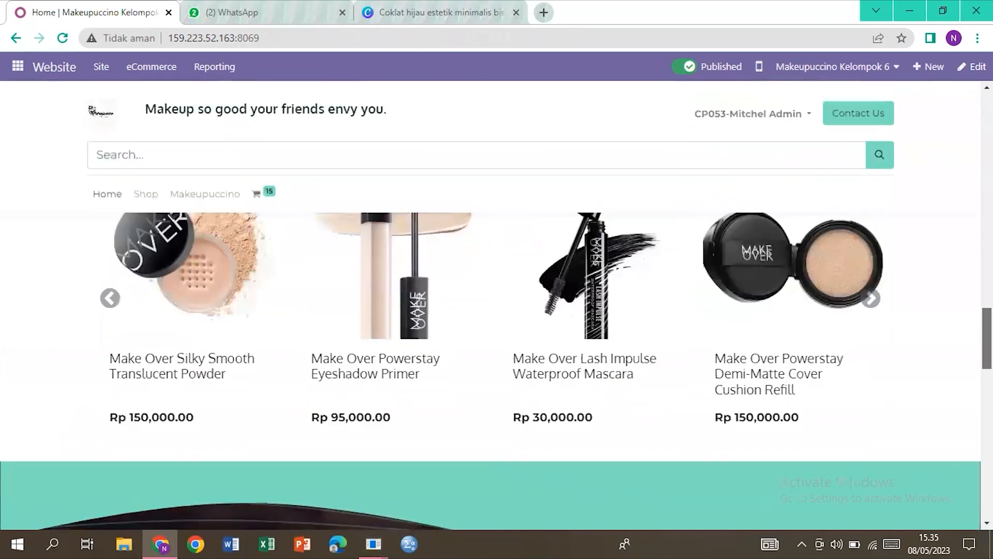
scroll(490, 305, up, 1)
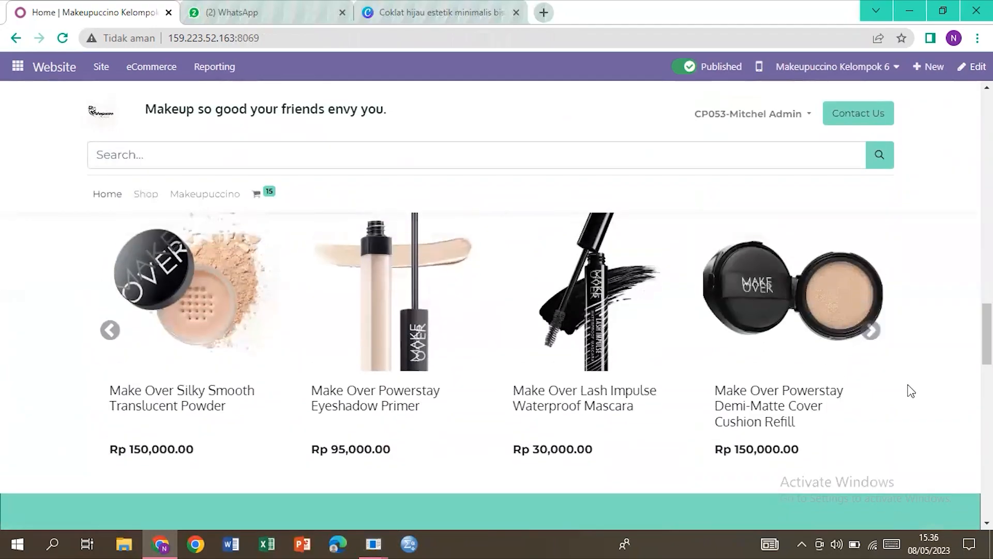
click(783, 299)
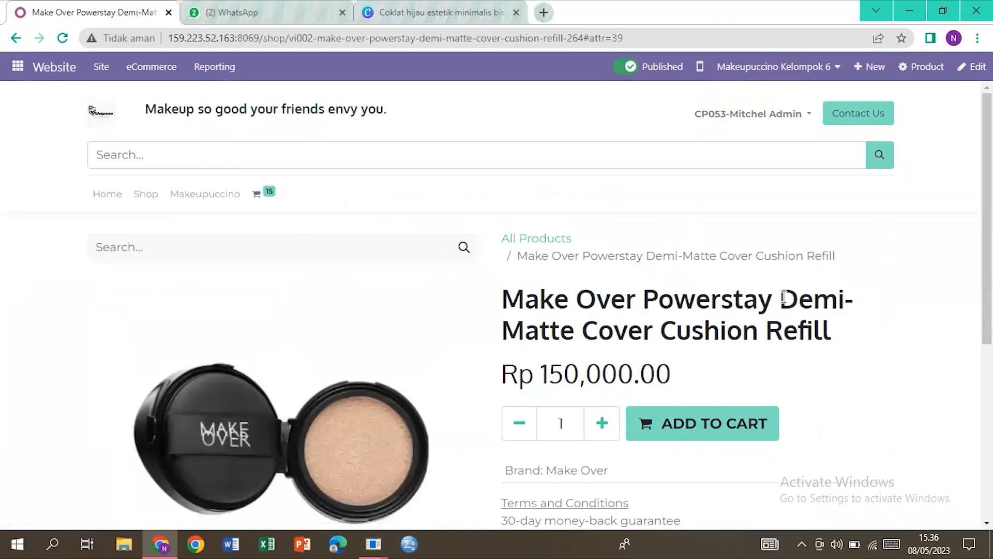
click(653, 432)
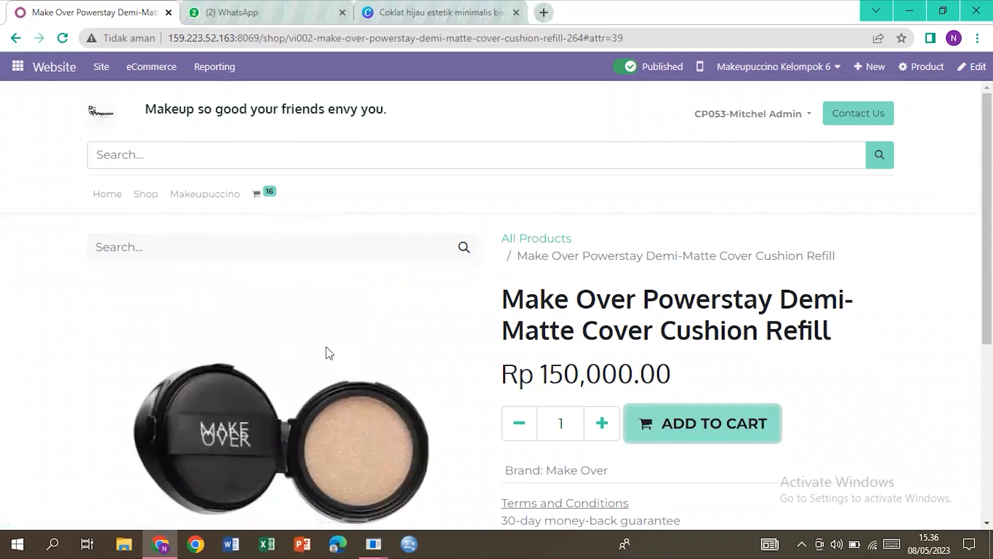
Step: Search the shop for 'make', open Bedak Makeover Kelompok 16, then bring up the cart
click(141, 197)
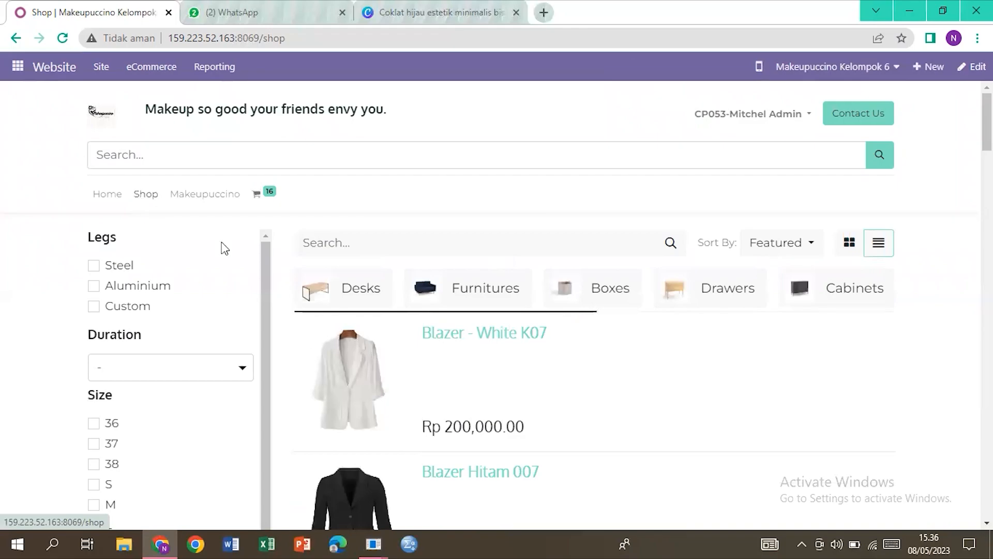
click(345, 242)
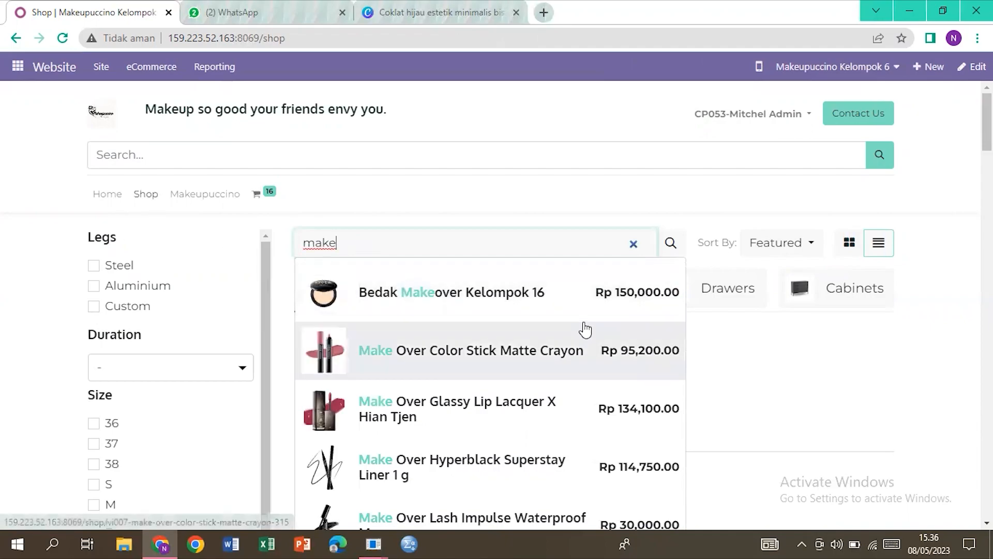
click(531, 292)
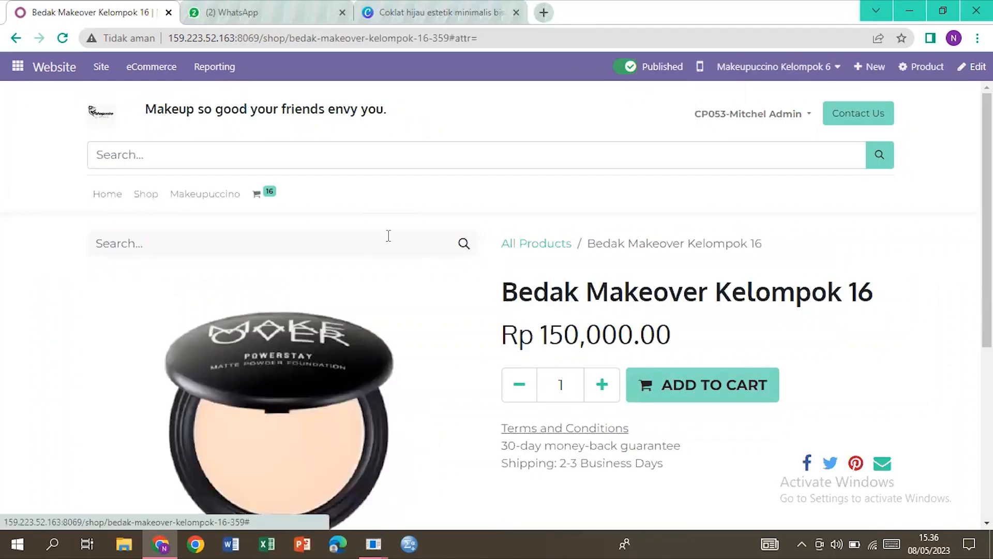
mouse_move(270, 211)
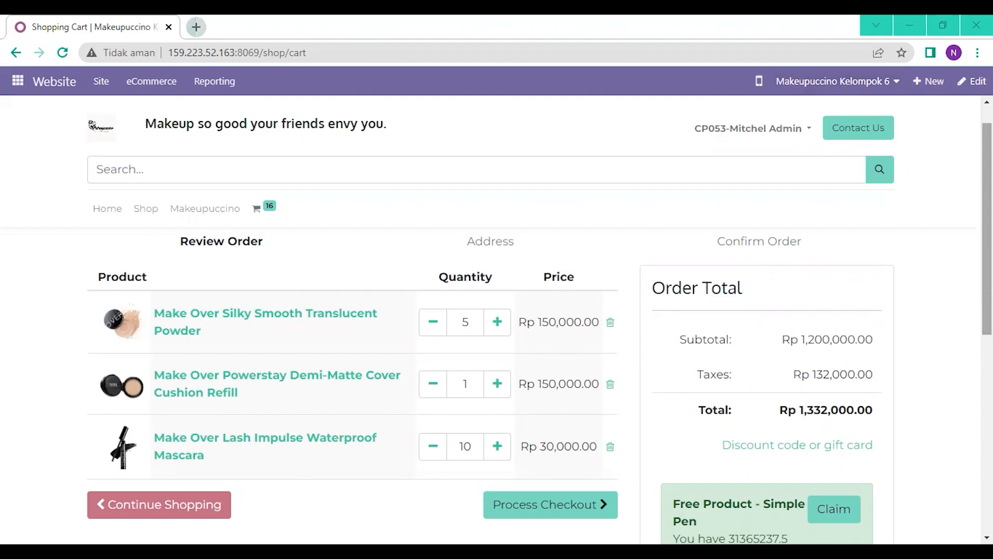
Step: Review the three cart lines totalling Rp 1,332,000.00 and proceed to the Confirm Order step
scroll(497, 362, down, 1)
scroll(497, 362, up, 1)
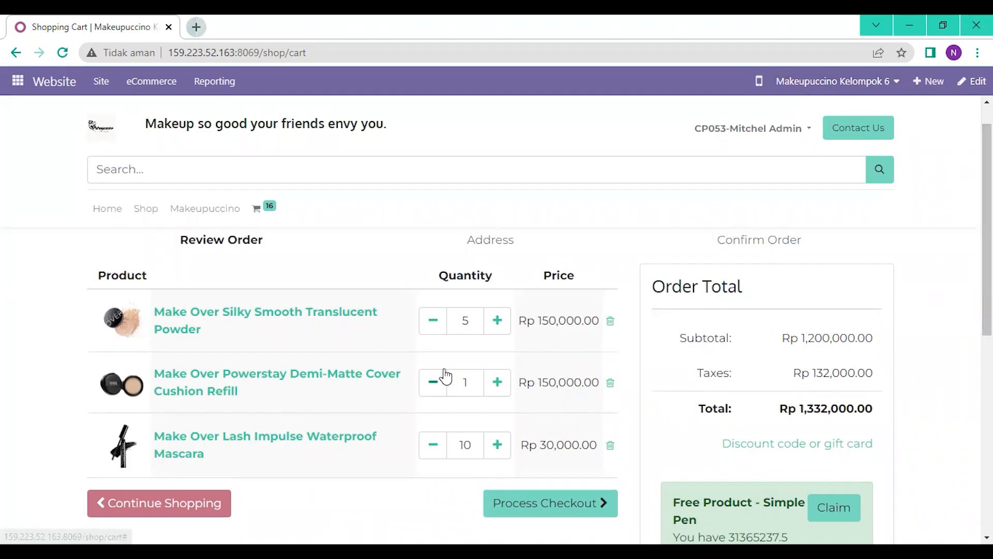
click(448, 323)
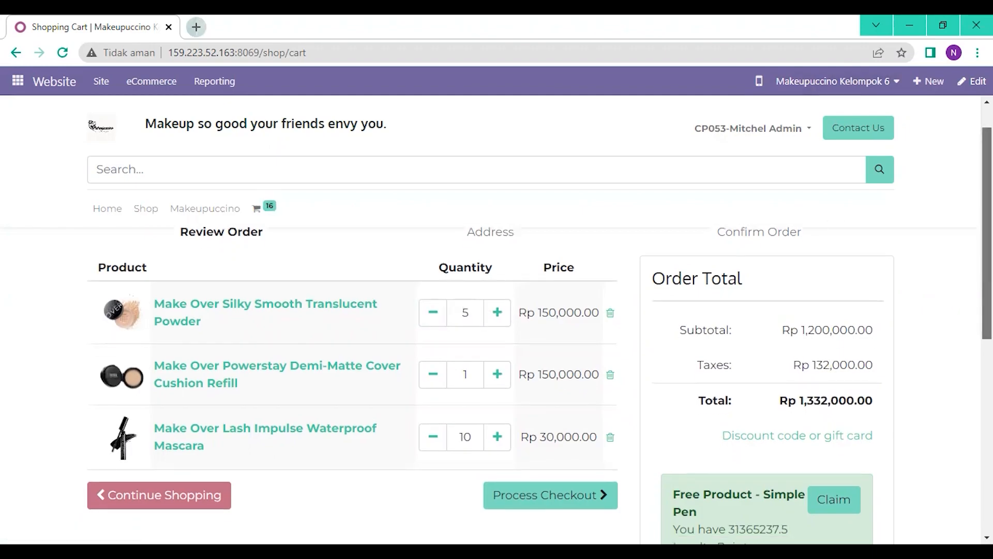
scroll(621, 398, down, 2)
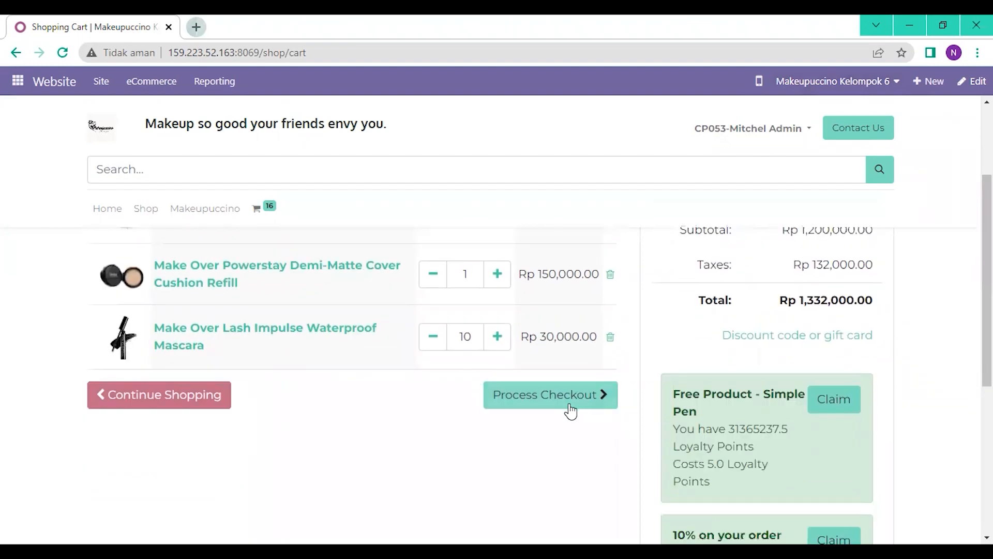
click(565, 406)
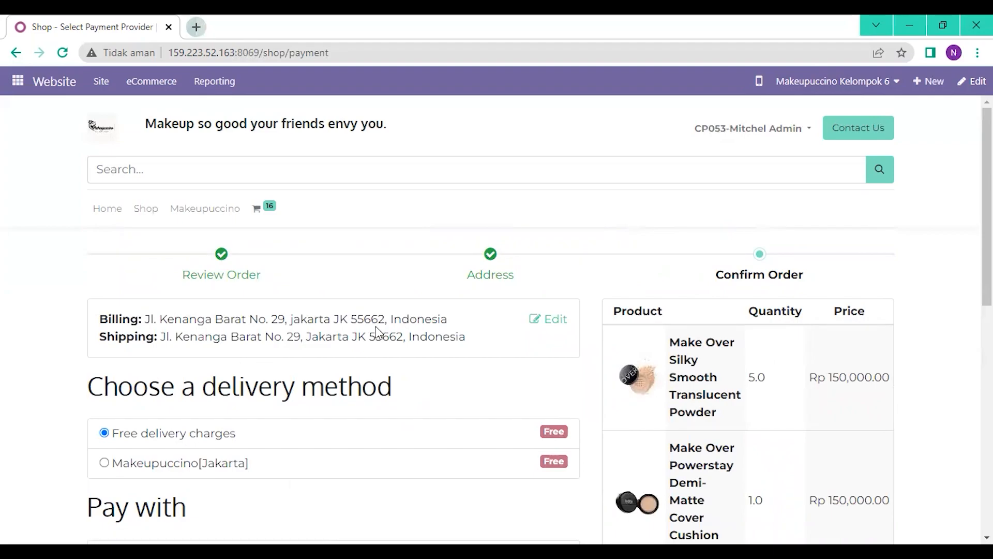
click(541, 331)
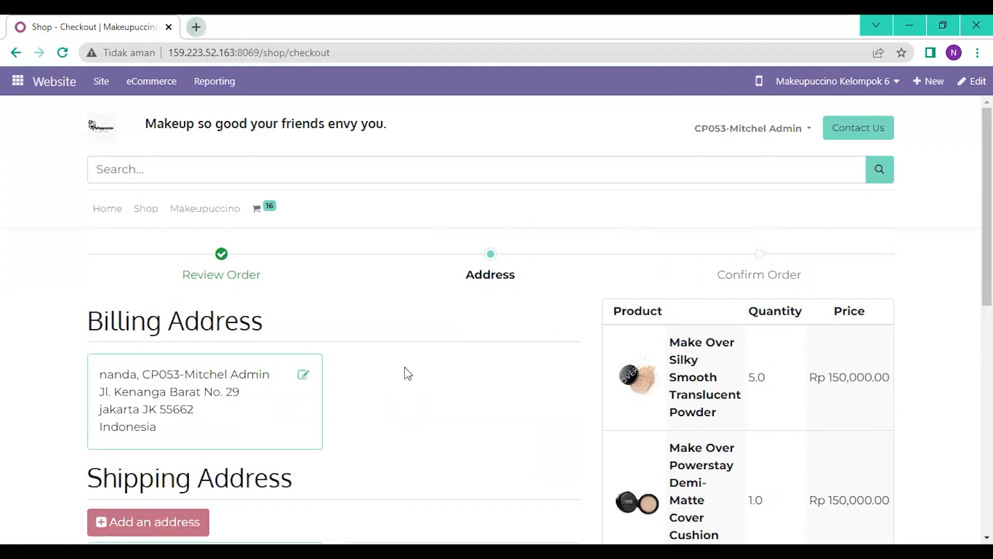
click(304, 384)
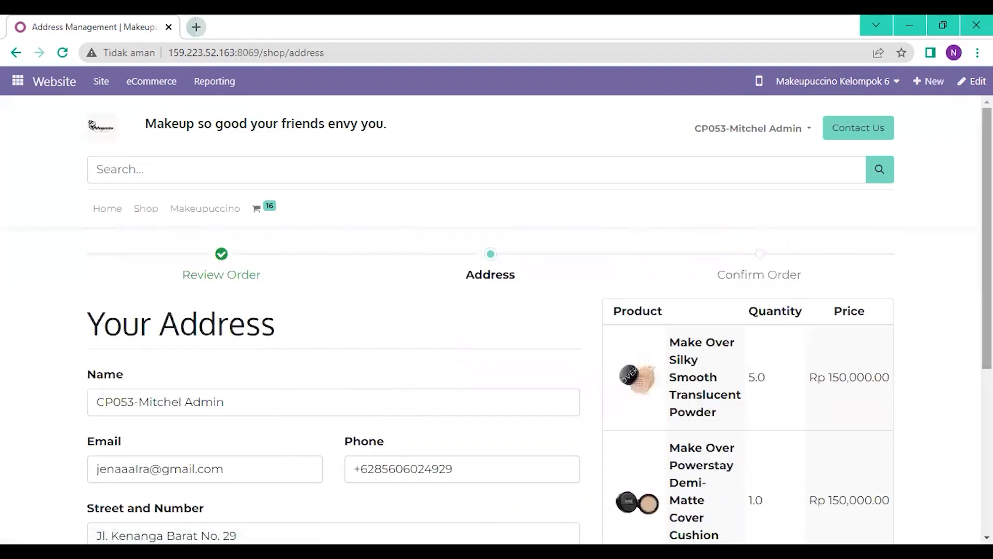
scroll(958, 352, down, 5)
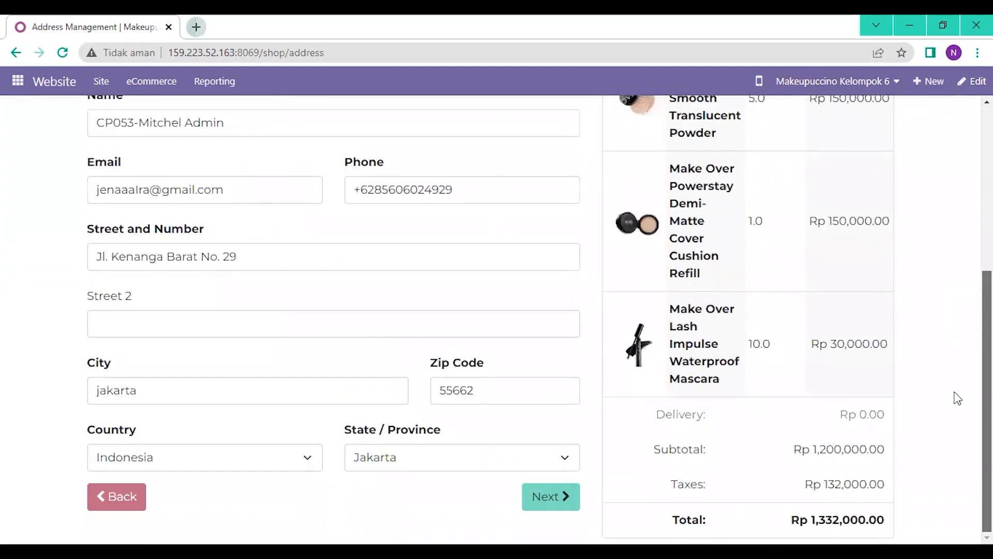
click(555, 504)
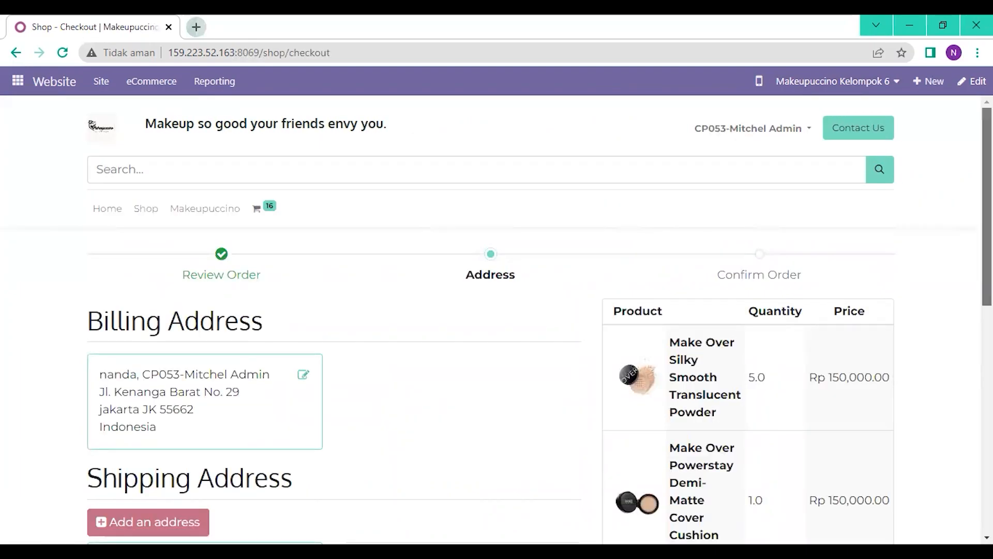
scroll(494, 423, down, 3)
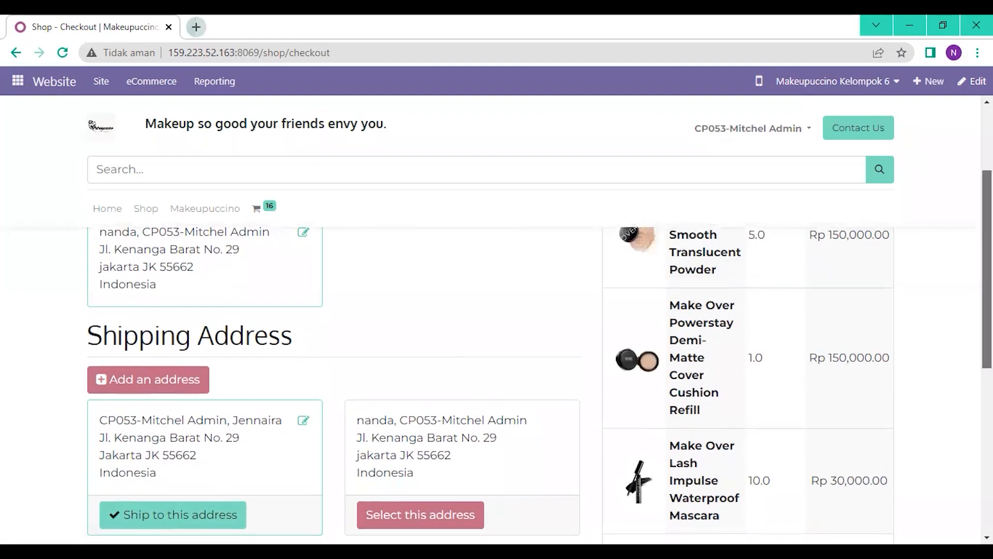
scroll(638, 412, down, 2)
click(556, 451)
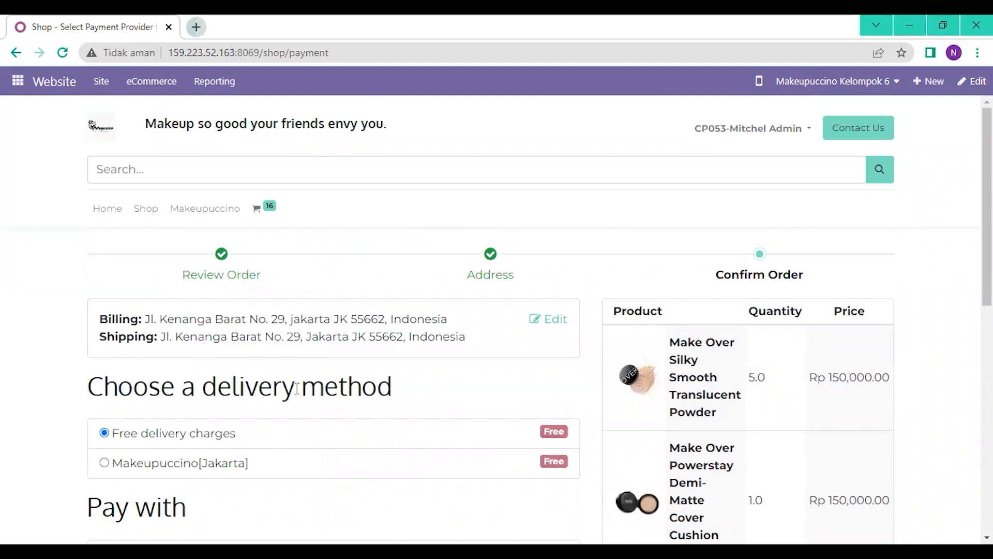
Step: Choose Makeupuccino[Jakarta] delivery and Wire Transfer payment, then place the Rp 1,332,000.00 order
click(103, 463)
scroll(845, 264, down, 3)
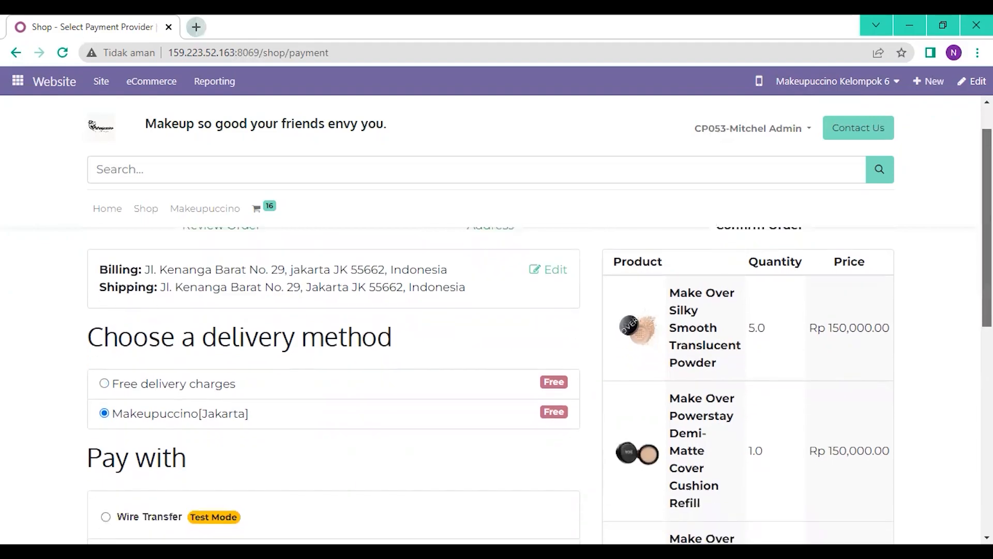
scroll(496, 336, down, 2)
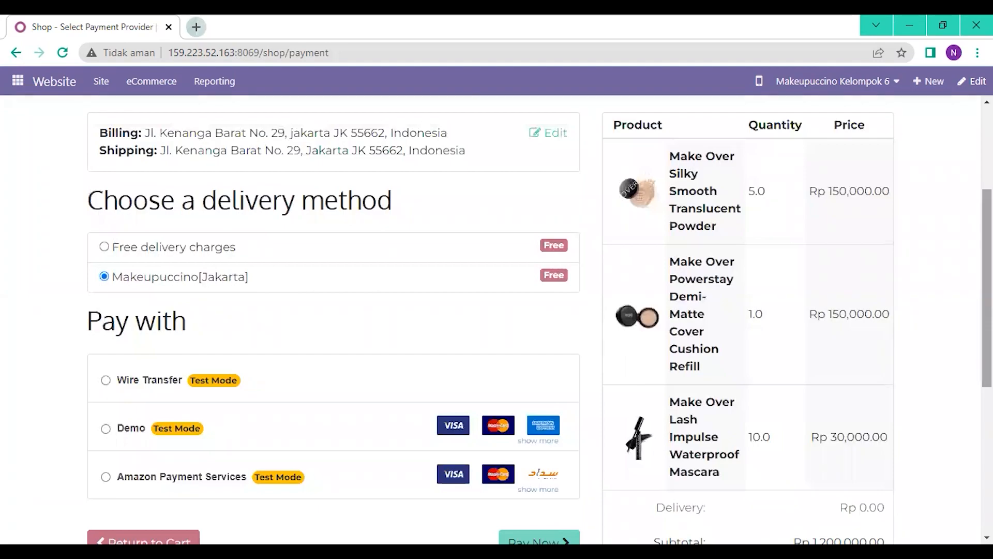
click(106, 381)
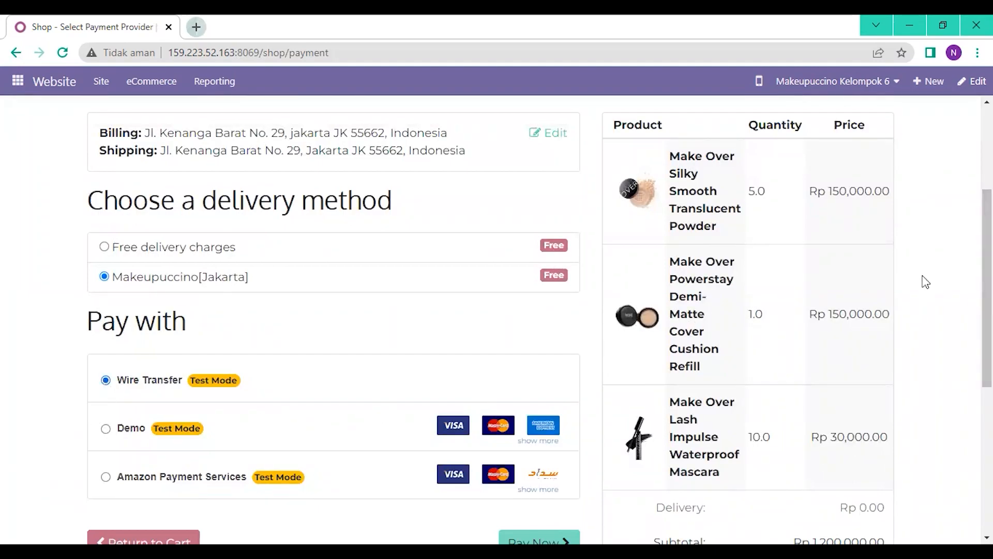
scroll(957, 184, up, 3)
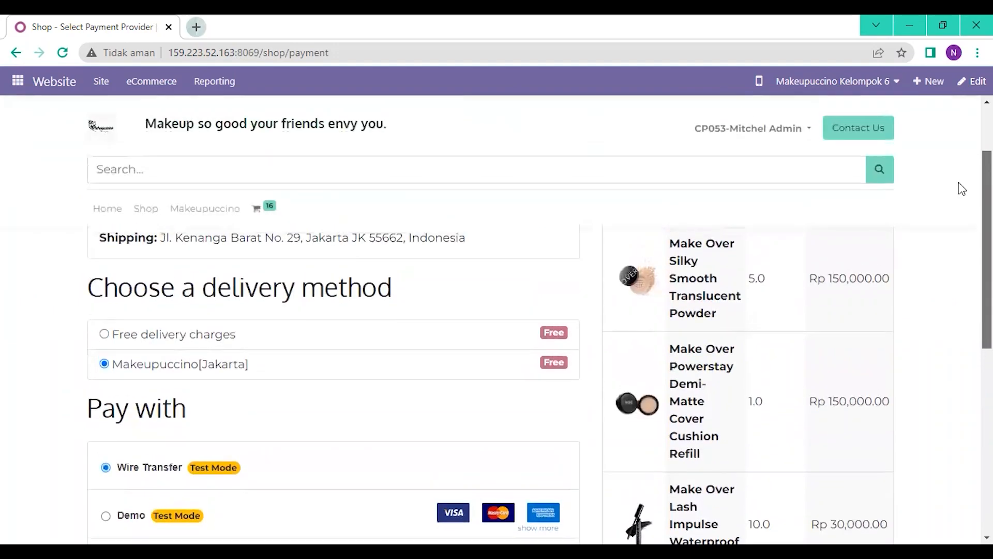
scroll(956, 207, down, 4)
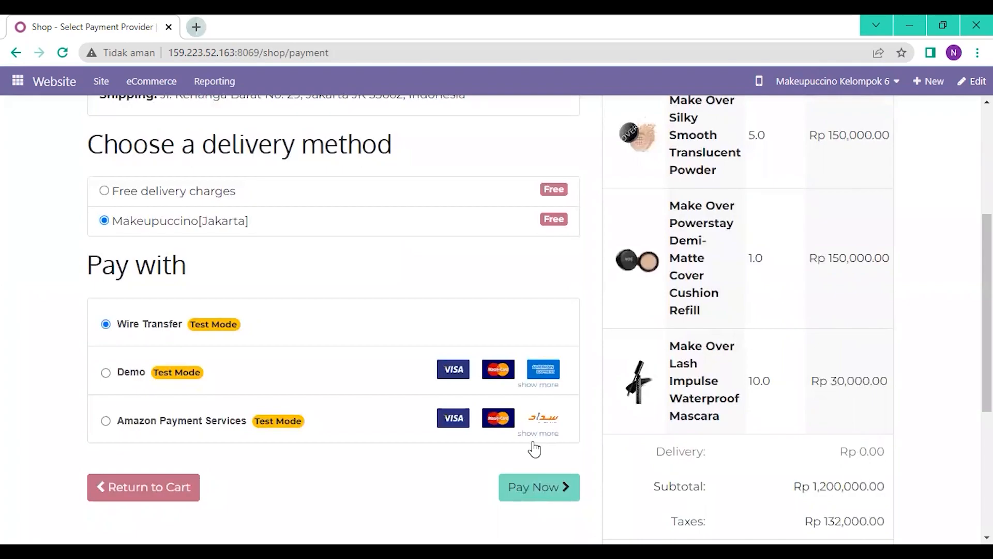
click(557, 486)
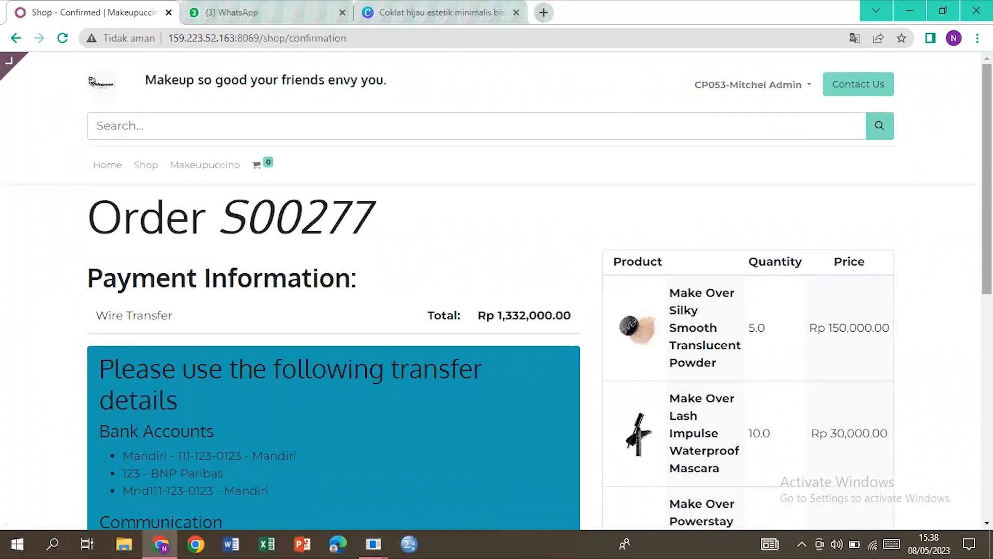
Step: Reload the S00277 confirmation page in the backend and open the Sales app's Quotations list
scroll(539, 291, down, 5)
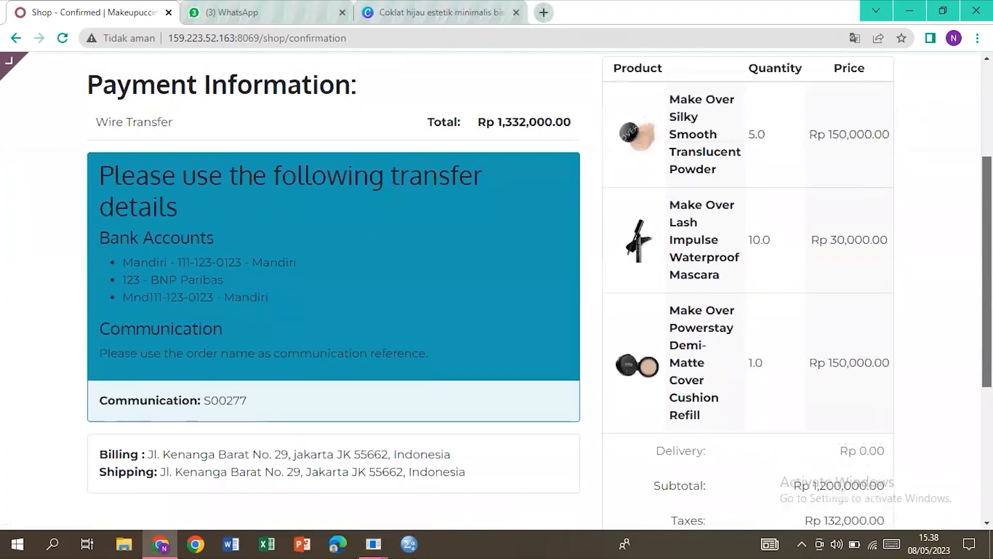
scroll(895, 252, up, 4)
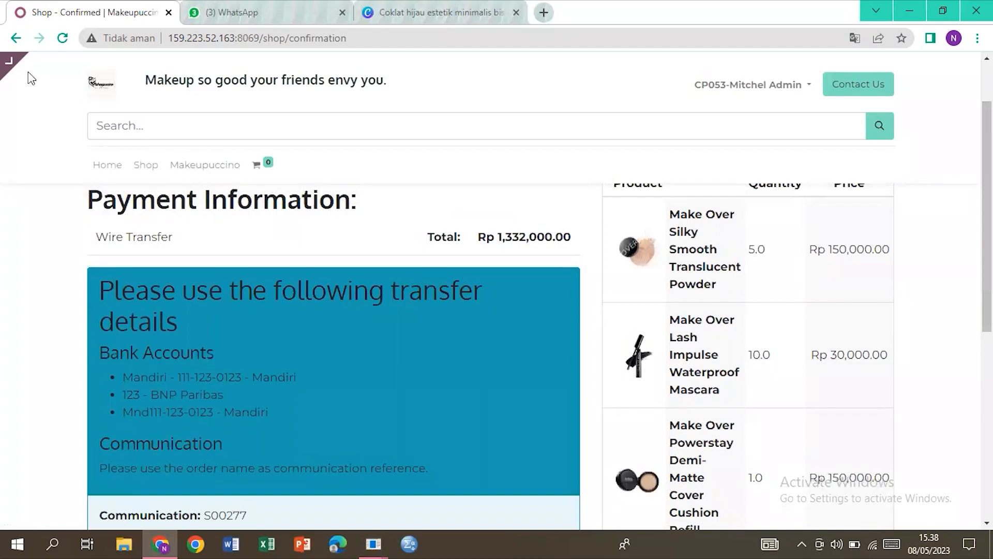
mouse_move(17, 72)
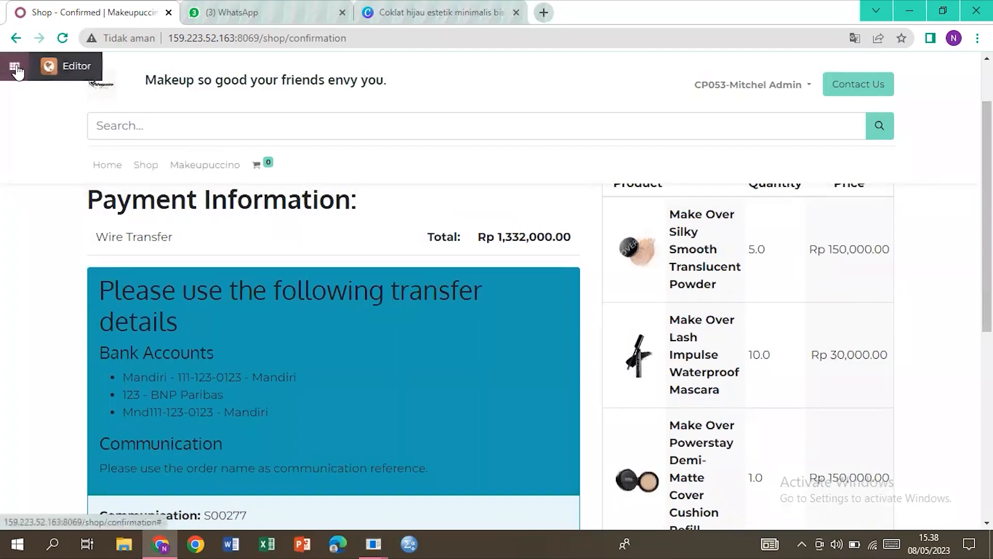
click(63, 71)
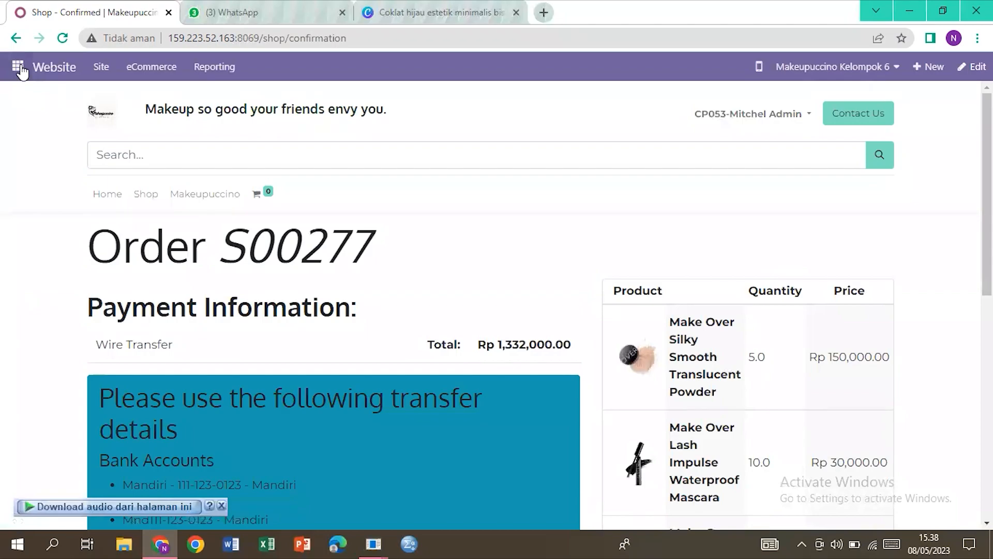
click(19, 67)
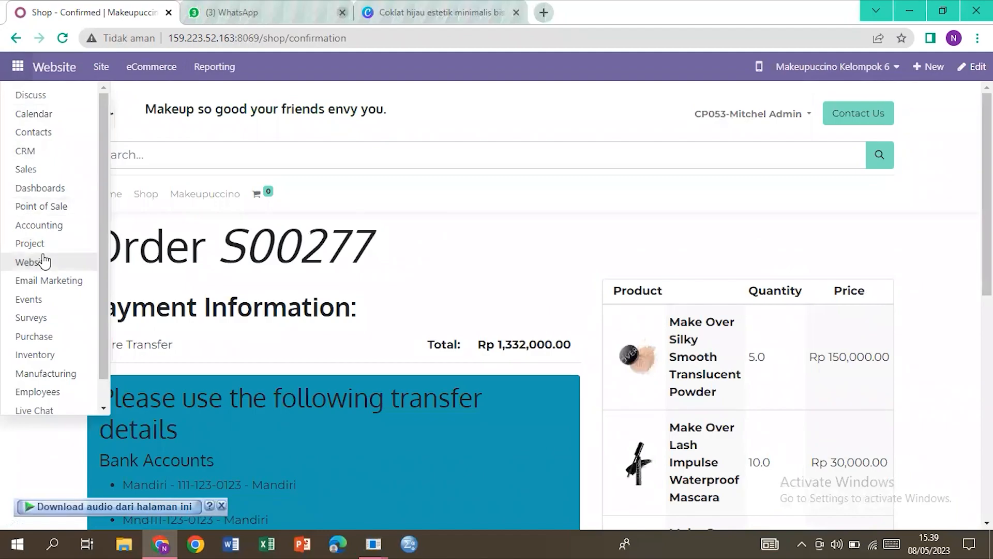
click(49, 174)
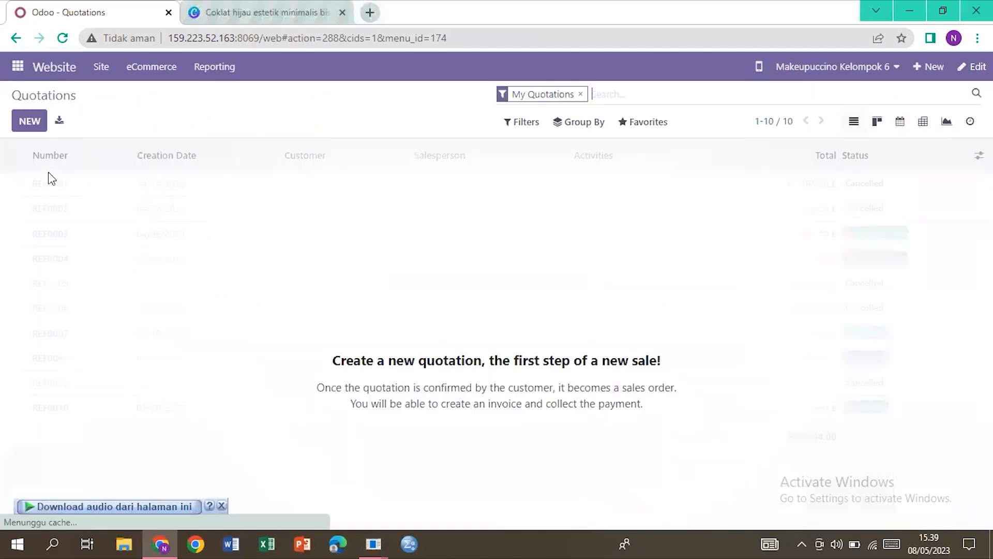
Step: Clear the My Quotations filter and open quotation S00277
click(580, 94)
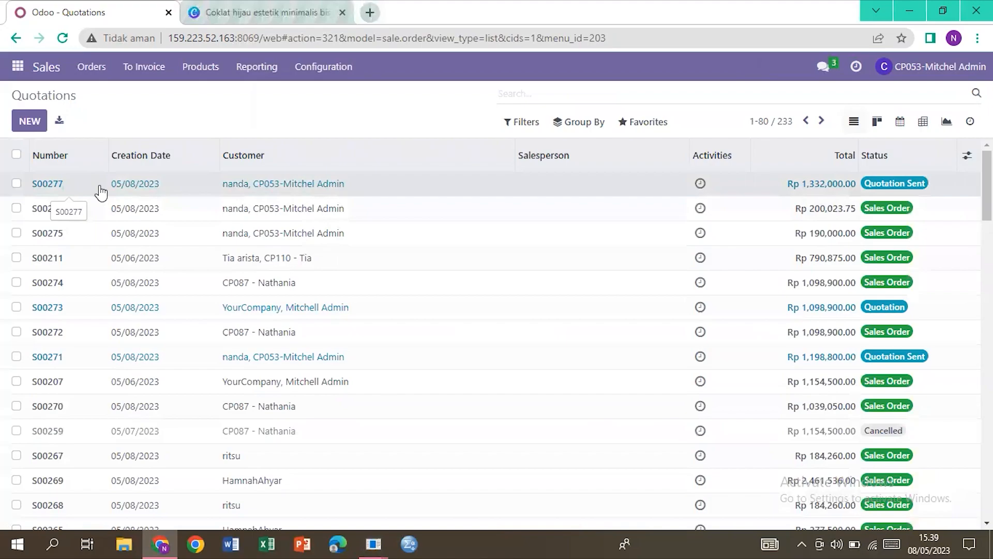
click(150, 189)
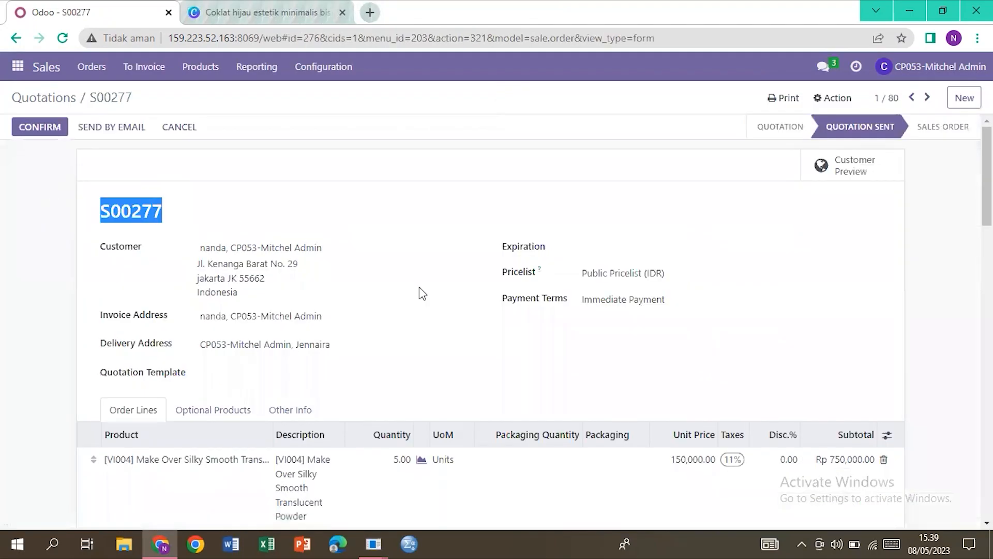
click(425, 295)
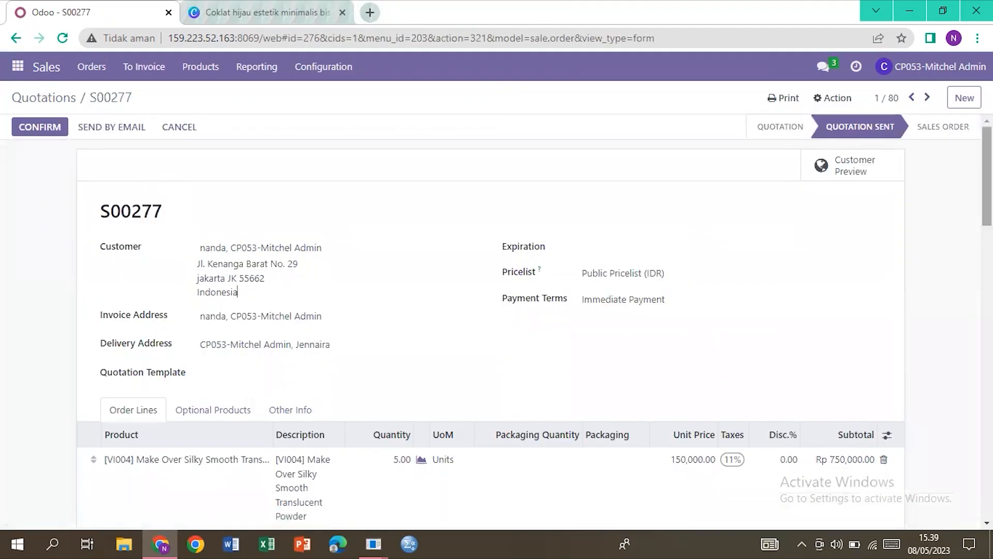
scroll(533, 322, down, 6)
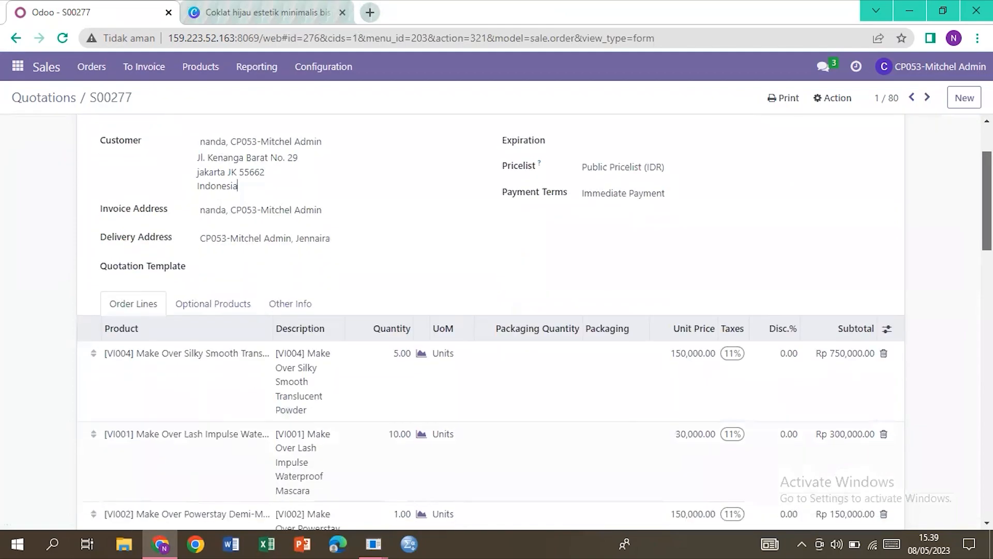
scroll(829, 234, up, 1)
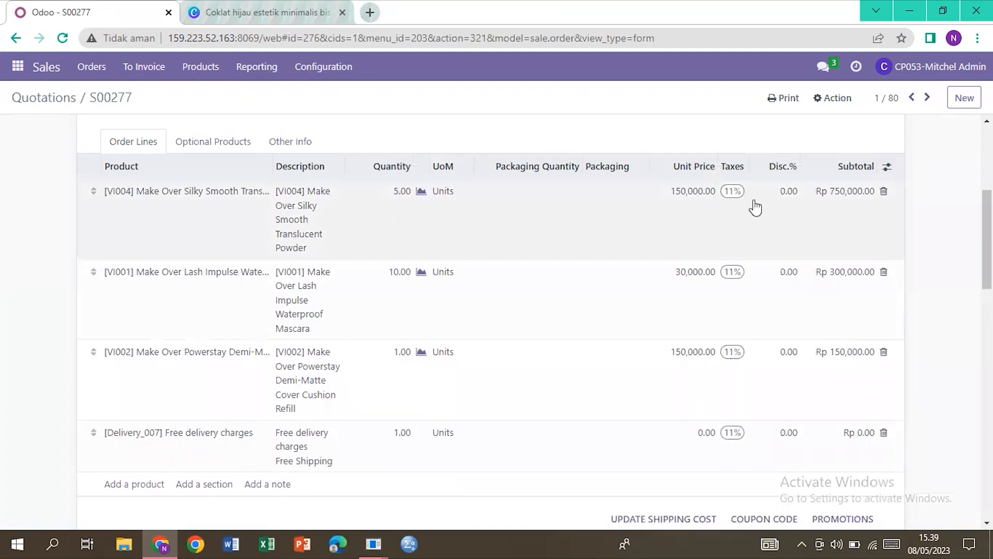
Step: Remove the 11% tax from all three product lines and delete the free delivery line
click(742, 195)
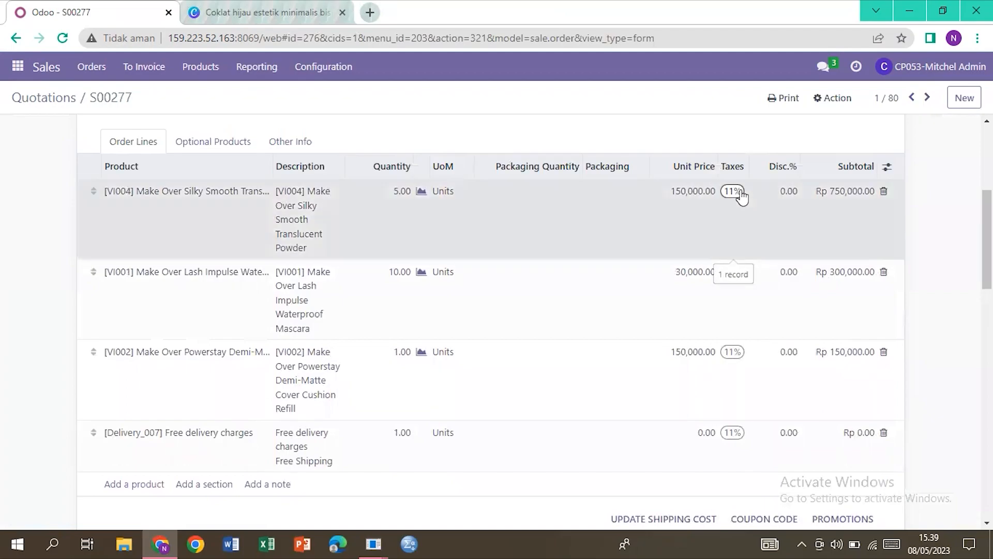
click(736, 191)
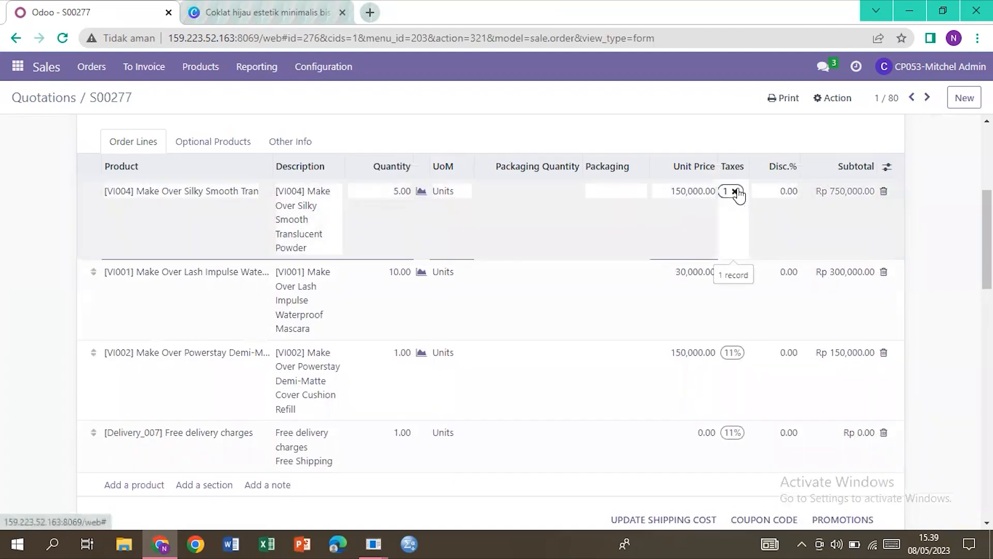
click(736, 272)
click(735, 271)
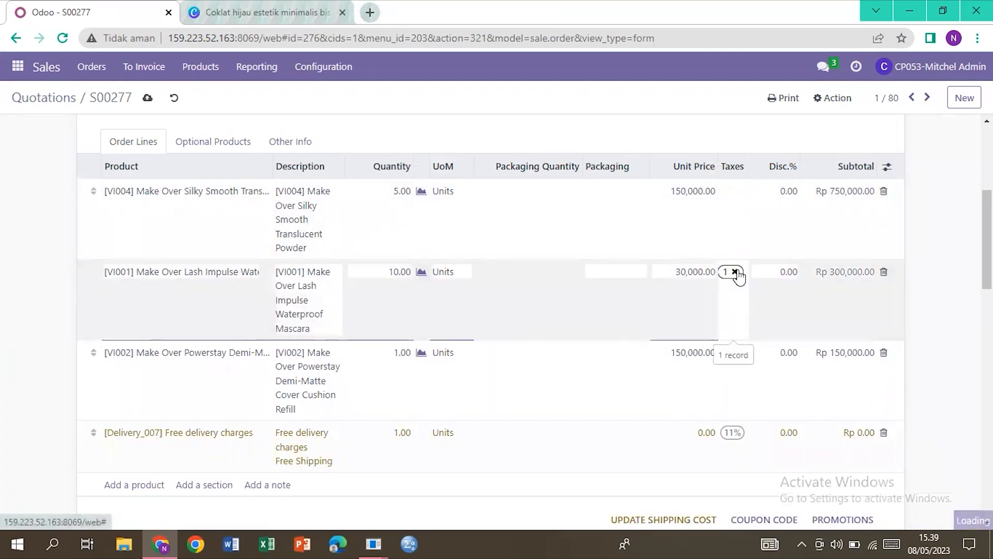
click(738, 270)
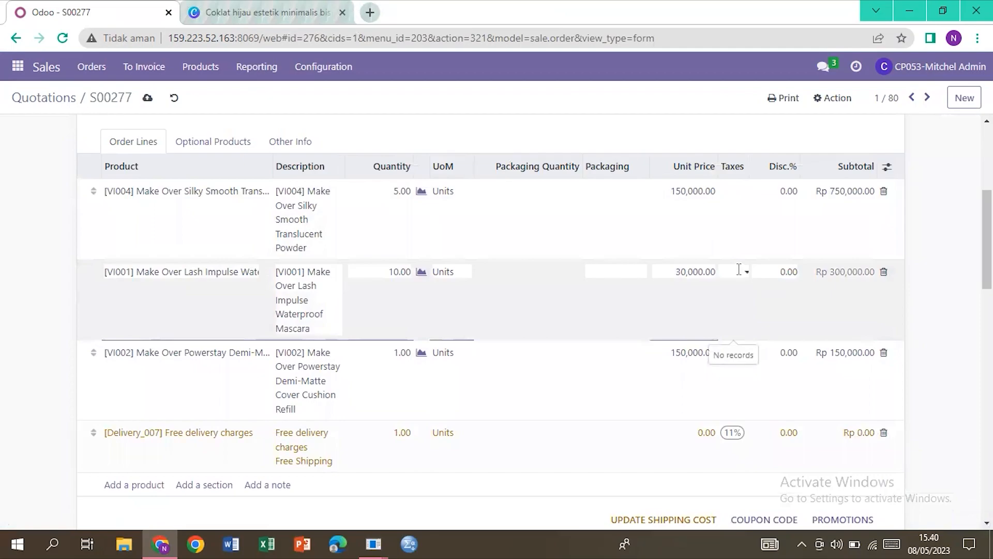
click(882, 412)
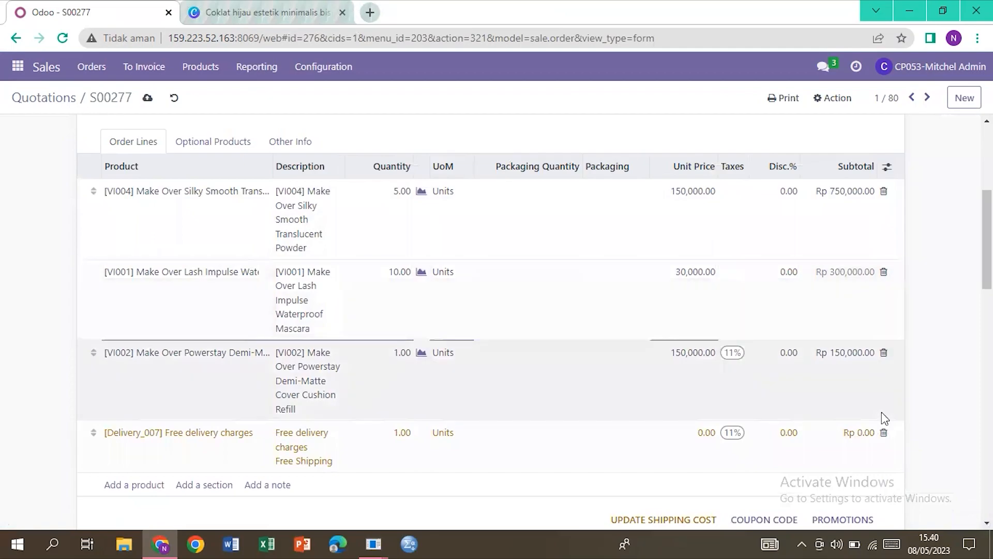
click(739, 356)
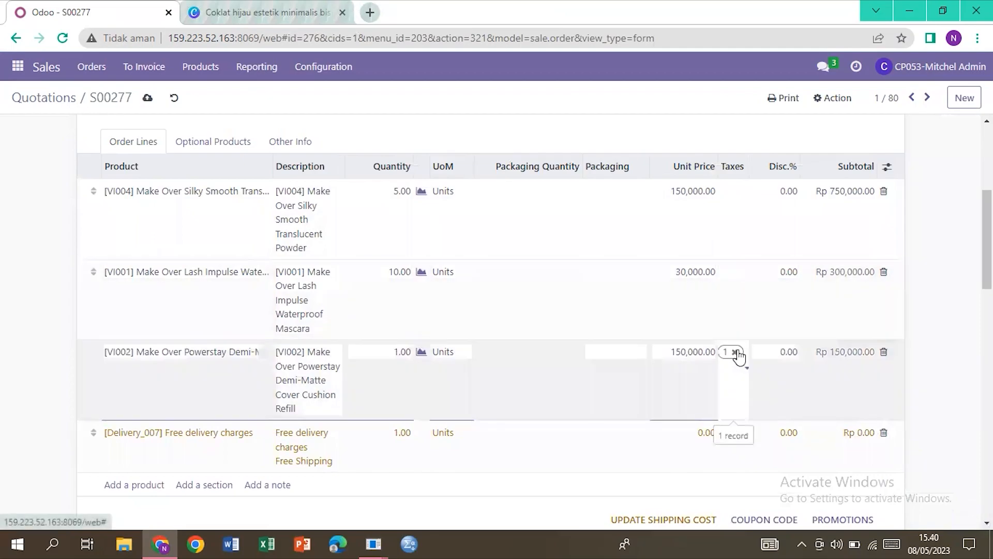
click(735, 352)
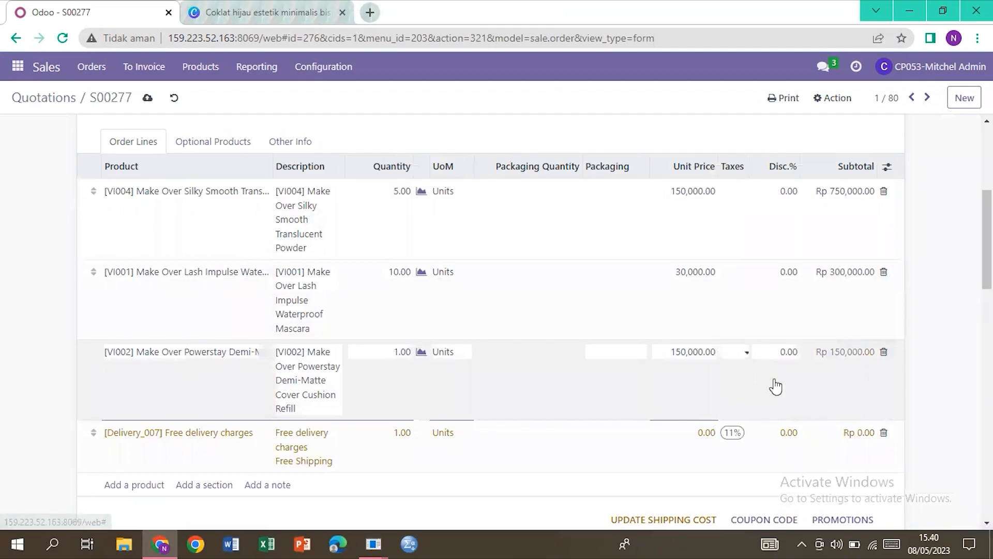
click(871, 444)
click(884, 433)
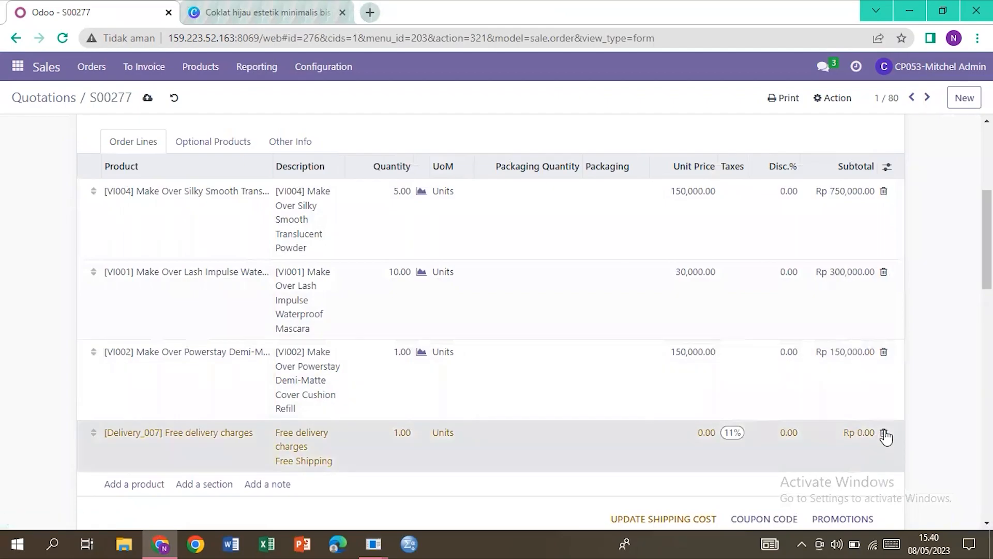
Step: Give the VI002 line a 5% discount and discard the empty new order line
click(788, 352)
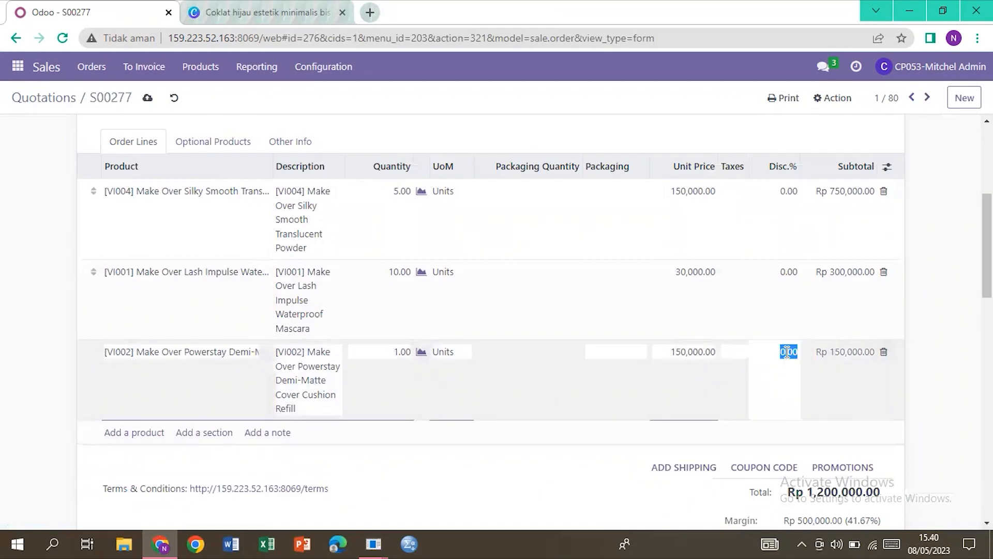
text(5)
key(Return)
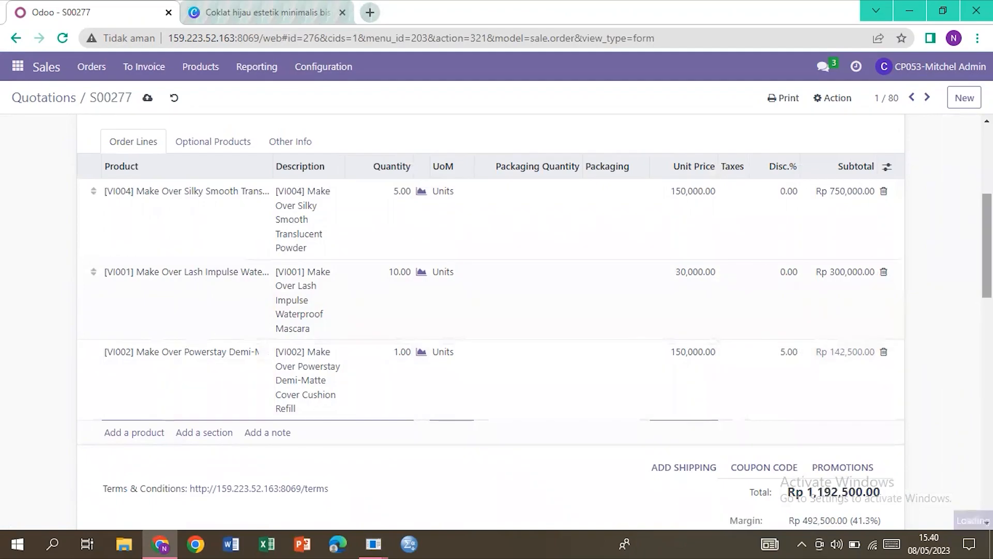
key(Return)
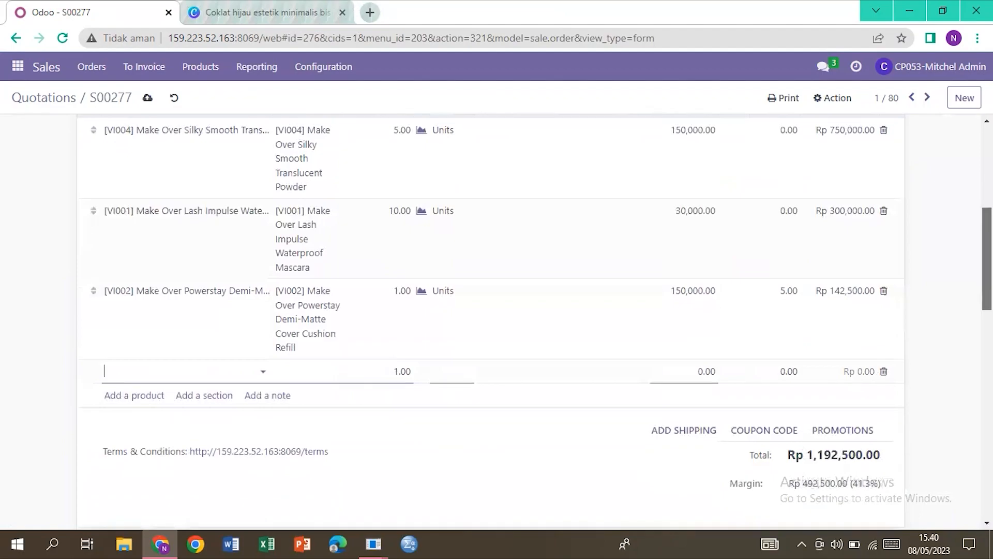
scroll(534, 327, up, 1)
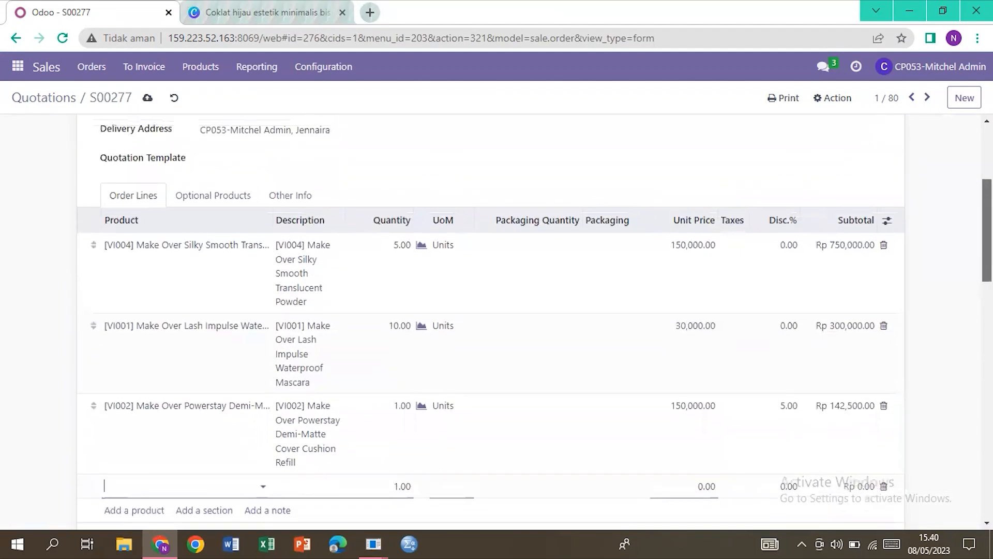
click(883, 487)
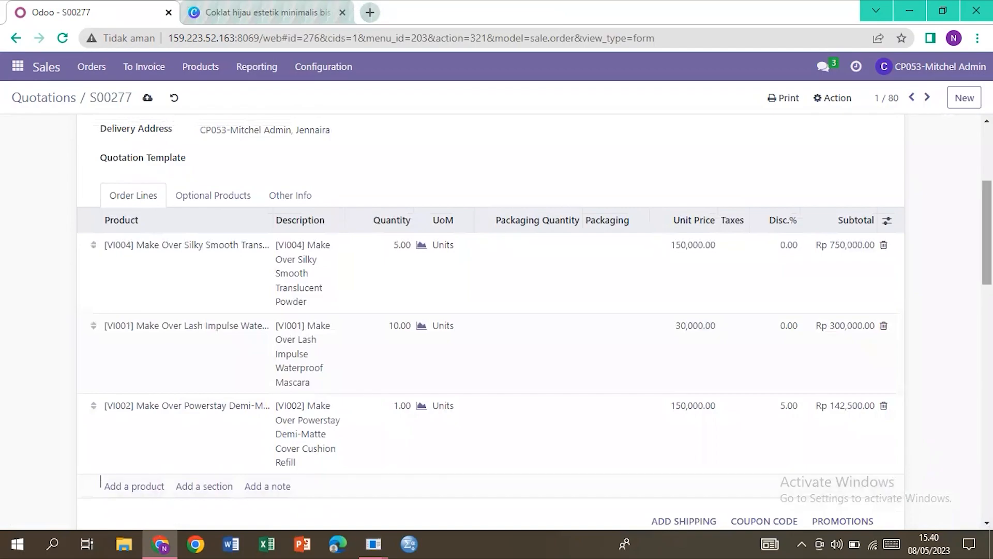
scroll(986, 232, up, 5)
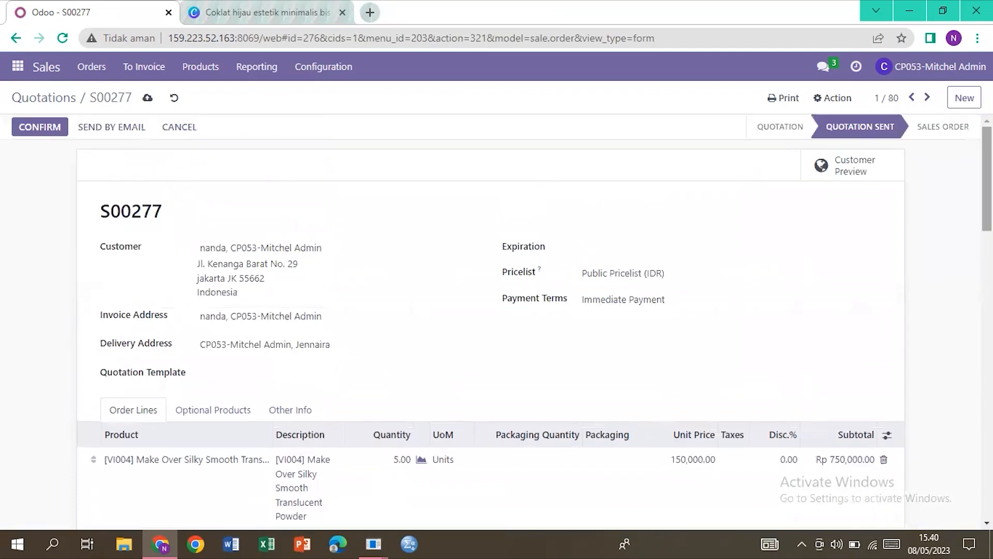
Step: Confirm S00277 as a sales order and create and view its regular draft invoice
click(43, 129)
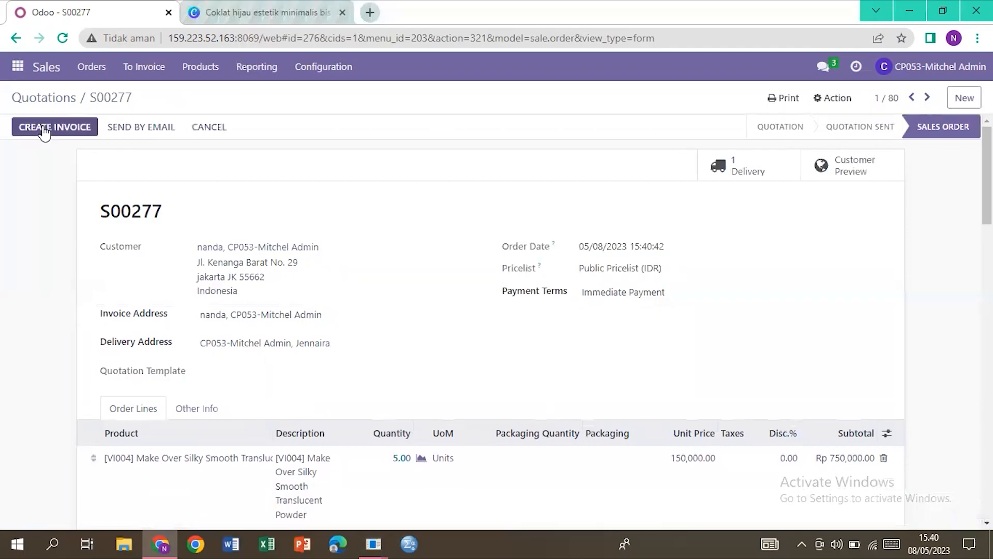
click(44, 129)
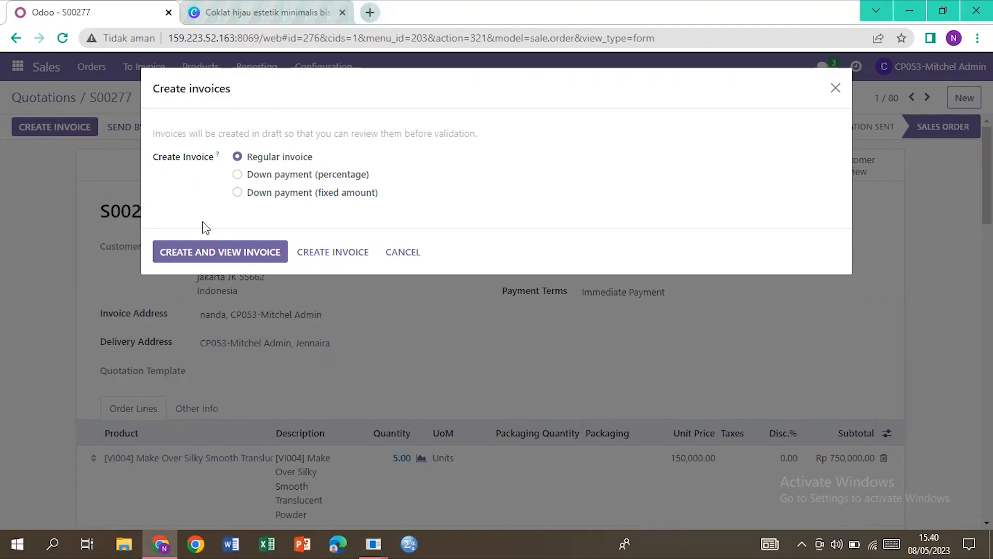
click(201, 260)
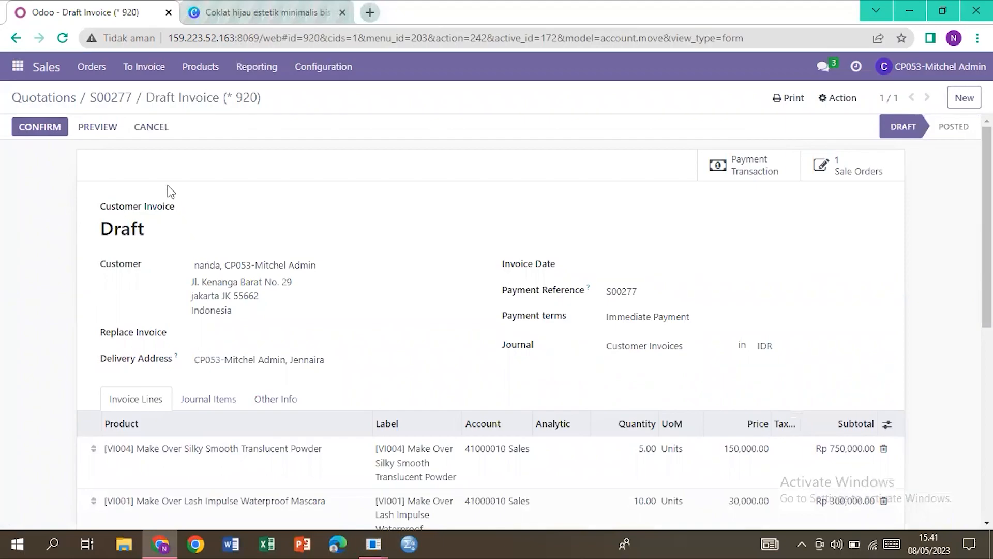
Step: Duplicate the draft invoice tab and switch the new tab to the Website app's Makeupuccino homepage
right_click(146, 20)
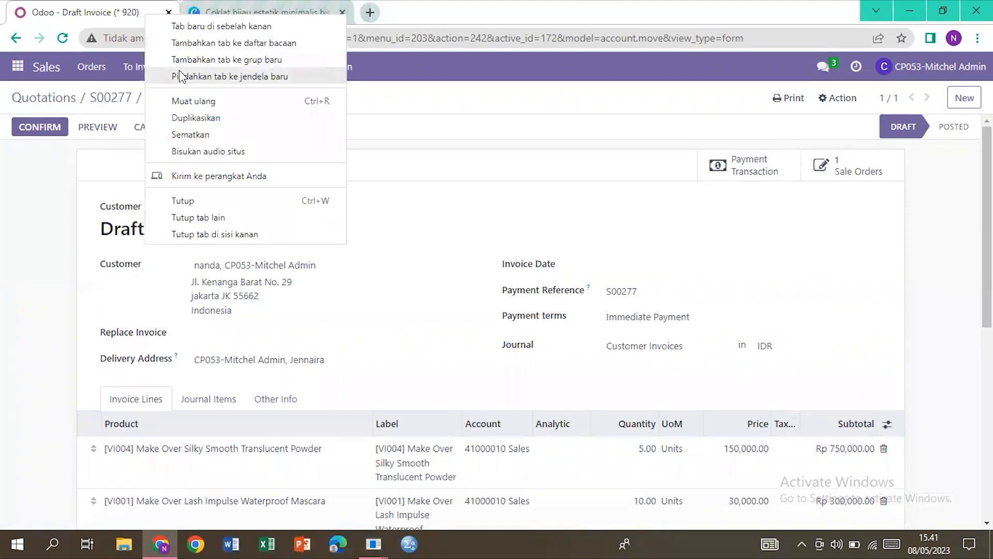
click(194, 118)
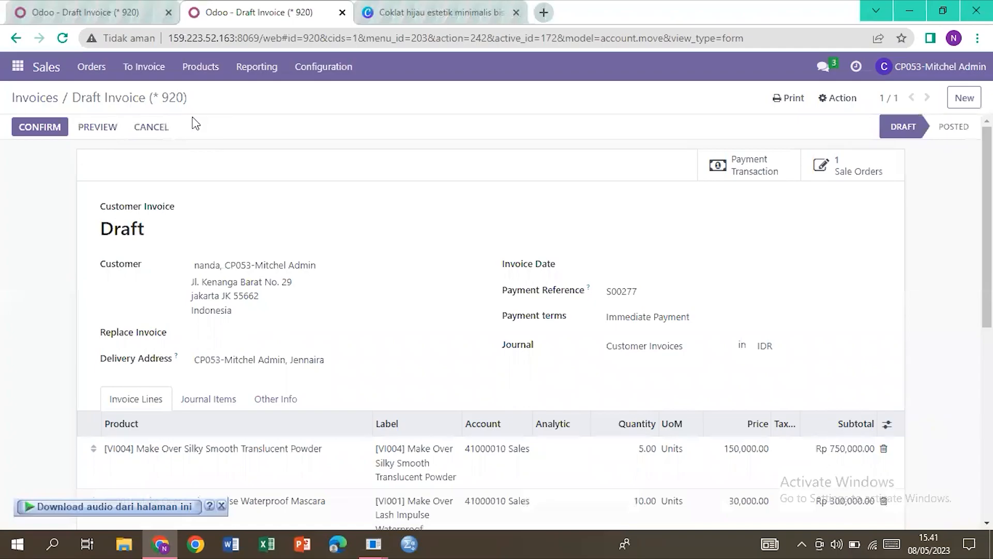
click(17, 68)
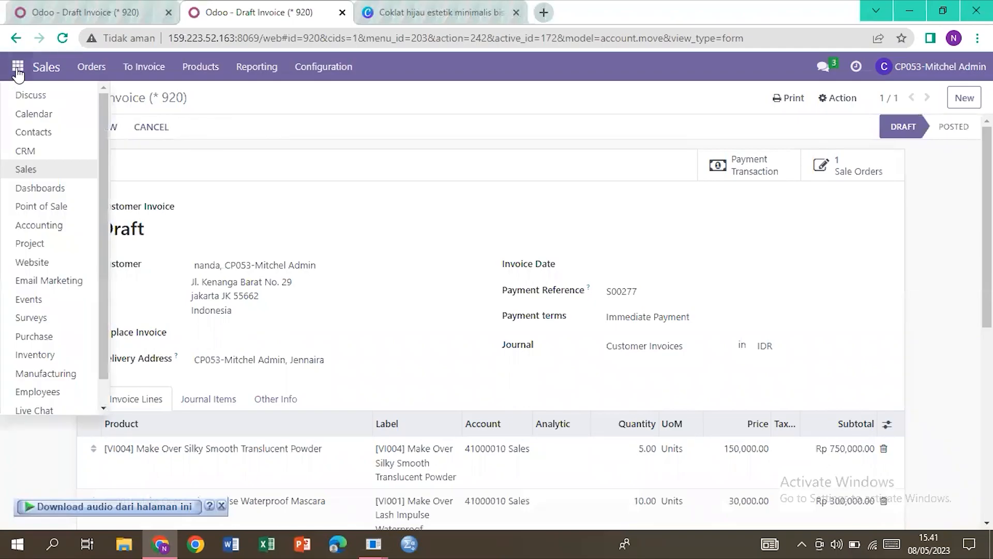
click(41, 262)
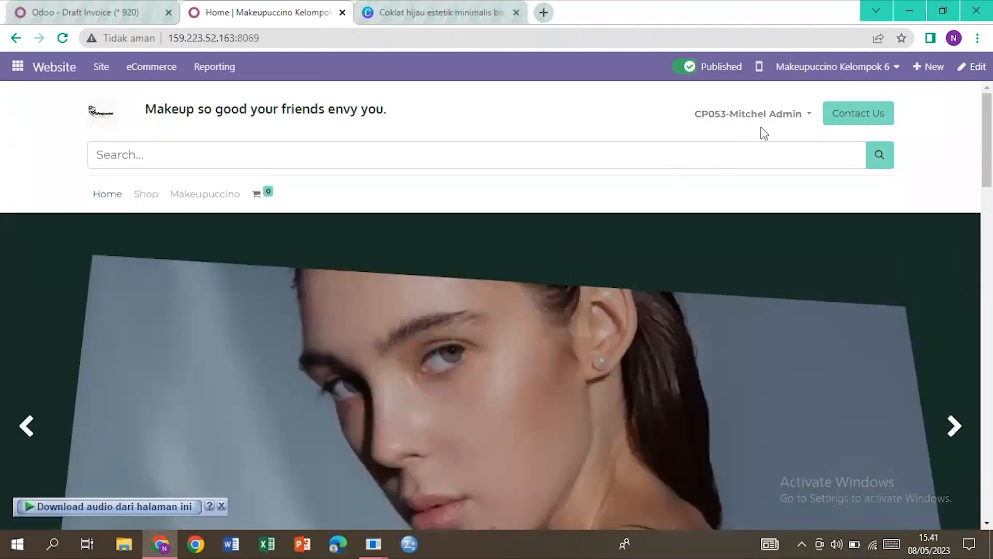
Step: Check S00277's 5% VI002 discount and Rp 1,192,500.00 total on the portal, then return to the invoice
click(796, 118)
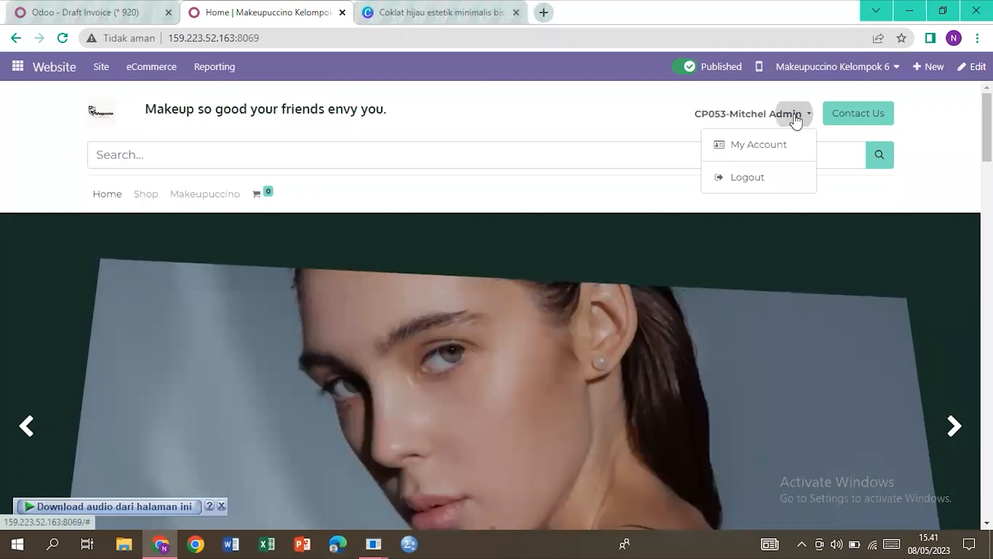
click(785, 141)
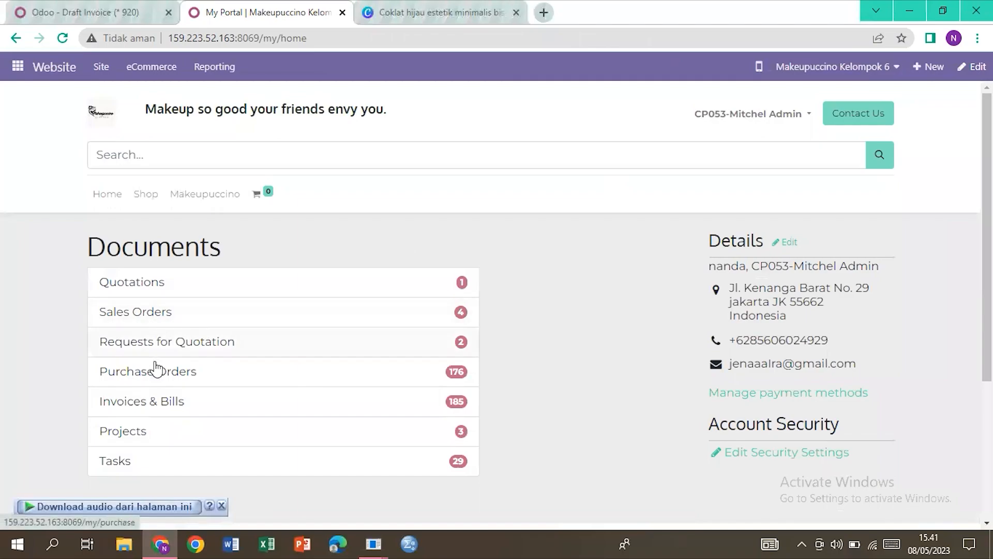
click(187, 317)
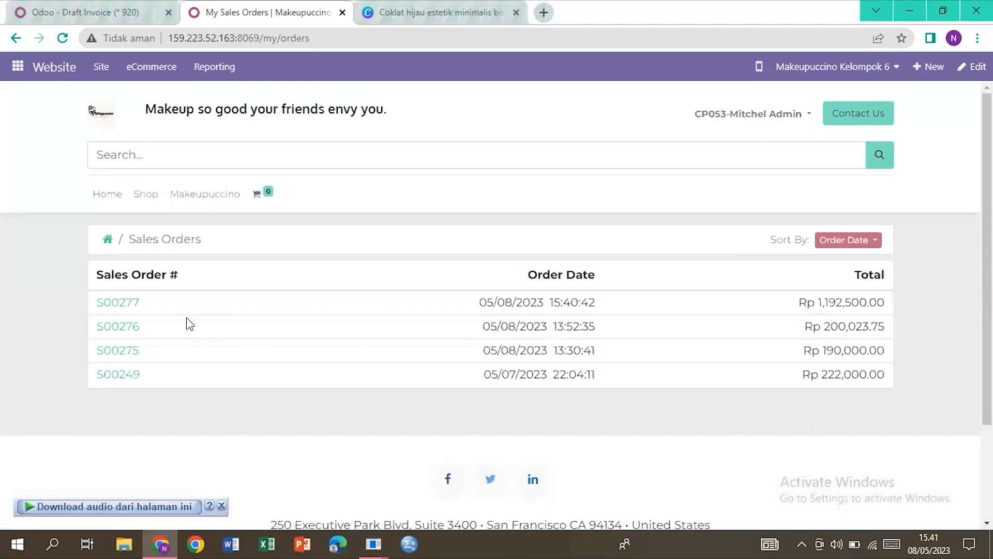
click(129, 305)
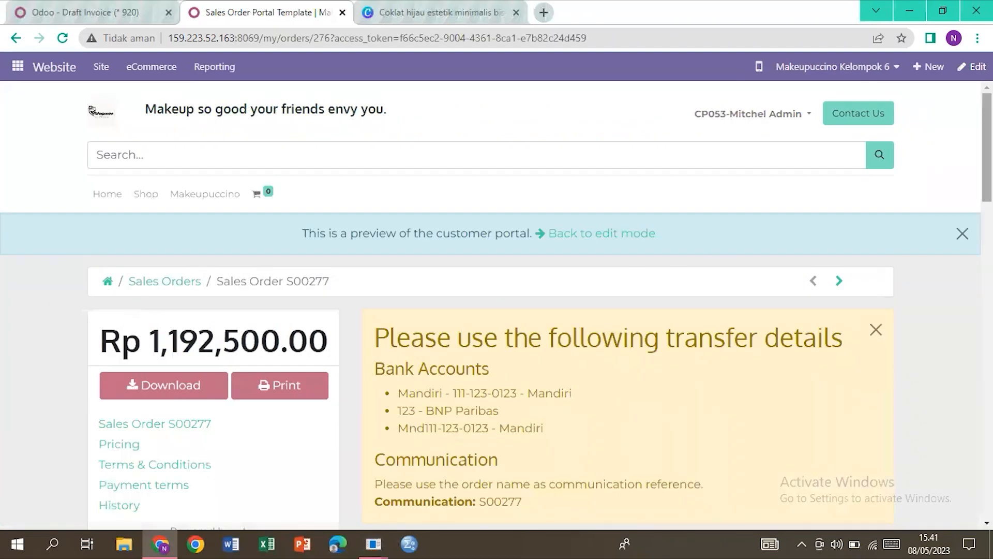
scroll(496, 305, down, 4)
scroll(497, 305, down, 1)
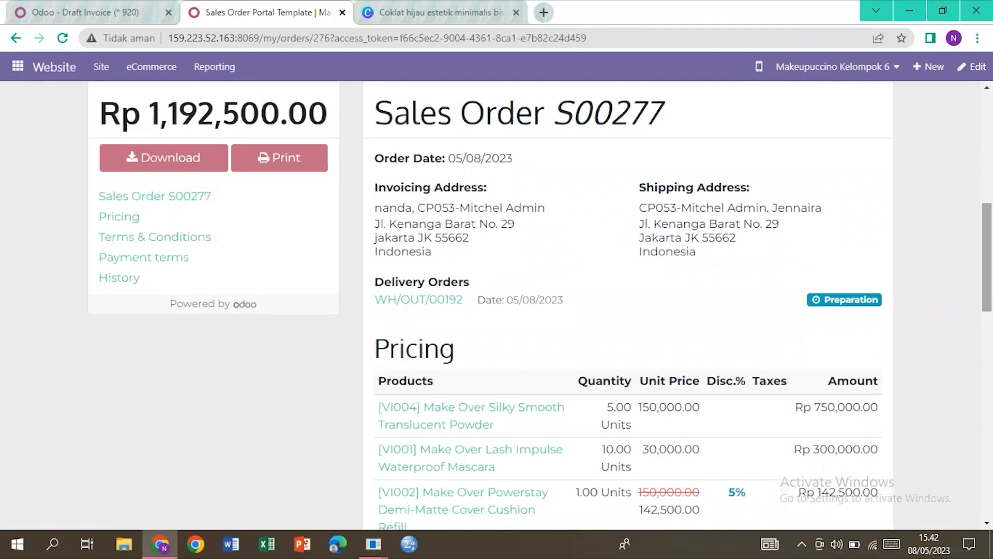
click(118, 10)
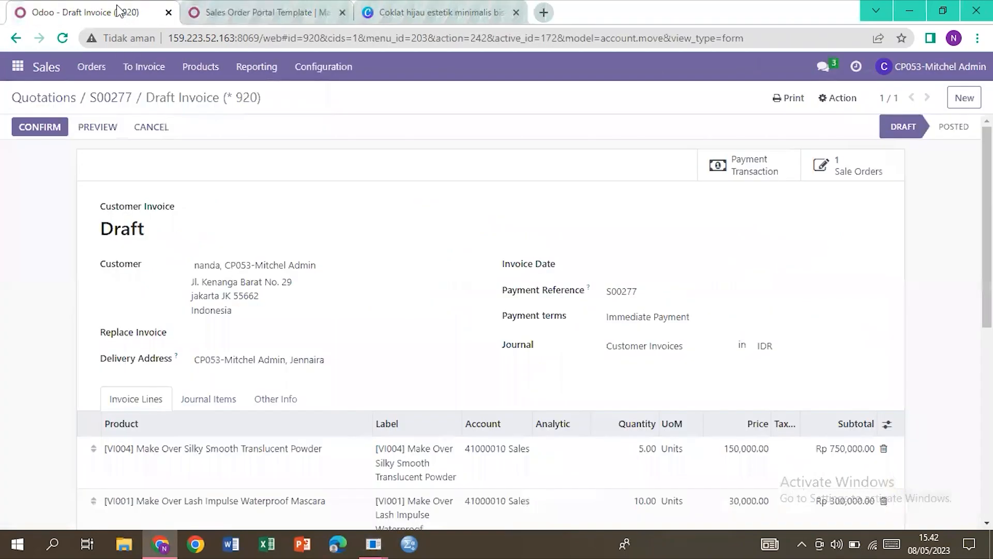
Step: Post invoice INV/2023/00104 and register its Rp 1,192,500.00 payment in the Cash journal
click(44, 127)
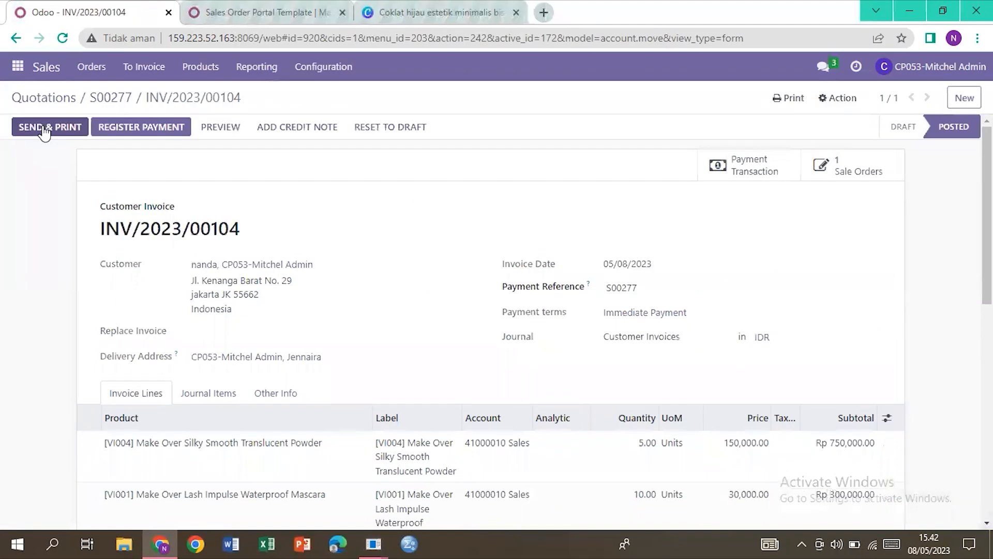
click(127, 138)
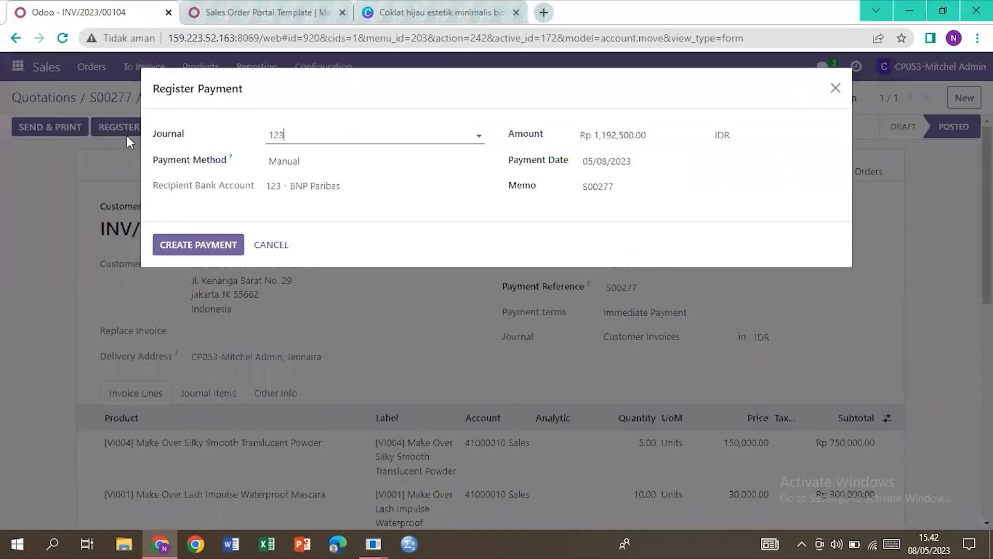
click(482, 134)
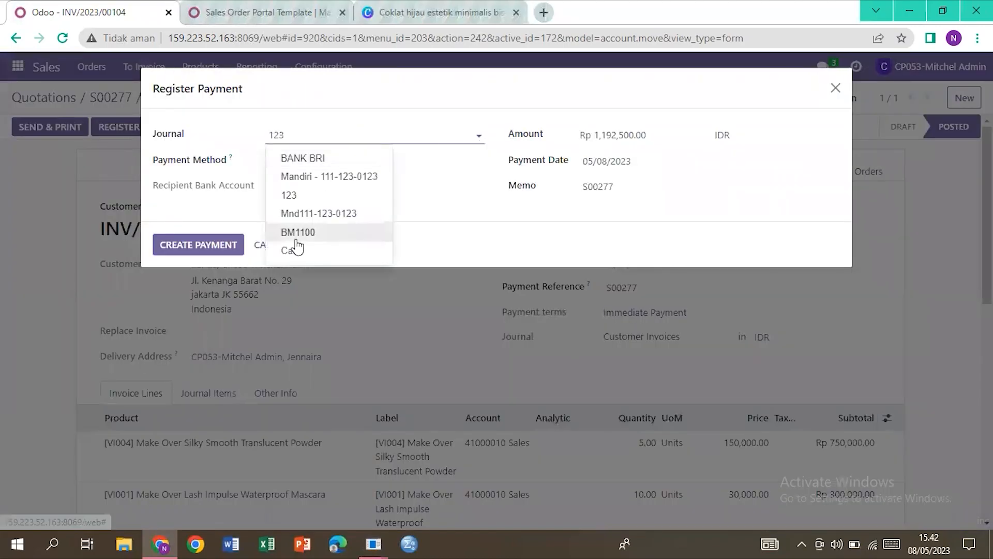
click(293, 250)
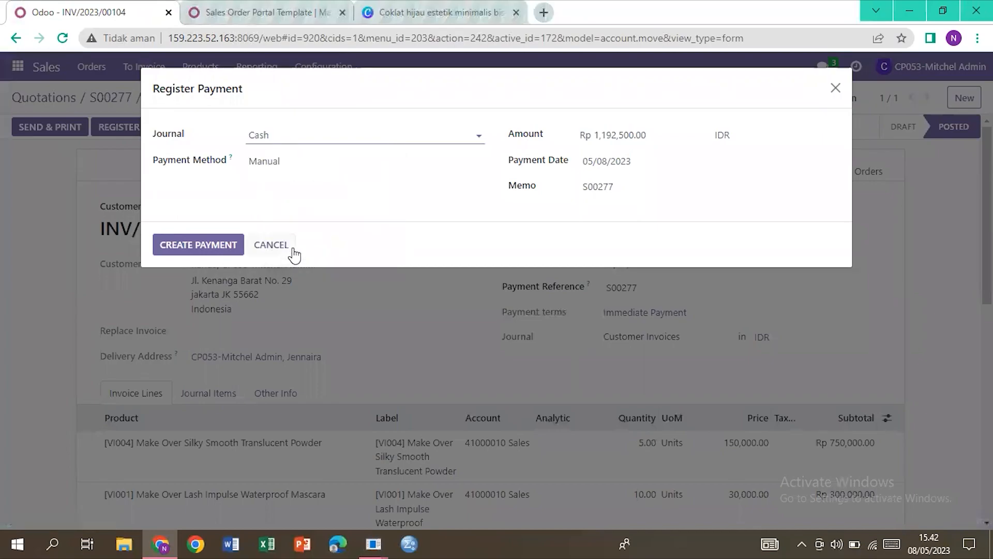
click(226, 249)
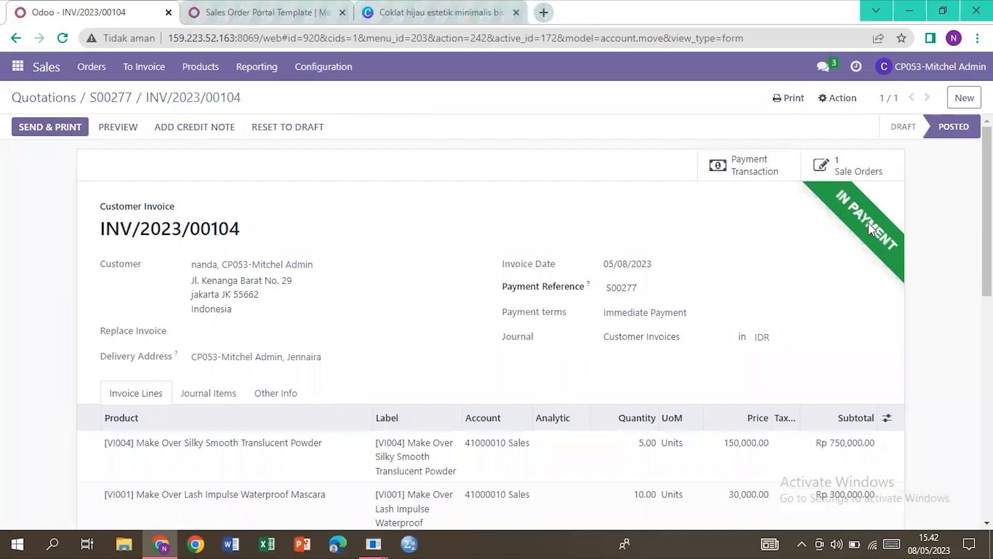
Step: Reload the S00277 portal page to see the invoice marked Paid, then return to order S00277
click(250, 19)
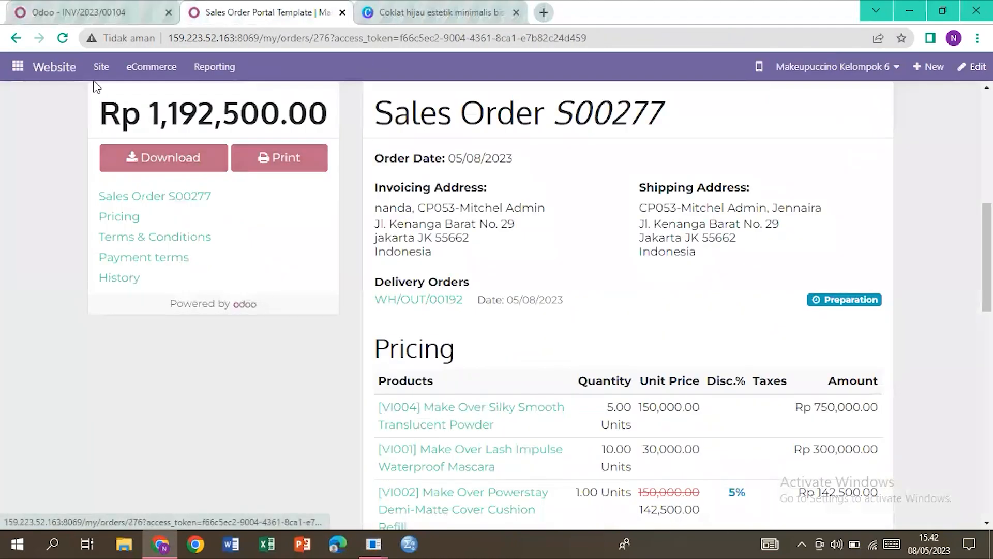
click(66, 43)
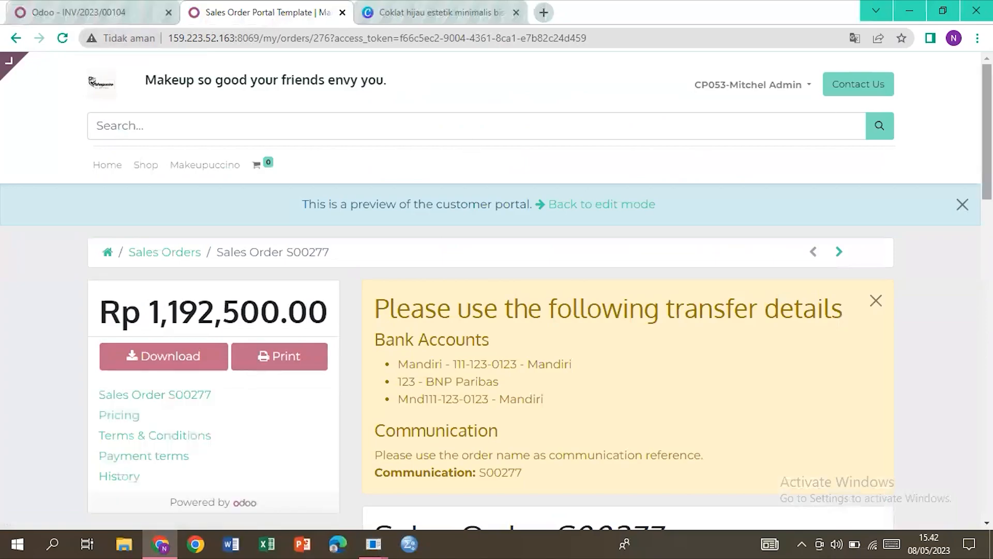
scroll(540, 290, down, 8)
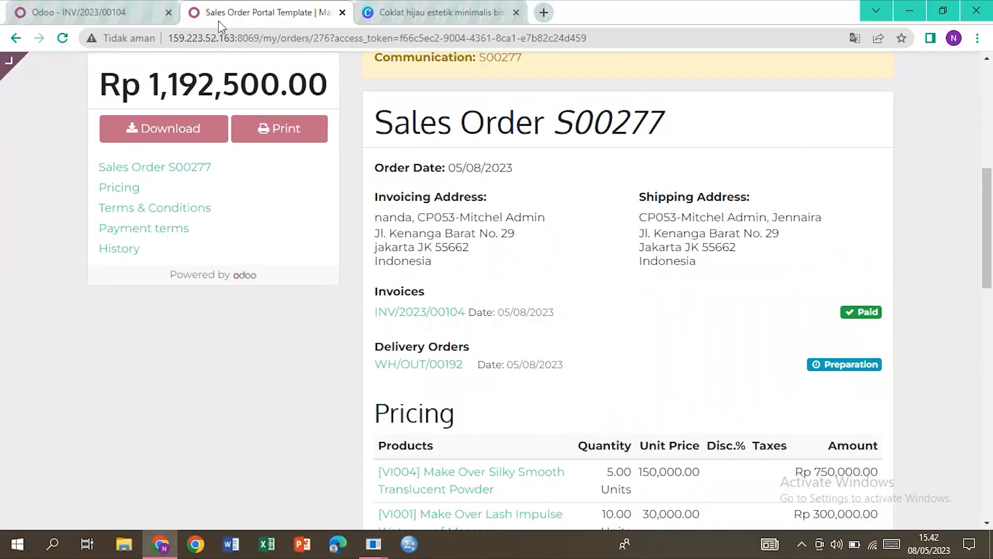
click(140, 11)
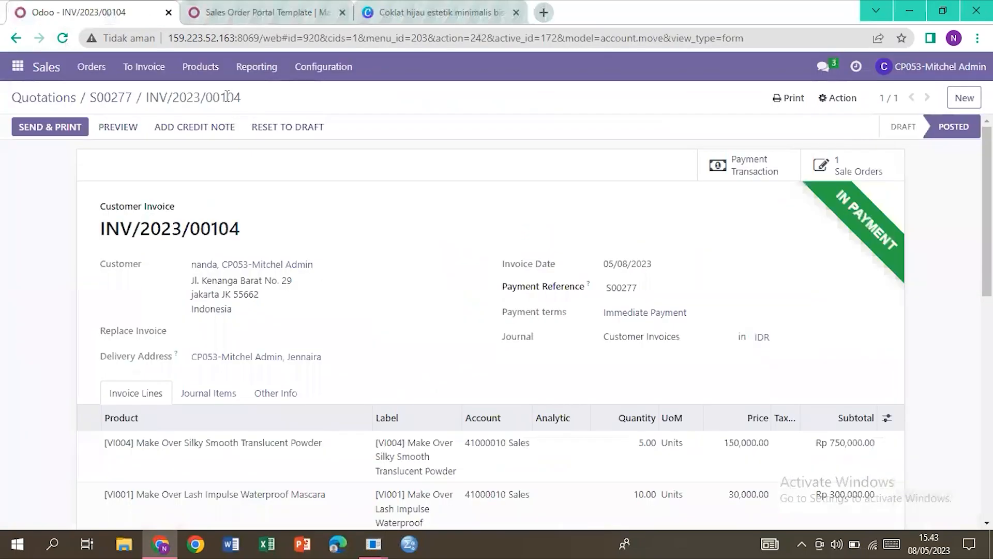
click(103, 100)
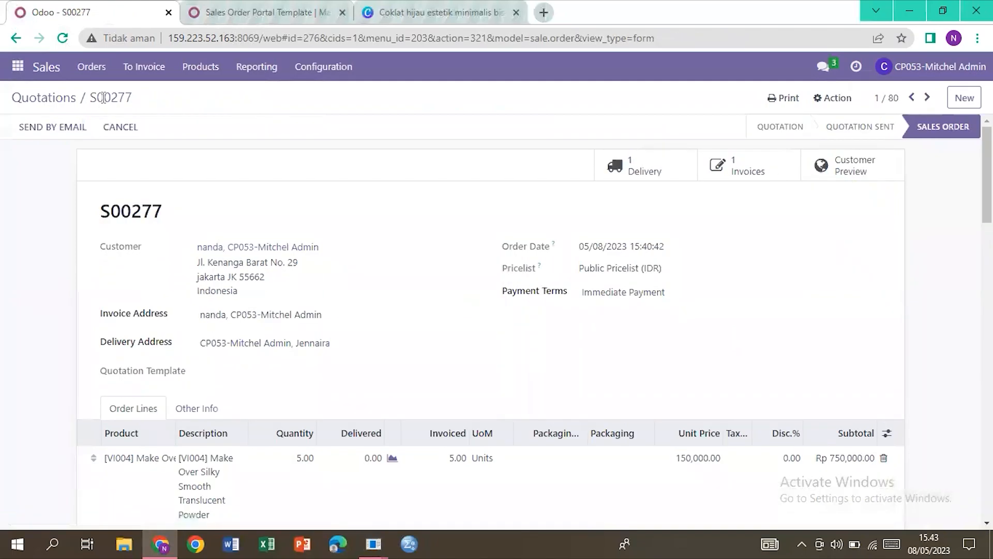
Step: Validate delivery WH/OUT/00192 with full quantities of 5, 10 and 1 units done
click(654, 176)
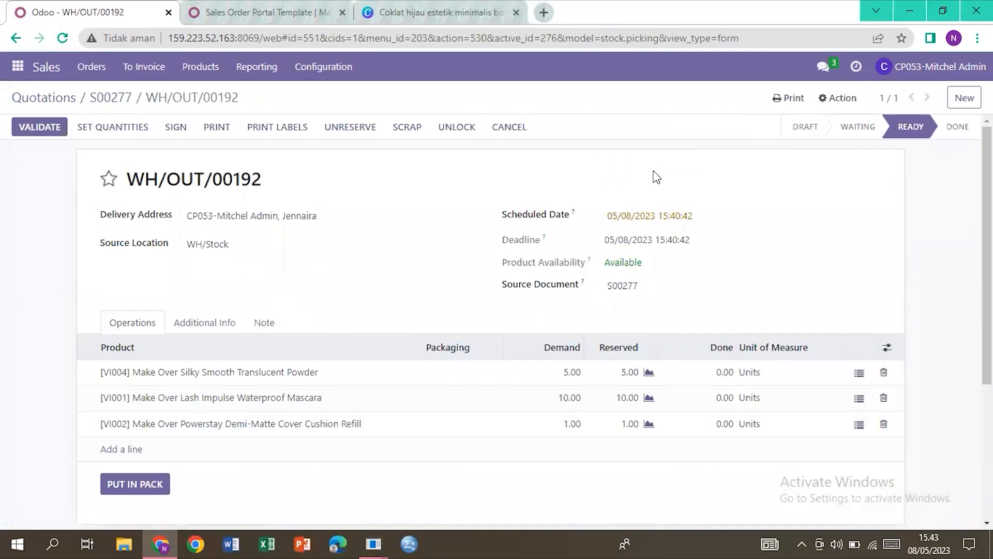
click(137, 133)
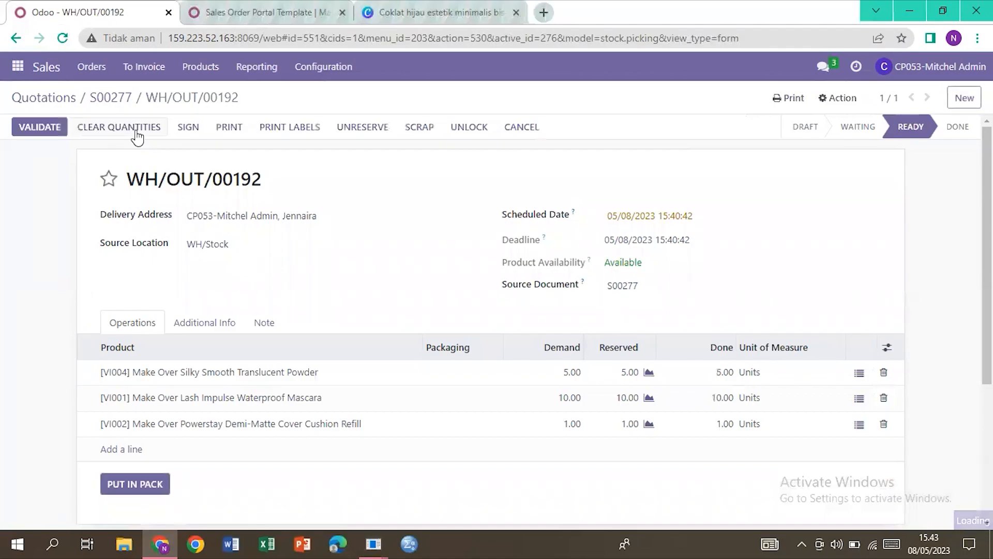
click(53, 129)
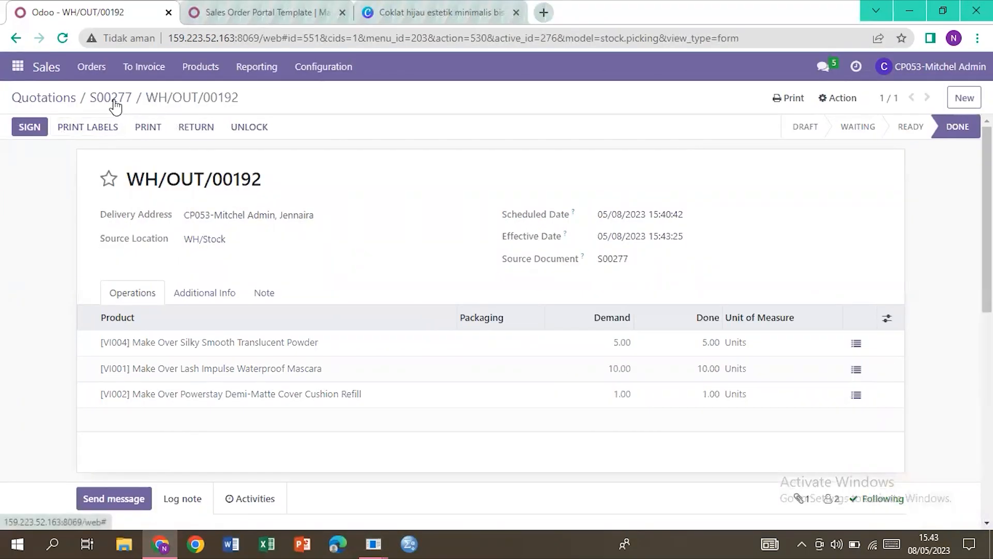
Step: Review the S00277 portal page, with the delivery in Preparation and the invoice Paid, then show the apps list
click(115, 101)
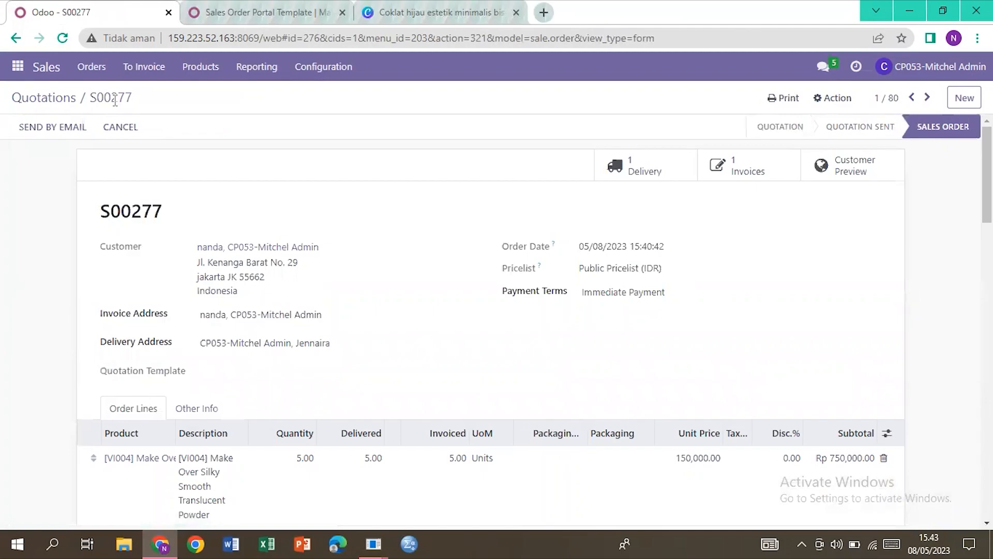
click(225, 11)
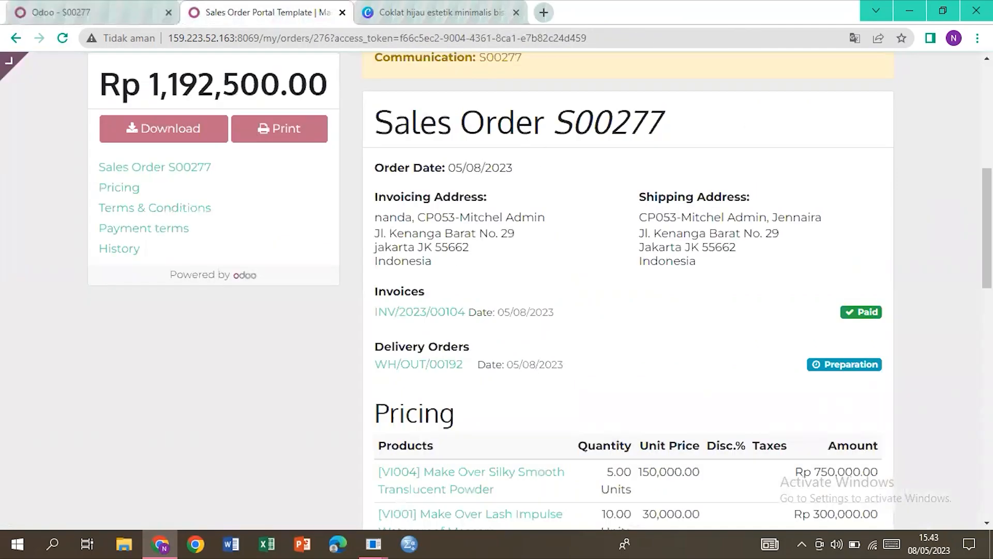
scroll(628, 290, down, 2)
scroll(582, 281, up, 1)
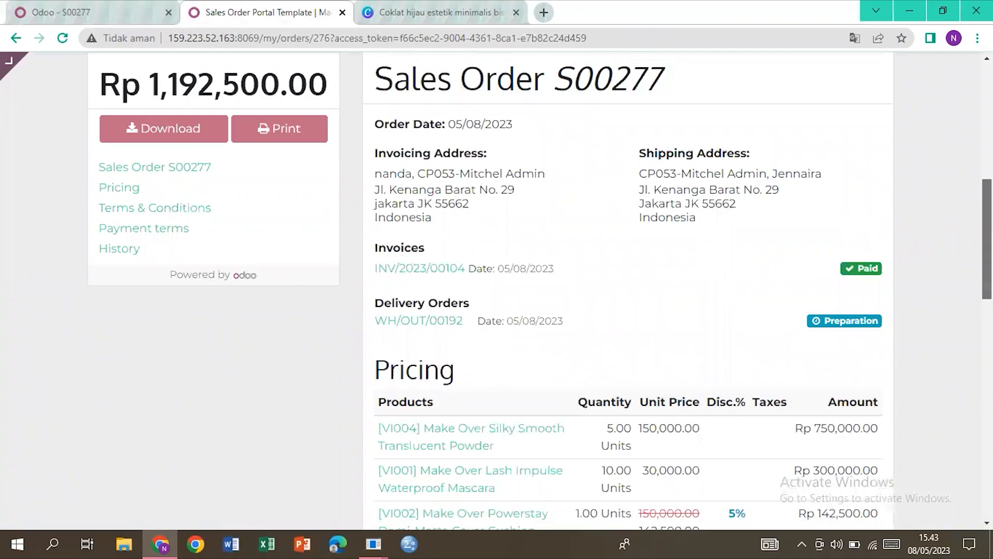
scroll(987, 238, up, 6)
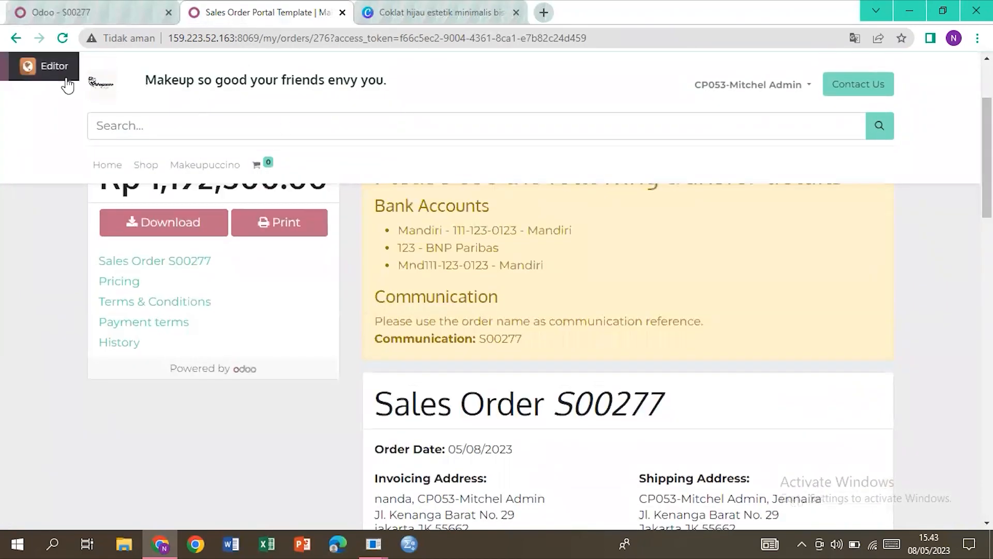
click(16, 66)
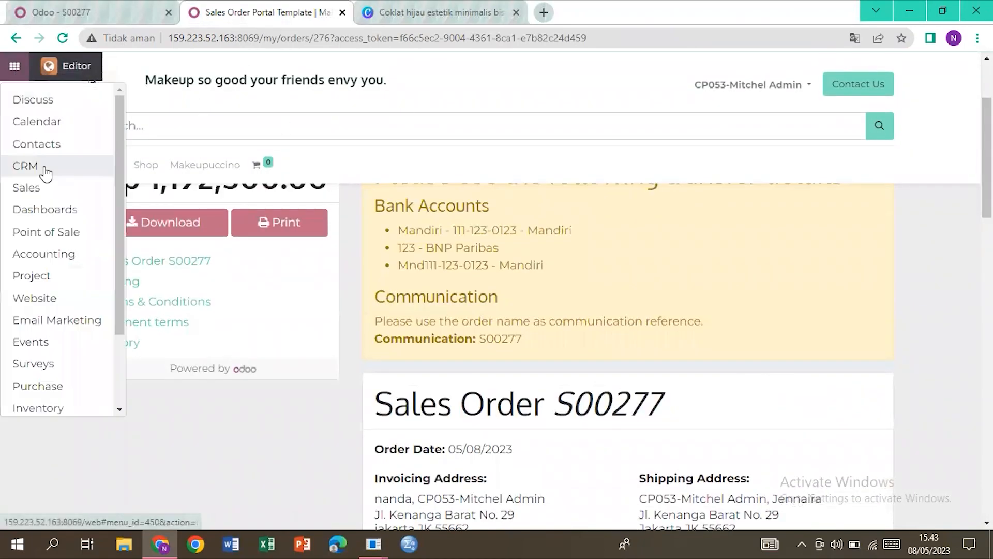
Step: In Accounting, open the Cash journal's 18 items to reconcile and copy the PCSH1/2023/00074 (S00277) reference
click(43, 253)
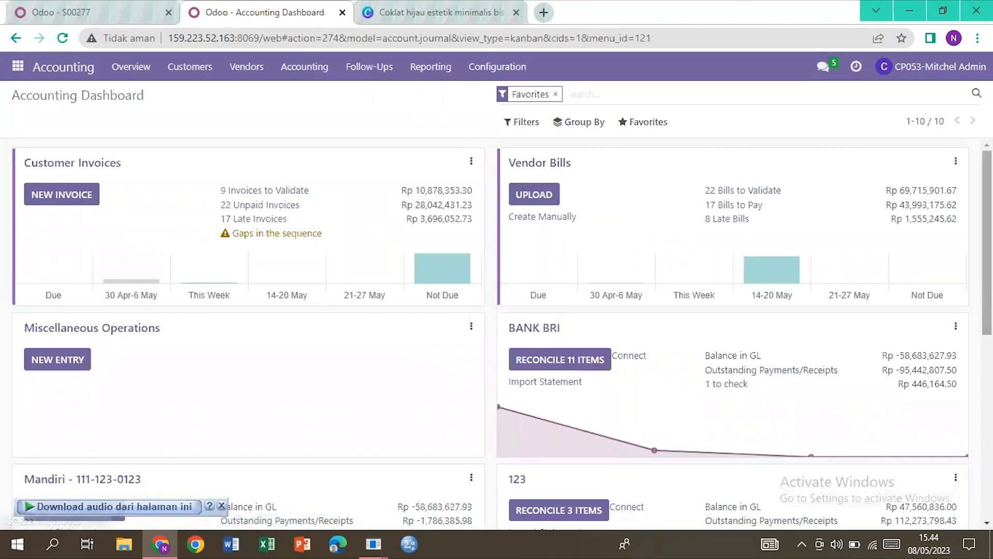
scroll(563, 170, down, 2)
scroll(496, 331, down, 6)
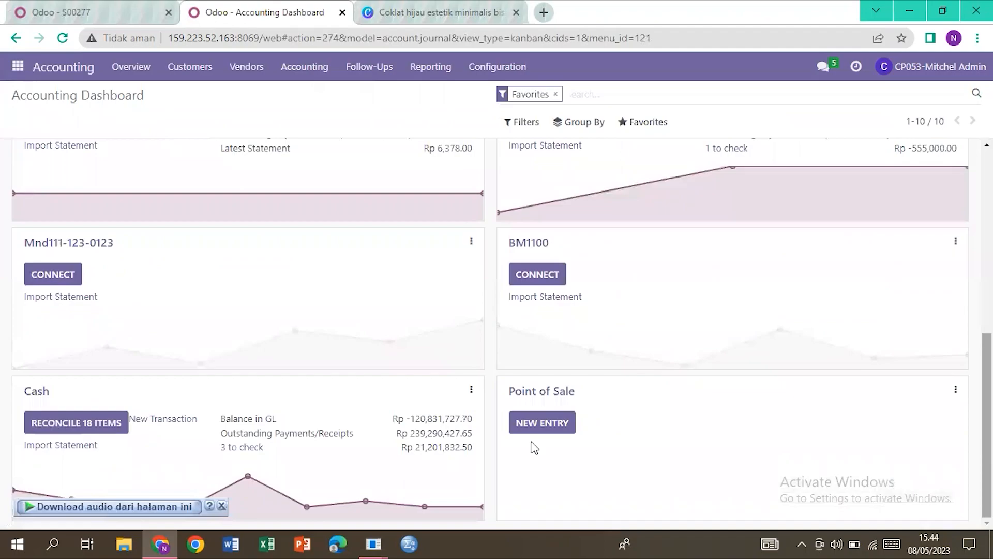
click(63, 423)
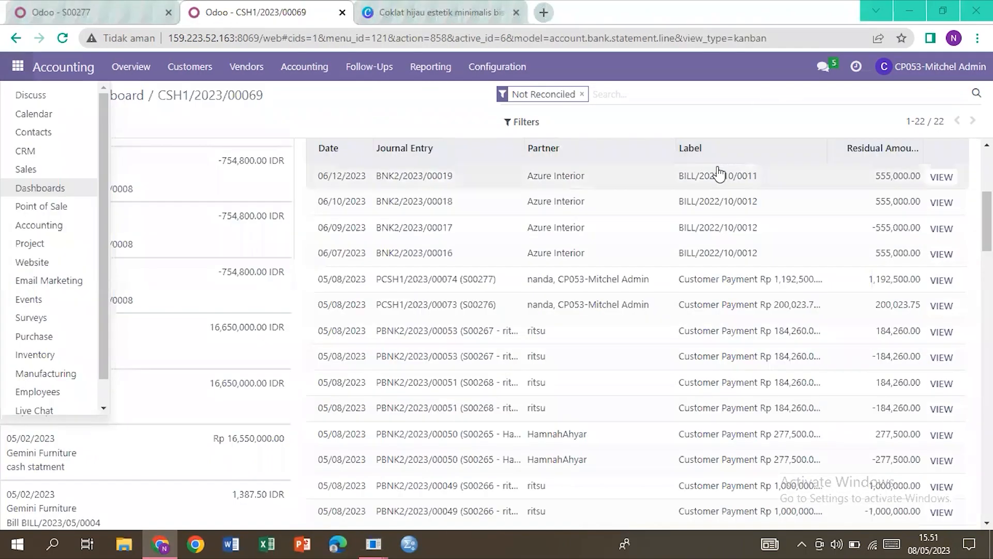
click(512, 289)
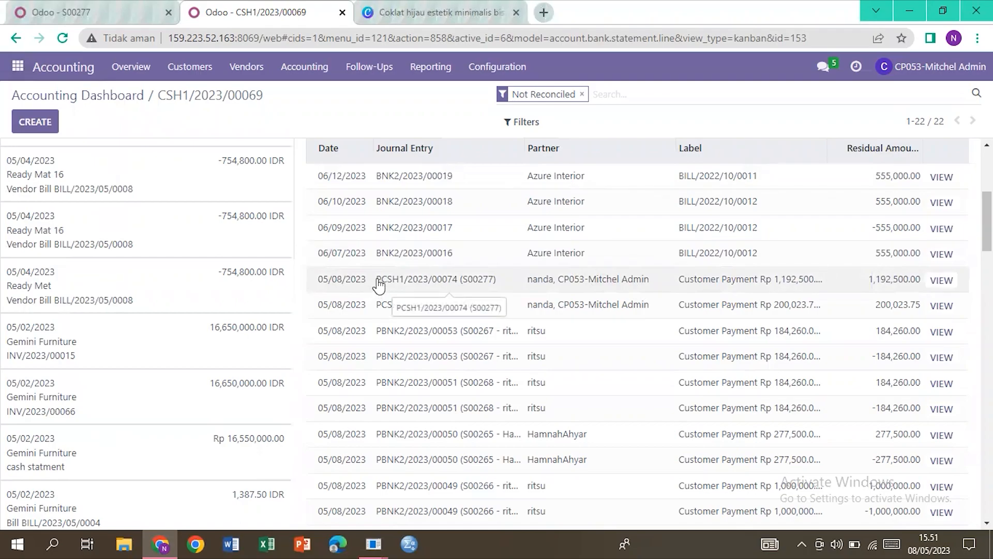
drag(379, 283, 504, 286)
key(ctrl+c)
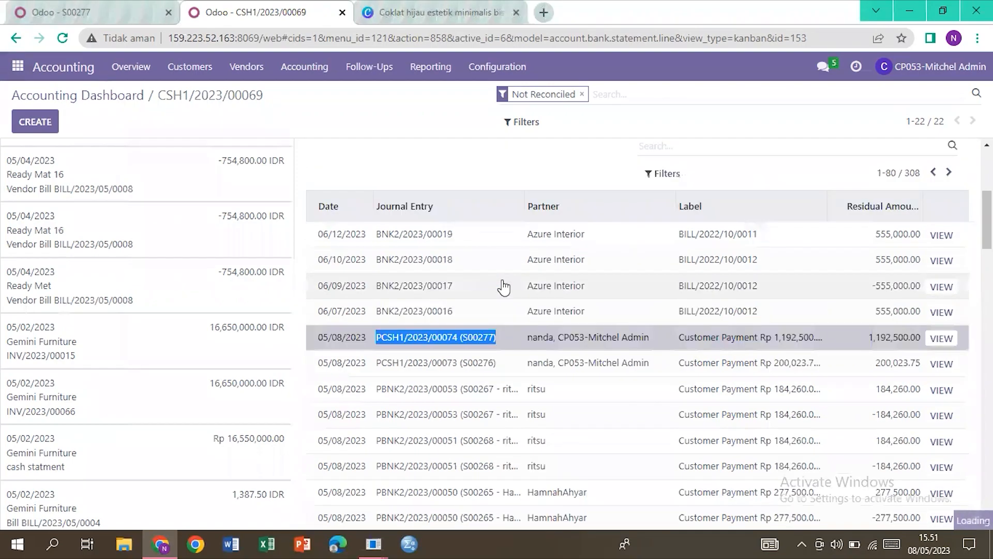
Step: Start a new statement line labelled PCSH1/2023/00074 (S00277) with amount -1,192,500.00
click(34, 125)
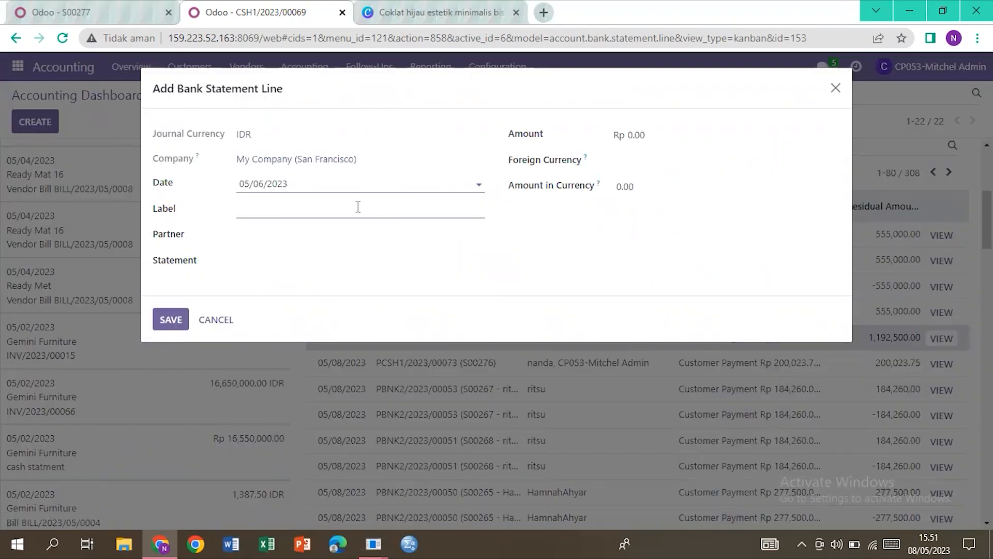
click(358, 207)
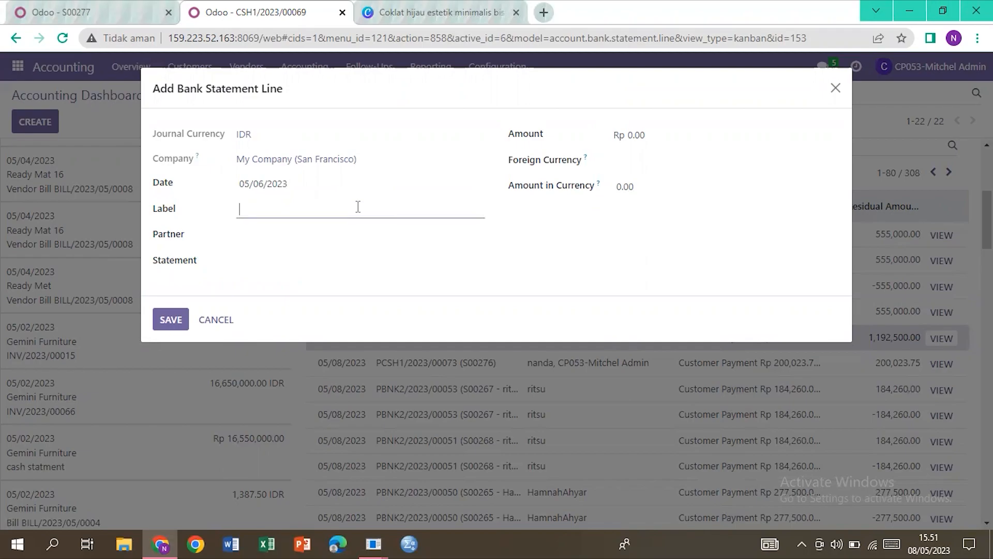
key(ctrl+v)
click(632, 135)
drag(627, 135, 649, 132)
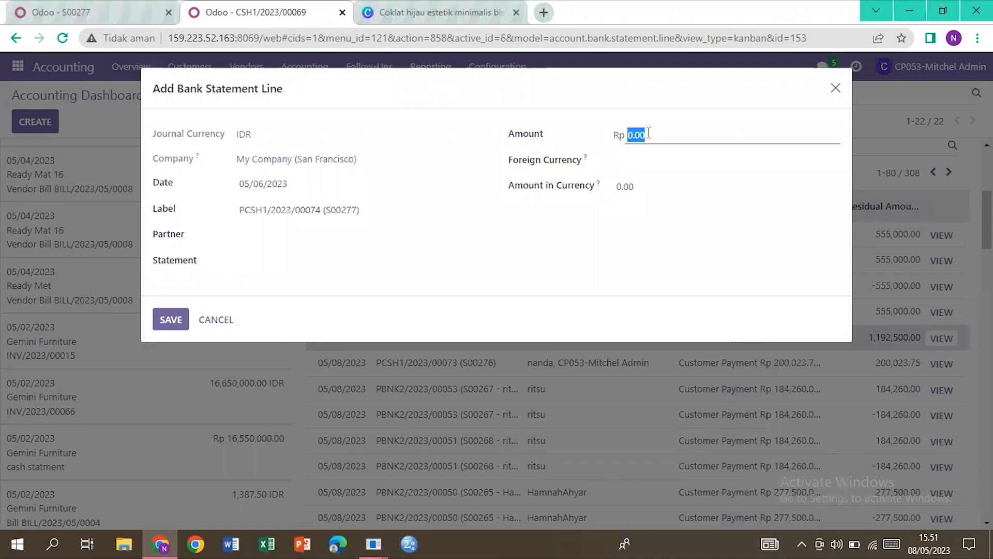
text(-11925)
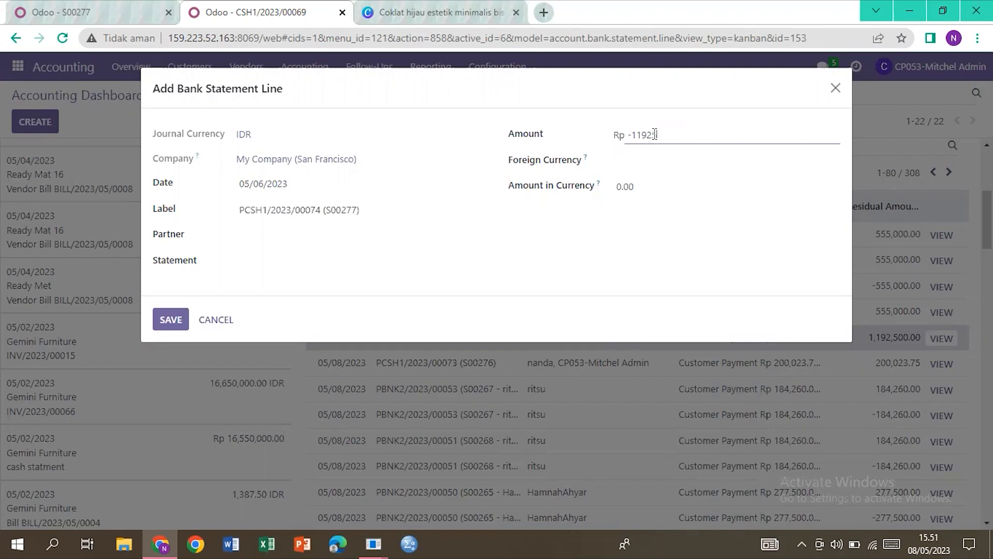
key(Return)
Step: Set the customer as partner, IDR as foreign currency and -1,192,500.00 amount in currency, then save
click(367, 233)
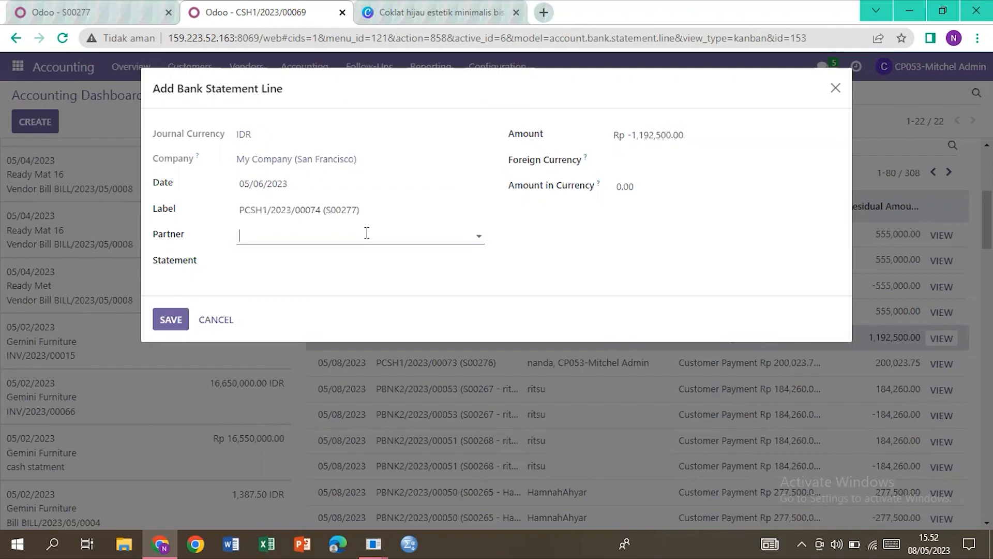
text(j)
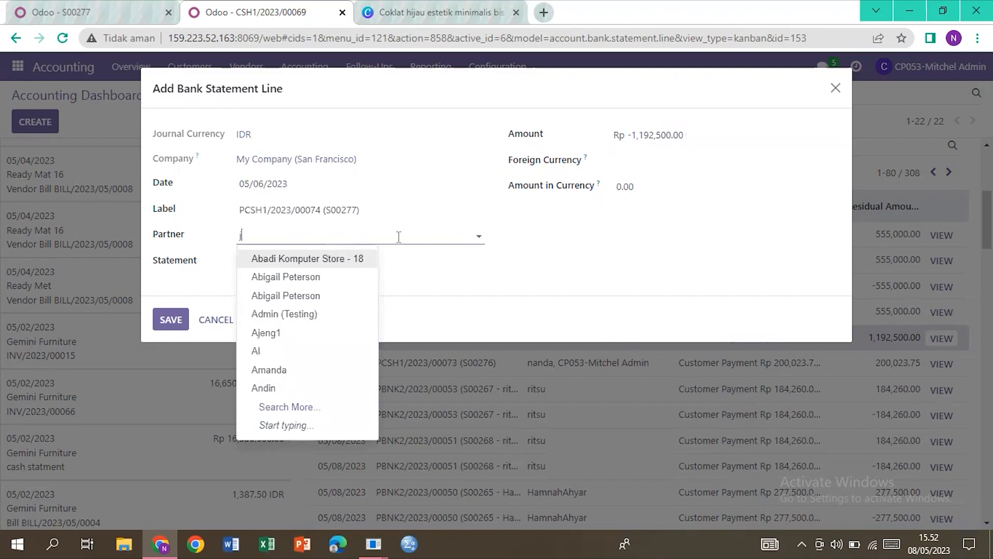
text(enn)
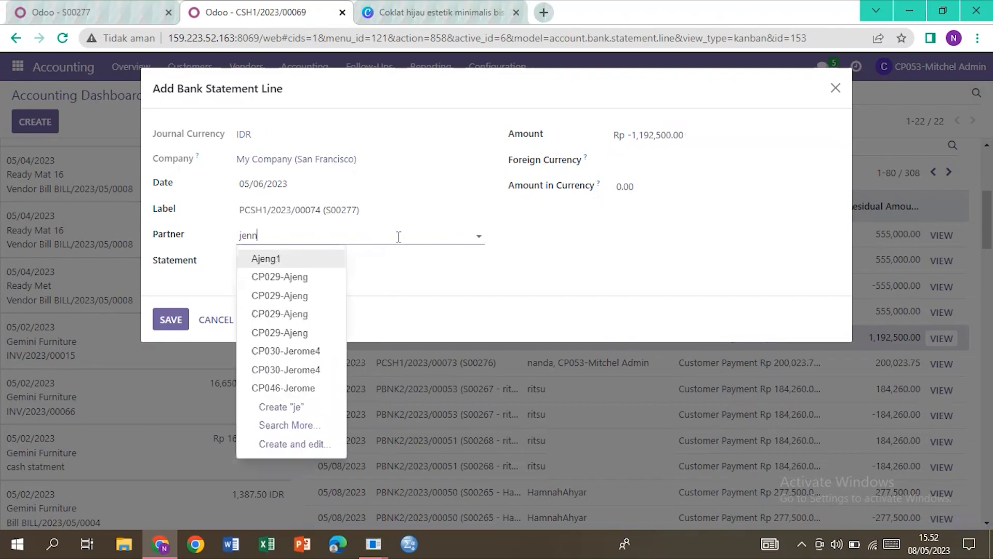
text(aira)
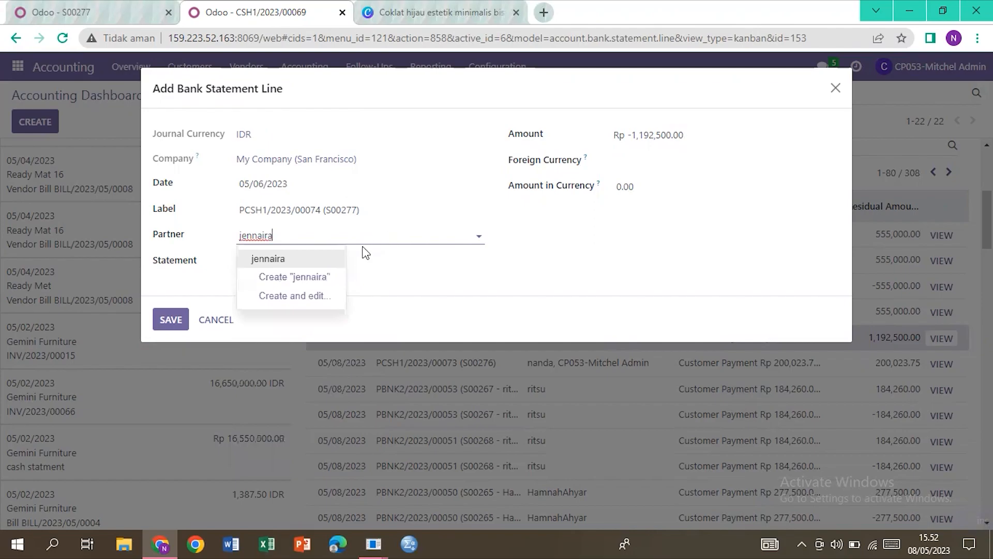
click(338, 259)
click(641, 161)
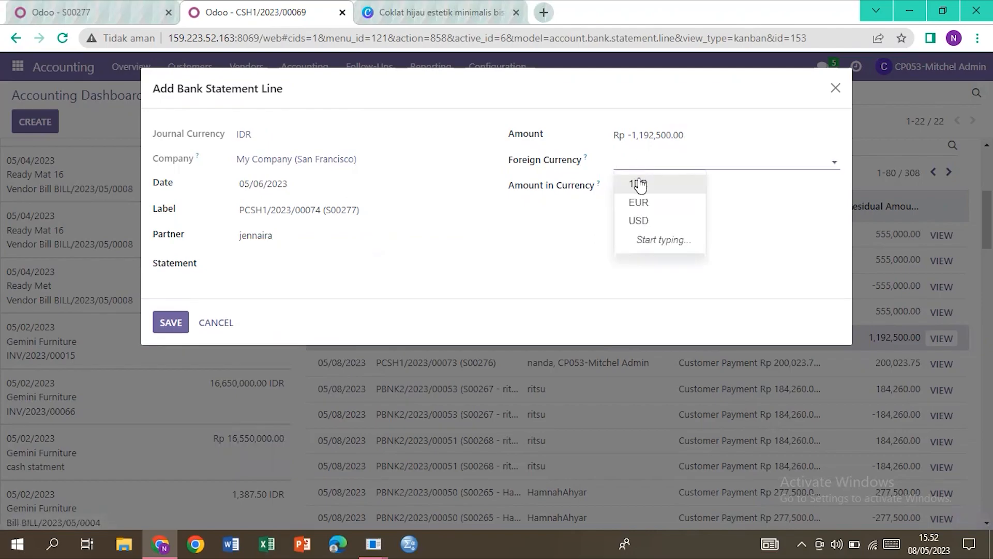
click(640, 184)
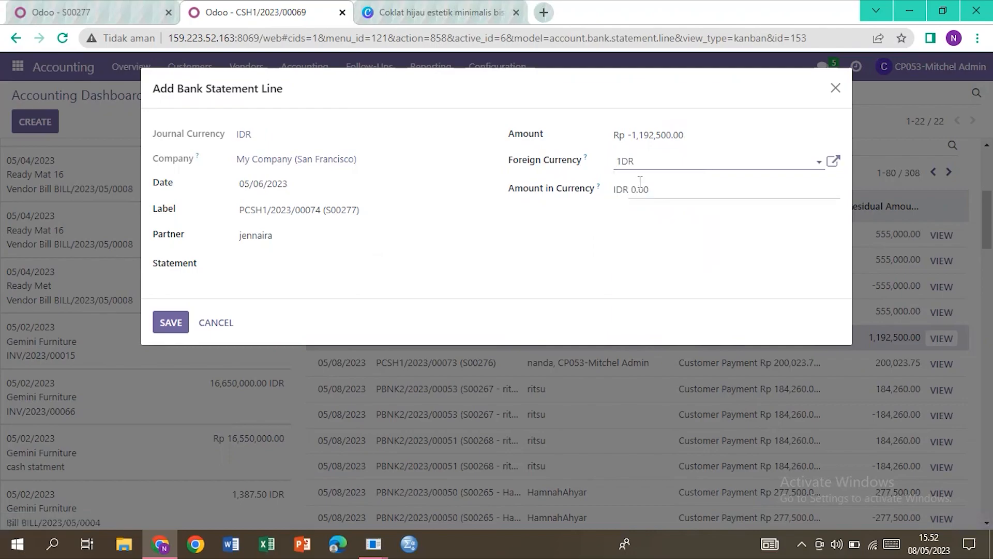
drag(630, 135, 694, 135)
key(ctrl+c)
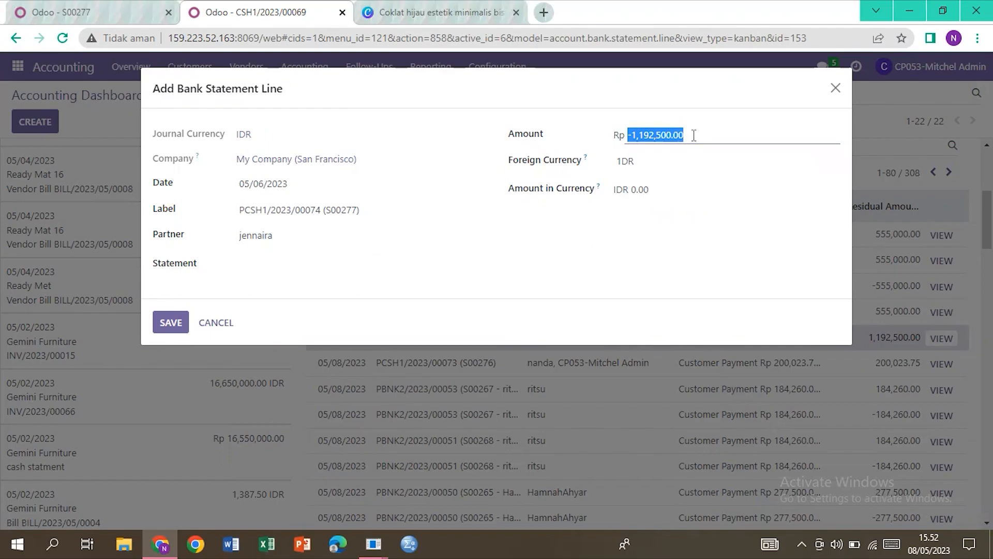
click(632, 191)
drag(632, 191, 677, 194)
key(ctrl+v)
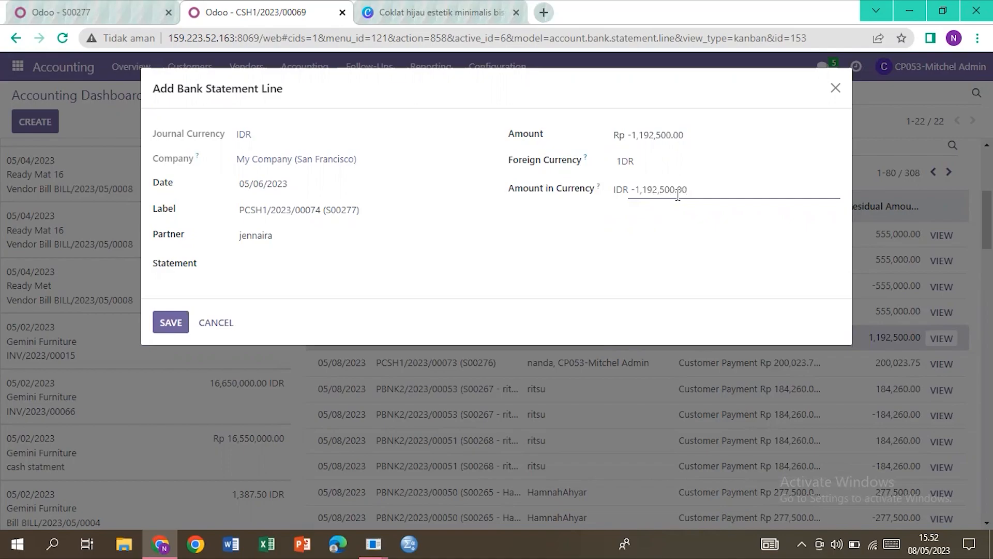
click(169, 317)
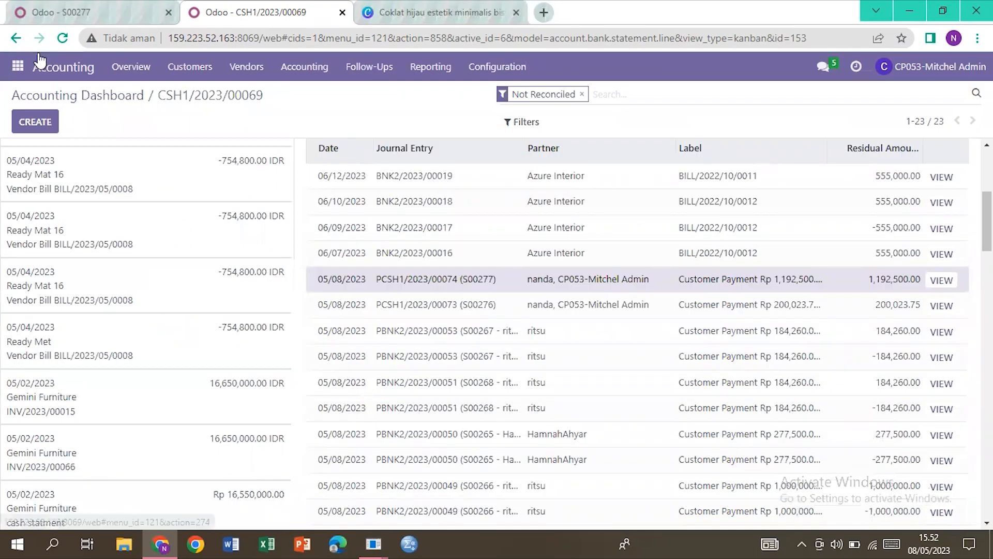
Step: Open S00277 via Website My Account > Sales Orders, showing invoice INV/2023/00104 Paid and delivery WH/OUT/00192 Shipped
click(18, 66)
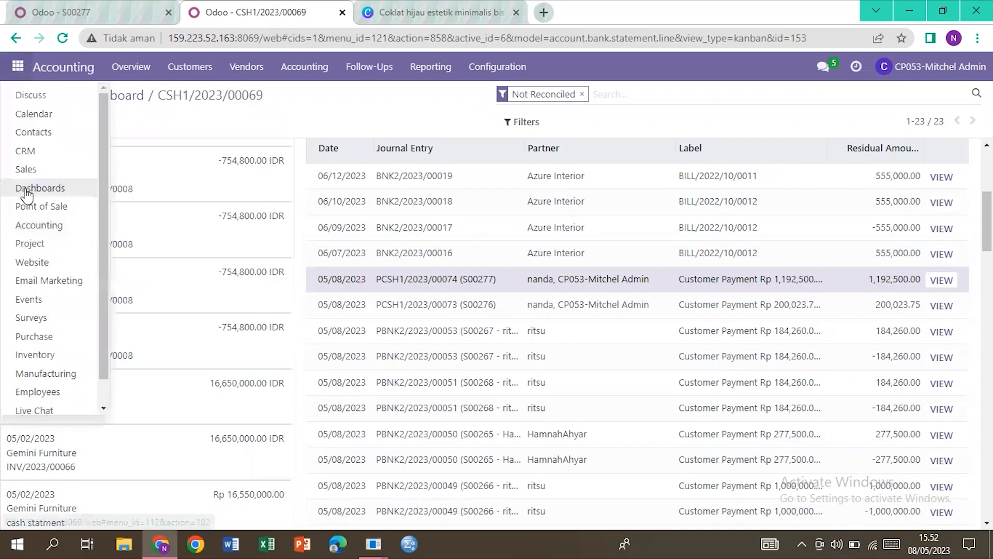
click(40, 262)
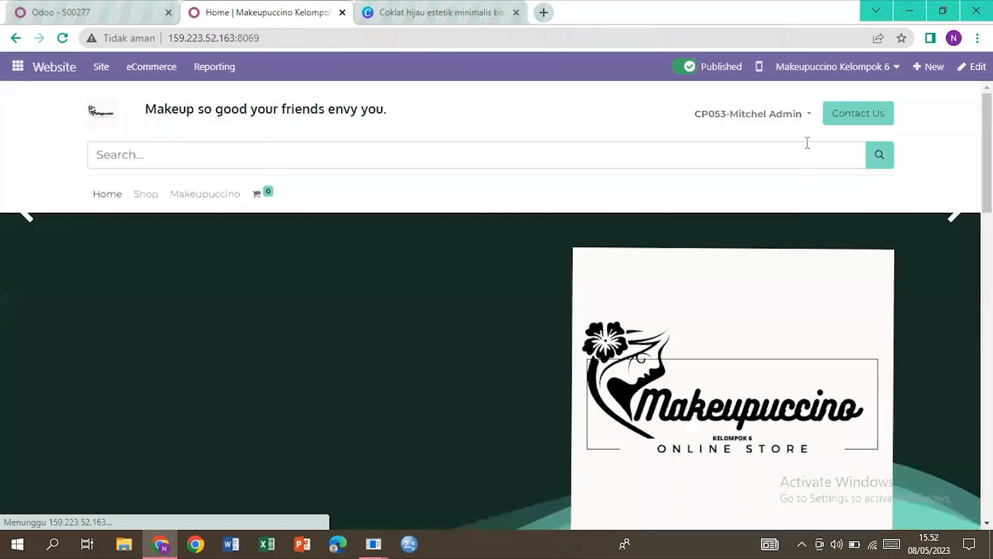
click(797, 126)
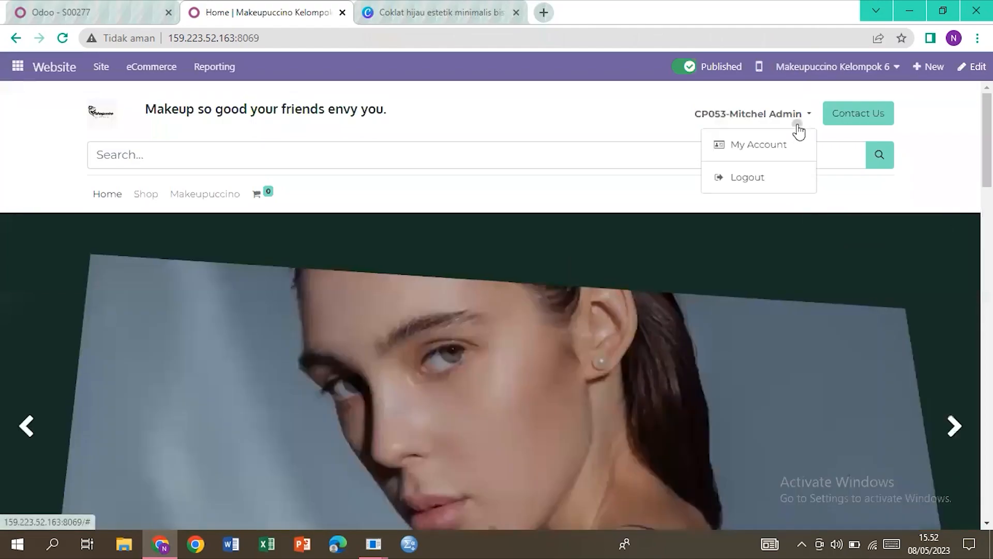
click(753, 147)
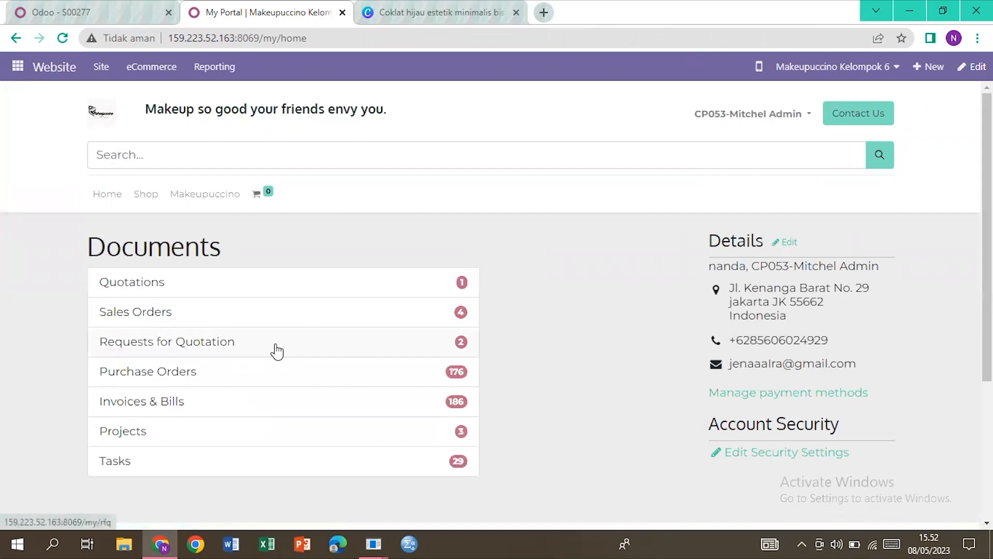
click(228, 312)
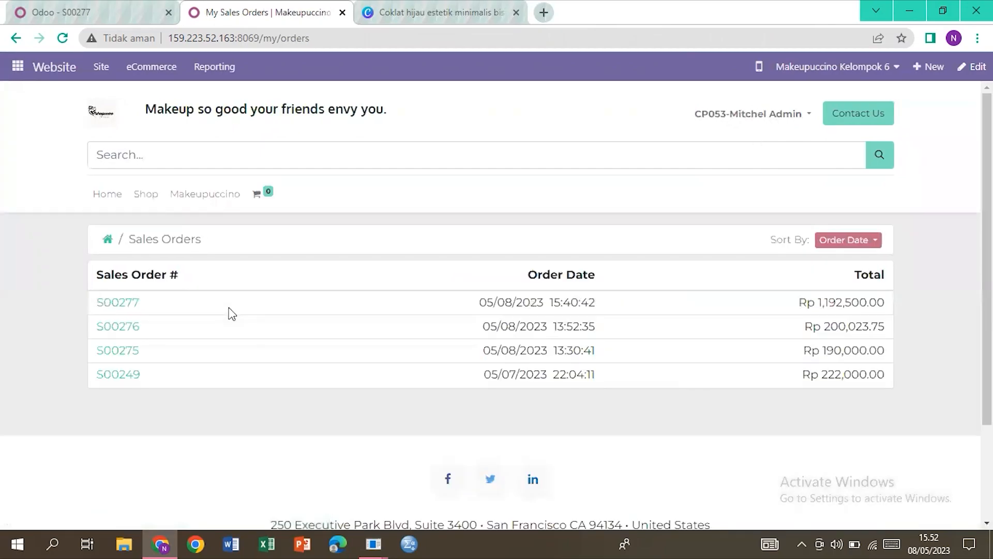
click(121, 308)
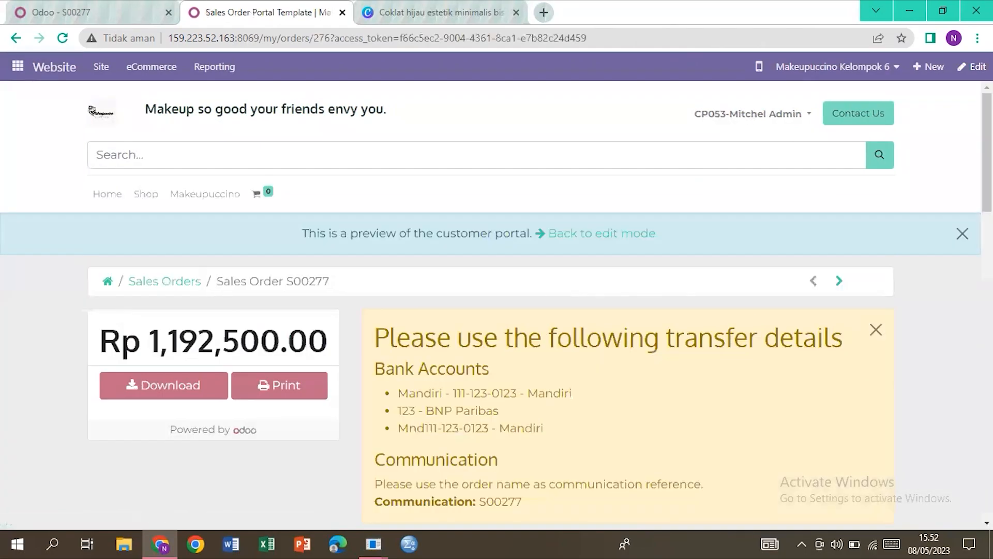
scroll(675, 293, down, 3)
scroll(564, 318, down, 6)
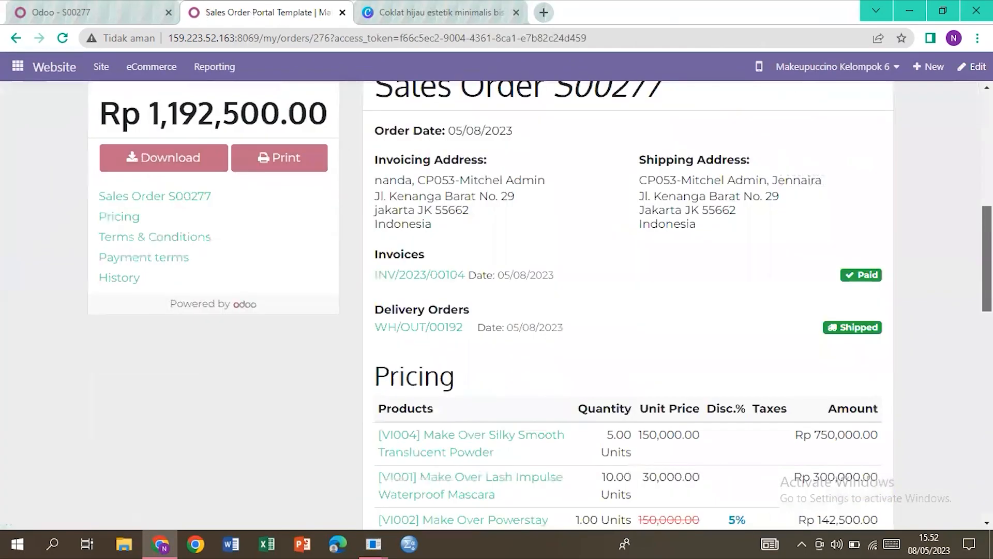
scroll(563, 318, up, 1)
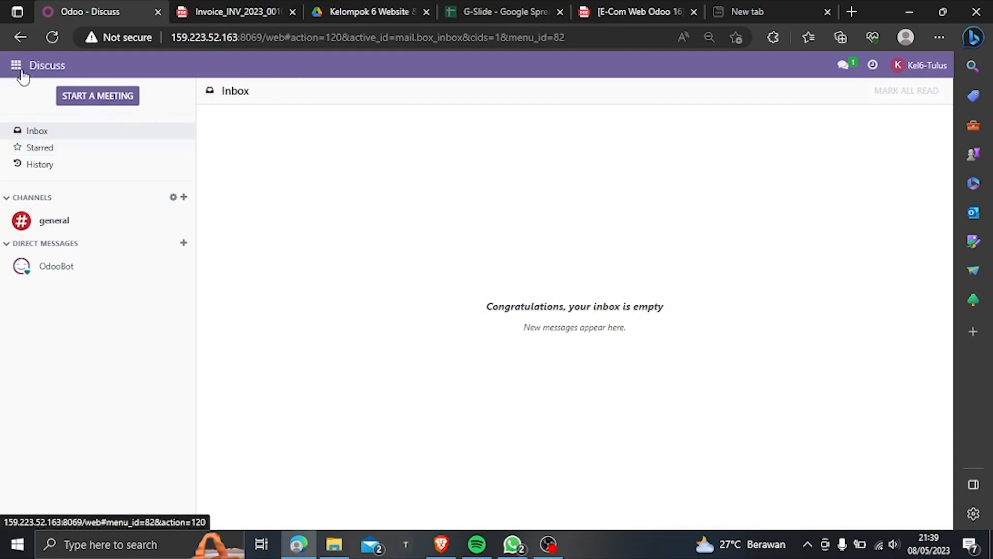
Step: Open Website's eCommerce Orders list, where S00277 at Rp 1,192,500.00 is Fully Invoiced
click(16, 65)
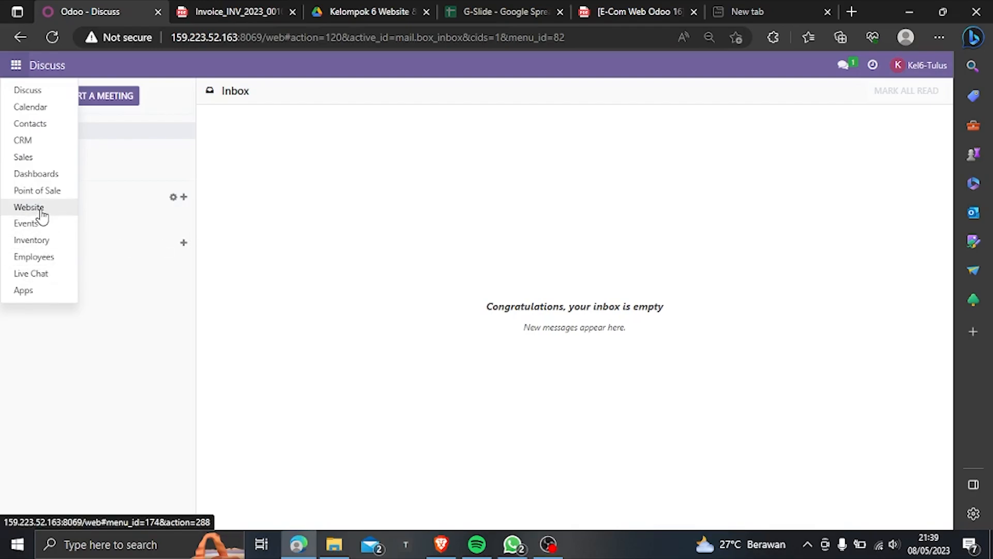
click(43, 209)
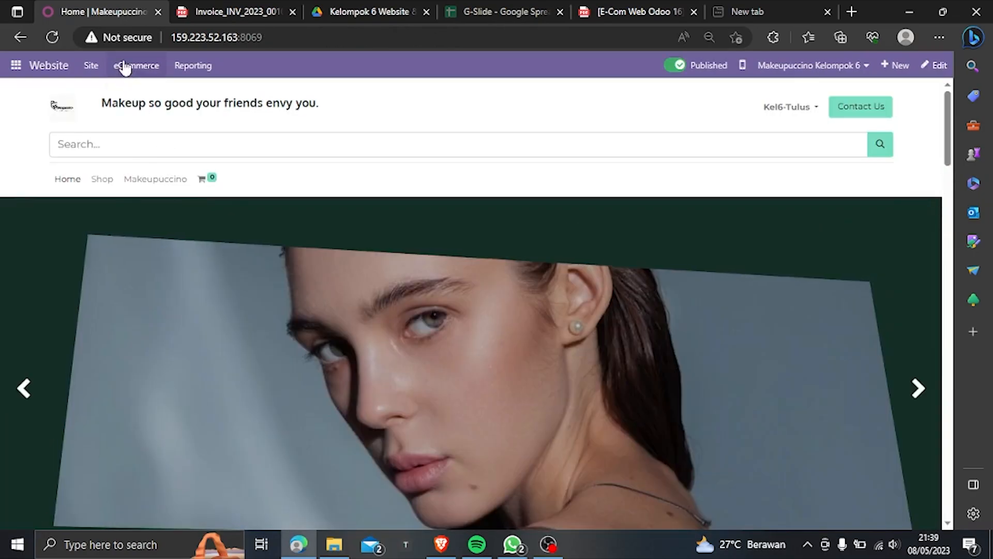
click(124, 66)
click(159, 114)
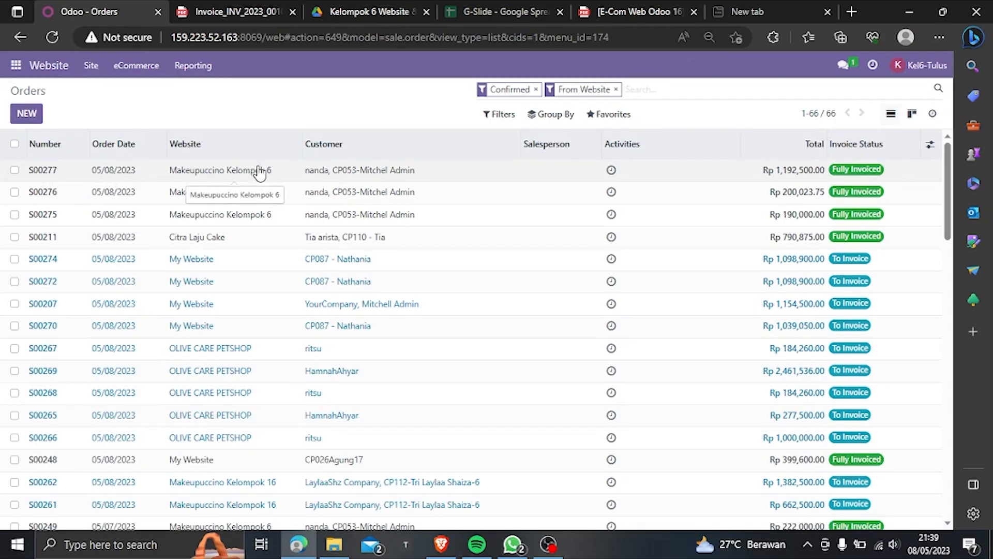
Step: Open Website Reporting > Analytics and review At a Glance: 4 orders, Rp1,782,523.75 sold
click(204, 75)
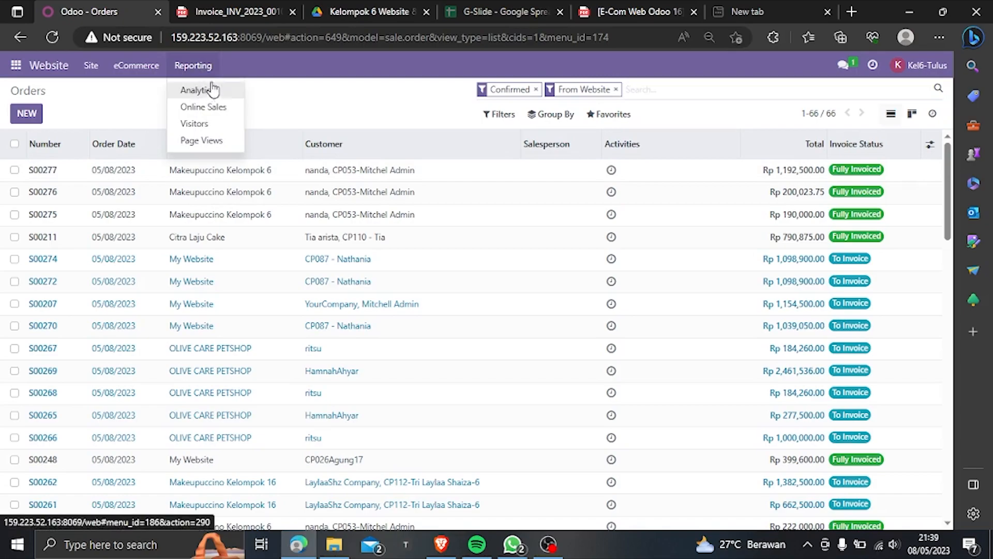
click(218, 93)
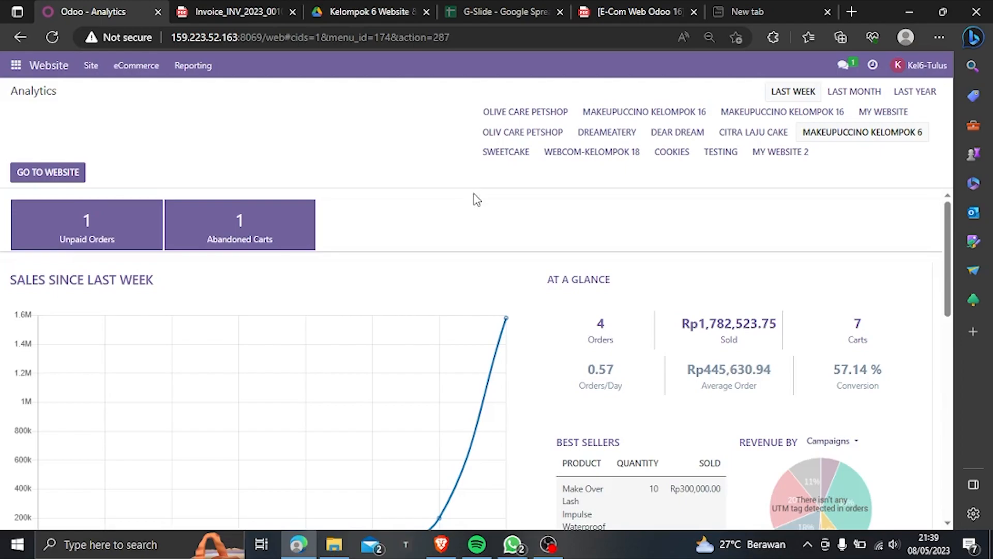
scroll(486, 206, down, 5)
scroll(499, 217, up, 4)
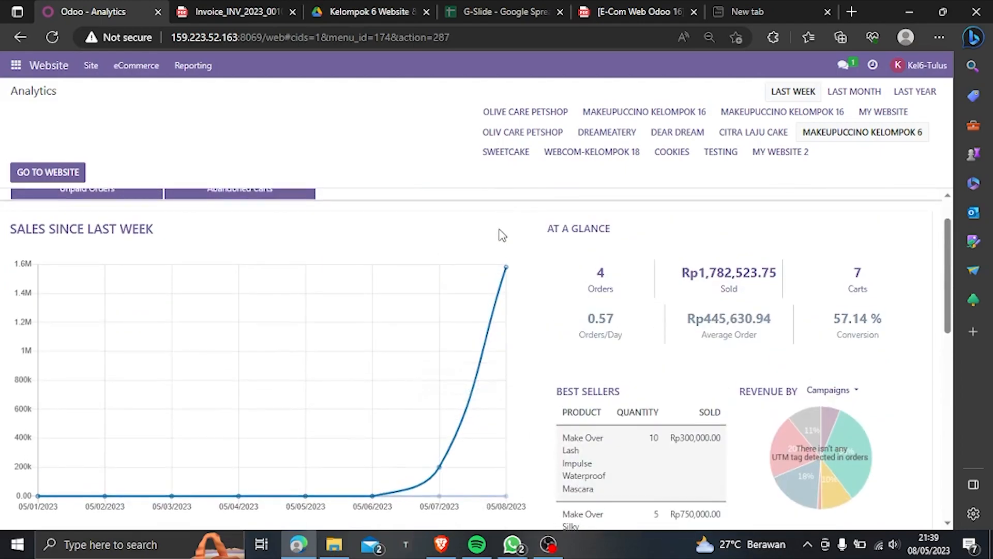
scroll(282, 424, down, 2)
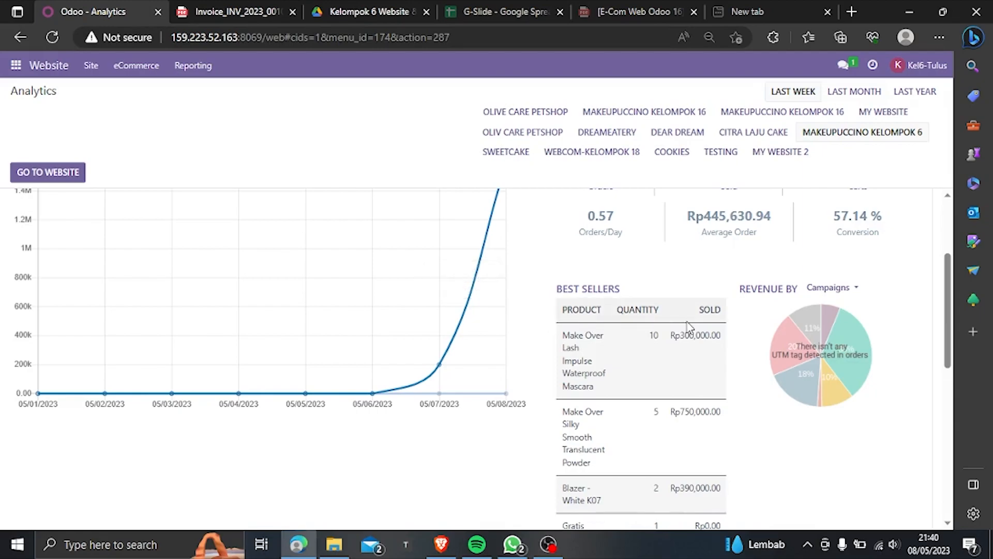
scroll(649, 288, up, 1)
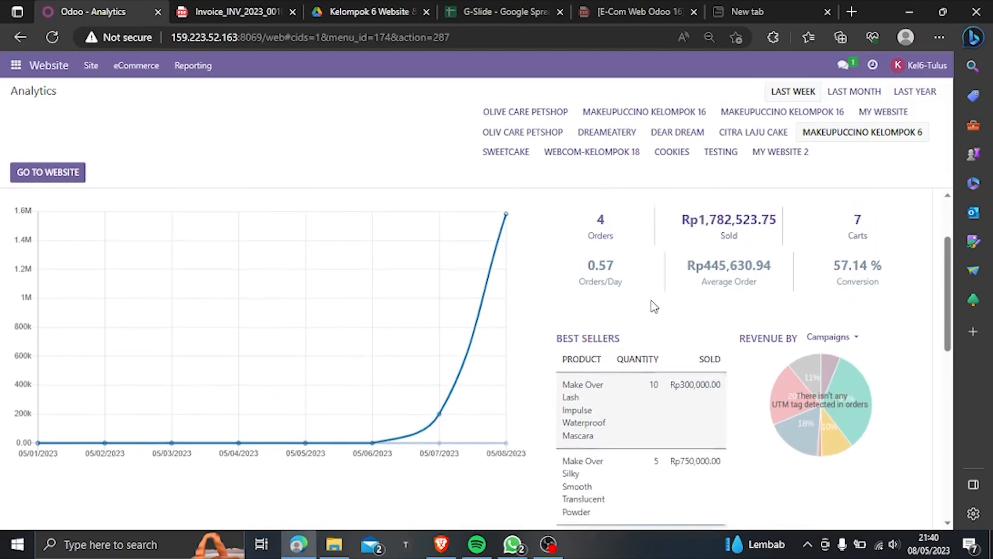
scroll(646, 292, down, 1)
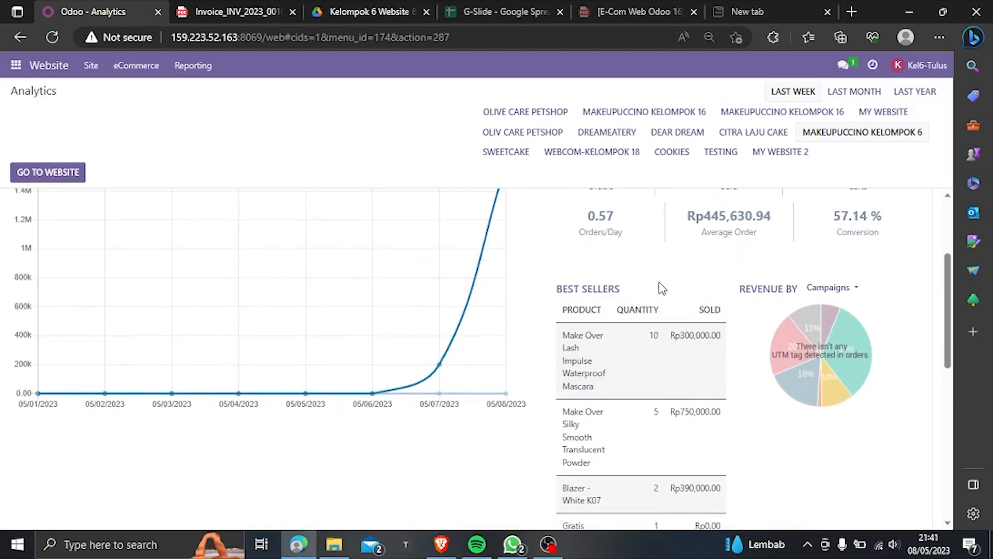
scroll(660, 286, down, 1)
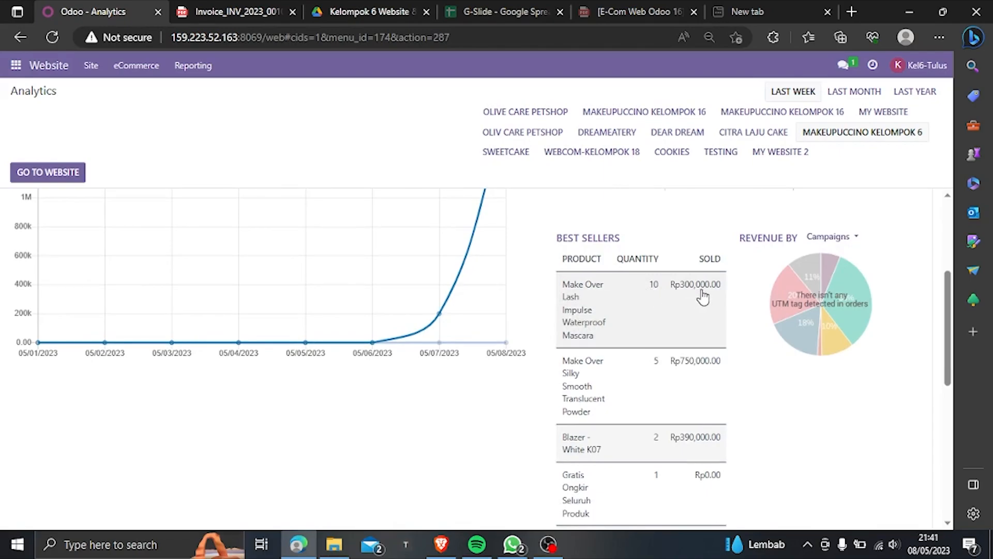
scroll(705, 297, down, 2)
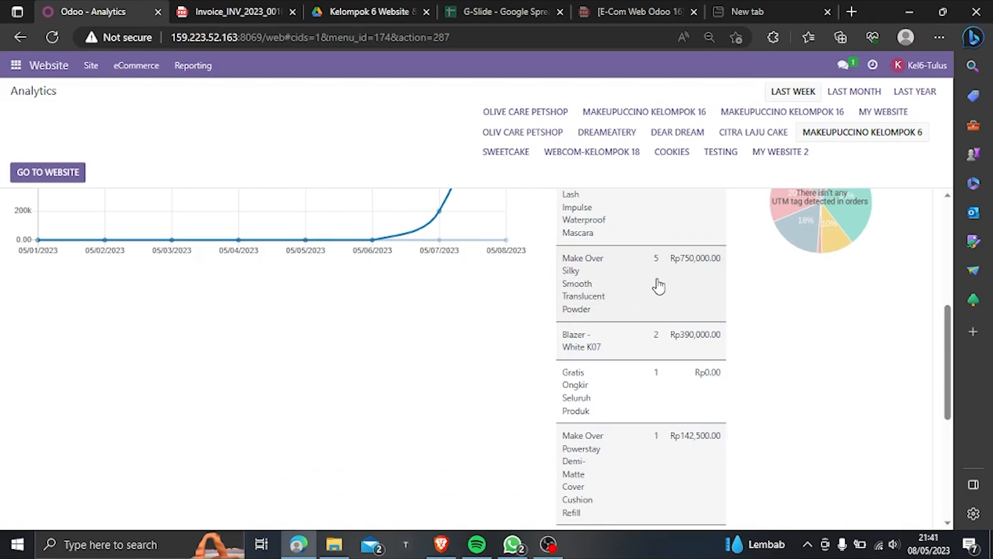
scroll(657, 290, up, 1)
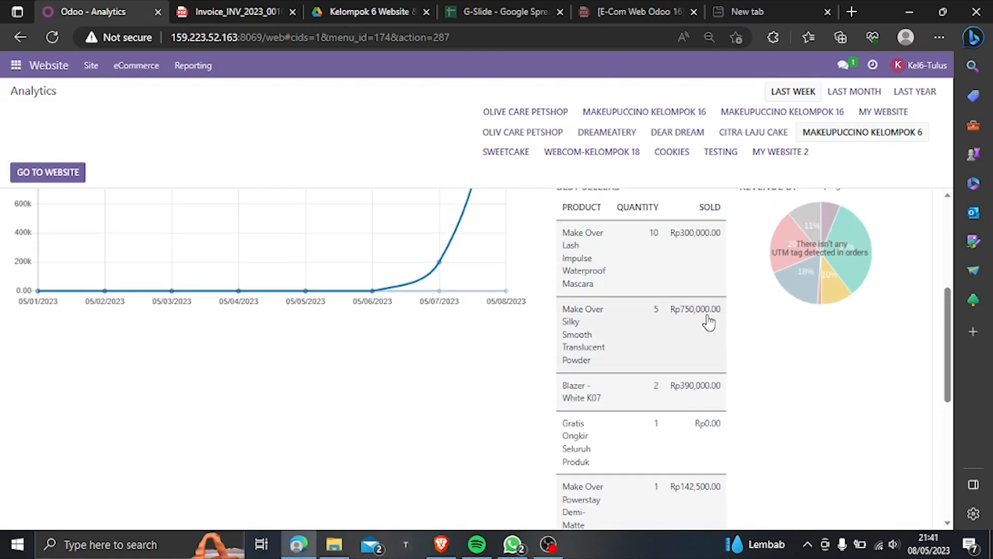
scroll(696, 325, down, 1)
scroll(595, 357, down, 1)
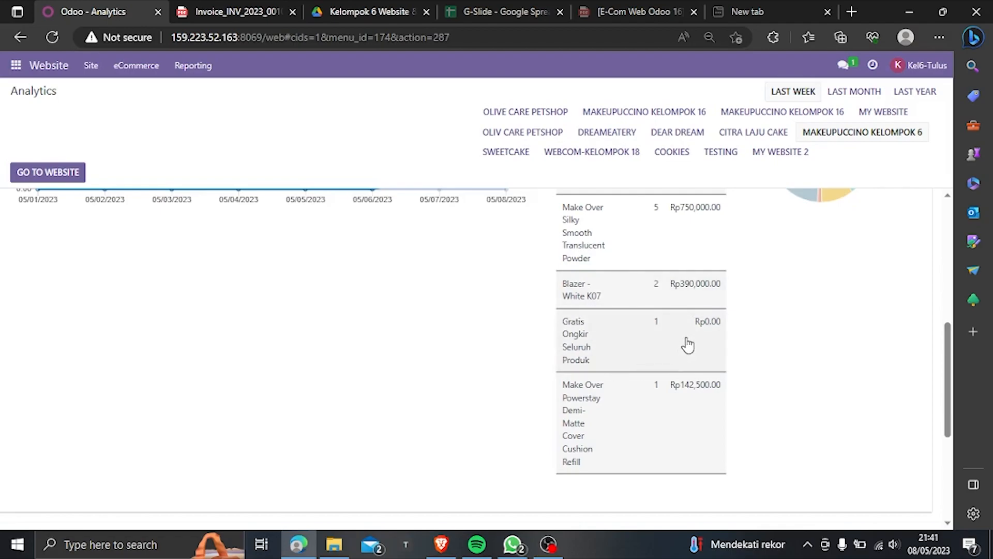
scroll(687, 344, down, 1)
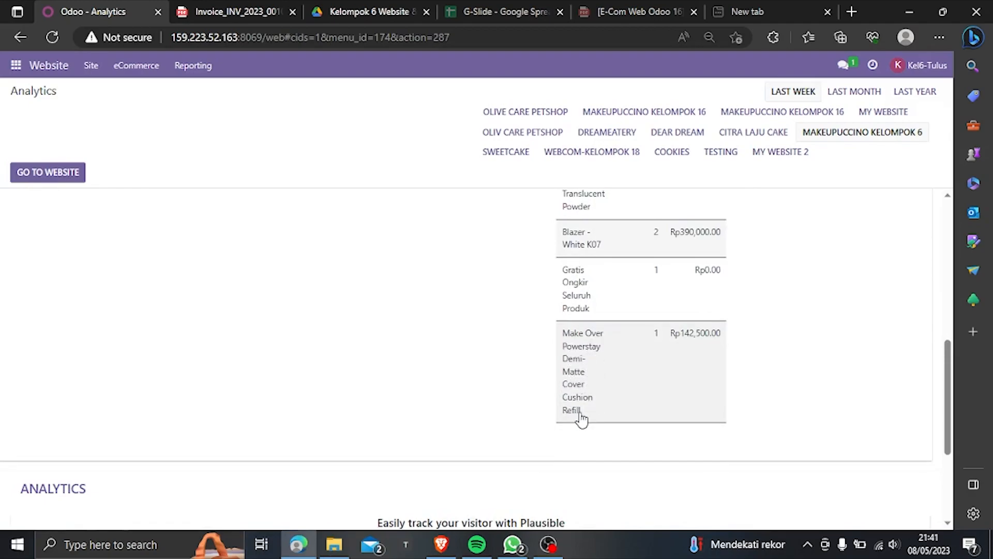
scroll(650, 357, up, 1)
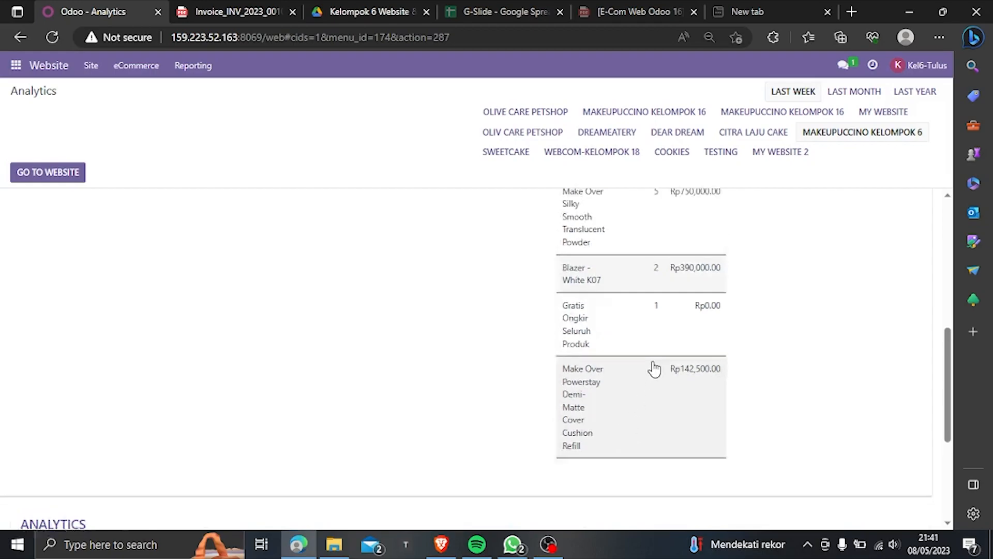
scroll(652, 362, down, 2)
scroll(684, 334, up, 4)
scroll(685, 336, down, 3)
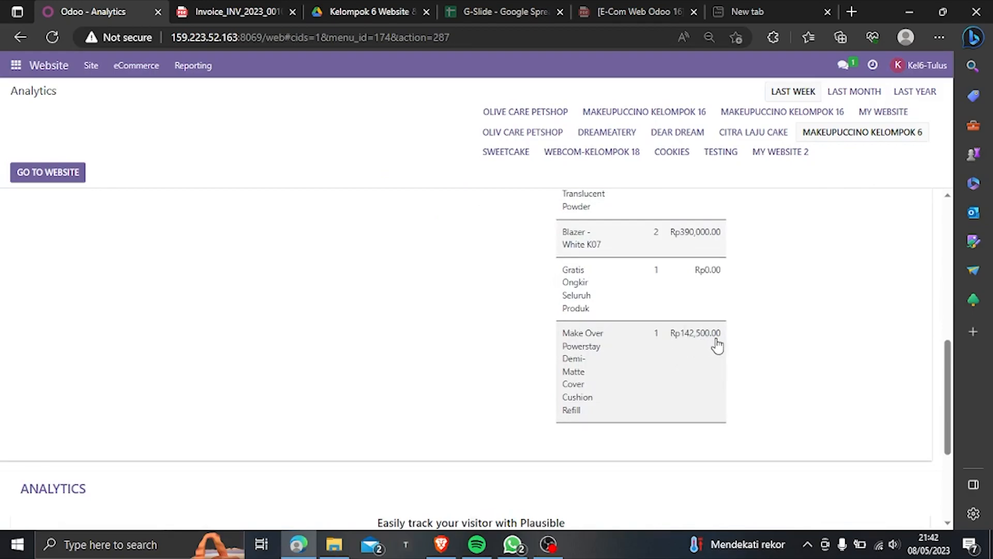
scroll(717, 346, up, 8)
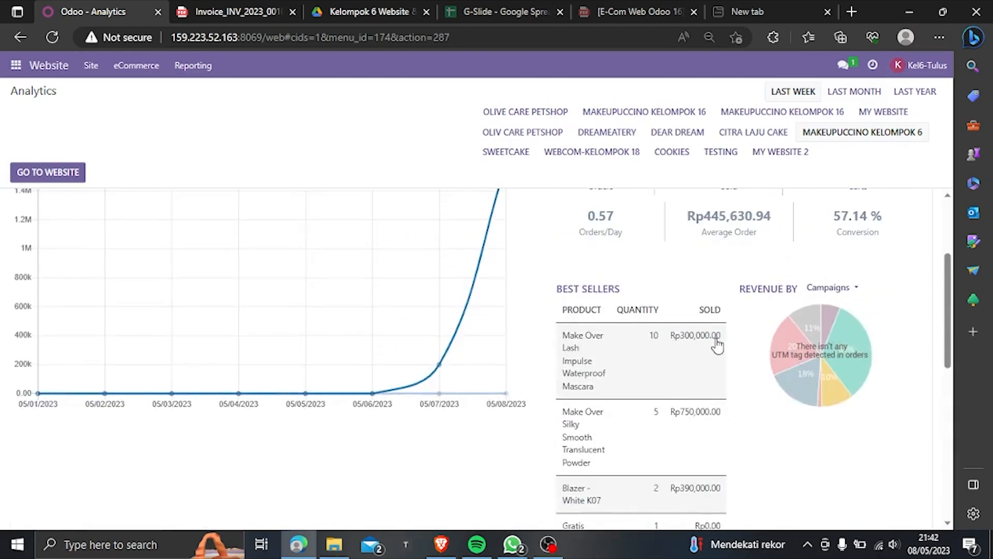